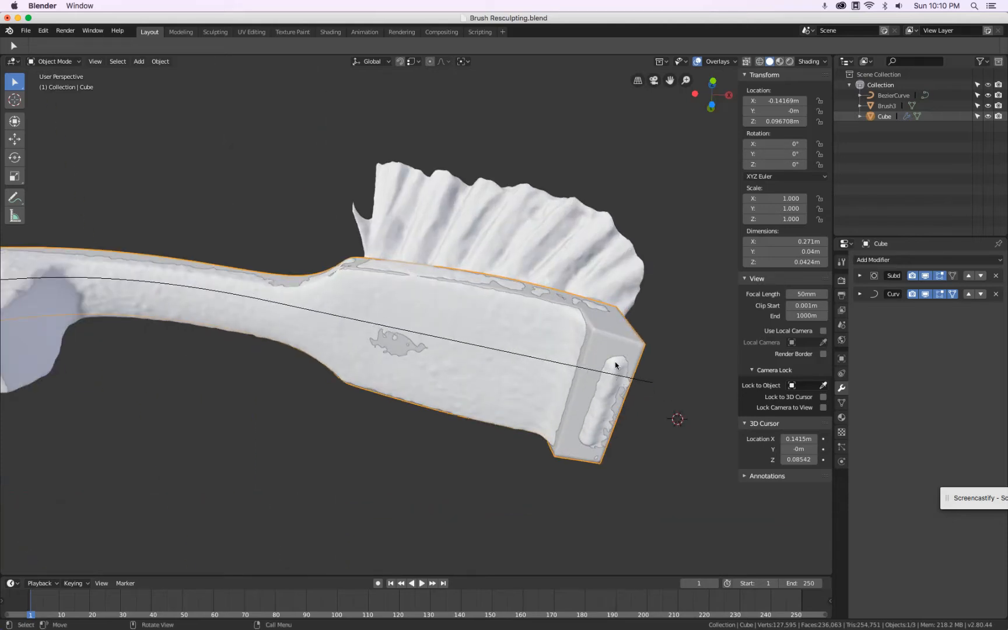
- Toggle the handle's Subdivision and Curve modifiers off and back on in the viewport to compare the shape from the front
{"action": "scroll", "coordinate": [192, 295], "scroll_direction": "down", "scroll_amount": 4}
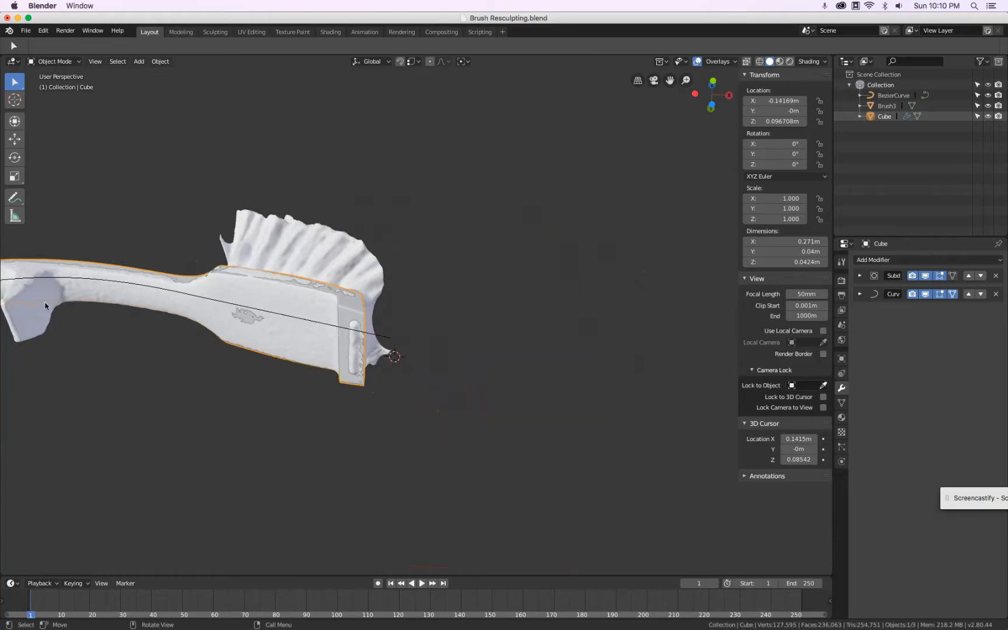
{"action": "key", "text": "KP_1"}
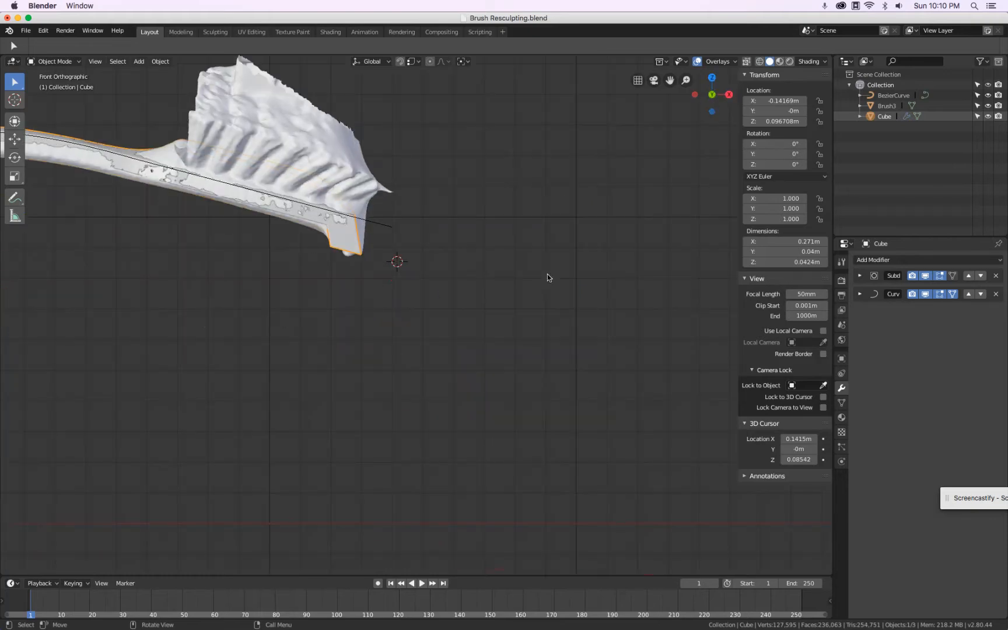
{"action": "left_click", "coordinate": [925, 294]}
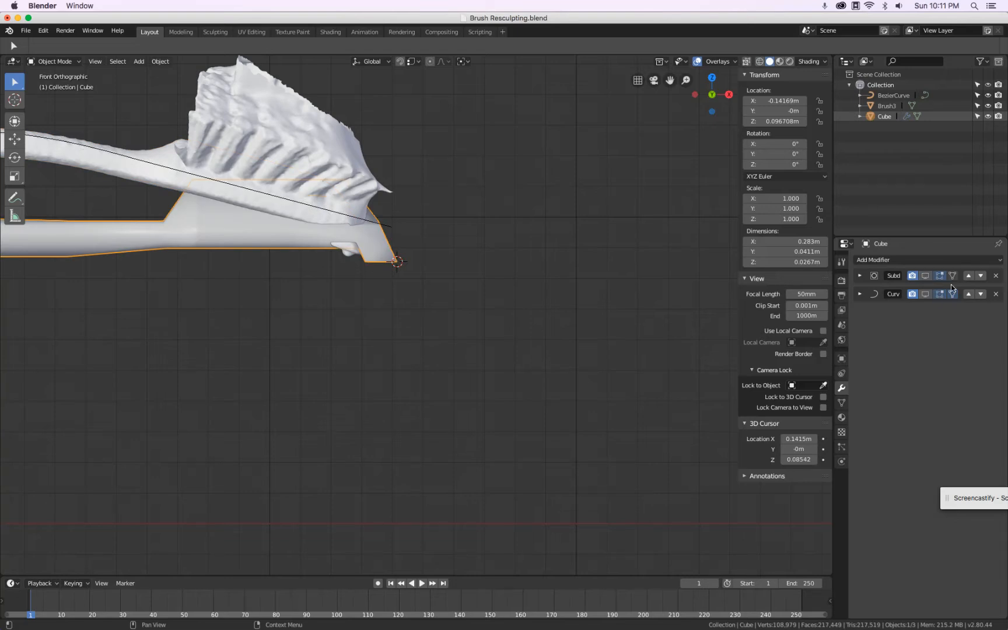
{"action": "left_click", "coordinate": [925, 276]}
{"action": "left_click", "coordinate": [924, 294]}
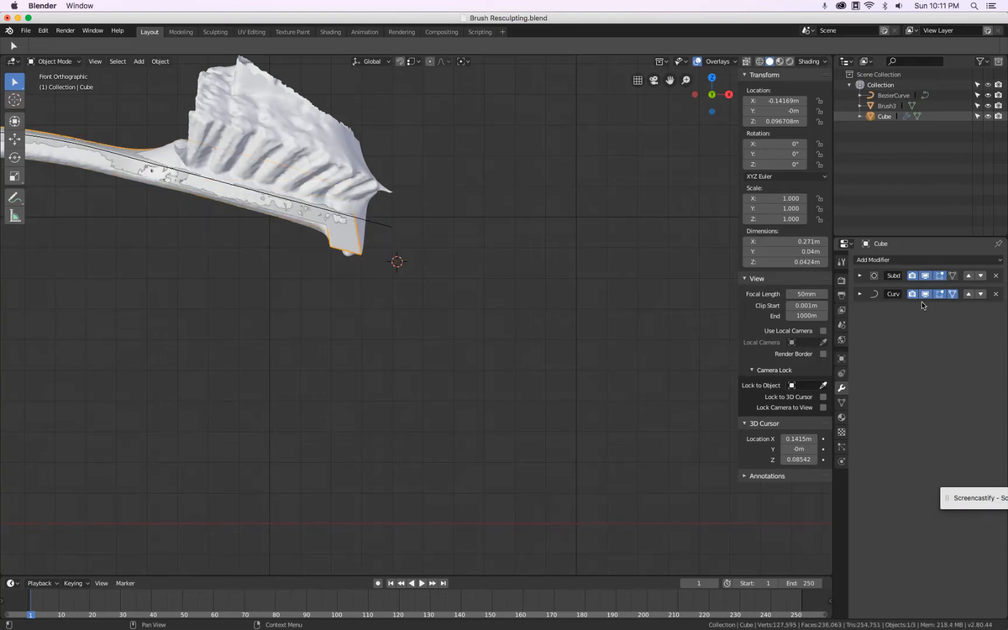
- Add a cube at the 3D cursor and roughly shrink its mesh in Edit Mode
{"action": "scroll", "coordinate": [358, 247], "scroll_direction": "up", "scroll_amount": 5}
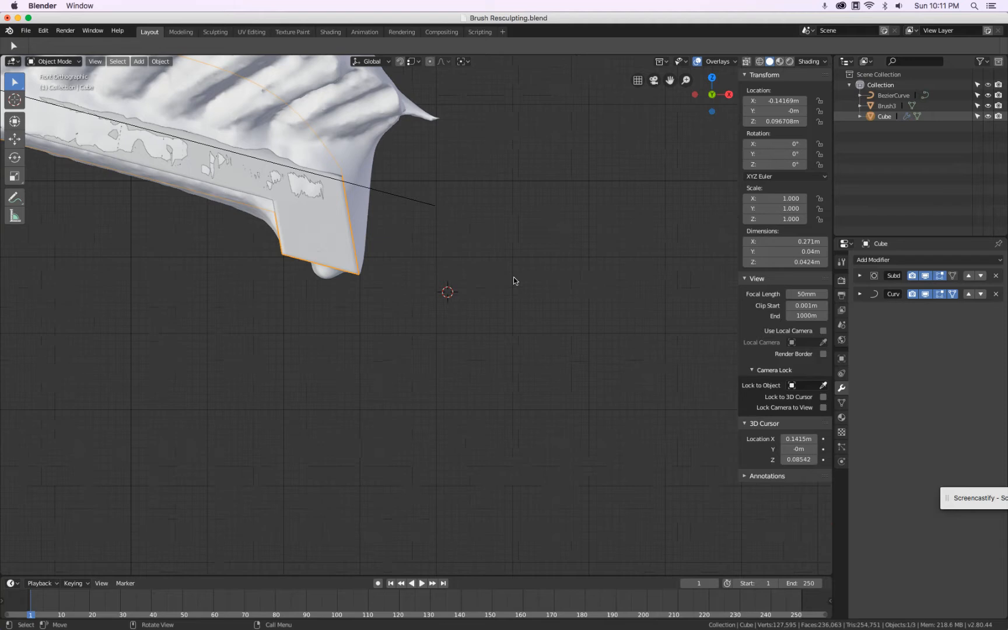
{"action": "key", "text": "shift+a"}
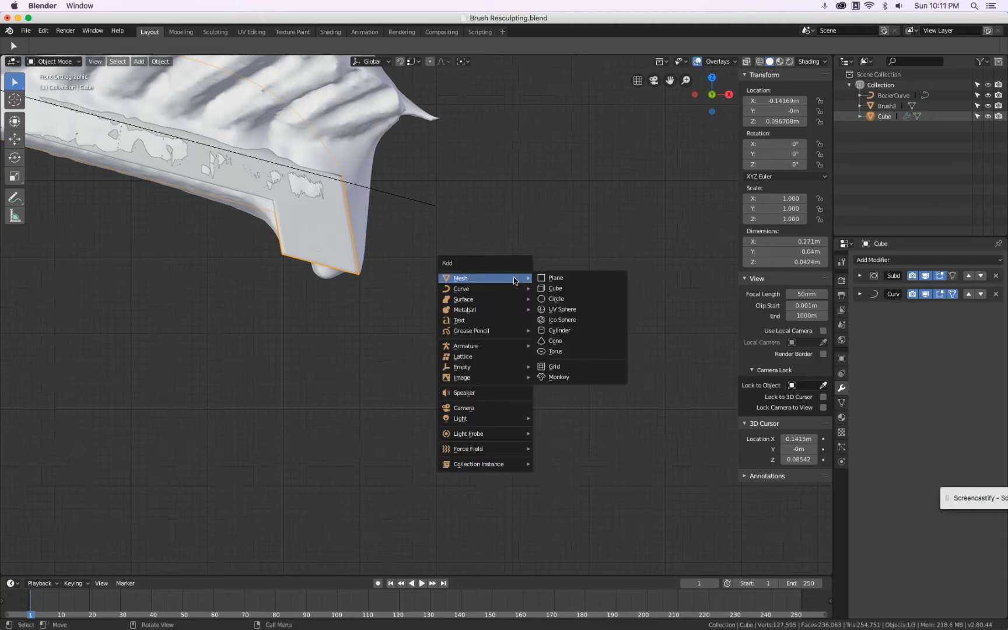
{"action": "left_click", "coordinate": [578, 289]}
{"action": "key", "text": "Tab"}
{"action": "key", "text": "s"}
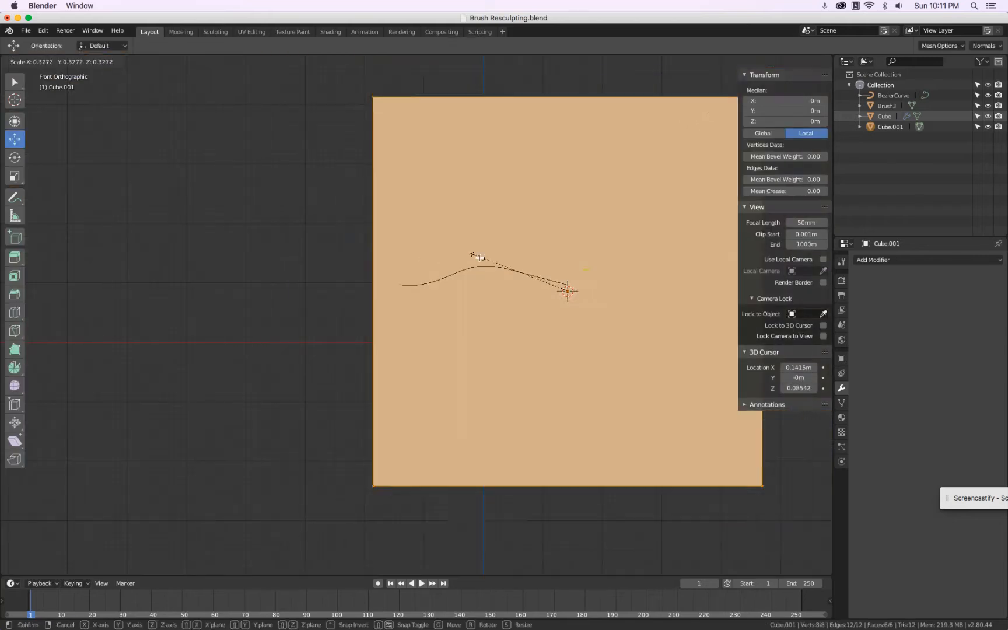
{"action": "left_click", "coordinate": [484, 257]}
{"action": "key", "text": "s"}
{"action": "left_click", "coordinate": [541, 282]}
- Scale the new cube's mesh down further to about 0.0017 m per side and return to Object Mode
{"action": "scroll", "coordinate": [541, 281], "scroll_direction": "up", "scroll_amount": 7}
{"action": "key", "text": "s"}
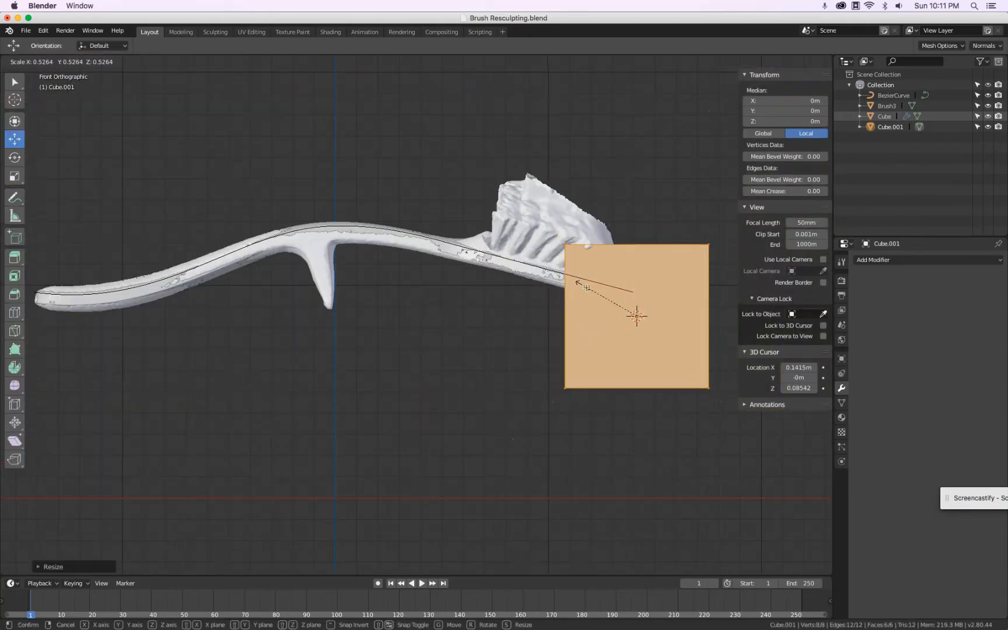
{"action": "left_click", "coordinate": [603, 297]}
{"action": "scroll", "coordinate": [603, 297], "scroll_direction": "up", "scroll_amount": 5}
{"action": "key", "text": "s"}
{"action": "left_click", "coordinate": [639, 324]}
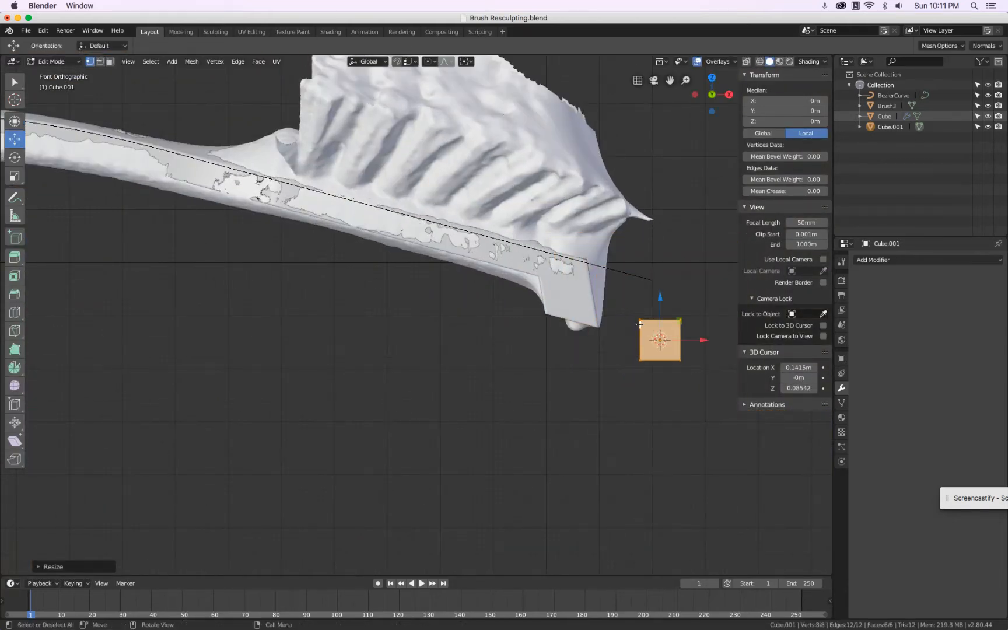
{"action": "scroll", "coordinate": [639, 325], "scroll_direction": "up", "scroll_amount": 4}
{"action": "key", "text": "s"}
{"action": "left_click", "coordinate": [688, 363]}
{"action": "key", "text": "Tab"}
- Move the small cube onto the bump beneath the brush head's tip and enlarge its mesh to about 0.0039 m per side
{"action": "scroll", "coordinate": [686, 360], "scroll_direction": "up", "scroll_amount": 2}
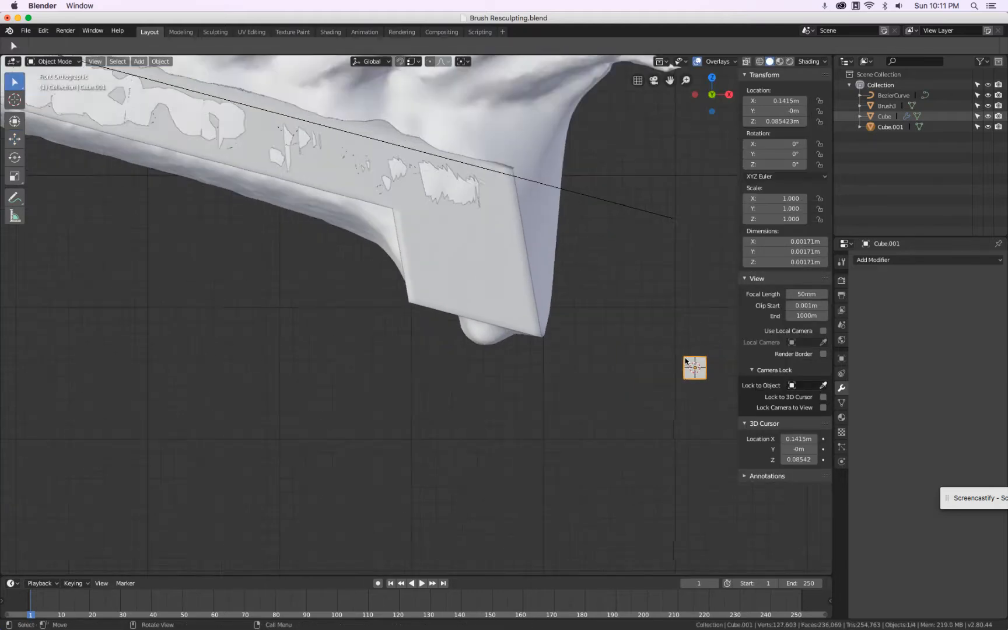
{"action": "scroll", "coordinate": [686, 361], "scroll_direction": "up", "scroll_amount": 3}
{"action": "key", "text": "g"}
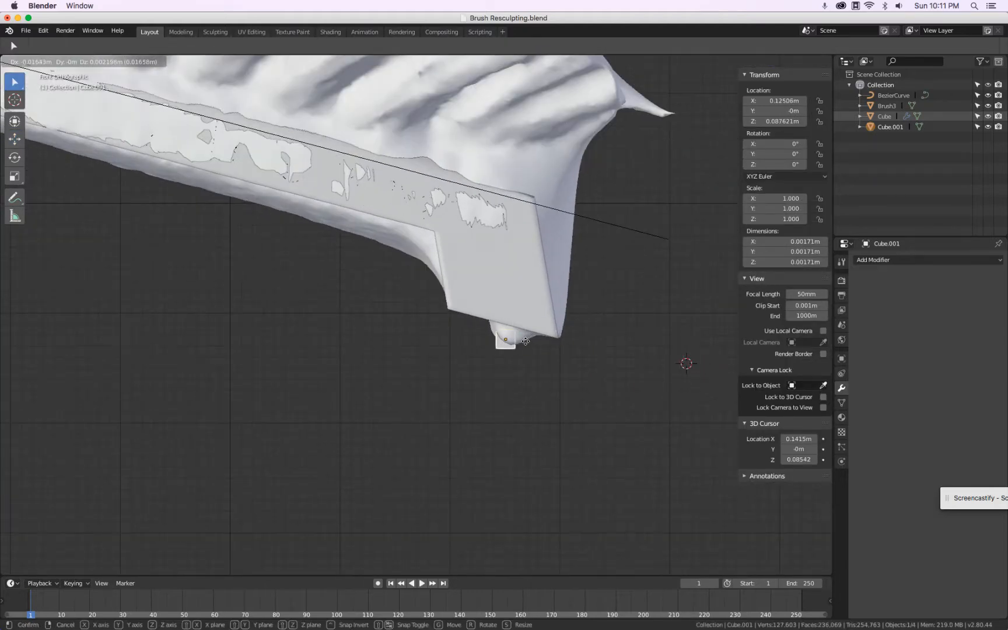
{"action": "left_click", "coordinate": [528, 341]}
{"action": "scroll", "coordinate": [527, 330], "scroll_direction": "up", "scroll_amount": 2}
{"action": "key", "text": "Tab"}
{"action": "key", "text": "s"}
{"action": "left_click", "coordinate": [578, 307]}
{"action": "key", "text": "Tab"}
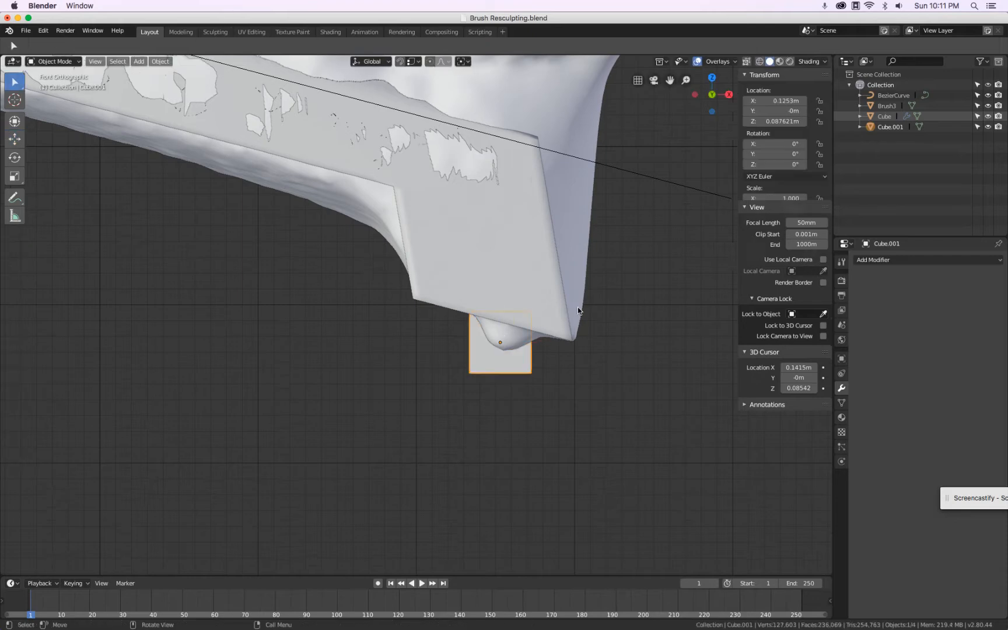
- Add a Subdivision Surface modifier to the small cube and set its viewport subdivisions to 2
{"action": "left_click", "coordinate": [915, 260]}
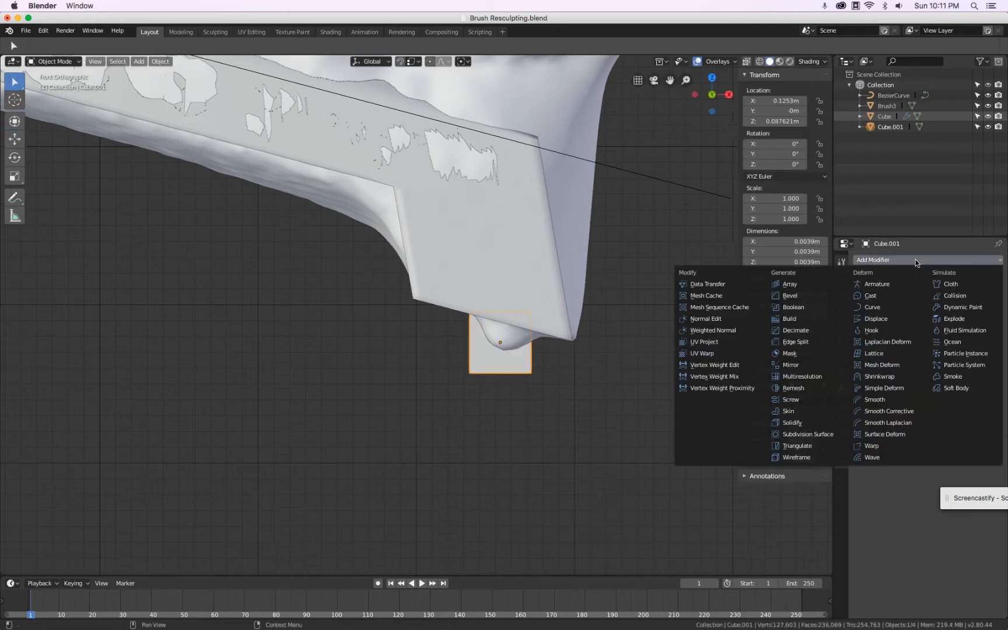
{"action": "left_click", "coordinate": [808, 434]}
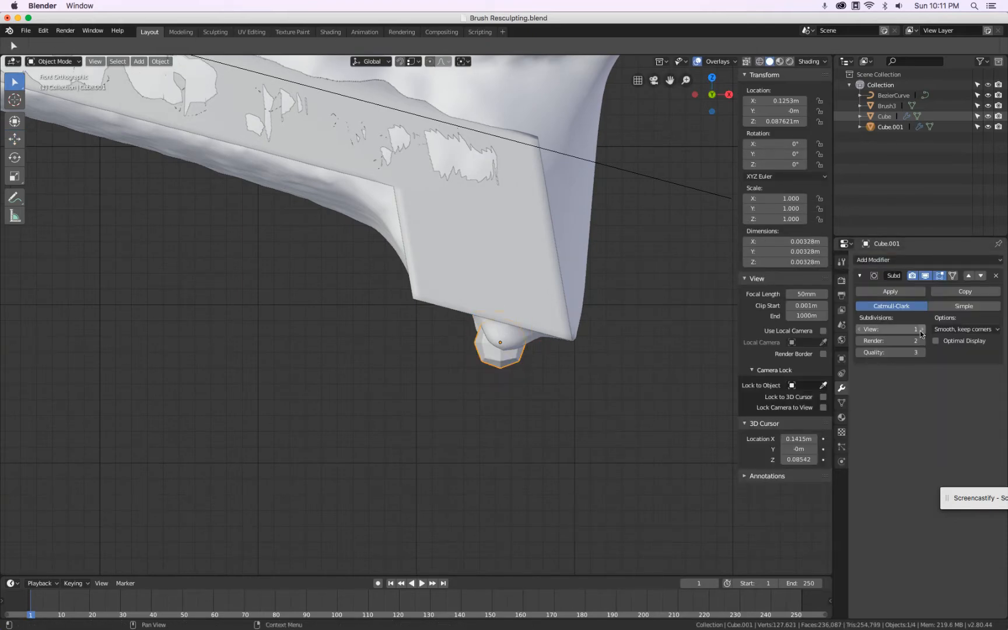
{"action": "left_click", "coordinate": [922, 331]}
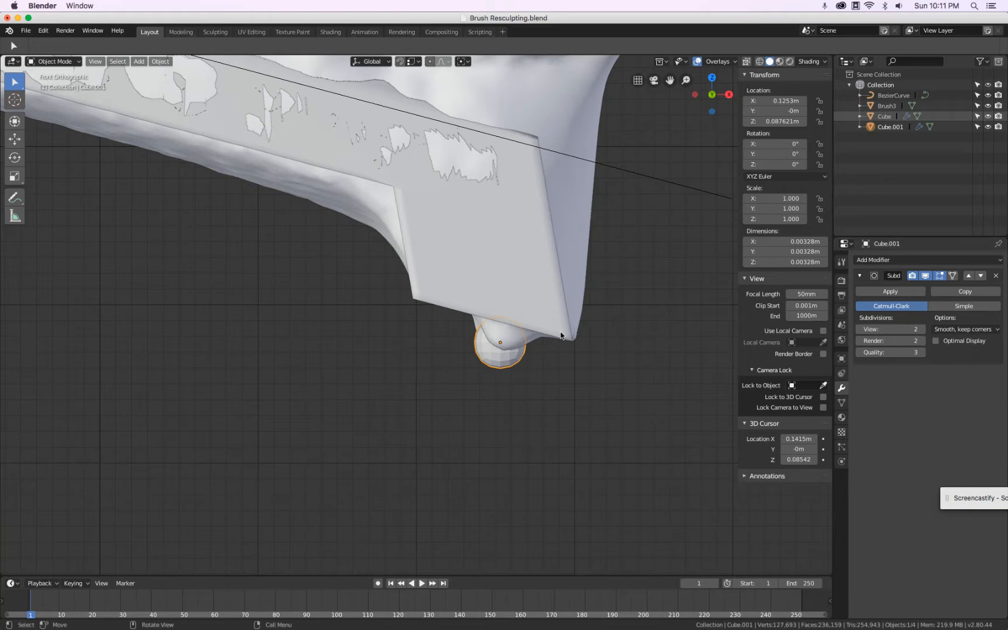
- Stretch the cube's mesh along the global Y axis by about 7.4 times to span the bump across the head
{"action": "key", "text": "KP_3"}
{"action": "scroll", "coordinate": [571, 325], "scroll_direction": "down", "scroll_amount": 6}
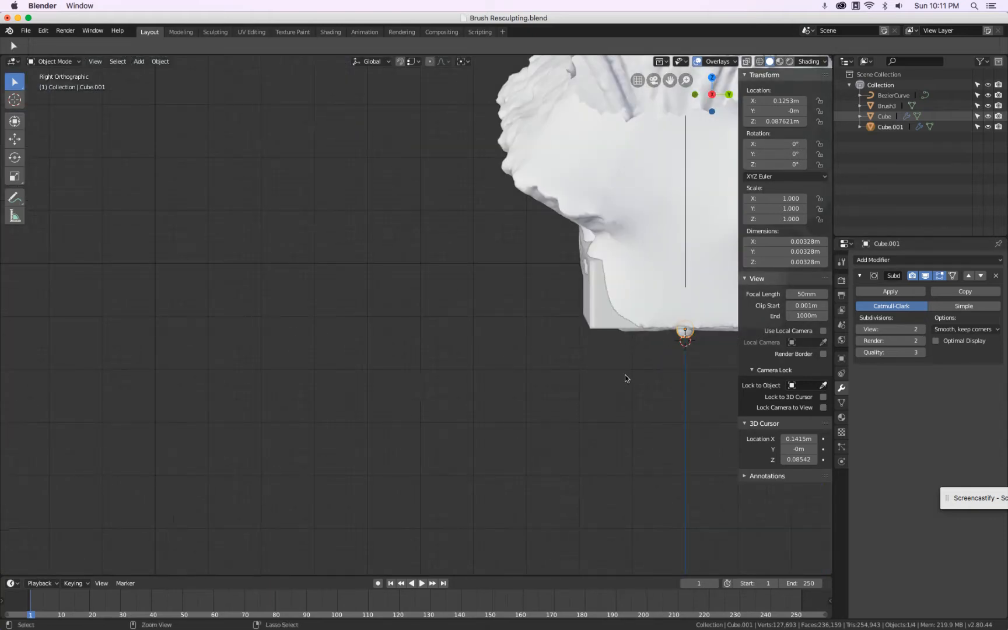
{"action": "mouse_move", "coordinate": [625, 375]}
{"action": "middle_mouse_down"}
{"action": "mouse_move", "coordinate": [607, 297]}
{"action": "mouse_move", "coordinate": [553, 418]}
{"action": "mouse_move", "coordinate": [619, 255]}
{"action": "mouse_move", "coordinate": [656, 277]}
{"action": "mouse_move", "coordinate": [493, 234]}
{"action": "mouse_move", "coordinate": [531, 252]}
{"action": "middle_mouse_up"}
{"action": "key", "text": "Tab"}
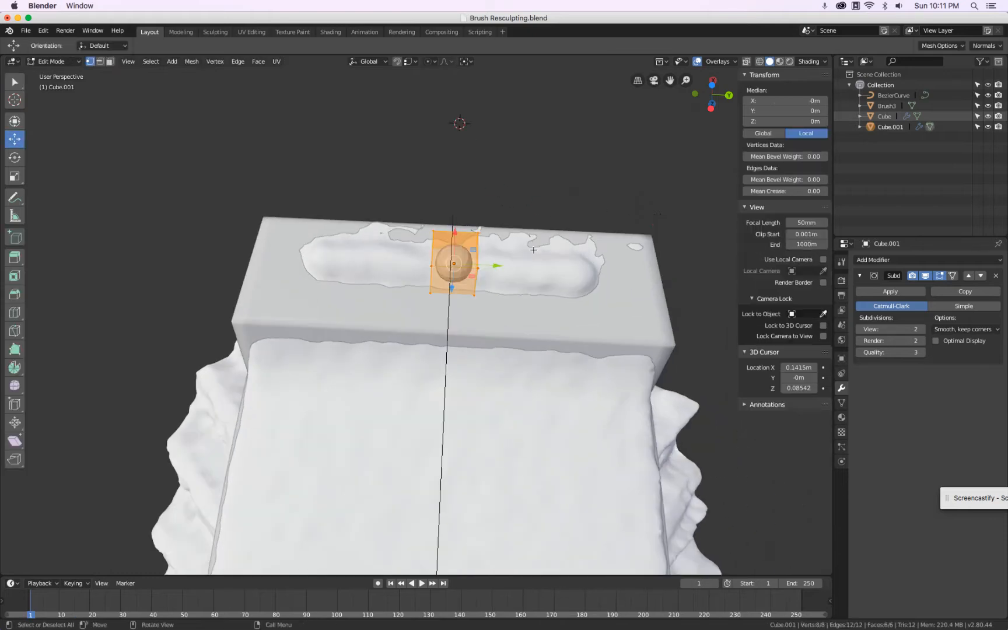
{"action": "key", "text": "s"}
{"action": "key", "text": "y"}
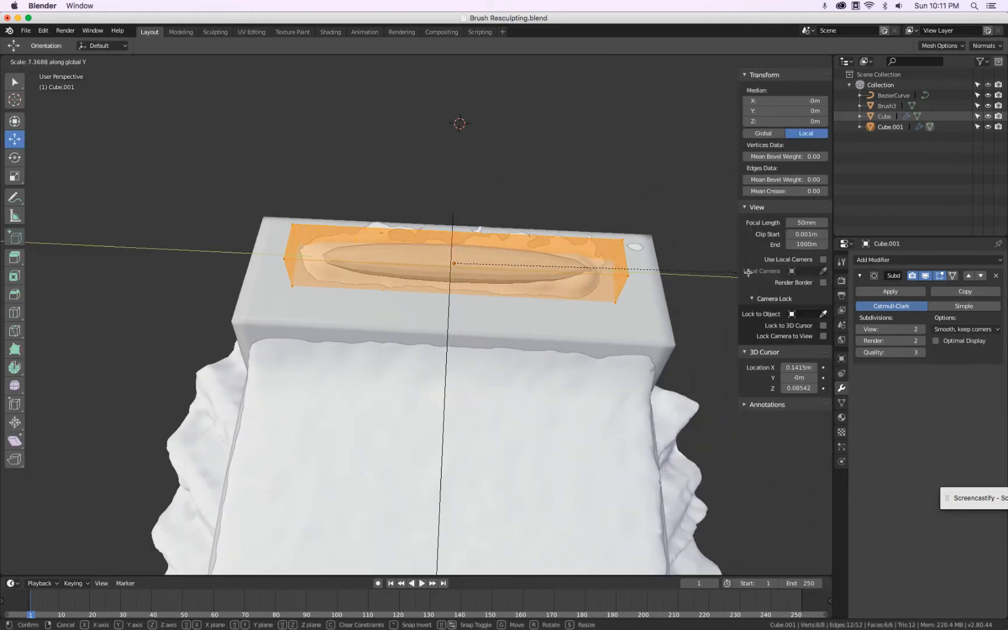
{"action": "left_click", "coordinate": [595, 224]}
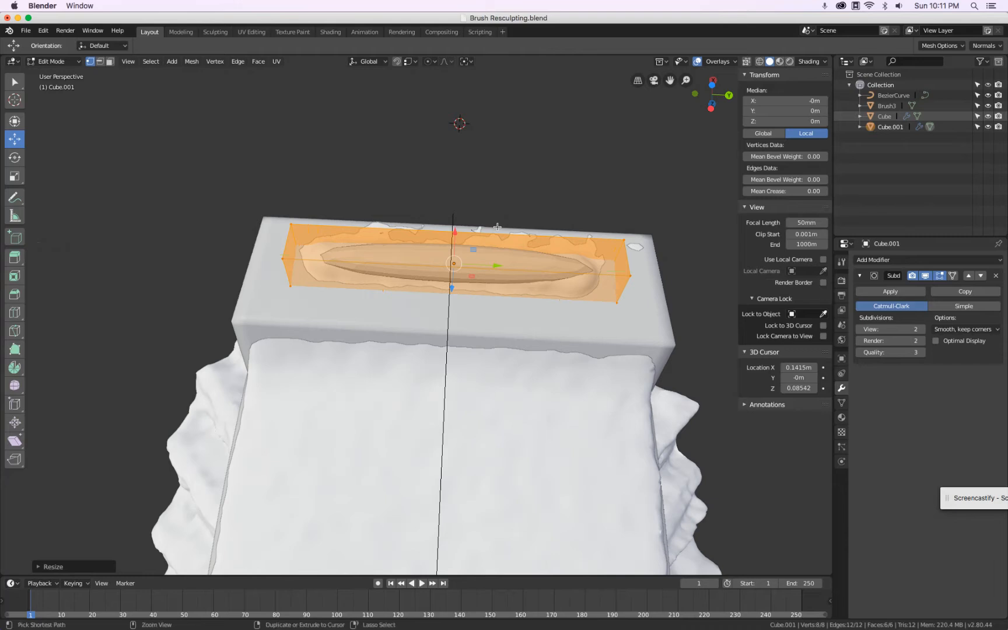
- Add two loop cuts across the stretched bar and spread them along Y towards its ends to round the shape
{"action": "key", "text": "ctrl+r"}
{"action": "scroll", "coordinate": [451, 242], "scroll_direction": "up", "scroll_amount": 1}
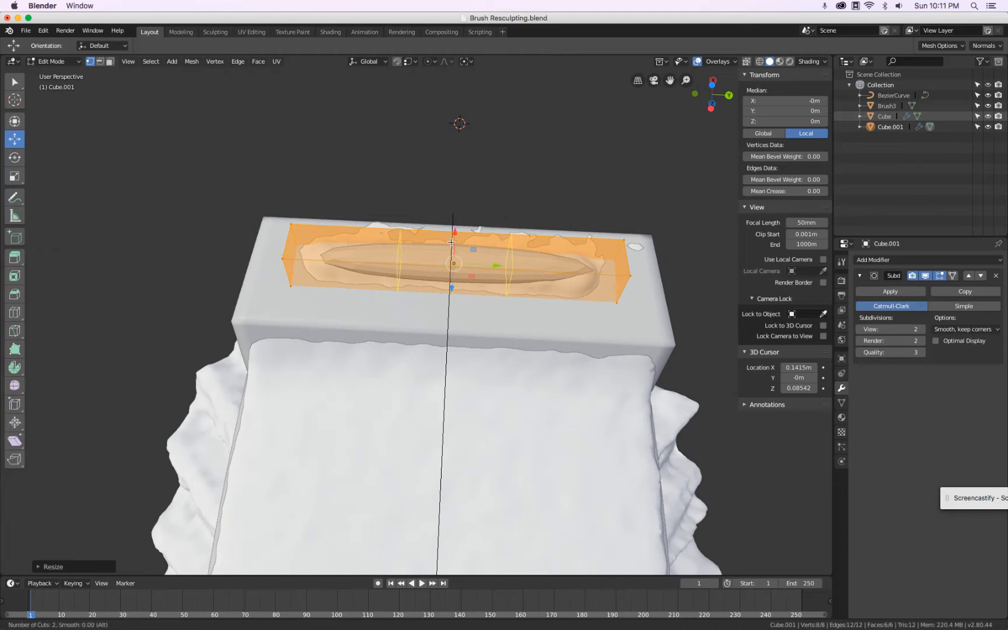
{"action": "scroll", "coordinate": [451, 243], "scroll_direction": "up", "scroll_amount": 1}
{"action": "left_click", "coordinate": [451, 242]}
{"action": "key", "text": "s"}
{"action": "key", "text": "y"}
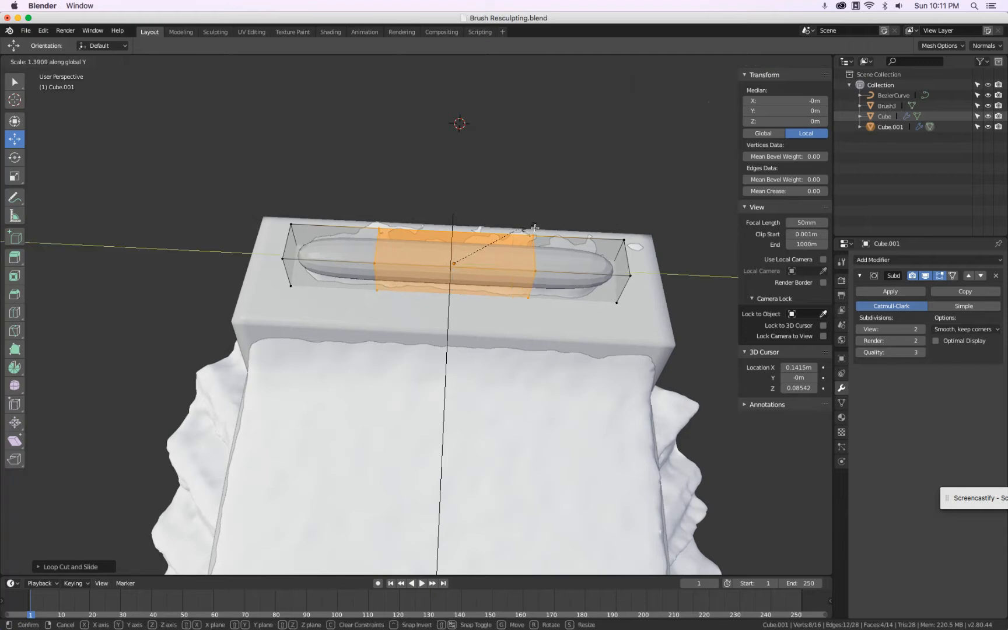
{"action": "left_click", "coordinate": [584, 239]}
{"action": "key", "text": "KP_1"}
{"action": "key", "text": "Tab"}
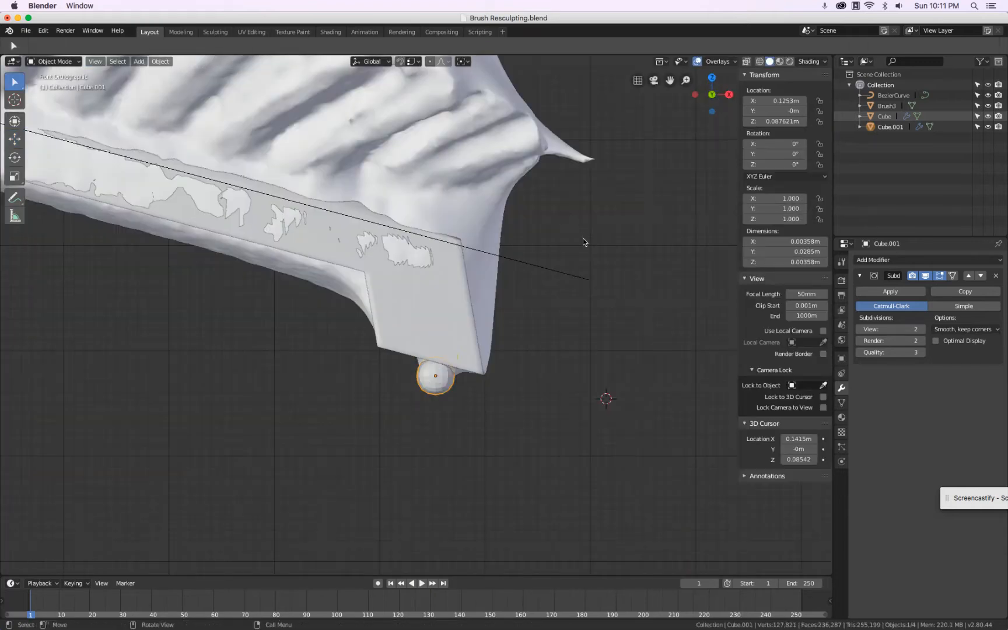
- Rotate the bar to about 16.4° around Y to match the head's underside and move it partly into the head over the bump
{"action": "scroll", "coordinate": [447, 335], "scroll_direction": "up", "scroll_amount": 6}
{"action": "scroll", "coordinate": [453, 401], "scroll_direction": "up", "scroll_amount": 1}
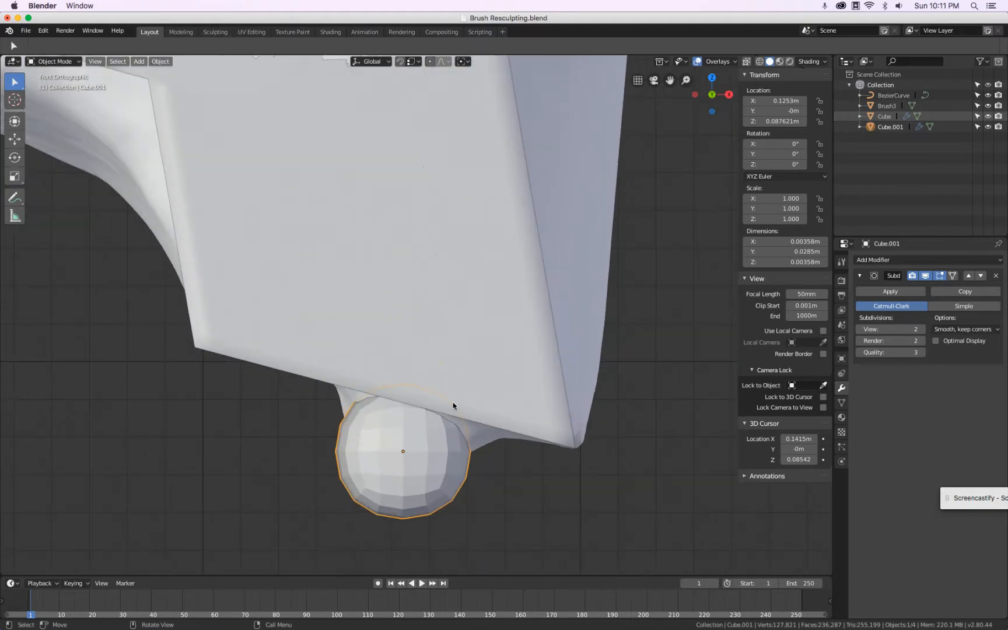
{"action": "key", "text": "r"}
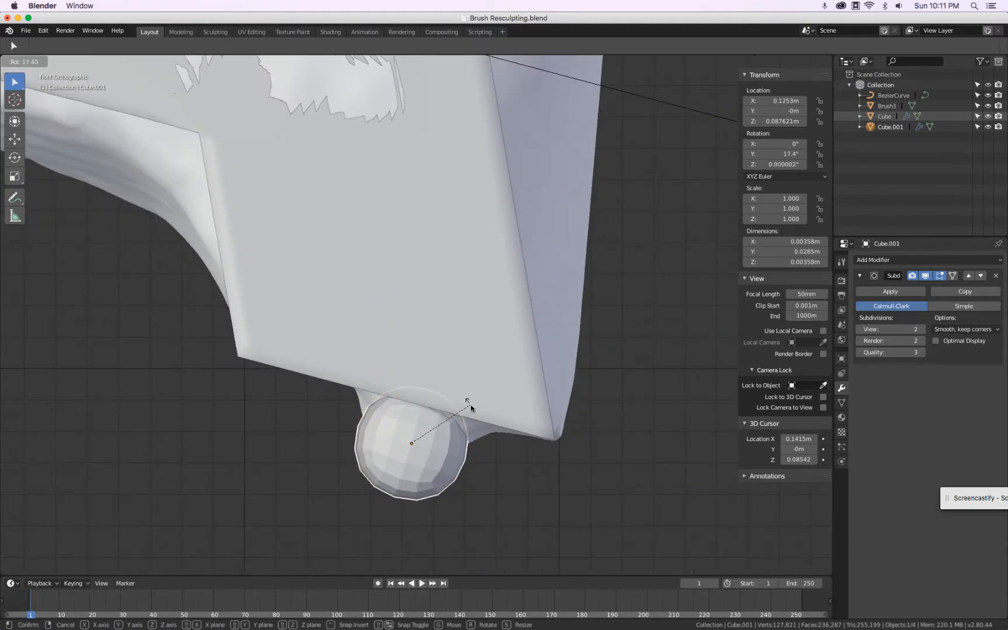
{"action": "left_click", "coordinate": [470, 404]}
{"action": "key", "text": "g"}
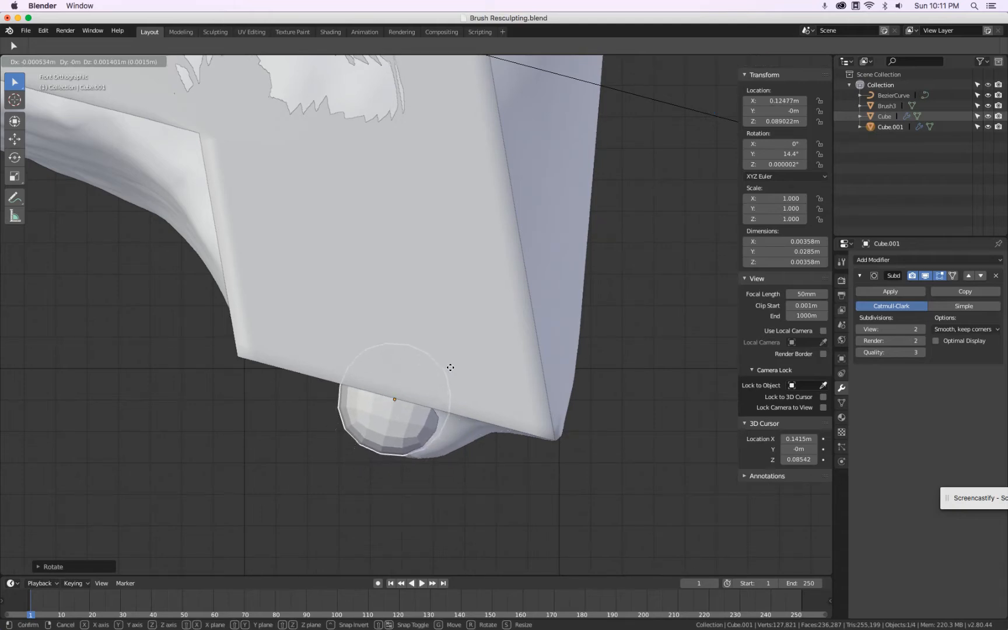
{"action": "left_click", "coordinate": [481, 380]}
{"action": "key", "text": "r"}
{"action": "left_click", "coordinate": [484, 382]}
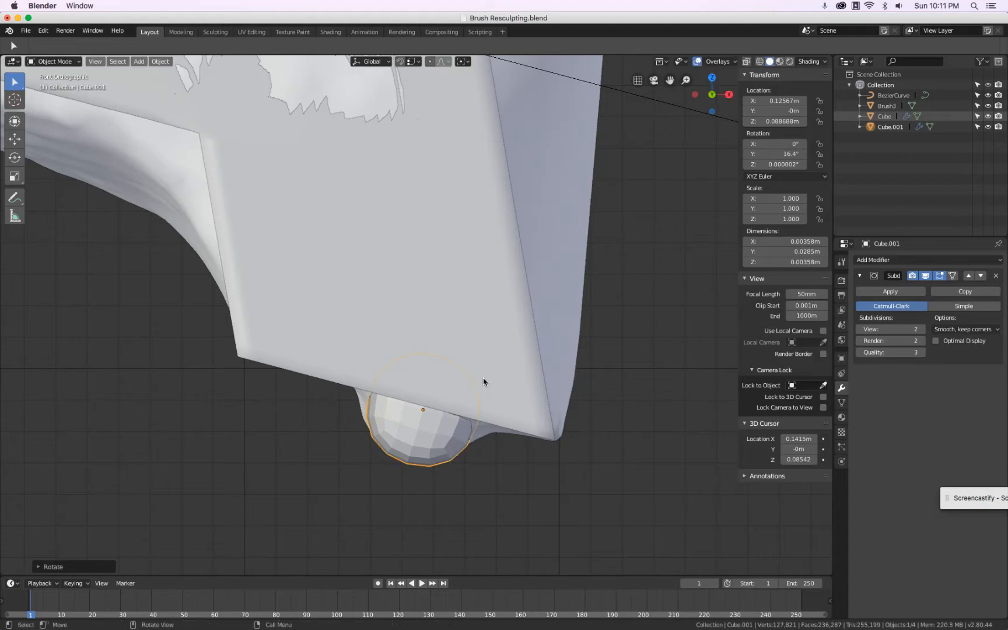
- Thicken the bar's mesh in X and Z, excluding Y, to about 0.0044 m
{"action": "key", "text": "Tab"}
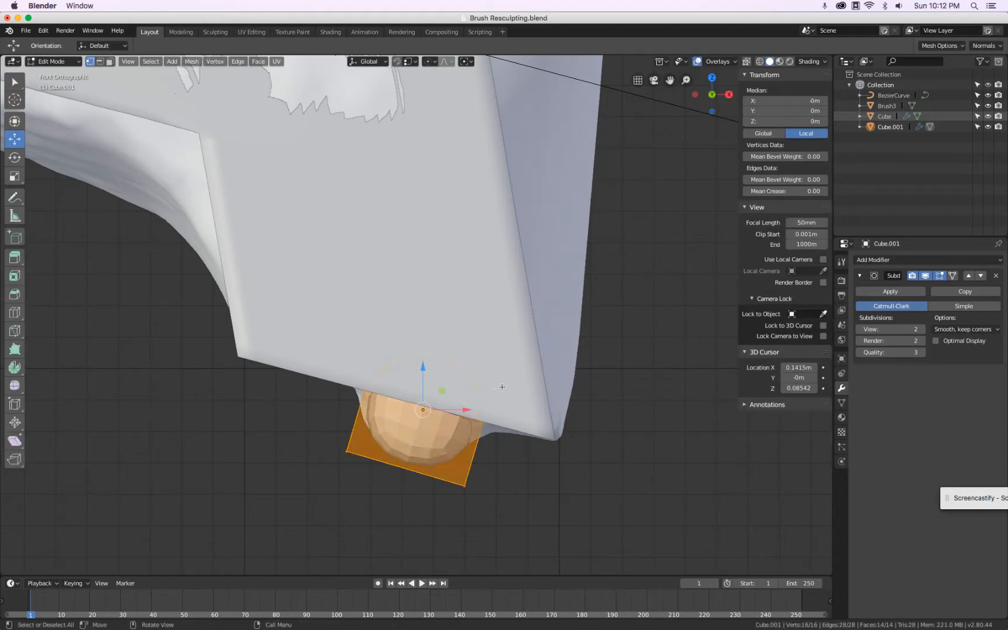
{"action": "key", "text": "s"}
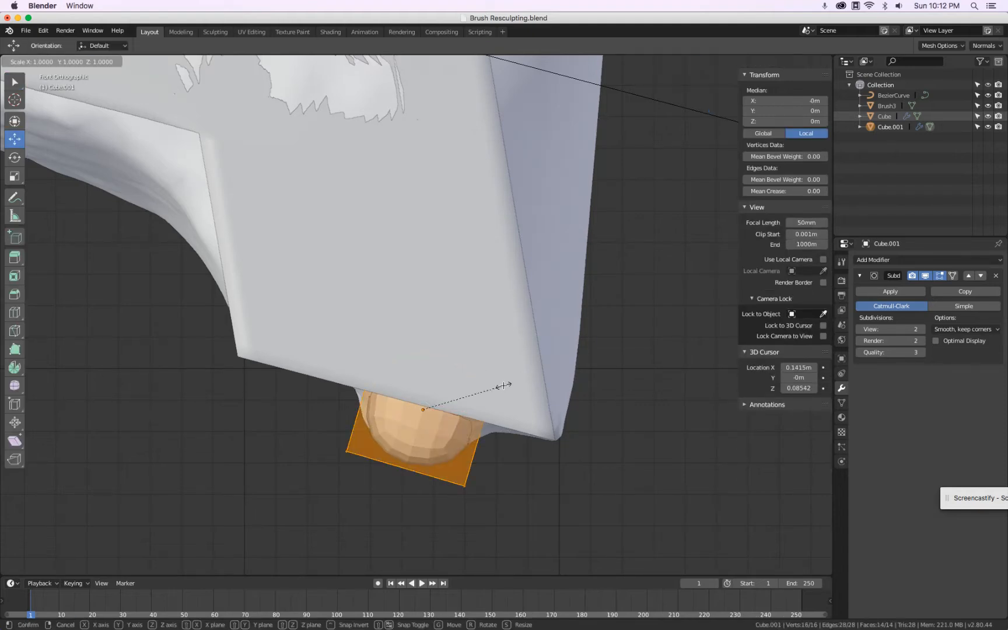
{"action": "key", "text": "shift+y"}
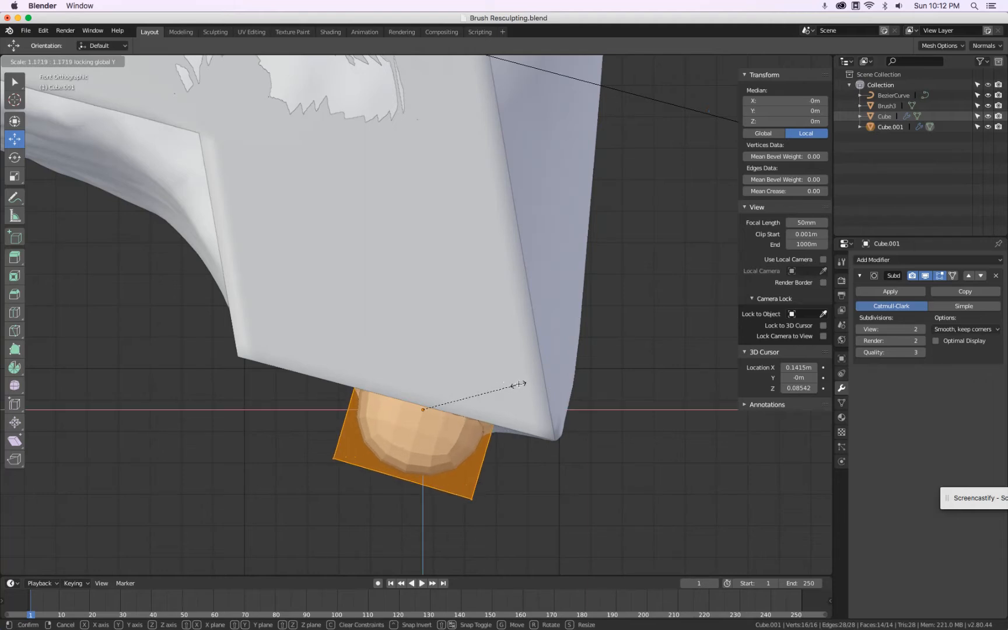
{"action": "left_click", "coordinate": [492, 400]}
{"action": "key", "text": "Tab"}
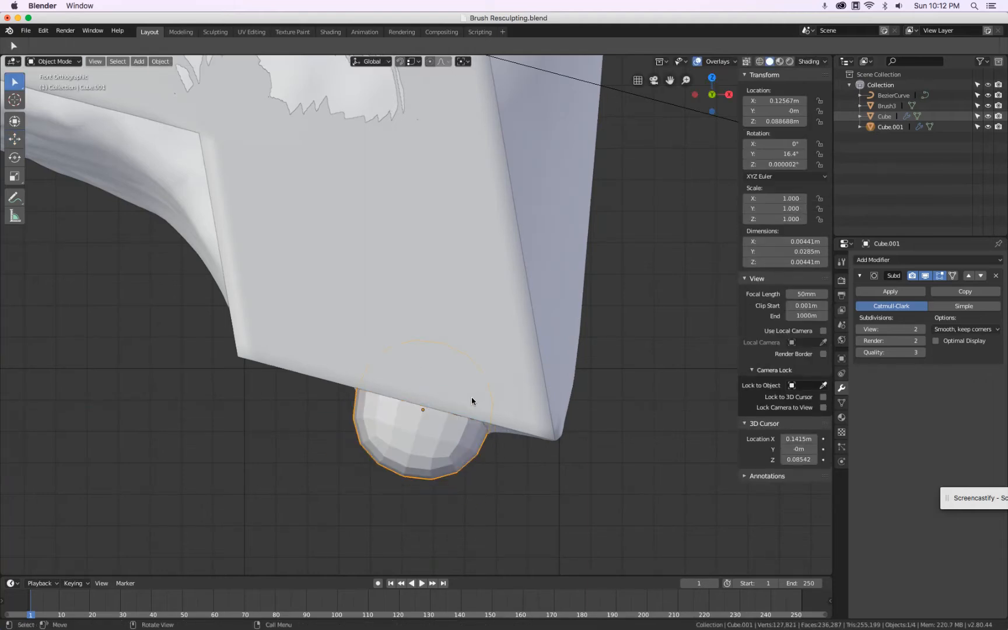
- Set the transform orientation to Local and move the bar slightly into the head along its local Z axis
{"action": "left_click", "coordinate": [372, 64]}
{"action": "left_click", "coordinate": [356, 105]}
{"action": "left_click", "coordinate": [15, 140]}
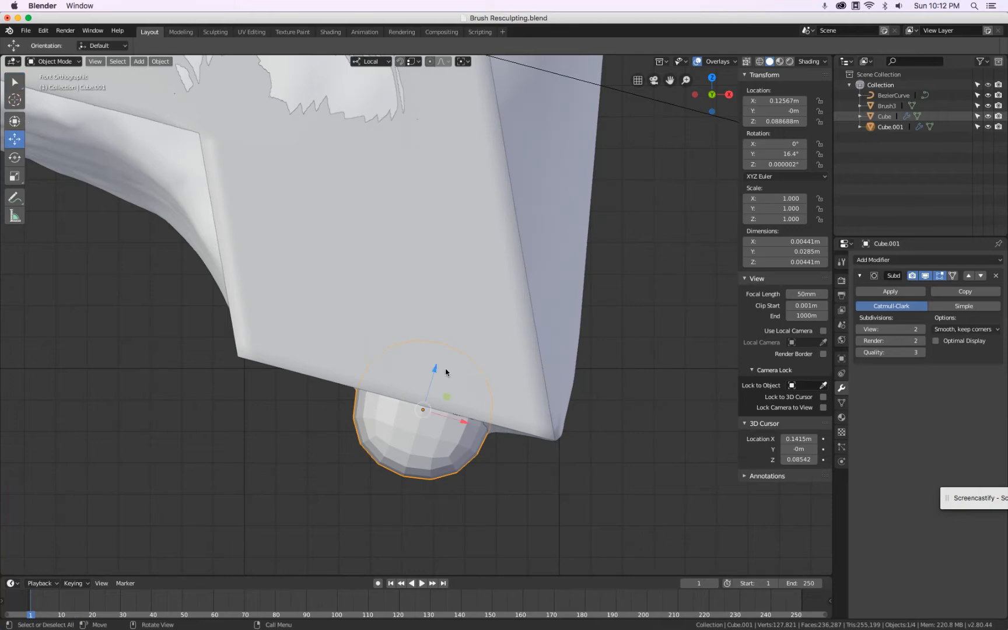
{"action": "left_click_drag", "start_coordinate": [436, 369], "coordinate": [440, 360]}
- Shade the bar smooth and sink it further into the brush head along its local Z axis
{"action": "right_click", "coordinate": [424, 463]}
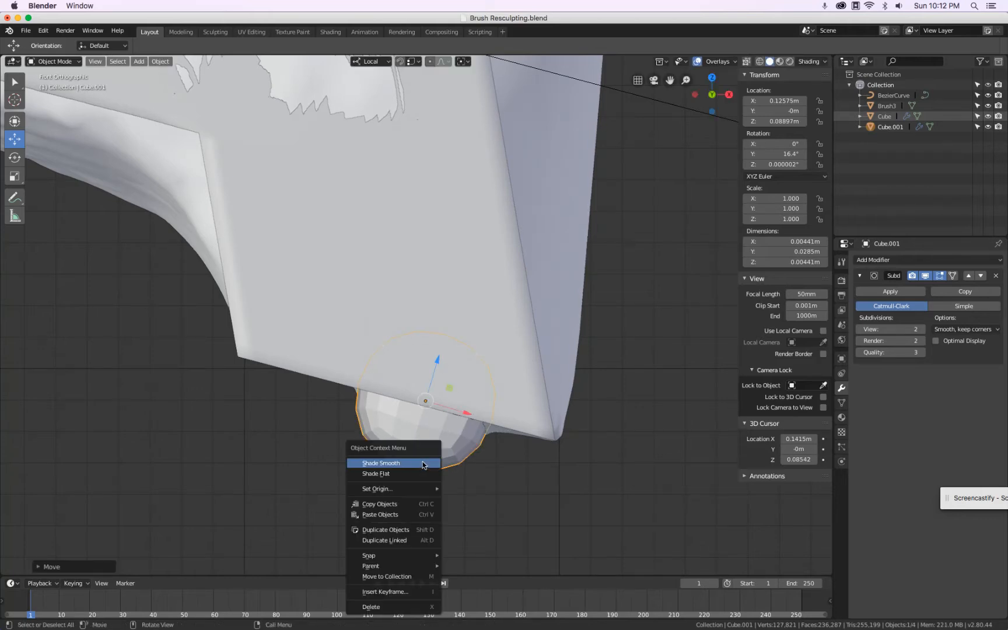
{"action": "left_click", "coordinate": [424, 464]}
{"action": "middle_click_drag", "start_coordinate": [423, 464], "coordinate": [605, 261]}
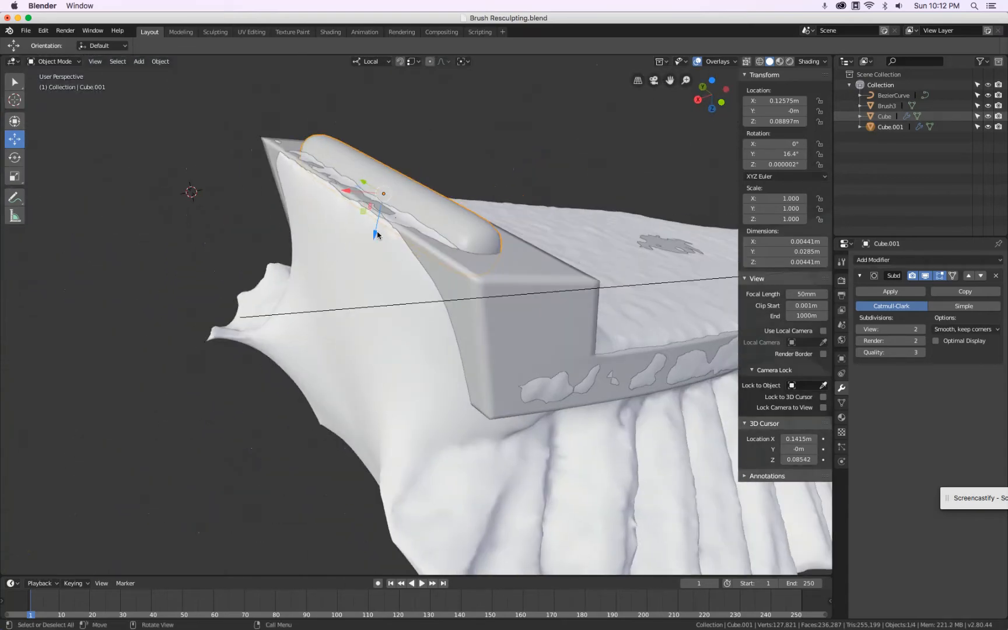
{"action": "left_click_drag", "start_coordinate": [377, 235], "coordinate": [368, 241]}
- Shorten the bar along its local Y axis to about 0.0275 m
{"action": "middle_click_drag", "start_coordinate": [369, 241], "coordinate": [434, 276]}
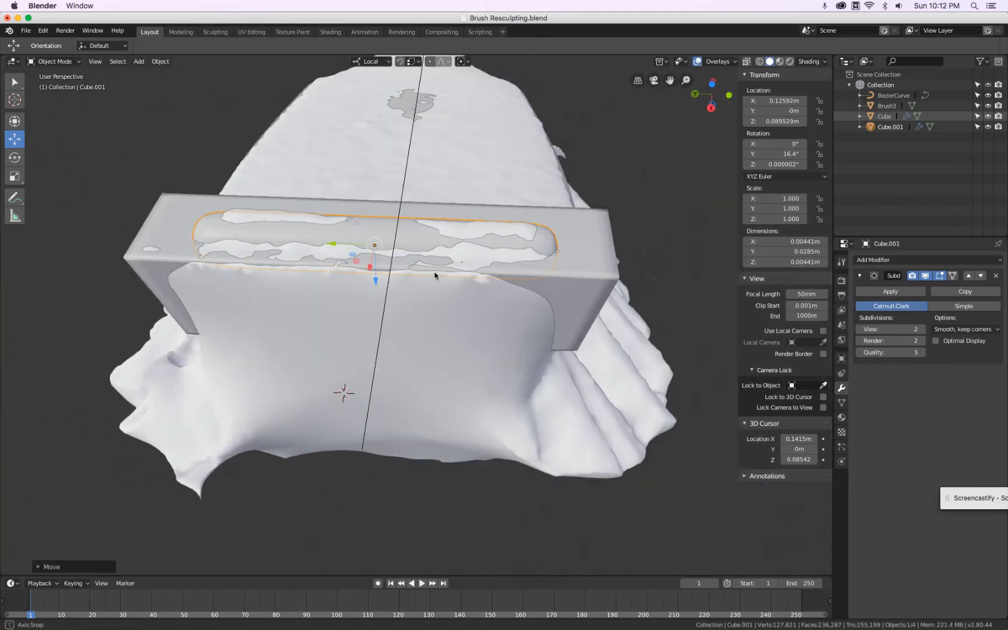
{"action": "key", "text": "s"}
{"action": "key", "text": "y"}
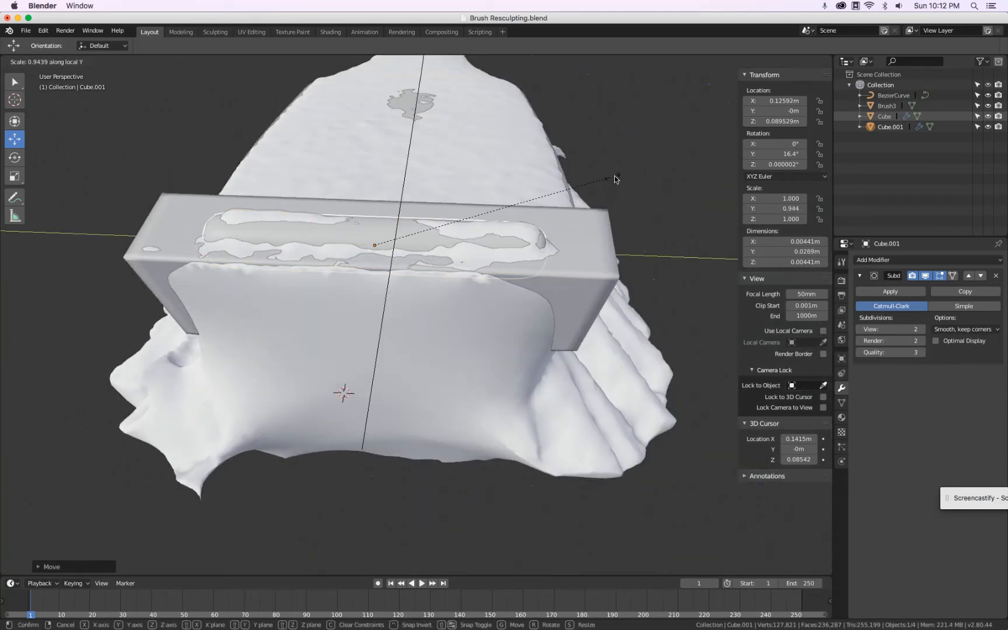
{"action": "left_click", "coordinate": [619, 178]}
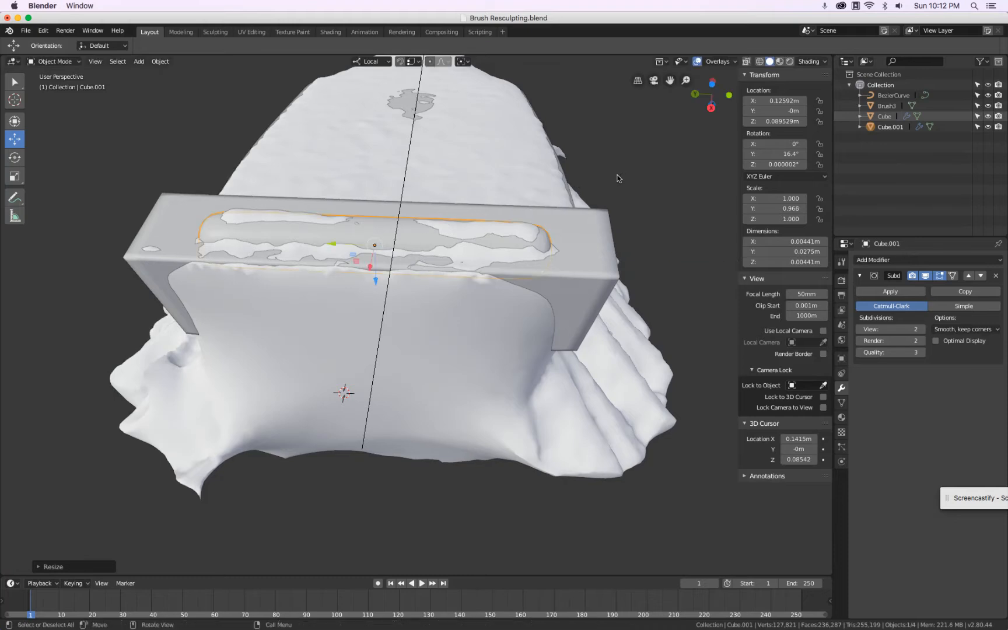
- Apply the bar's scale and set its Z rotation to 0°
{"action": "key", "text": "ctrl+a"}
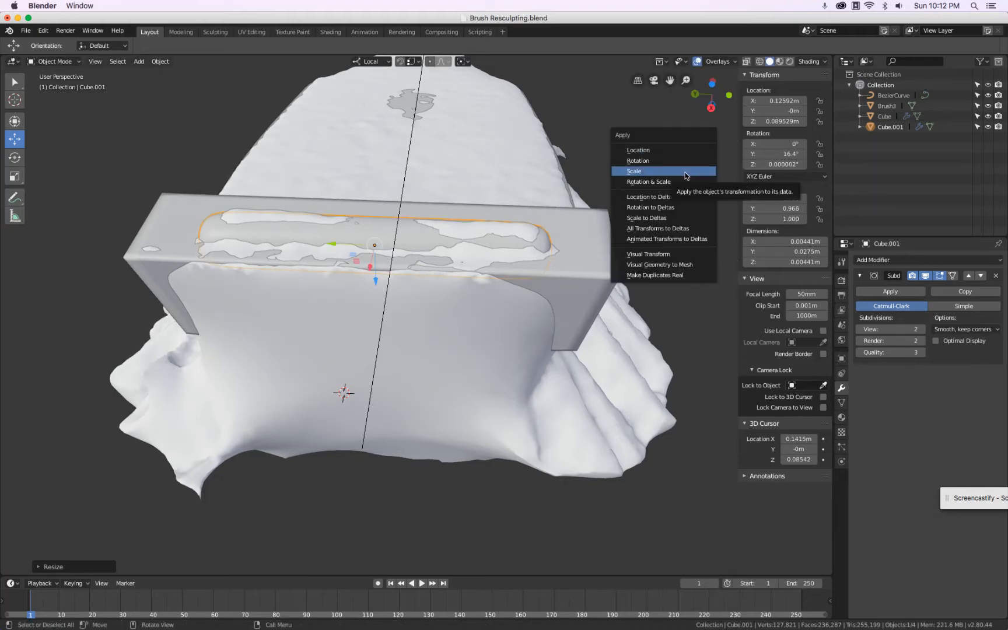
{"action": "left_click", "coordinate": [686, 171]}
{"action": "left_click", "coordinate": [768, 164]}
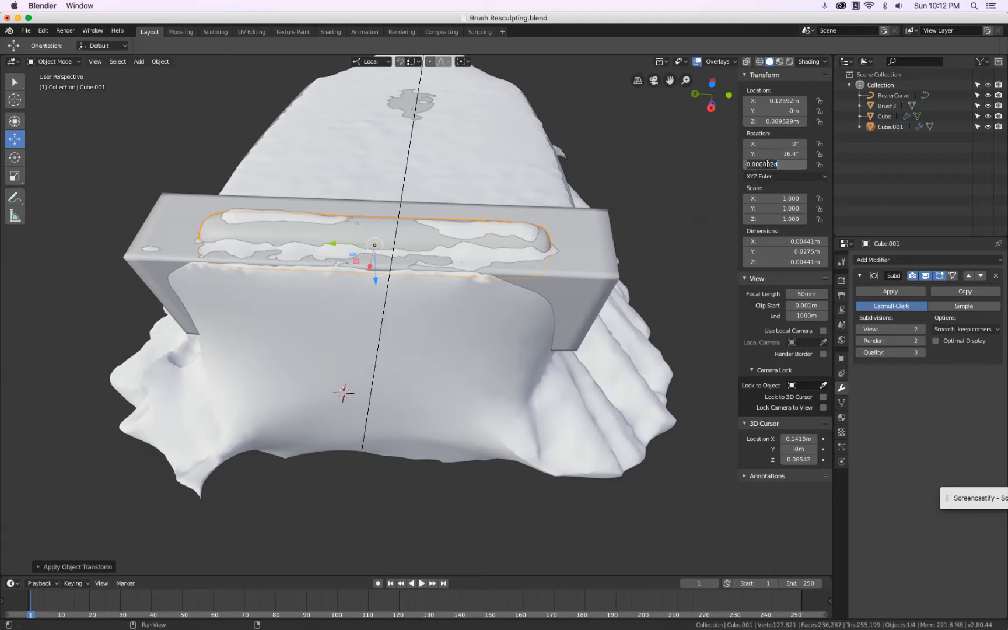
{"action": "key", "text": "Return"}
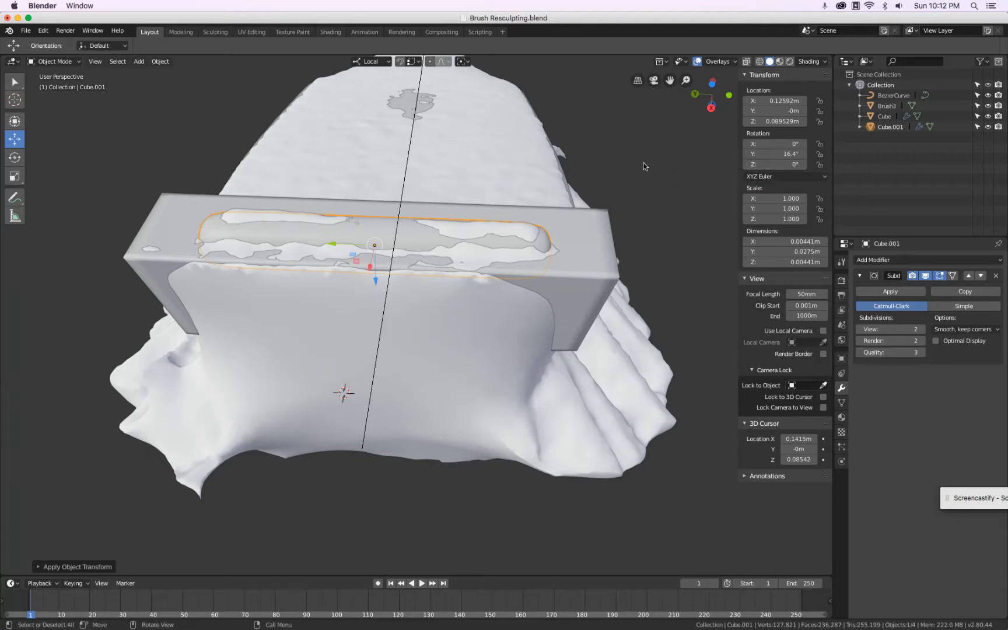
- Hide the Brush3 scan in the viewport to expose the rebuilt head and the bar
{"action": "key", "text": "KP_1"}
{"action": "key", "text": "KP_3"}
{"action": "key", "text": "KP_1"}
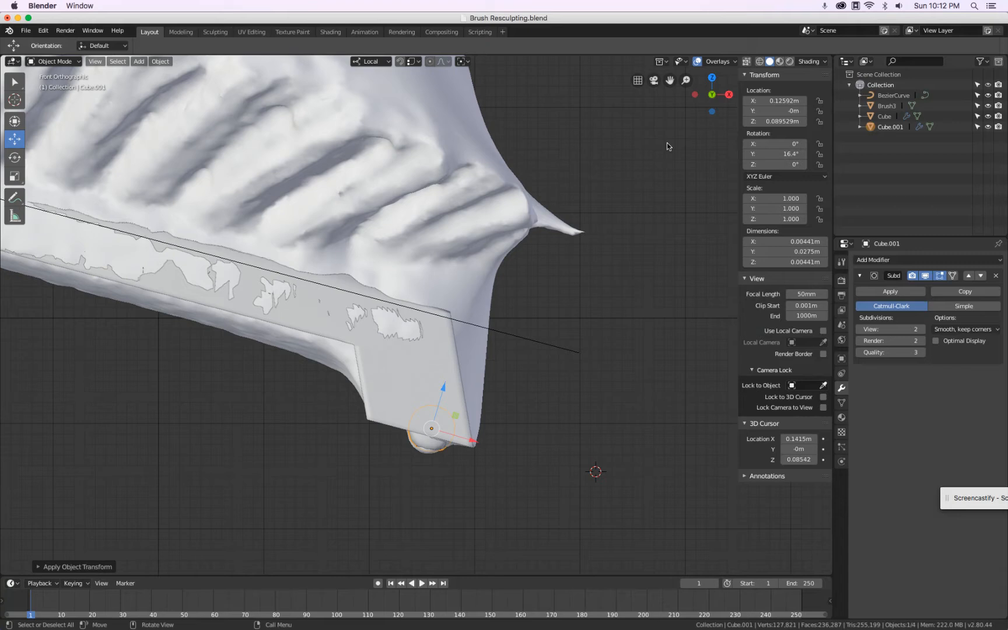
{"action": "left_click", "coordinate": [988, 105]}
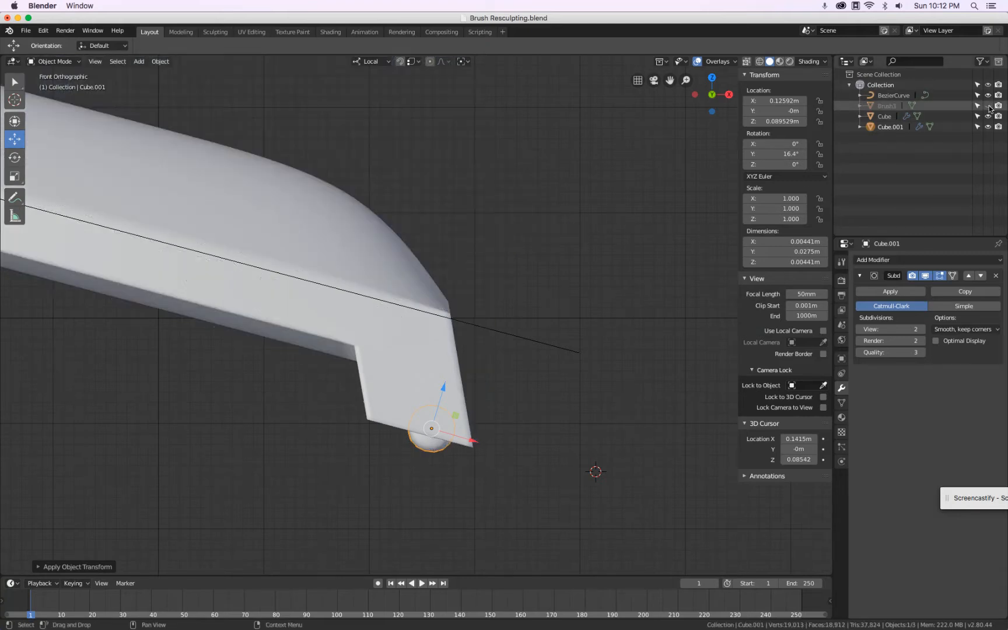
{"action": "scroll", "coordinate": [587, 248], "scroll_direction": "down", "scroll_amount": 3}
{"action": "scroll", "coordinate": [552, 300], "scroll_direction": "up", "scroll_amount": 3}
{"action": "key", "text": "a"}
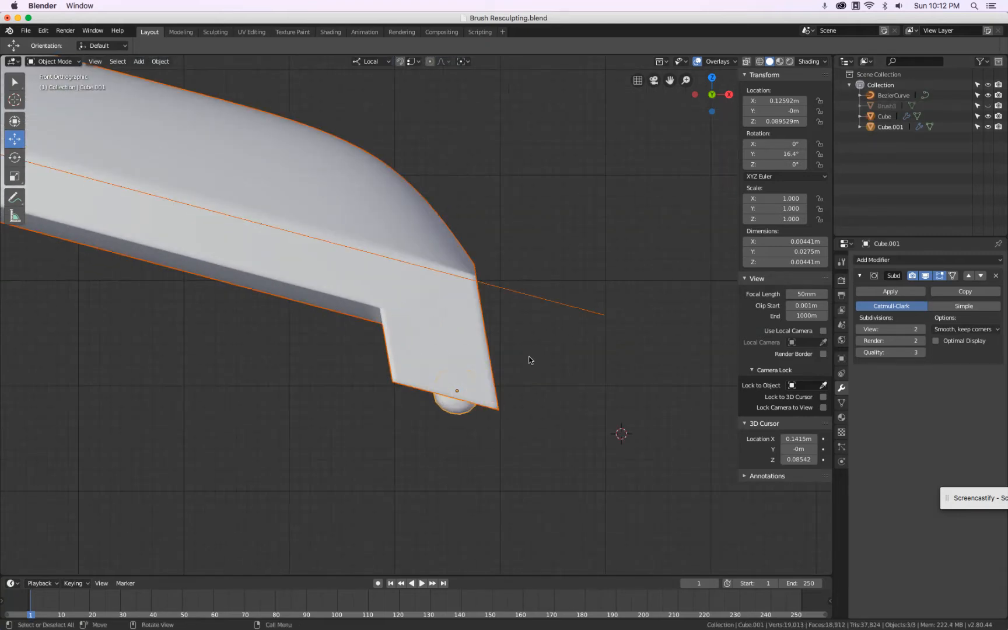
- Move the bar along its local Z axis to about X 0.1258 m and Z 0.0893 m, partly out of the head's underside
{"action": "middle_click_drag", "start_coordinate": [529, 486], "coordinate": [284, 266]}
{"action": "left_click", "coordinate": [372, 220]}
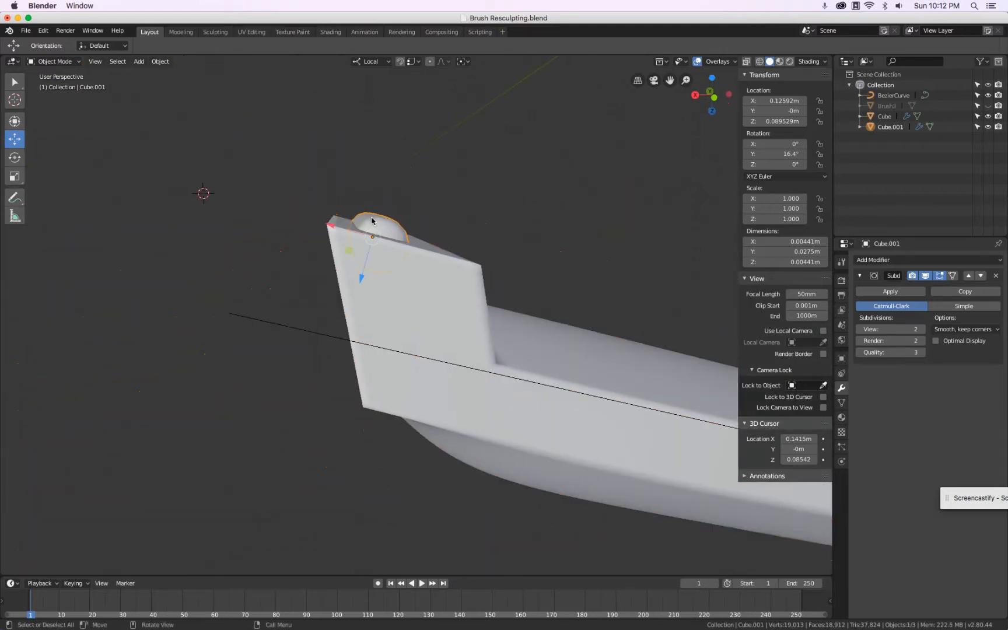
{"action": "left_click_drag", "start_coordinate": [362, 284], "coordinate": [366, 260]}
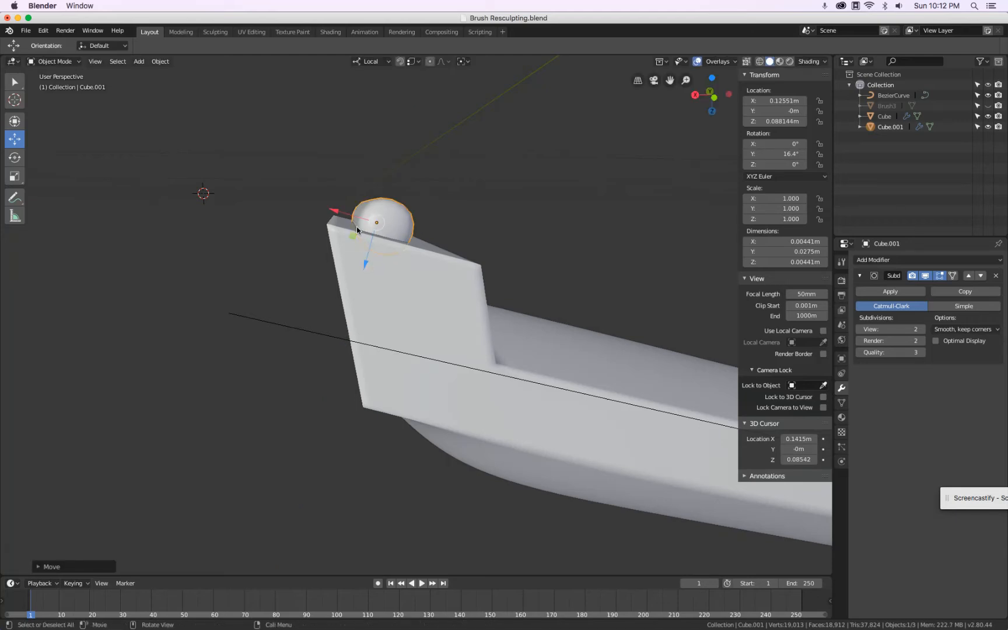
{"action": "left_click_drag", "start_coordinate": [366, 271], "coordinate": [373, 277]}
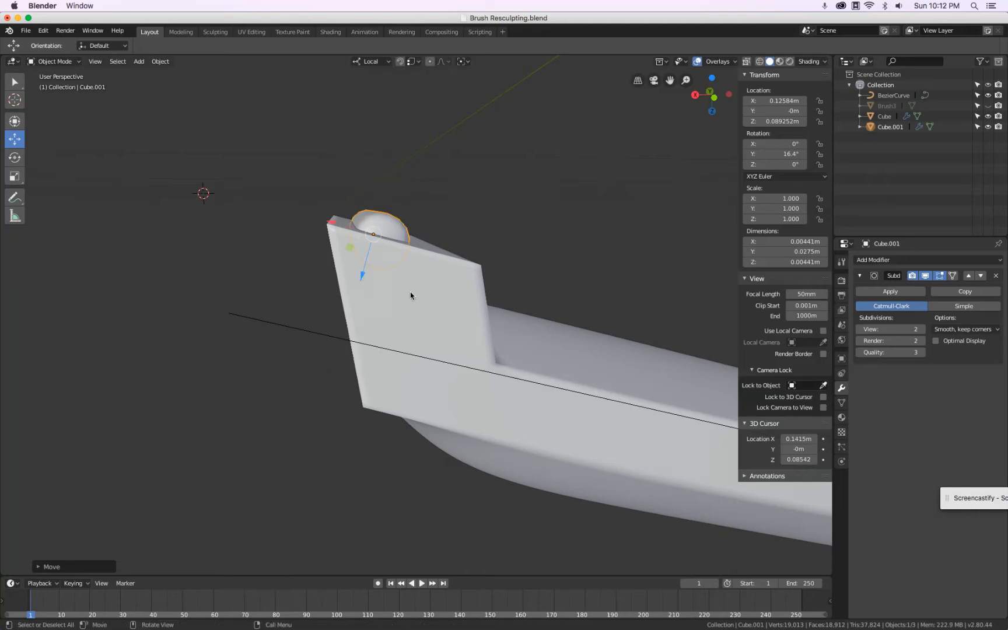
- Compare the rebuilt handle with the Brush3 scan around the prong under the handle by switching the scan's visibility
{"action": "middle_click_drag", "start_coordinate": [410, 291], "coordinate": [405, 290]}
{"action": "key", "text": "KP_1"}
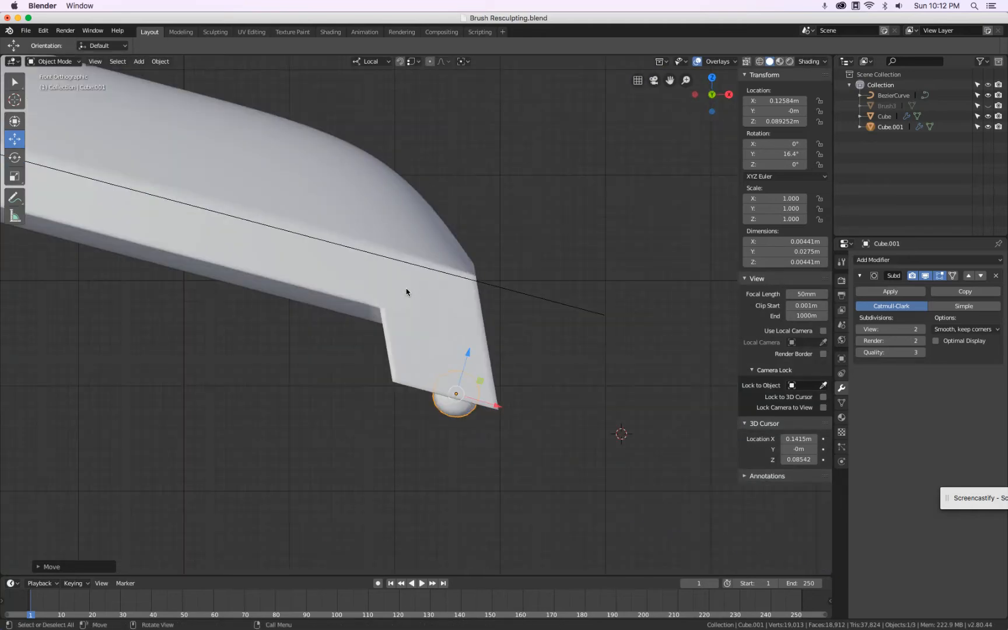
{"action": "scroll", "coordinate": [413, 297], "scroll_direction": "down", "scroll_amount": 4}
{"action": "middle_click_drag", "start_coordinate": [186, 261], "coordinate": [290, 287], "text": "shift"}
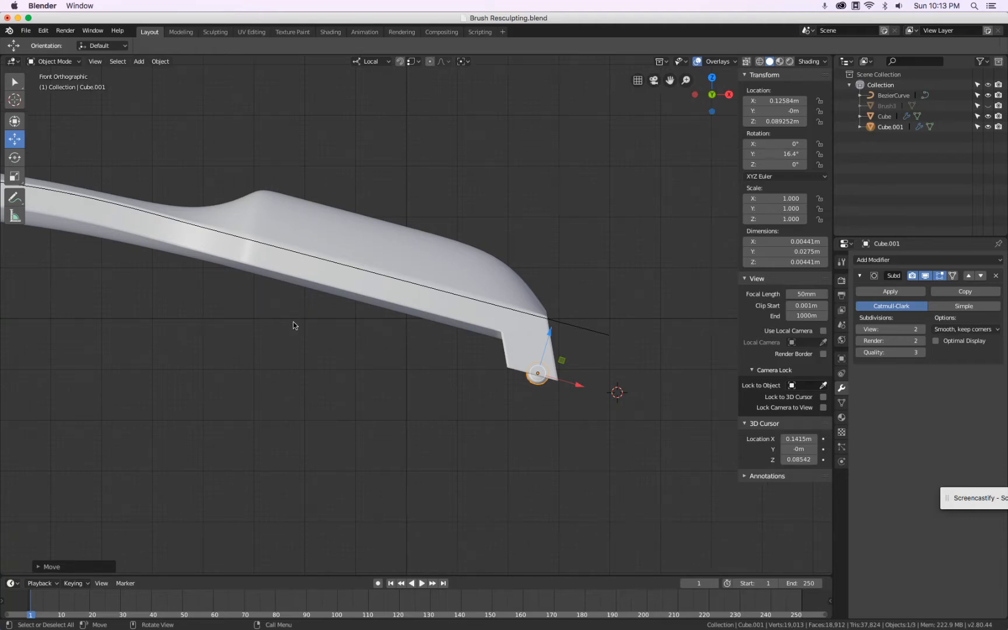
{"action": "middle_click_drag", "start_coordinate": [293, 321], "coordinate": [687, 405], "text": "shift"}
{"action": "middle_click_drag", "start_coordinate": [406, 339], "coordinate": [524, 235], "text": "shift"}
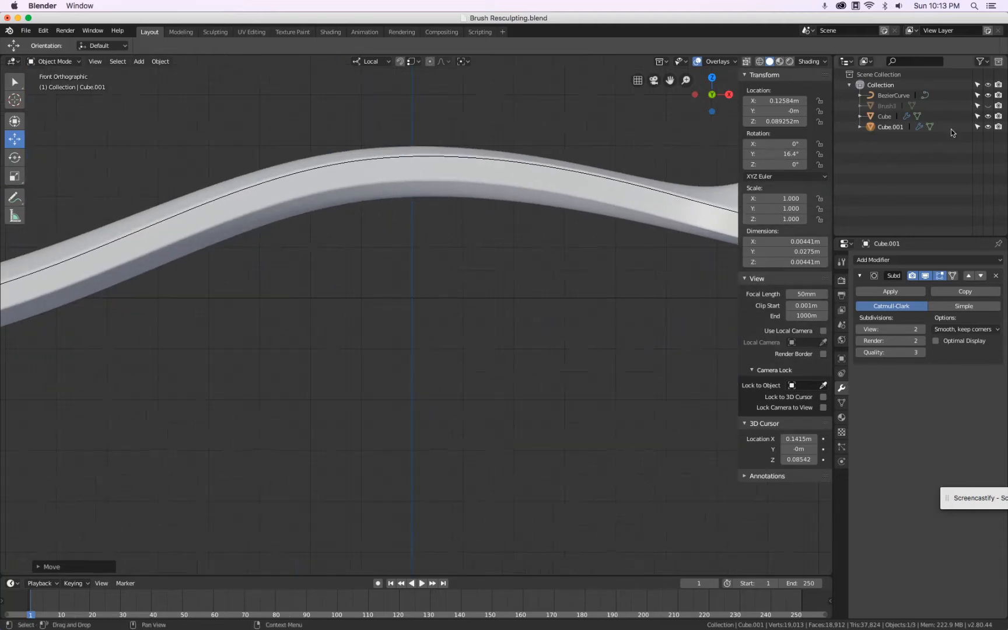
{"action": "left_click", "coordinate": [988, 106]}
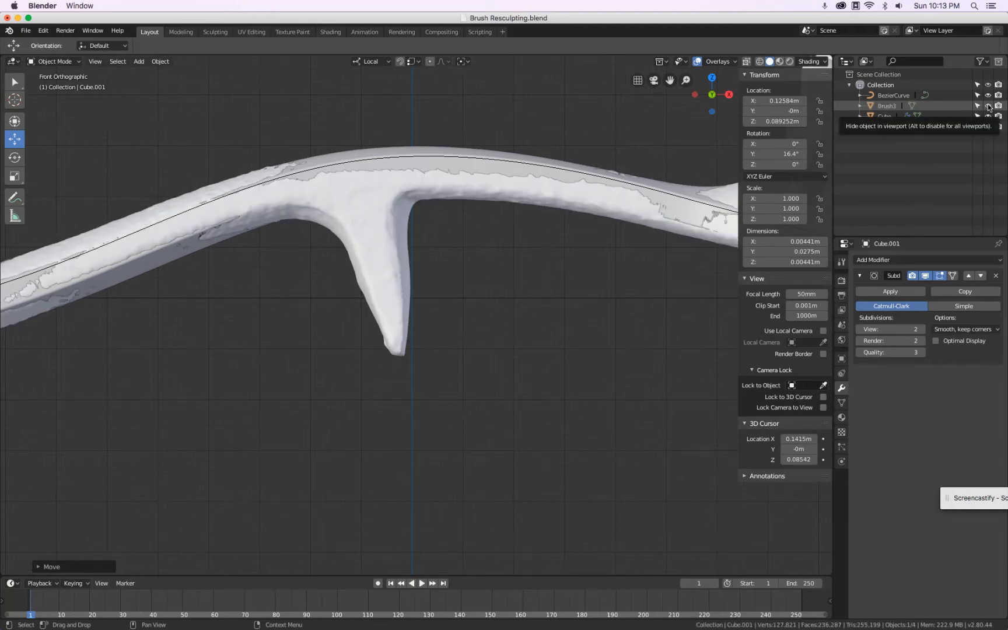
{"action": "left_click", "coordinate": [989, 106]}
{"action": "left_click", "coordinate": [988, 107]}
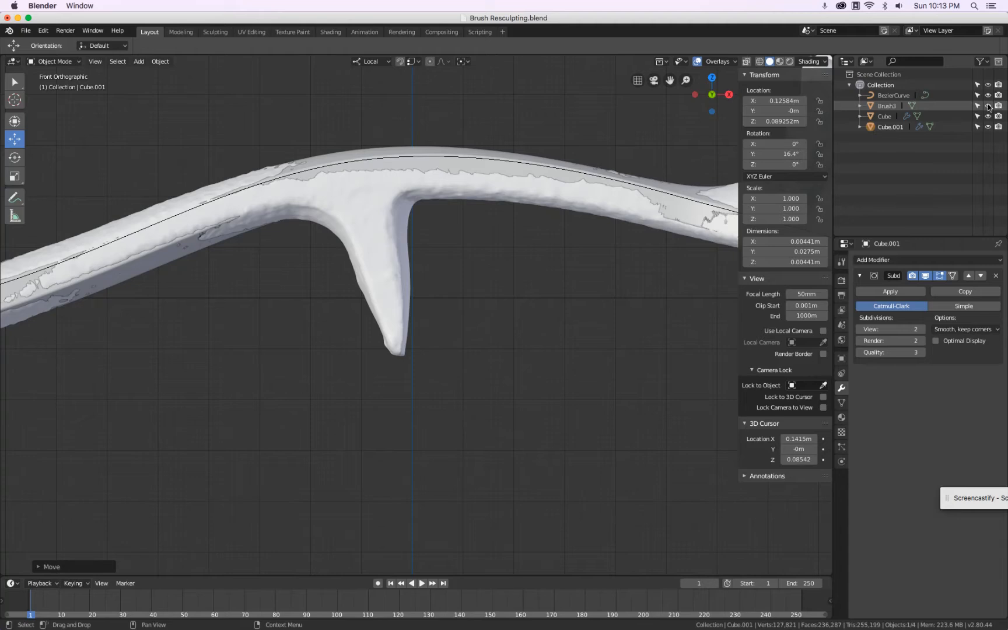
{"action": "left_click", "coordinate": [988, 106]}
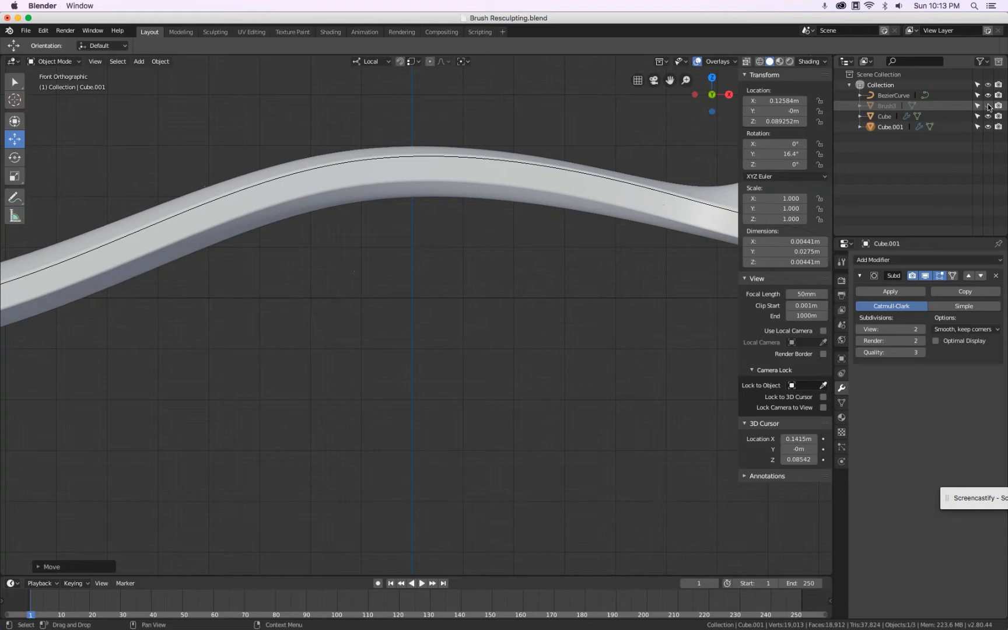
- Rename the main handle-and-head object as Brush Sculpt 1
{"action": "scroll", "coordinate": [543, 184], "scroll_direction": "down", "scroll_amount": 4}
{"action": "left_click", "coordinate": [542, 179]}
{"action": "key", "text": "Tab"}
{"action": "middle_click_drag", "start_coordinate": [500, 217], "coordinate": [503, 315]}
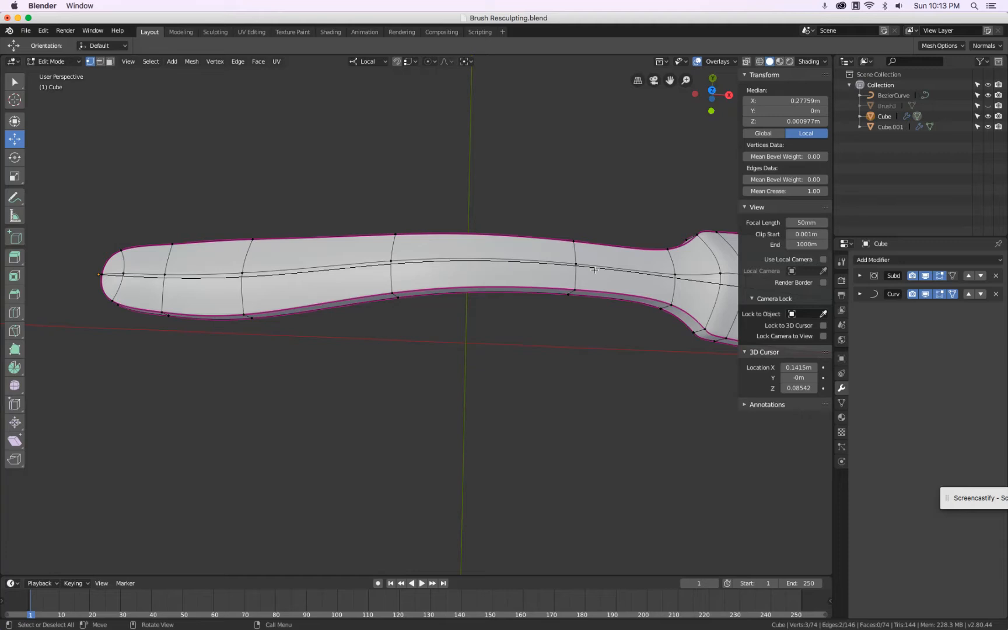
{"action": "key", "text": "KP_7"}
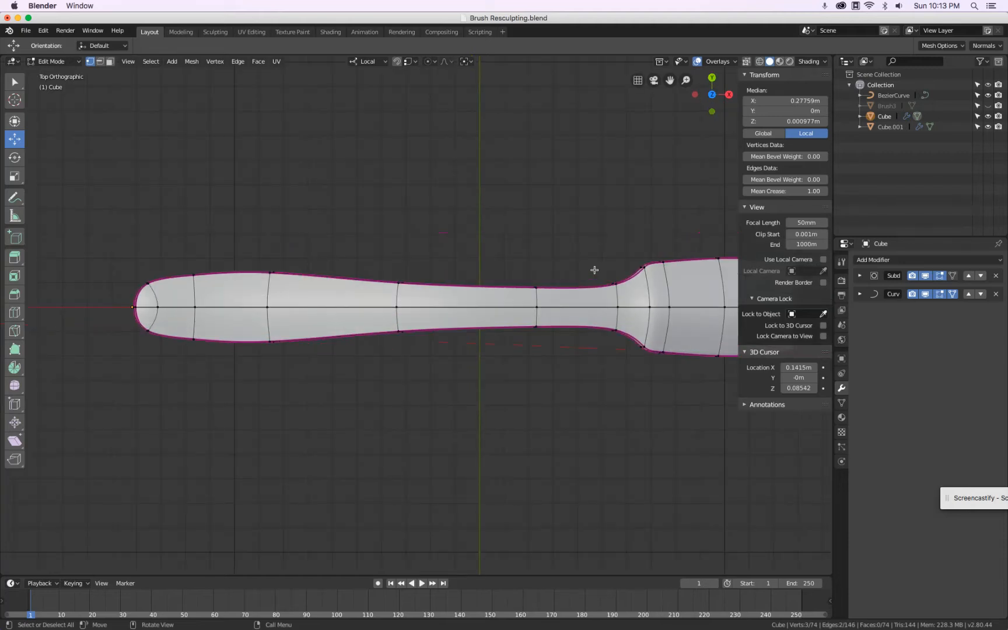
{"action": "key", "text": "Tab"}
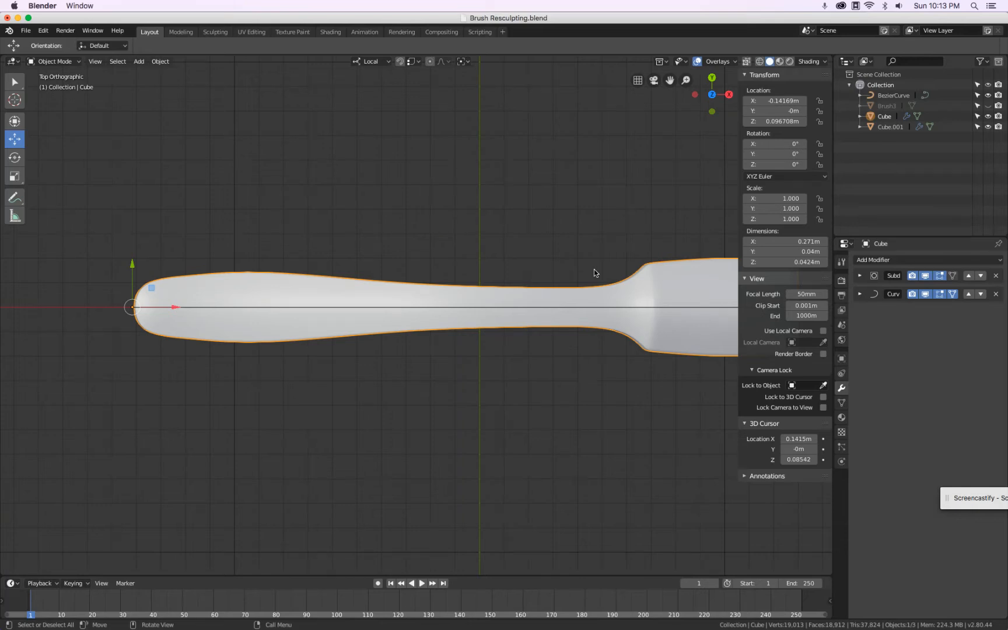
{"action": "double_click", "coordinate": [885, 117]}
{"action": "double_click", "coordinate": [884, 117]}
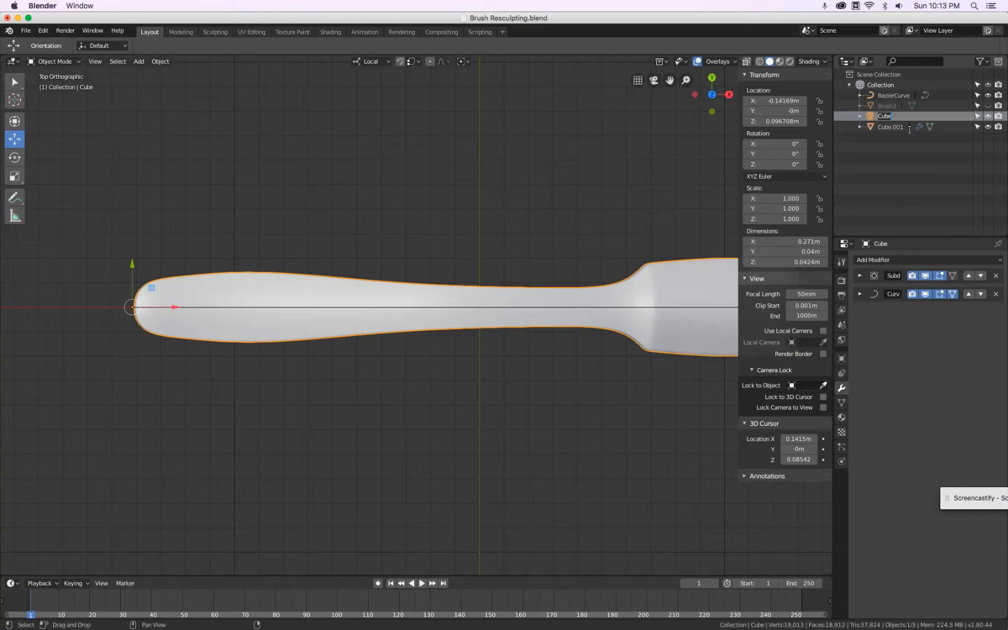
{"action": "type", "text": "Brush Sculpt 1"}
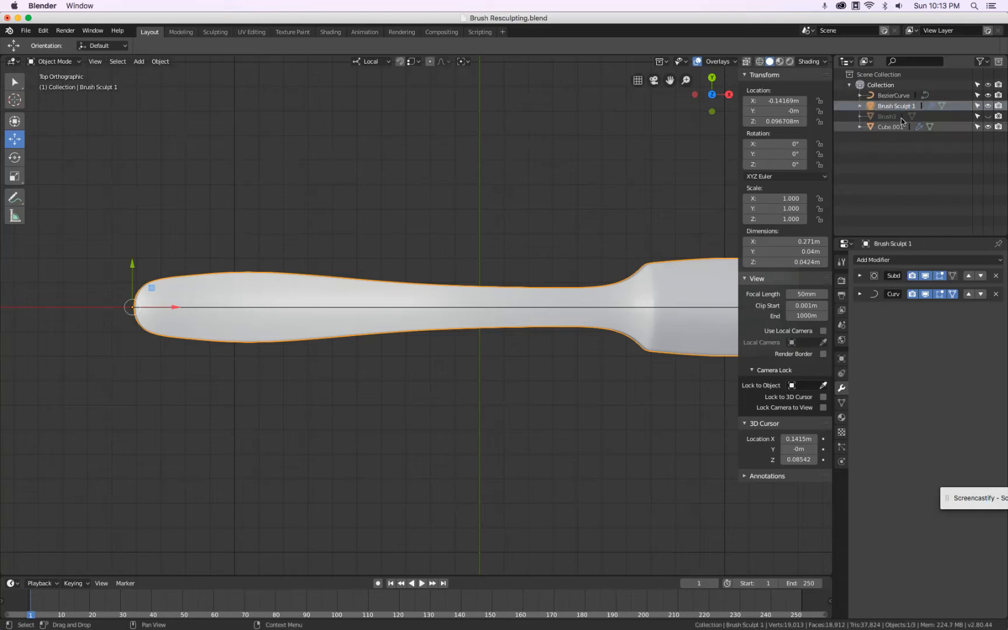
{"action": "key", "text": "Return"}
- Duplicate Brush Sculpt 1 in place and rename the copy as Brush Sculpt 2
{"action": "key", "text": "shift+d"}
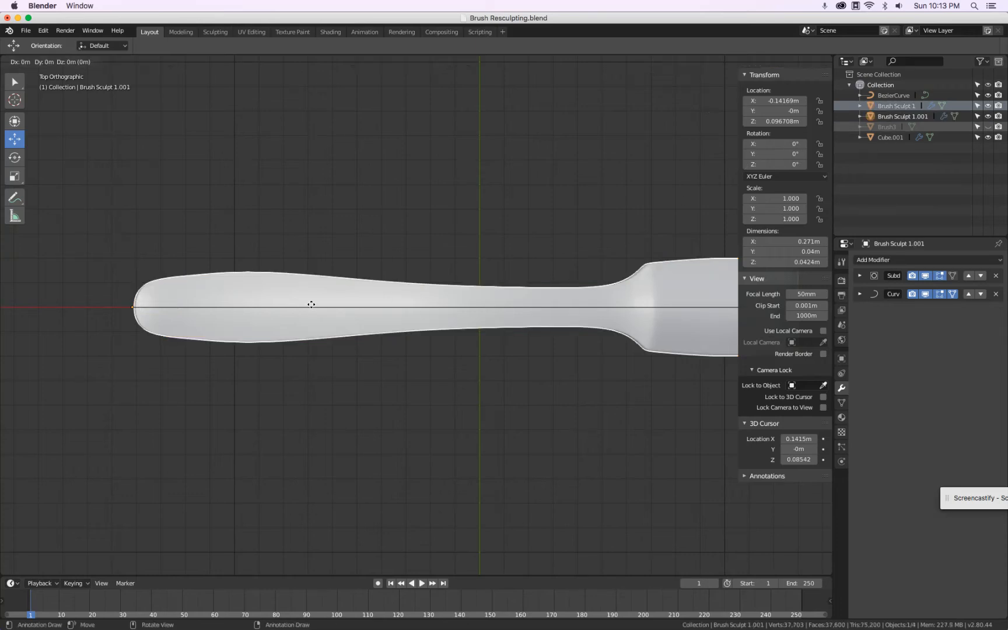
{"action": "right_click", "coordinate": [312, 307]}
{"action": "left_click", "coordinate": [907, 116]}
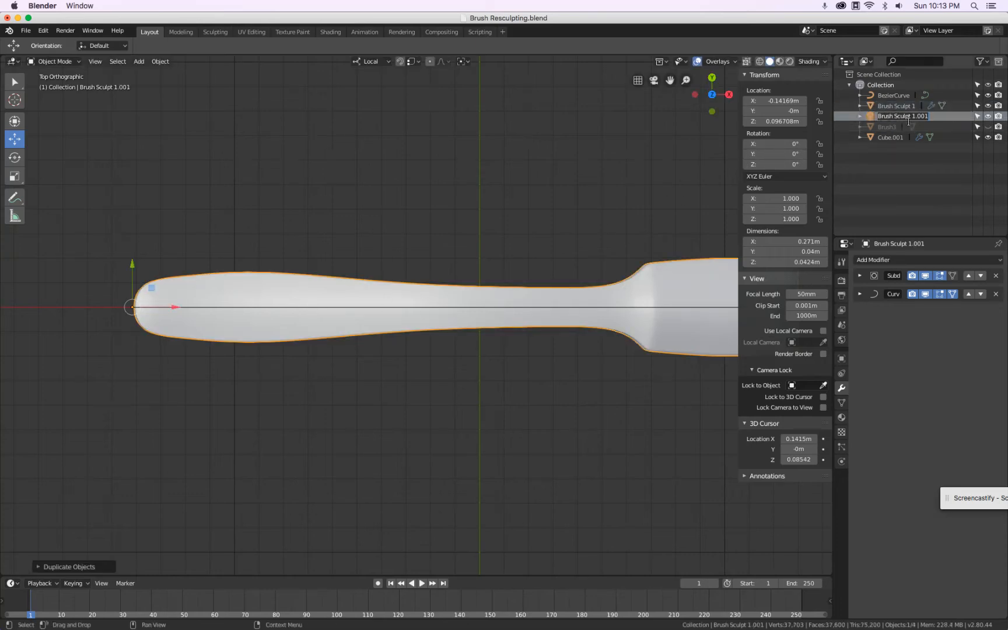
{"action": "double_click", "coordinate": [907, 116]}
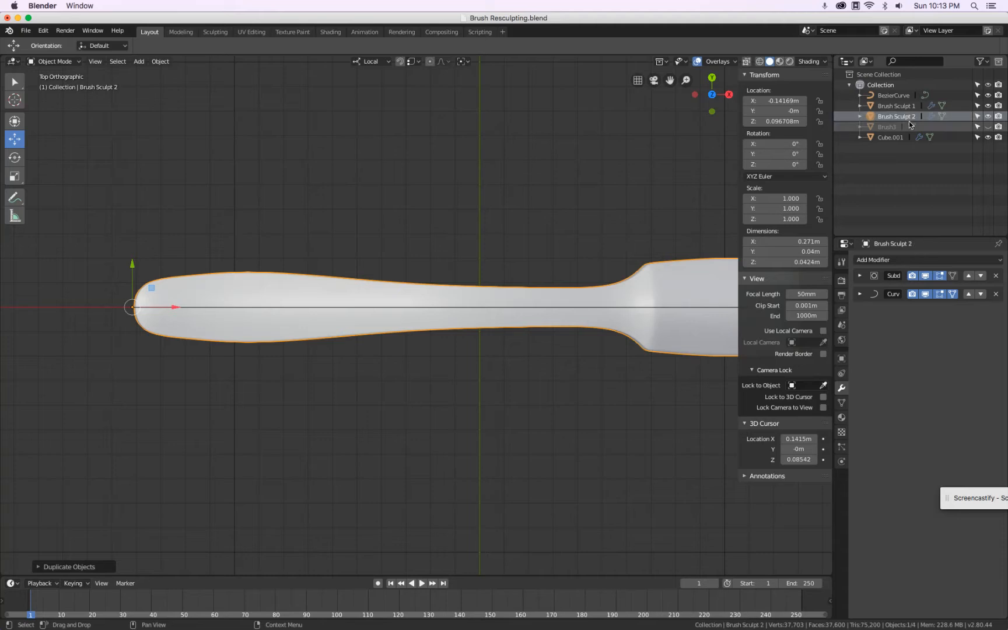
{"action": "key", "text": "Return"}
- Hide Brush Sculpt 1 from the viewport and renders, and show the Brush3 scan again
{"action": "left_click", "coordinate": [987, 106]}
{"action": "left_click", "coordinate": [998, 107]}
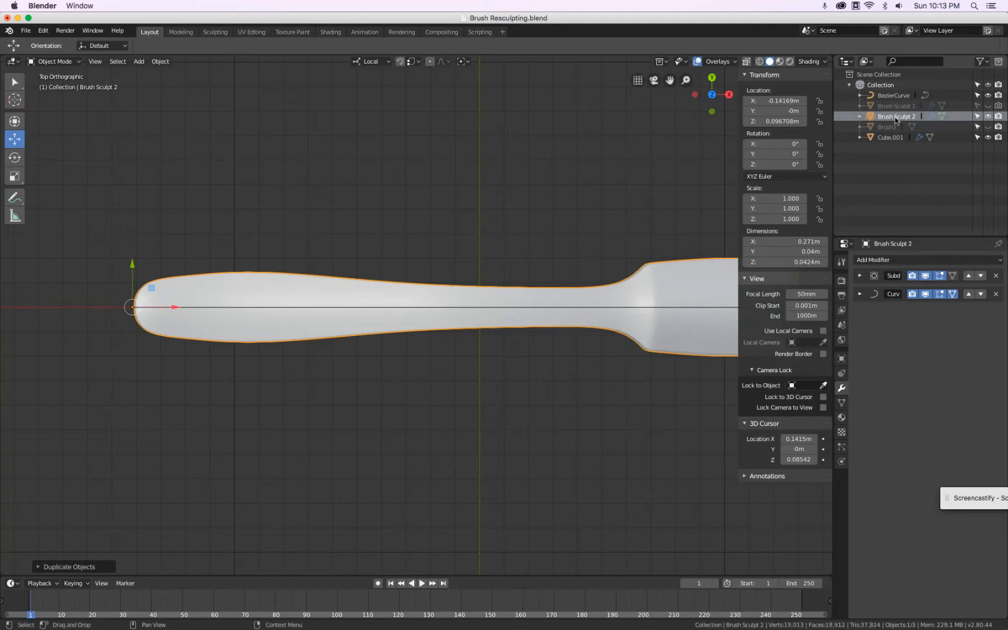
{"action": "key", "text": "KP_1"}
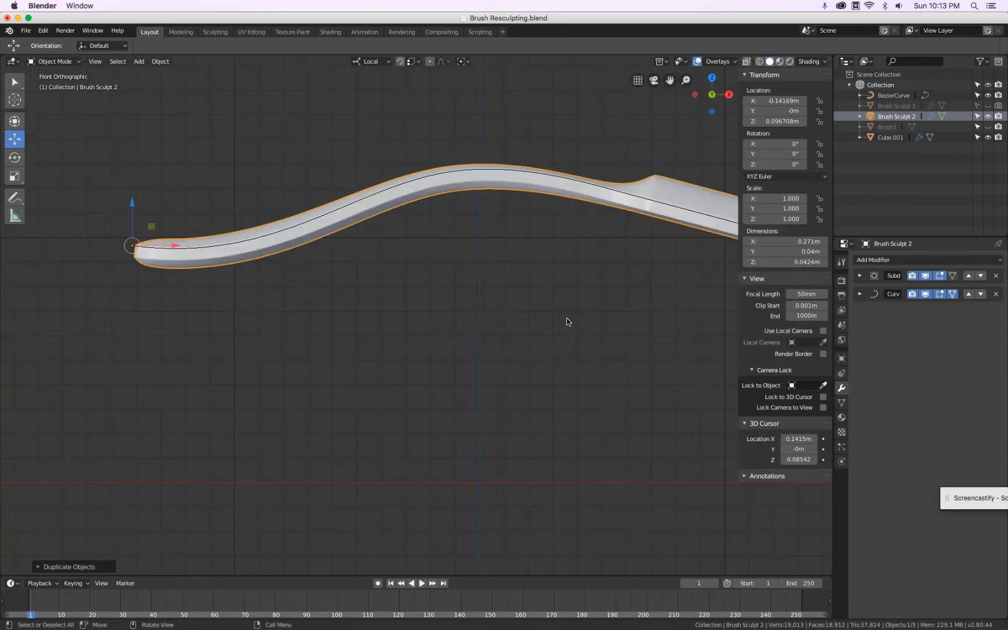
{"action": "key", "text": "Tab"}
{"action": "scroll", "coordinate": [485, 203], "scroll_direction": "up", "scroll_amount": 4}
{"action": "key", "text": "Tab"}
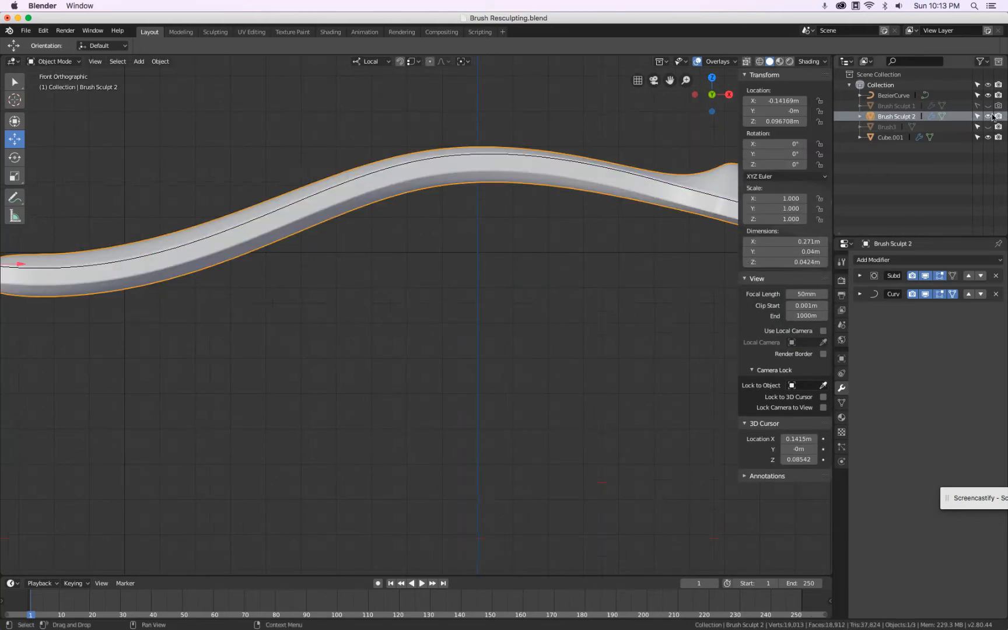
{"action": "left_click", "coordinate": [988, 127]}
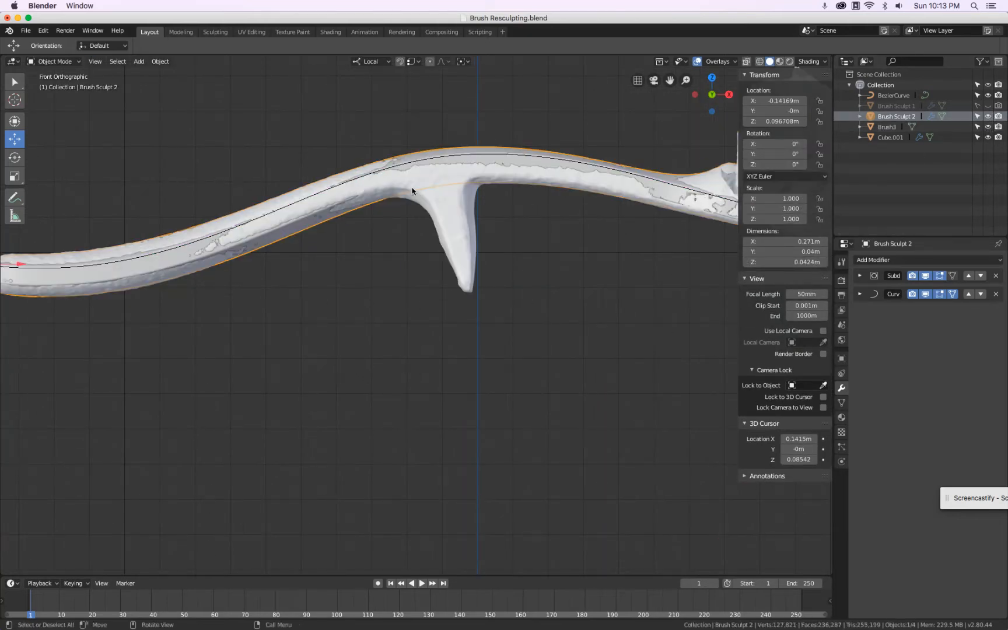
- Add a centred edge loop across Brush Sculpt 2's handle above the scanned prong
{"action": "key", "text": "Tab"}
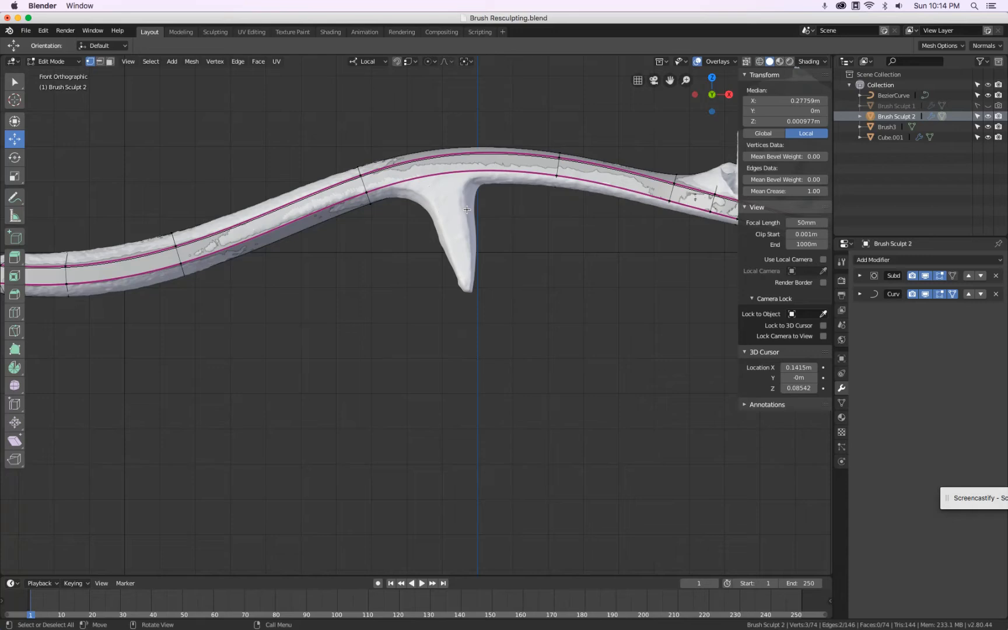
{"action": "key", "text": "KP_7"}
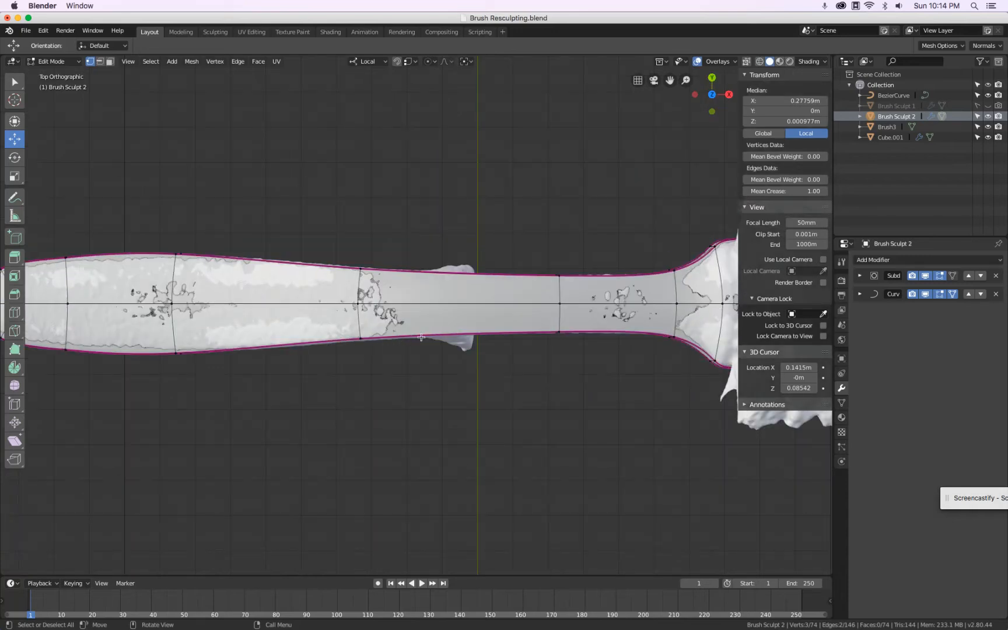
{"action": "key", "text": "KP_1"}
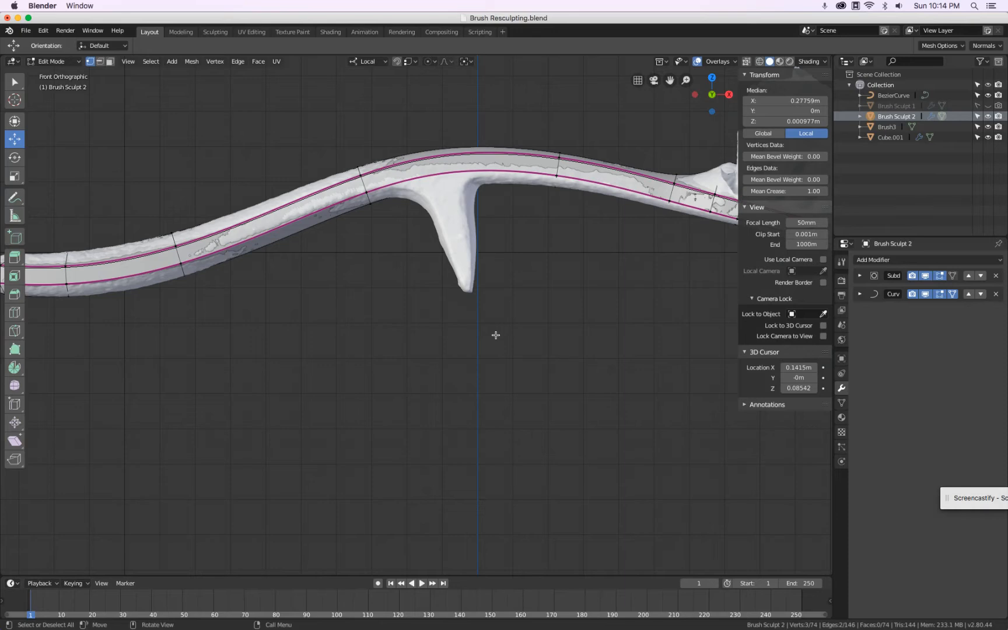
{"action": "key", "text": "ctrl+r"}
{"action": "left_click", "coordinate": [425, 167]}
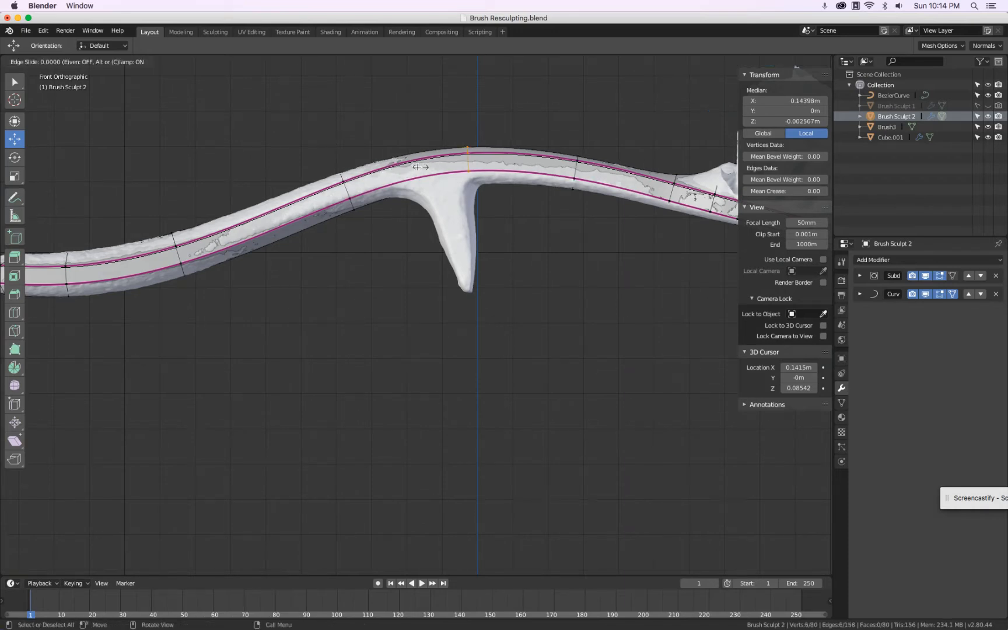
{"action": "right_click", "coordinate": [382, 167]}
- Add a second edge loop across the handle on the prong's handle-end side and slide it to X about 0.1233 m
{"action": "key", "text": "ctrl+r"}
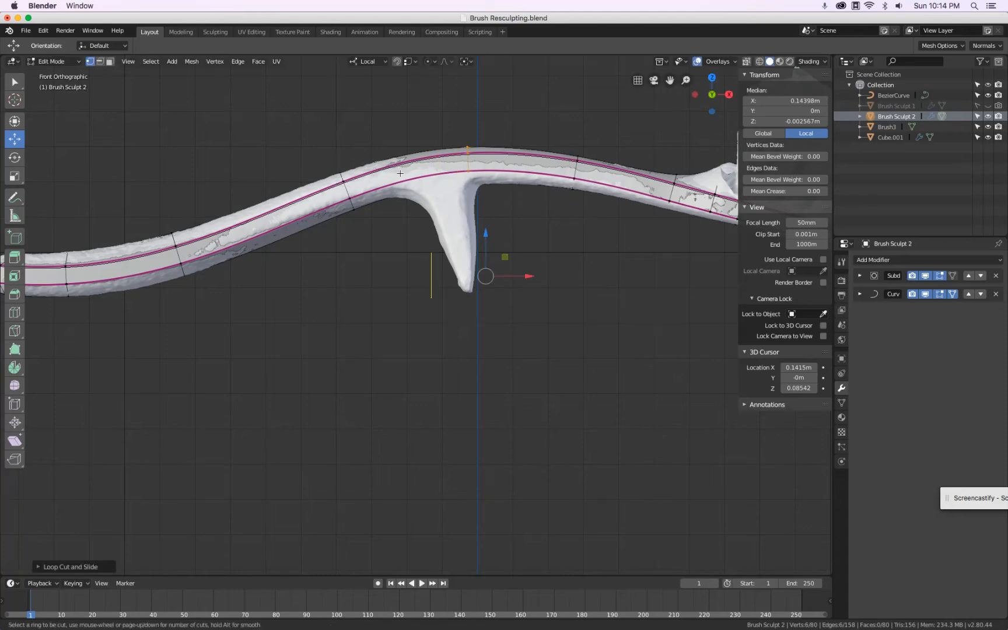
{"action": "left_click", "coordinate": [401, 174]}
{"action": "right_click", "coordinate": [401, 175]}
{"action": "scroll", "coordinate": [426, 169], "scroll_direction": "up", "scroll_amount": 1}
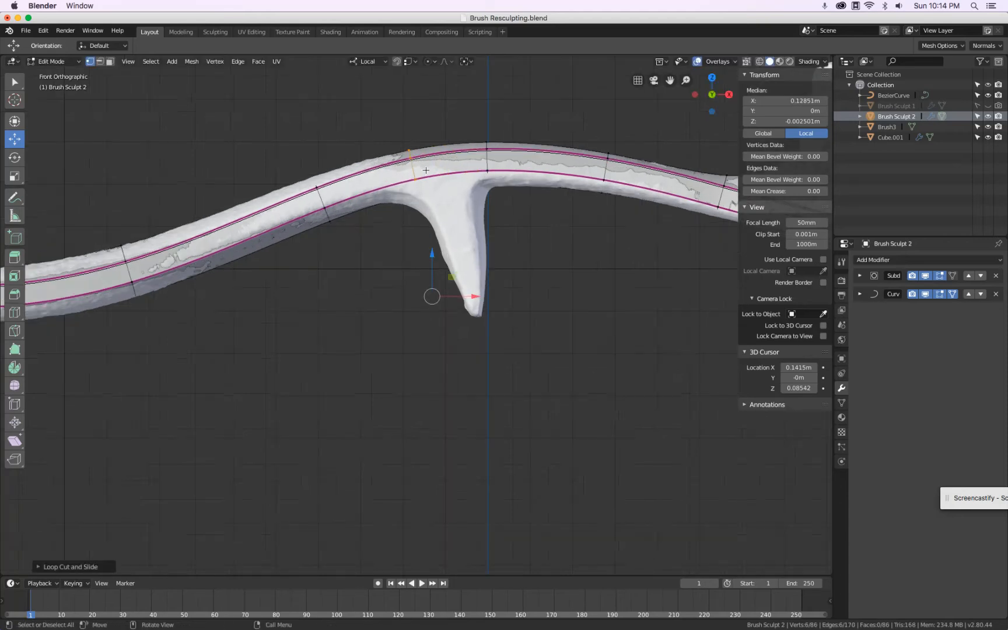
{"action": "key", "text": "g"}
{"action": "key", "text": "g"}
{"action": "left_click", "coordinate": [403, 168]}
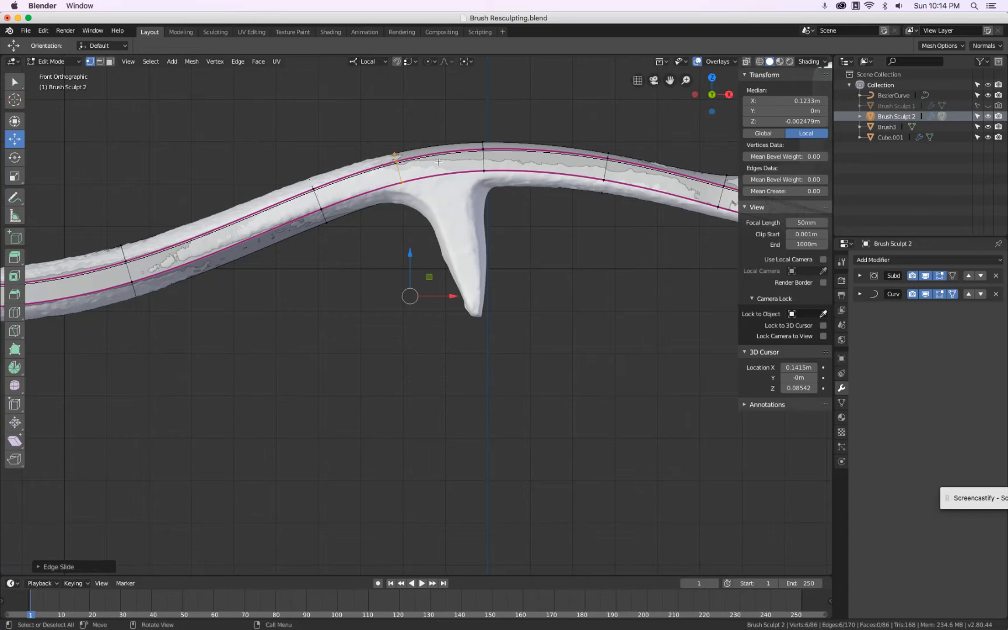
- Extrude the handle's two underside faces between the new loops straight down about 0.032 m to the scanned prong's tip
{"action": "left_click", "coordinate": [110, 61]}
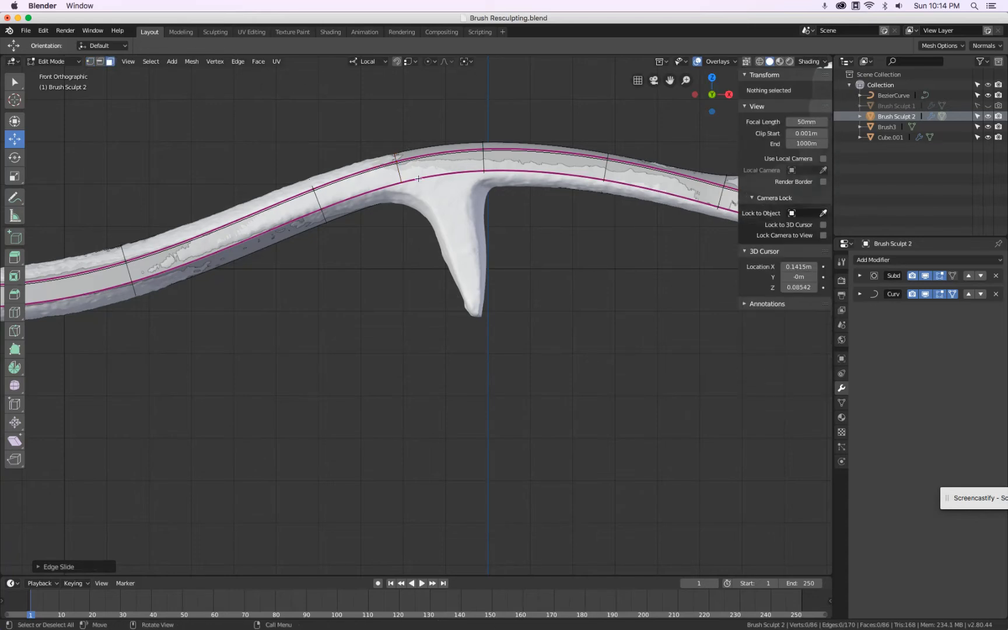
{"action": "left_click", "coordinate": [443, 182]}
{"action": "mouse_move", "coordinate": [490, 186]}
{"action": "middle_mouse_down"}
{"action": "mouse_move", "coordinate": [387, 189]}
{"action": "mouse_move", "coordinate": [401, 194]}
{"action": "middle_mouse_up"}
{"action": "key", "text": "z"}
{"action": "left_click", "coordinate": [367, 196]}
{"action": "left_click", "coordinate": [401, 194], "text": "shift"}
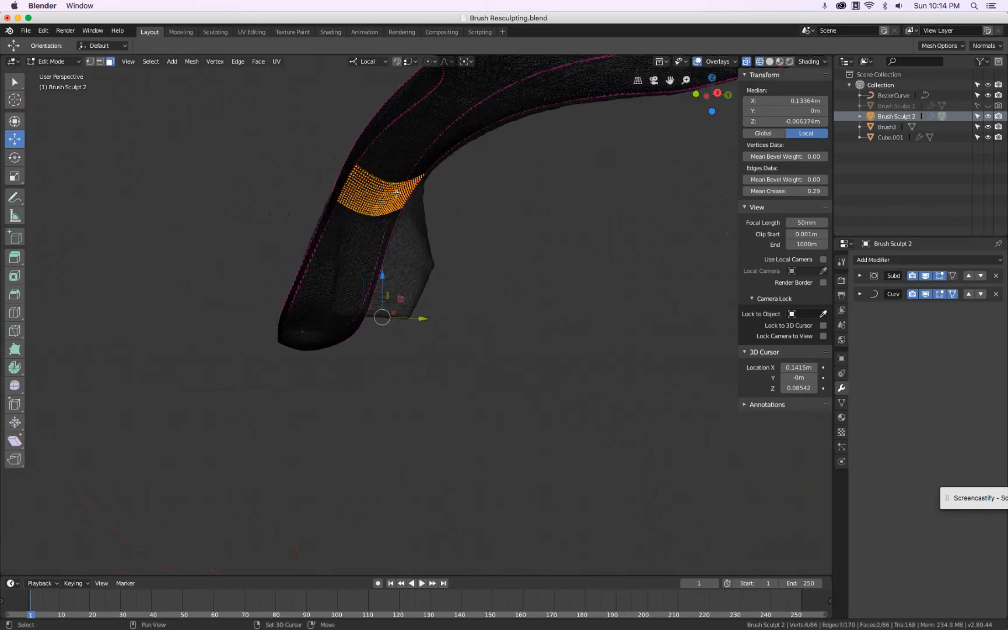
{"action": "key", "text": "KP_1"}
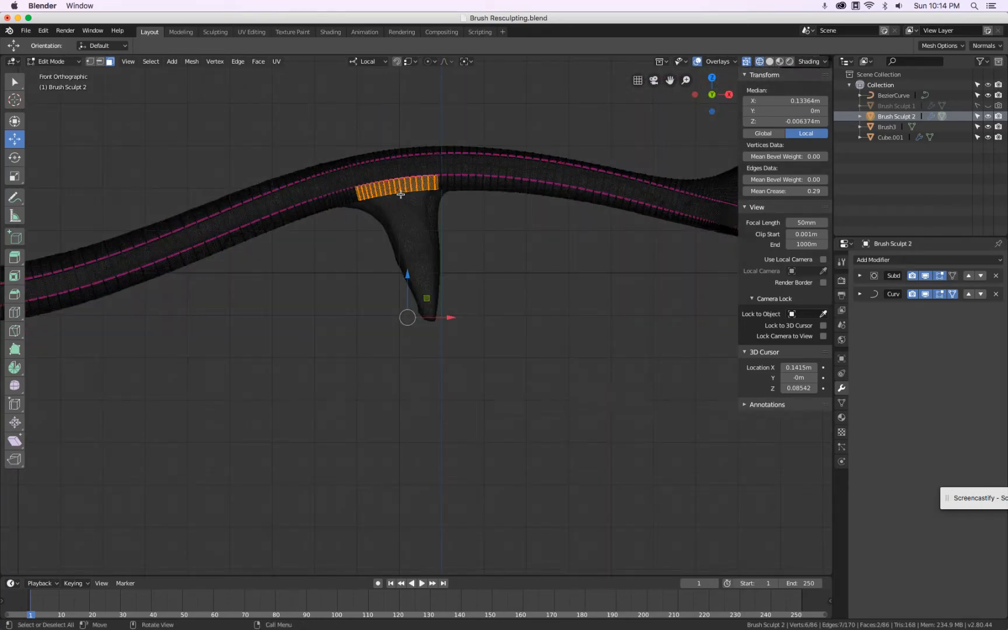
{"action": "key", "text": "e"}
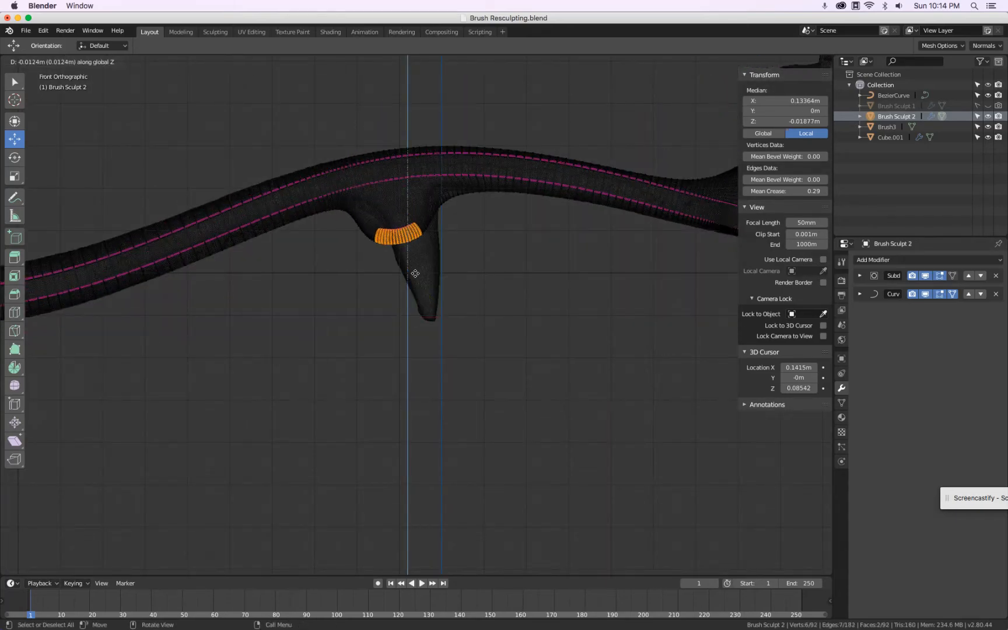
{"action": "left_click", "coordinate": [425, 334]}
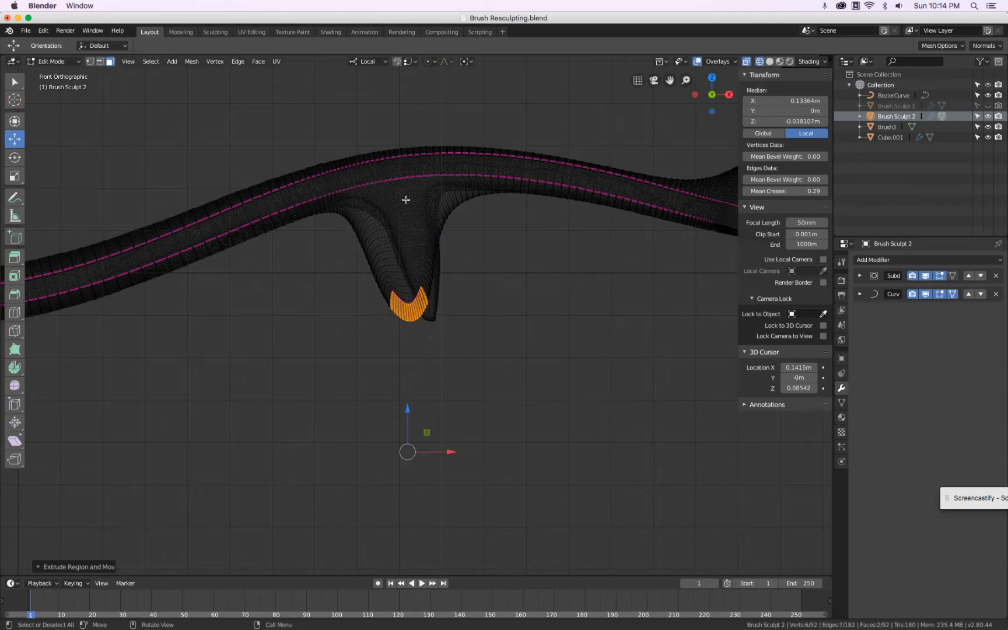
- Select the two cross edges at the prong tip's handle-end side plus one adjoining vertical edge, and hide the Brush3 scan
{"action": "left_click", "coordinate": [100, 61]}
{"action": "key", "text": "shift+z"}
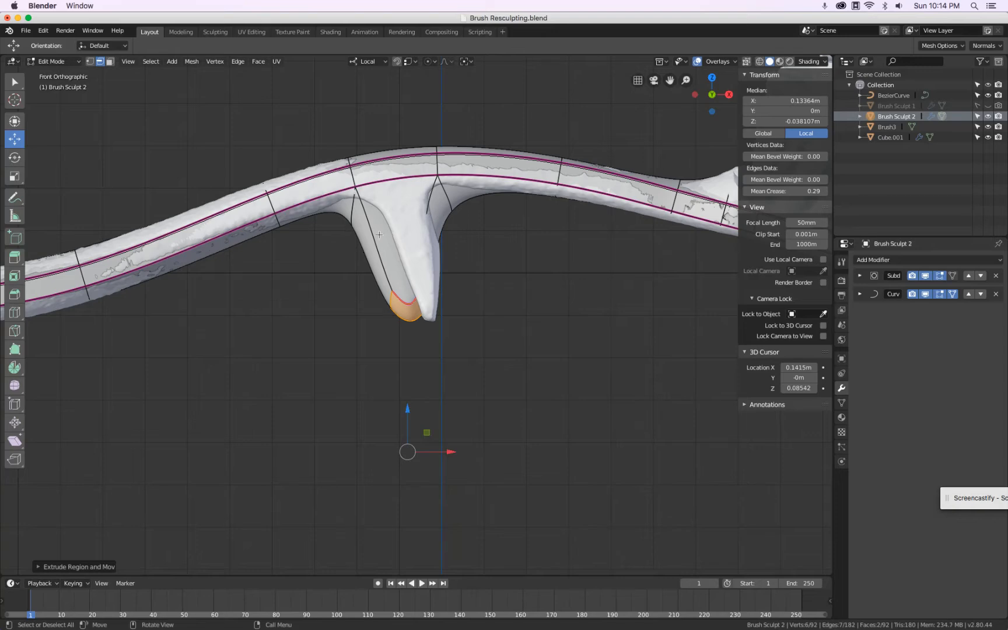
{"action": "middle_click_drag", "start_coordinate": [369, 267], "coordinate": [438, 298]}
{"action": "scroll", "coordinate": [438, 297], "scroll_direction": "up", "scroll_amount": 5}
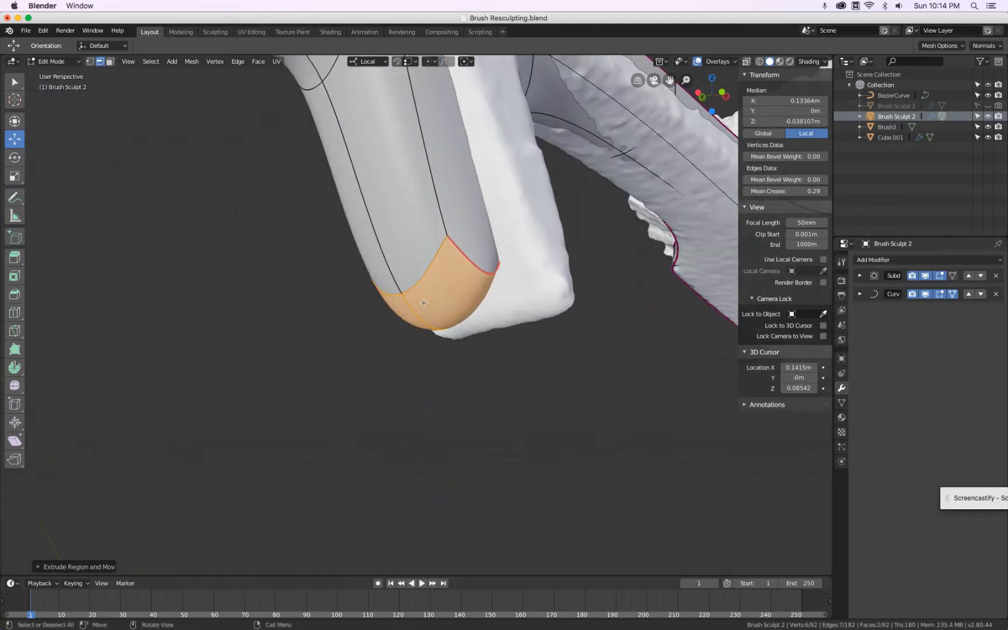
{"action": "key", "text": "a"}
{"action": "key", "text": "a"}
{"action": "left_click", "coordinate": [417, 282]}
{"action": "left_click", "coordinate": [387, 295], "text": "shift"}
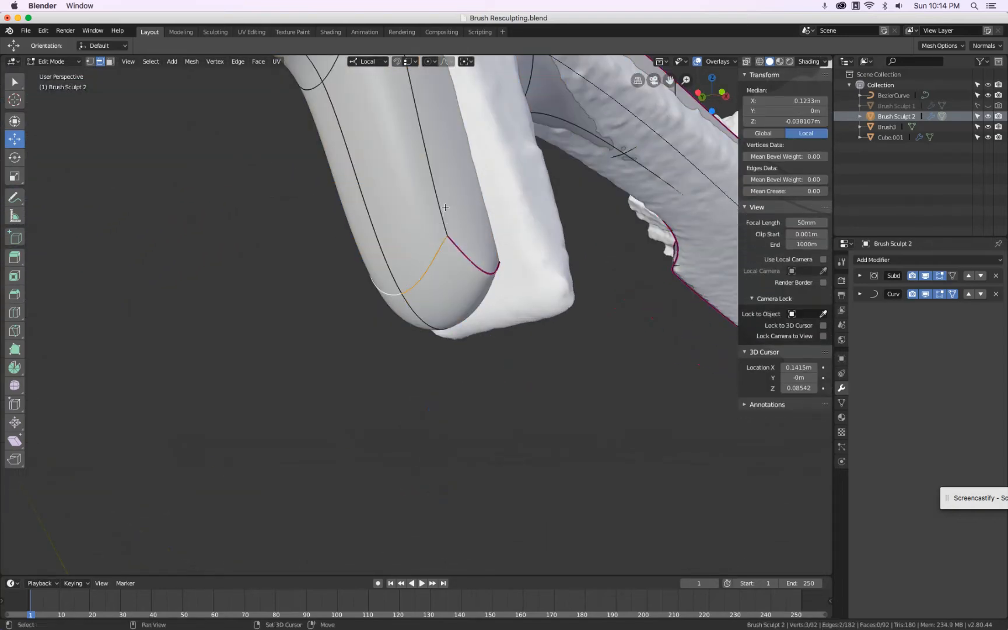
{"action": "left_click", "coordinate": [444, 219], "text": "shift"}
{"action": "scroll", "coordinate": [442, 201], "scroll_direction": "down", "scroll_amount": 5}
{"action": "scroll", "coordinate": [442, 199], "scroll_direction": "up", "scroll_amount": 2}
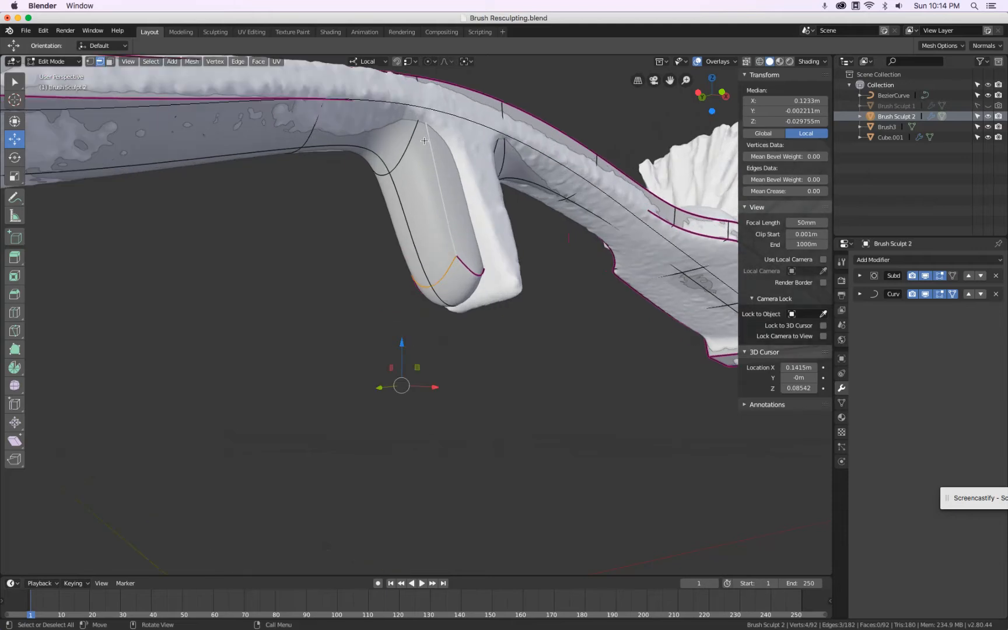
{"action": "left_click", "coordinate": [988, 126]}
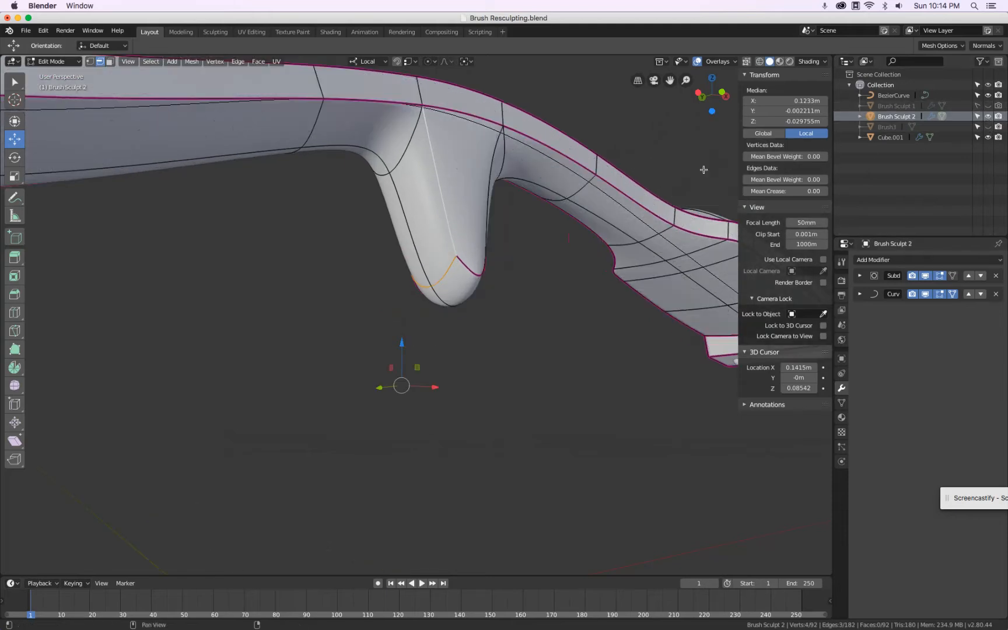
- Add the prong's other three vertical edges to the selection and set the crease of all selected edges to 1
{"action": "mouse_move", "coordinate": [508, 219]}
{"action": "middle_mouse_down", "text": "shift"}
{"action": "mouse_move", "coordinate": [472, 223]}
{"action": "mouse_move", "coordinate": [439, 202]}
{"action": "mouse_move", "coordinate": [371, 193]}
{"action": "mouse_move", "coordinate": [206, 211]}
{"action": "middle_mouse_up", "text": "shift"}
{"action": "left_click", "coordinate": [453, 196], "text": "shift"}
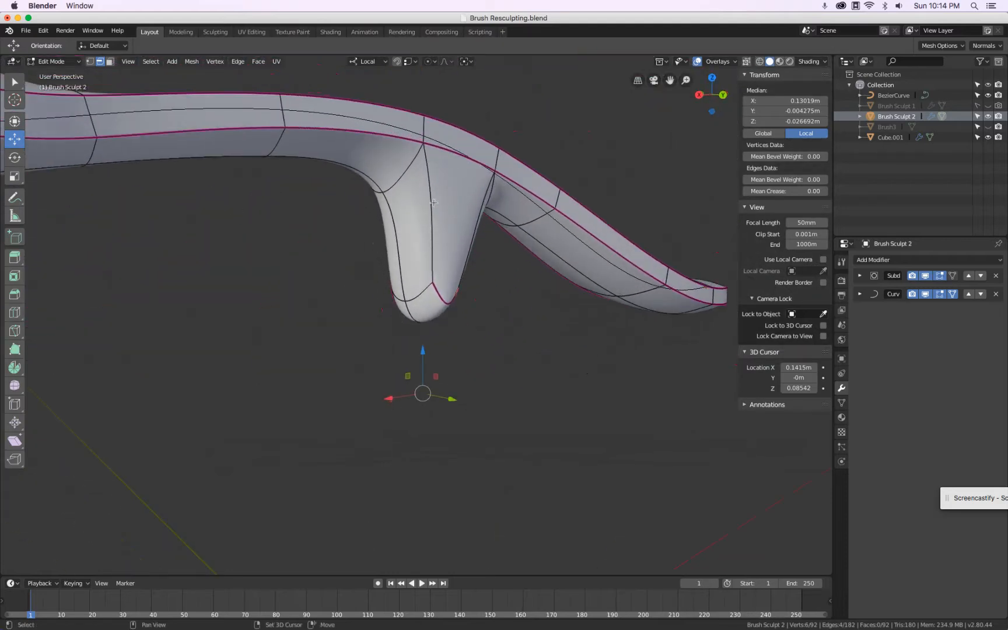
{"action": "left_click", "coordinate": [433, 202], "text": "shift"}
{"action": "middle_click_drag", "start_coordinate": [433, 202], "coordinate": [512, 229]}
{"action": "left_click", "coordinate": [487, 219], "text": "shift"}
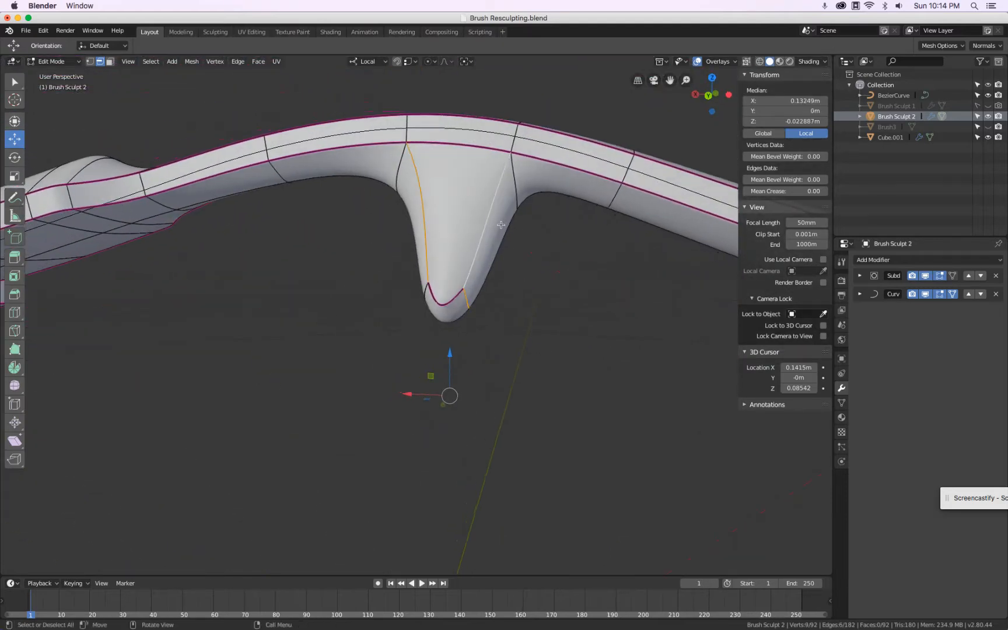
{"action": "key", "text": "shift+e"}
{"action": "key", "text": "1"}
{"action": "key", "text": "Return"}
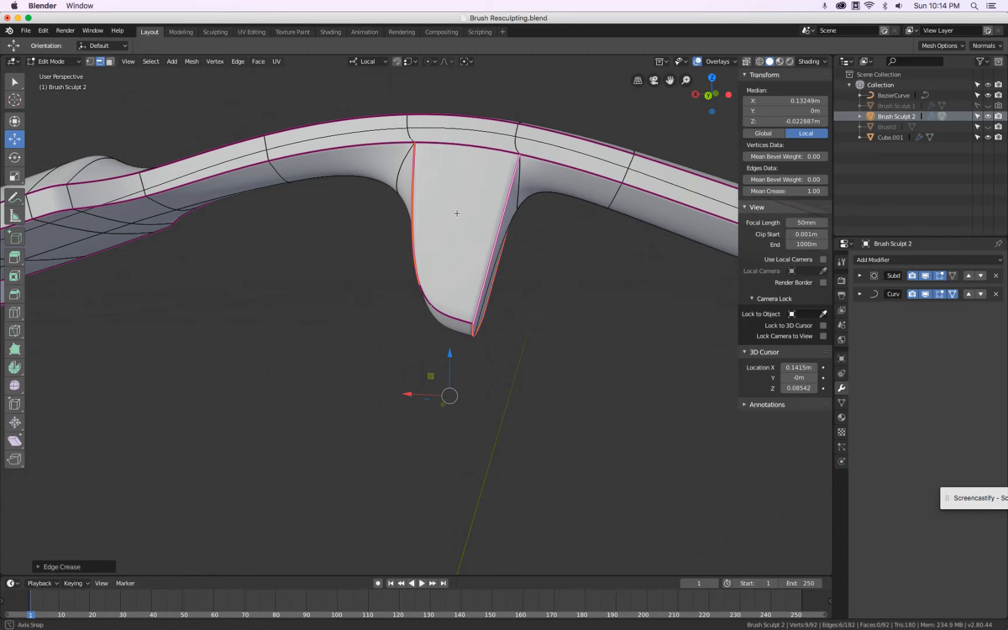
- Crease the two cross edges at the prong tip's head side to 1
{"action": "middle_click_drag", "start_coordinate": [459, 210], "coordinate": [464, 296]}
{"action": "left_click", "coordinate": [418, 293]}
{"action": "left_click", "coordinate": [395, 295], "text": "shift"}
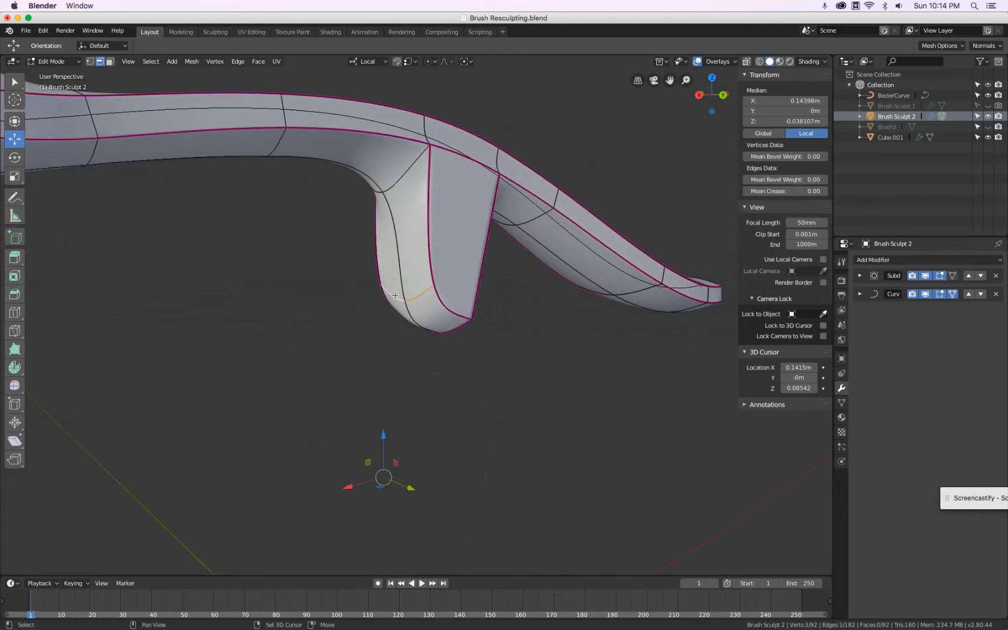
{"action": "key", "text": "shift+e"}
{"action": "key", "text": "1"}
{"action": "key", "text": "Return"}
- Remove the crease from the two edges where the prong's front and back faces meet the handle
{"action": "left_click", "coordinate": [442, 159]}
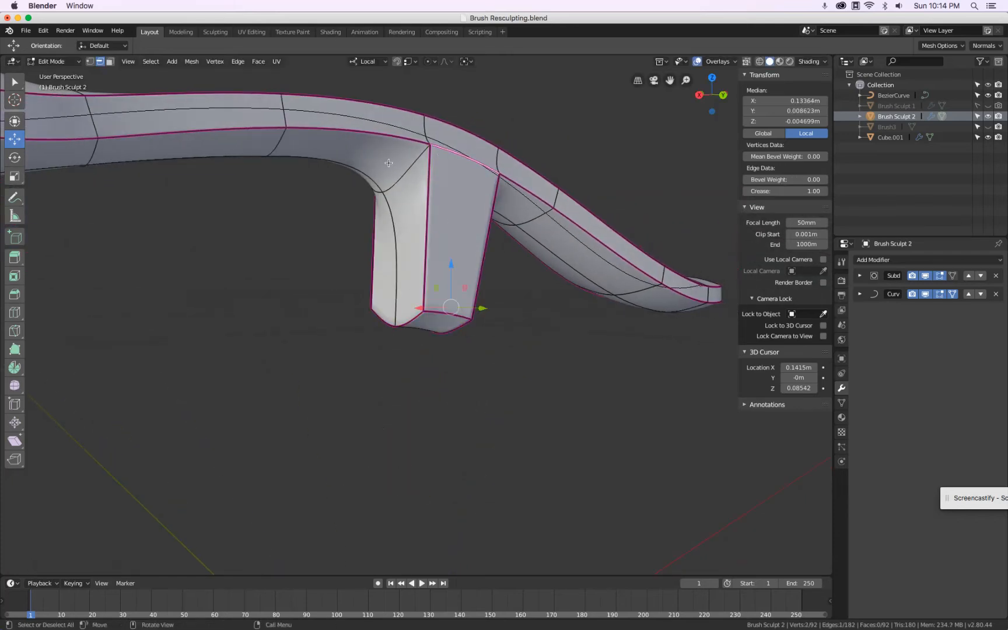
{"action": "middle_click_drag", "start_coordinate": [442, 160], "coordinate": [368, 144]}
{"action": "left_click", "coordinate": [368, 145], "text": "shift"}
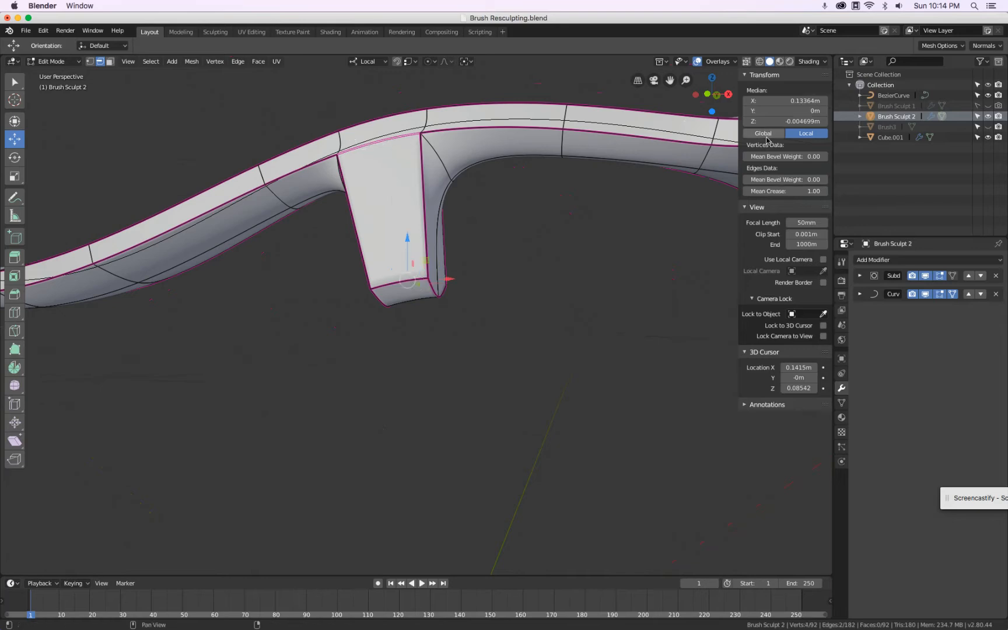
{"action": "left_click_drag", "start_coordinate": [789, 190], "coordinate": [609, 170]}
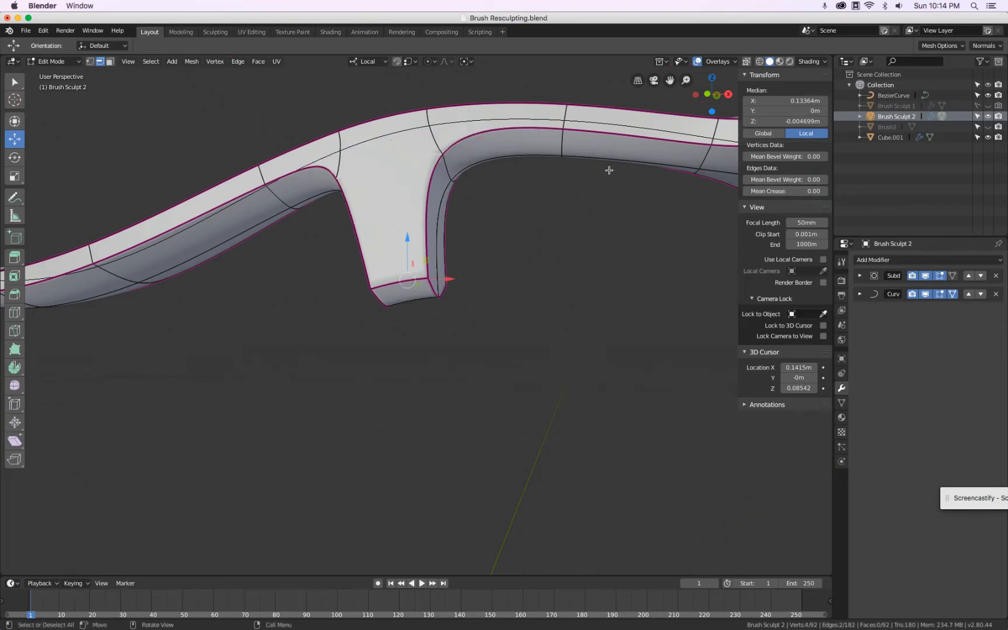
{"action": "left_click_drag", "start_coordinate": [785, 190], "coordinate": [551, 122]}
- Examine the creased prong and its transition into the handle from several angles, including front, side and top views
{"action": "left_click", "coordinate": [486, 133]}
{"action": "left_click", "coordinate": [437, 170], "text": "shift"}
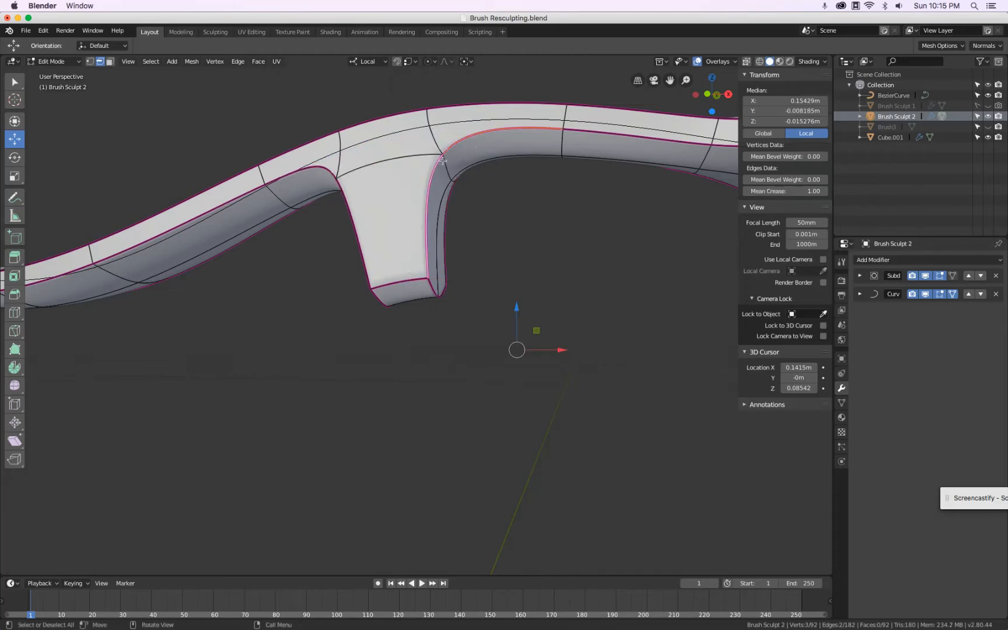
{"action": "middle_click_drag", "start_coordinate": [437, 171], "coordinate": [476, 180]}
{"action": "middle_click_drag", "start_coordinate": [380, 197], "coordinate": [645, 181]}
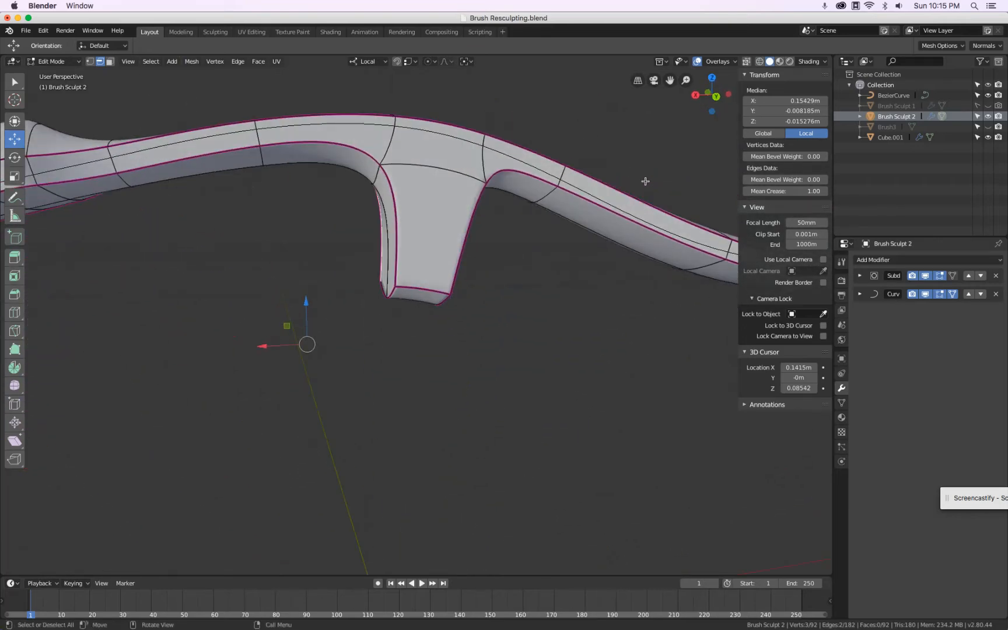
{"action": "key", "text": "KP_1"}
{"action": "key", "text": "KP_3"}
{"action": "key", "text": "KP_1"}
{"action": "key", "text": "KP_7"}
- Compare the handle's top outline between Brush Sculpt 1 and Brush Sculpt 2 by swapping their visibility, and return to editing Brush Sculpt 2
{"action": "key", "text": "Tab"}
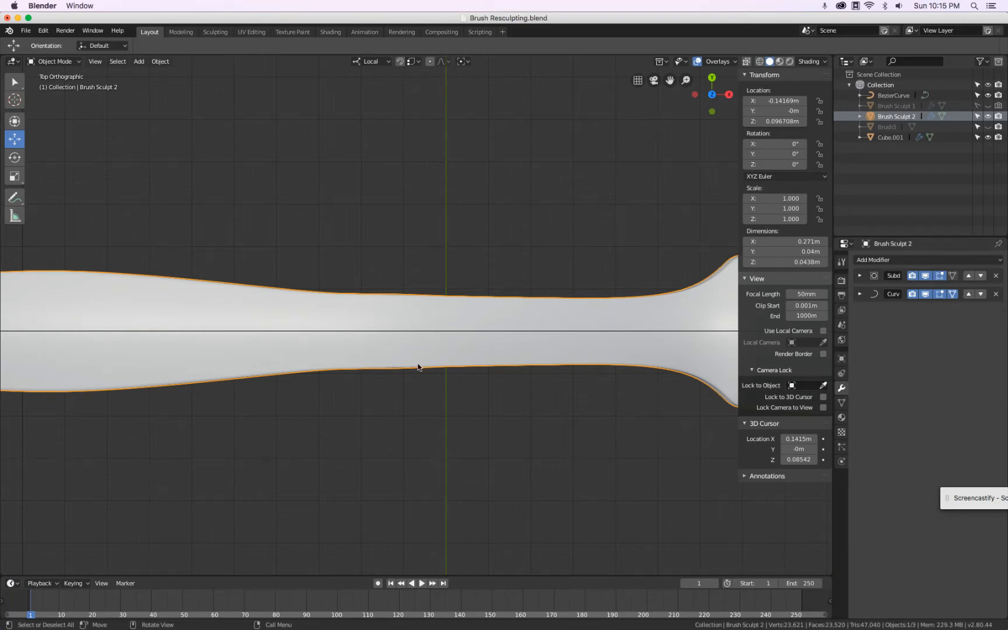
{"action": "left_click", "coordinate": [987, 106]}
{"action": "left_click", "coordinate": [988, 115]}
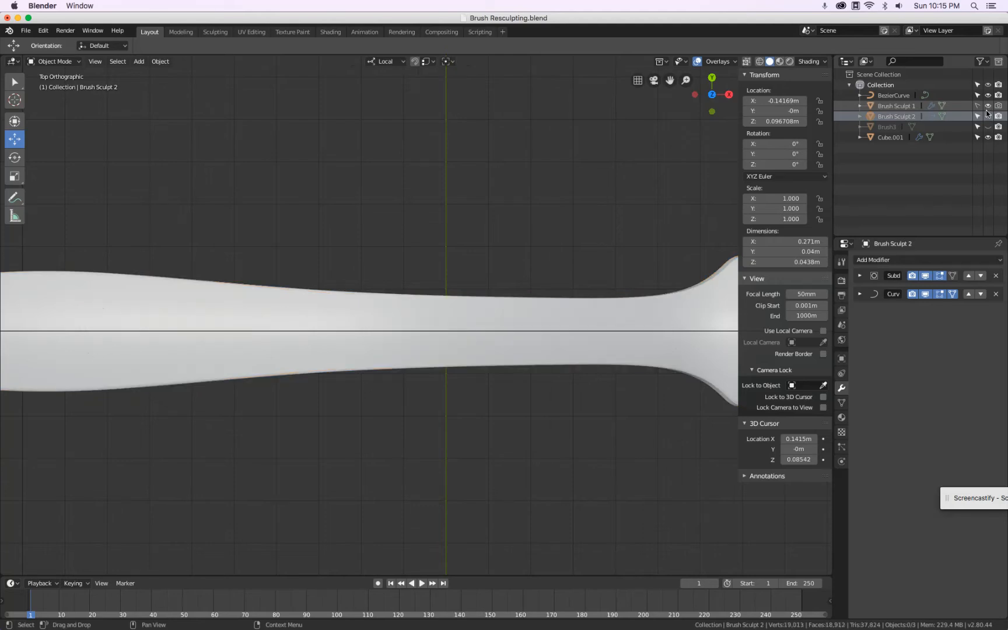
{"action": "left_click", "coordinate": [987, 115]}
{"action": "left_click", "coordinate": [987, 105]}
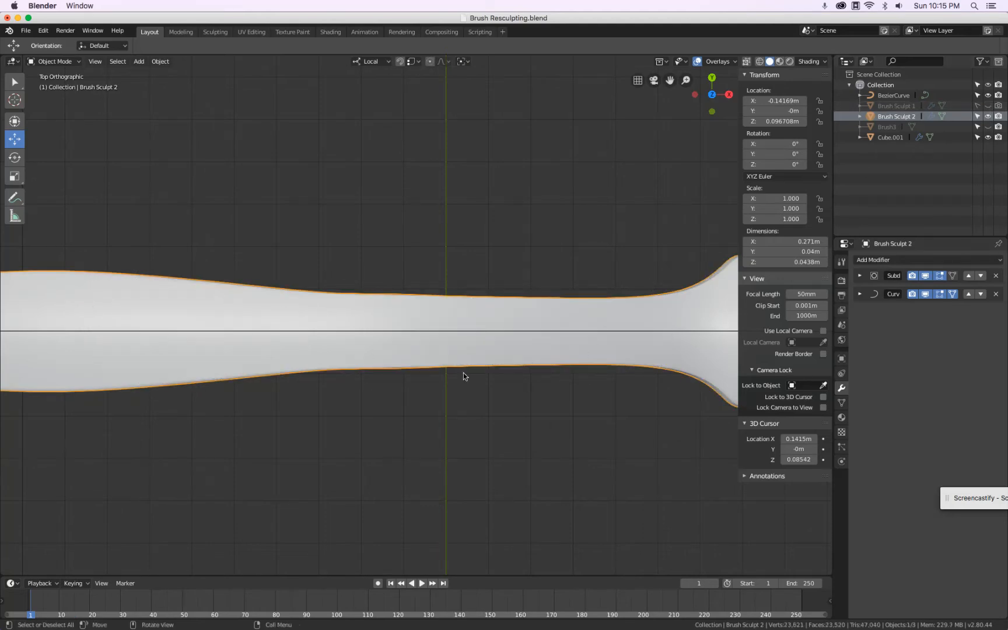
{"action": "key", "text": "Tab"}
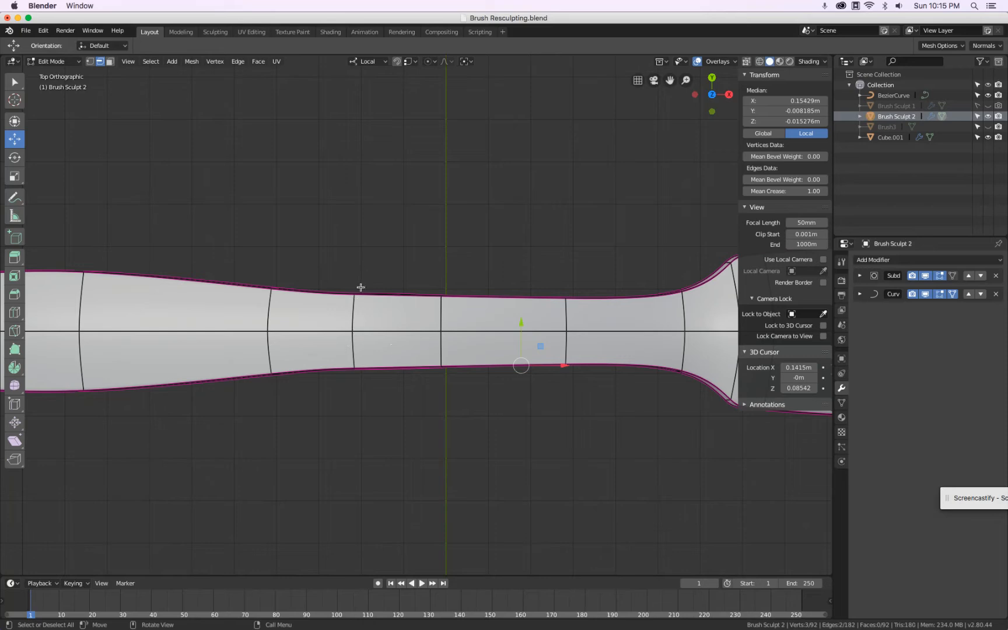
- Show the Brush3 scan again and view the prong over it from the front
{"action": "key", "text": "KP_1"}
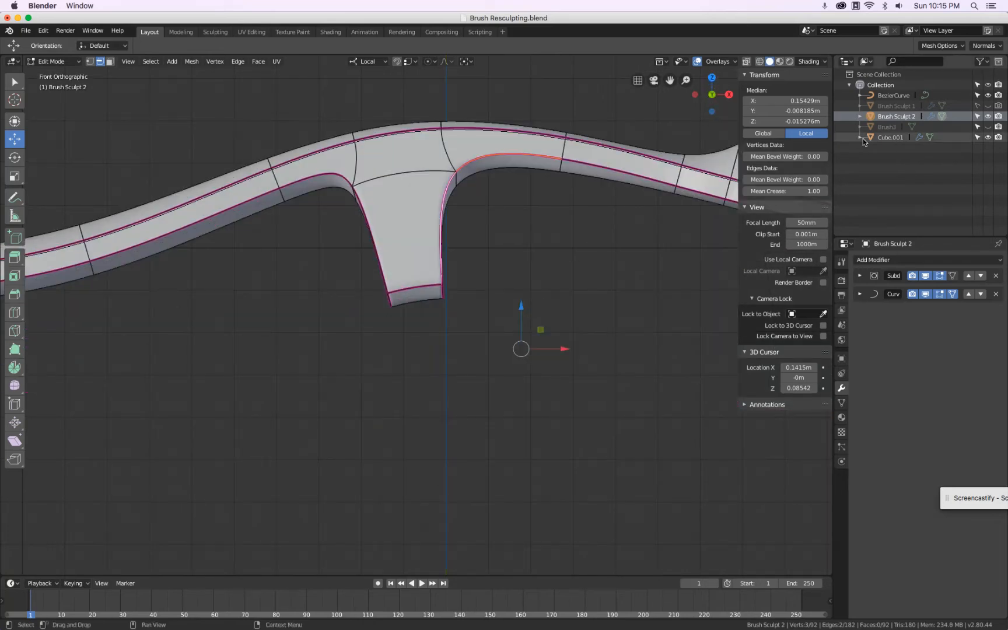
{"action": "left_click", "coordinate": [988, 127]}
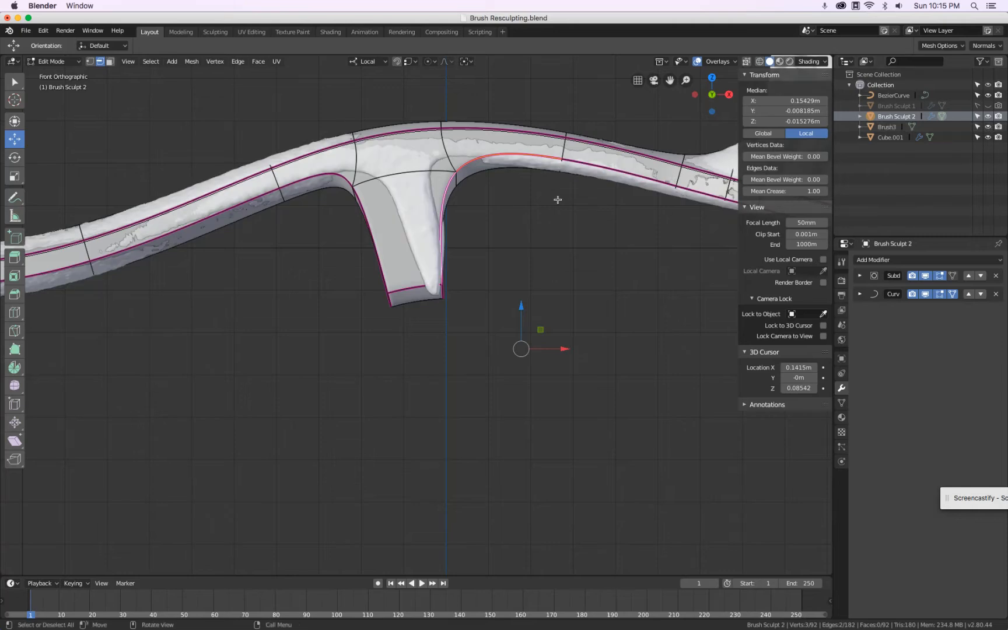
{"action": "scroll", "coordinate": [540, 195], "scroll_direction": "up", "scroll_amount": 2}
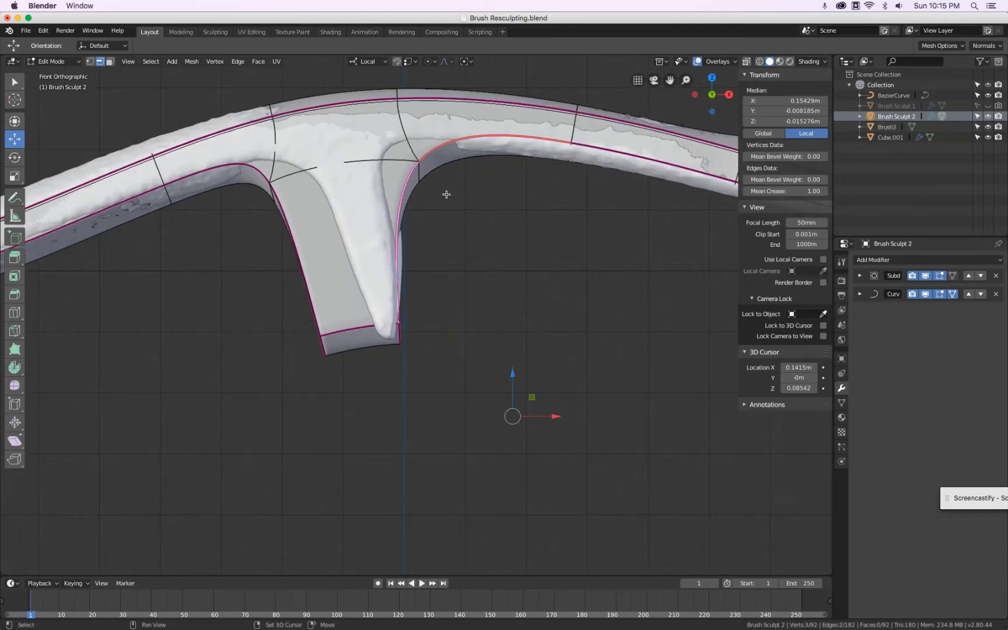
{"action": "middle_click_drag", "start_coordinate": [446, 196], "coordinate": [429, 219], "text": "shift"}
{"action": "key", "text": "z"}
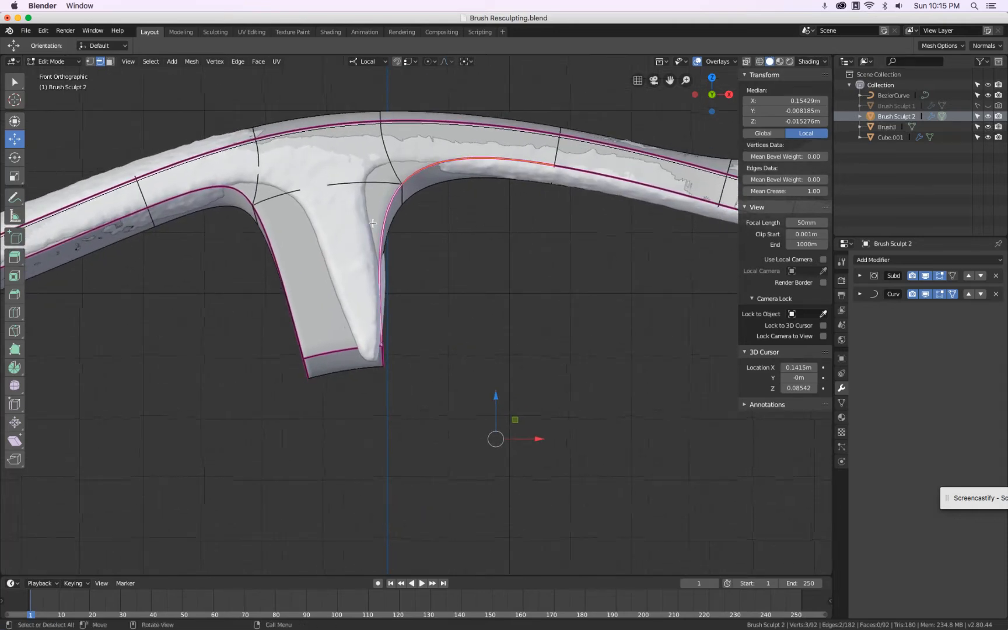
{"action": "key", "text": "z"}
{"action": "left_click", "coordinate": [294, 224]}
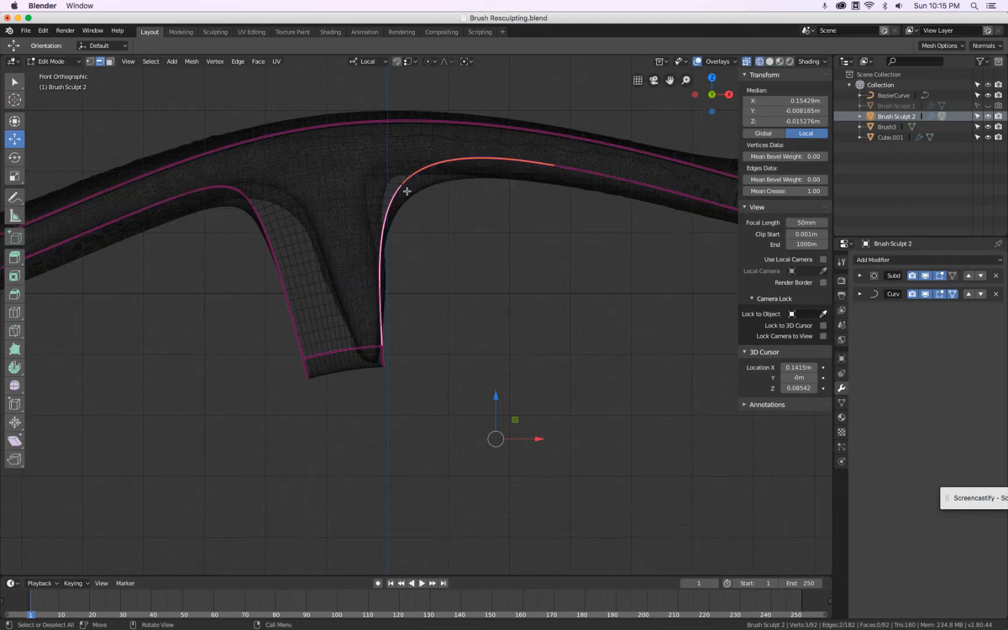
{"action": "key", "text": "a"}
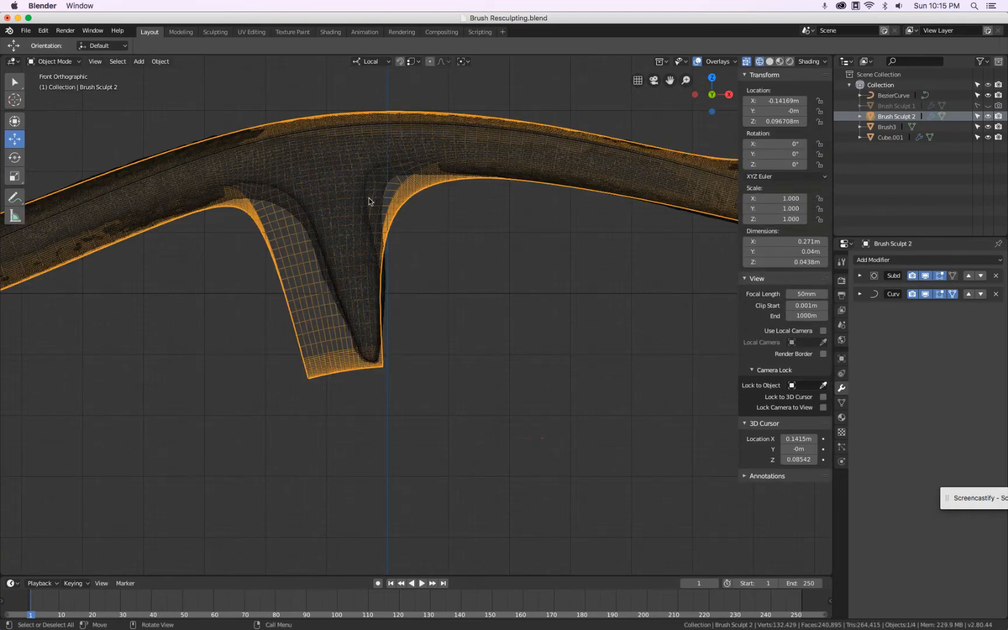
{"action": "key", "text": "ctrl+z"}
{"action": "key", "text": "z"}
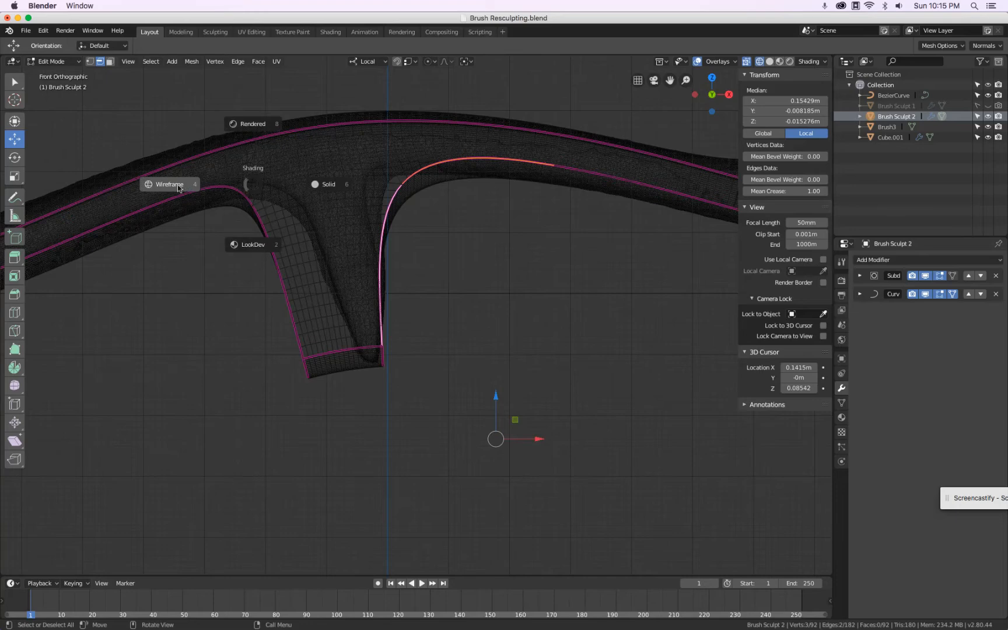
{"action": "left_click", "coordinate": [283, 186]}
{"action": "key", "text": "z"}
{"action": "left_click", "coordinate": [446, 175]}
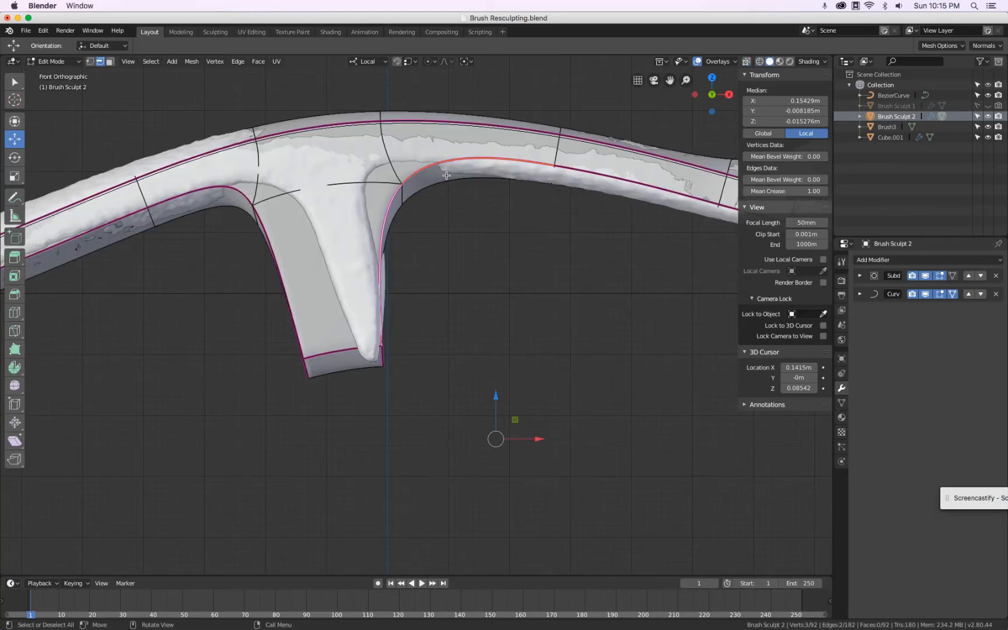
- Select the edges of the prong's side facing the handle's end, including its root loop, and move them along local X toward the scan
{"action": "left_click", "coordinate": [259, 161], "text": "alt"}
{"action": "middle_click_drag", "start_coordinate": [261, 228], "coordinate": [444, 210]}
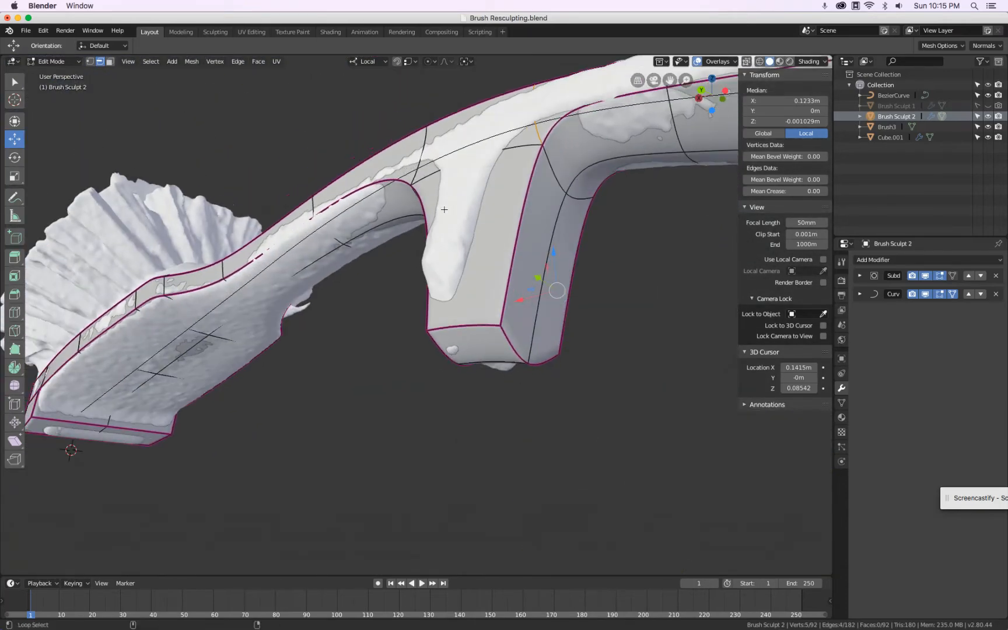
{"action": "left_click", "coordinate": [522, 226], "text": "alt+shift"}
{"action": "middle_click_drag", "start_coordinate": [522, 225], "coordinate": [337, 441]}
{"action": "left_click", "coordinate": [356, 232], "text": "alt+shift"}
{"action": "left_click", "coordinate": [320, 250], "text": "alt+shift"}
{"action": "left_click_drag", "start_coordinate": [310, 434], "coordinate": [346, 420]}
{"action": "middle_click_drag", "start_coordinate": [343, 245], "coordinate": [315, 137]}
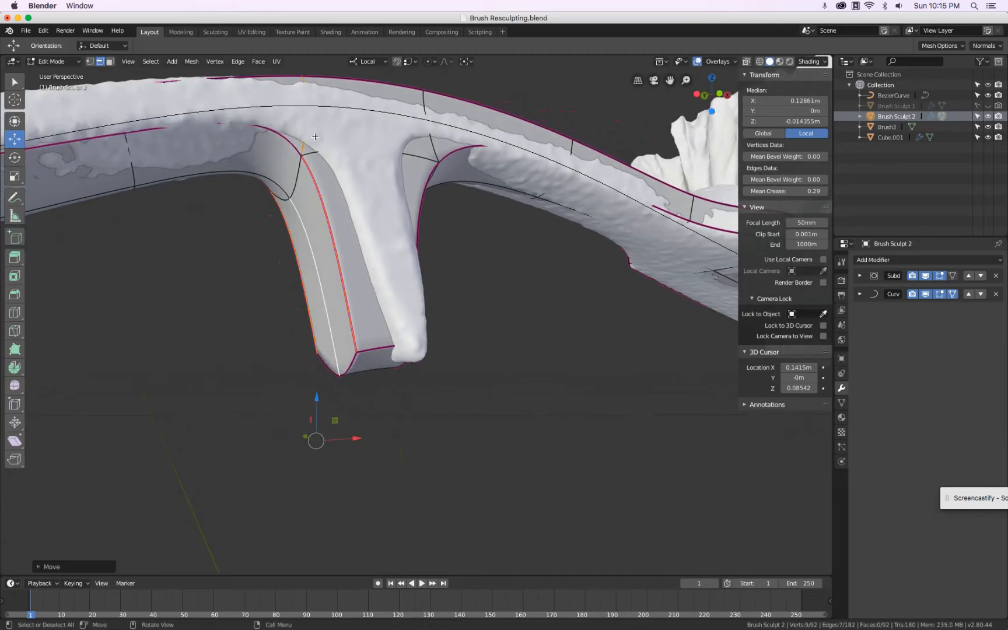
{"action": "left_click_drag", "start_coordinate": [357, 438], "coordinate": [366, 437]}
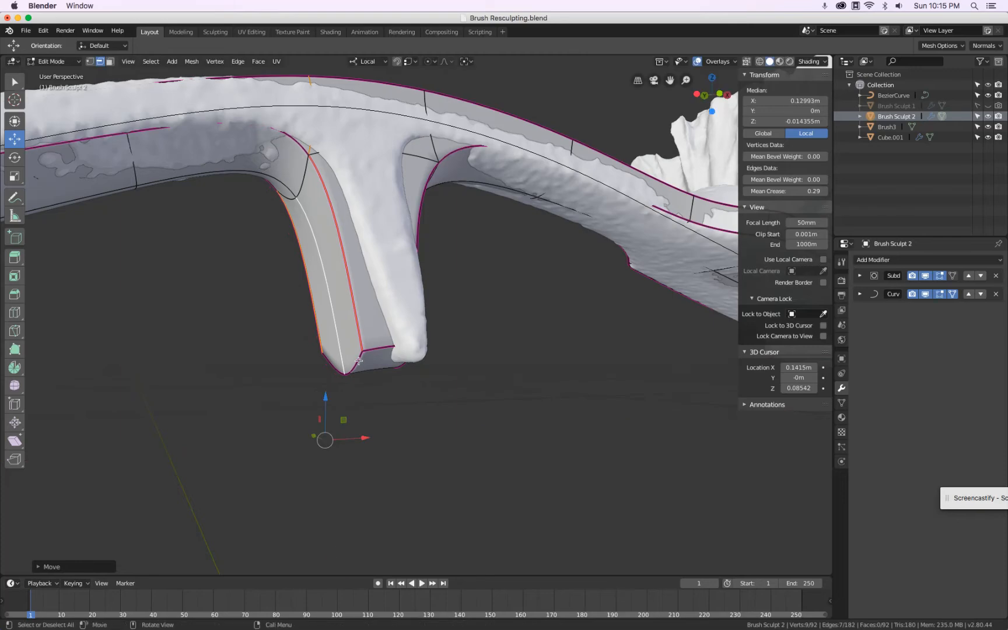
- Select the edges outlining the prong's curved underside and flatten them by scaling to 0 along Z
{"action": "left_click", "coordinate": [358, 360]}
{"action": "mouse_move", "coordinate": [359, 361]}
{"action": "middle_mouse_down"}
{"action": "mouse_move", "coordinate": [505, 345]}
{"action": "mouse_move", "coordinate": [423, 307]}
{"action": "mouse_move", "coordinate": [458, 315]}
{"action": "mouse_move", "coordinate": [346, 344]}
{"action": "middle_mouse_up"}
{"action": "left_click", "coordinate": [425, 306], "text": "shift"}
{"action": "left_click", "coordinate": [427, 317], "text": "shift"}
{"action": "left_click", "coordinate": [437, 325], "text": "shift"}
{"action": "left_click", "coordinate": [345, 344], "text": "shift"}
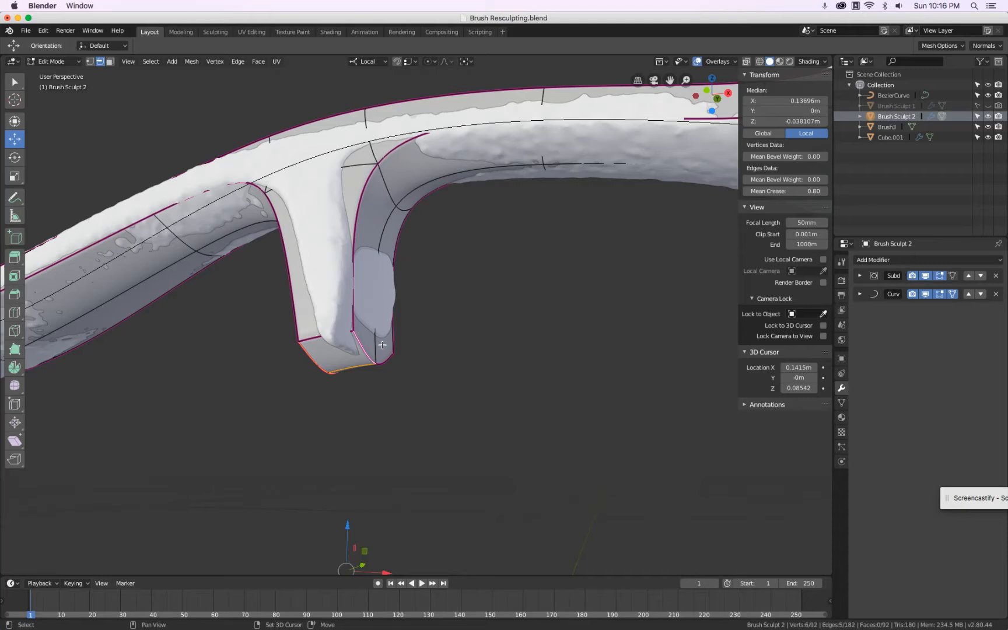
{"action": "middle_click_drag", "start_coordinate": [378, 339], "coordinate": [333, 340]}
{"action": "left_click", "coordinate": [306, 336], "text": "shift"}
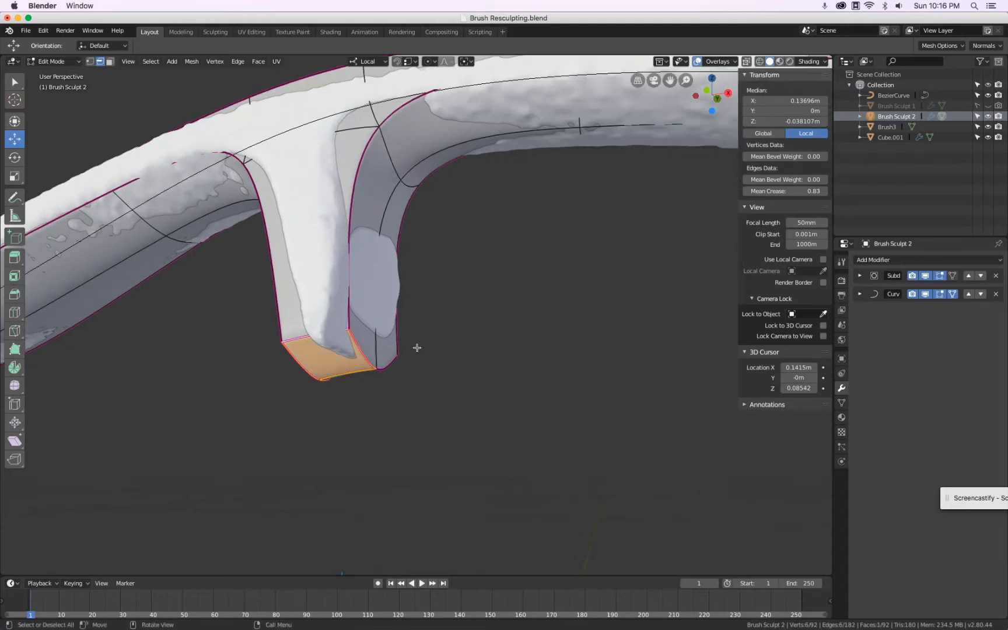
{"action": "middle_click_drag", "start_coordinate": [416, 346], "coordinate": [294, 341]}
{"action": "left_click", "coordinate": [452, 362], "text": "shift"}
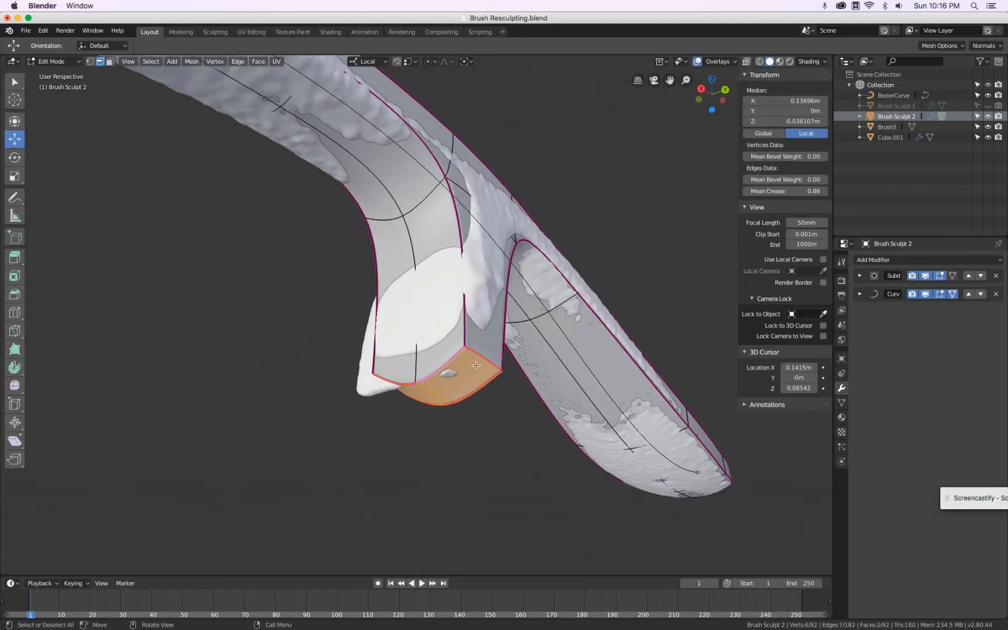
{"action": "key", "text": "s"}
{"action": "key", "text": "z"}
{"action": "key", "text": "0"}
{"action": "key", "text": "Return"}
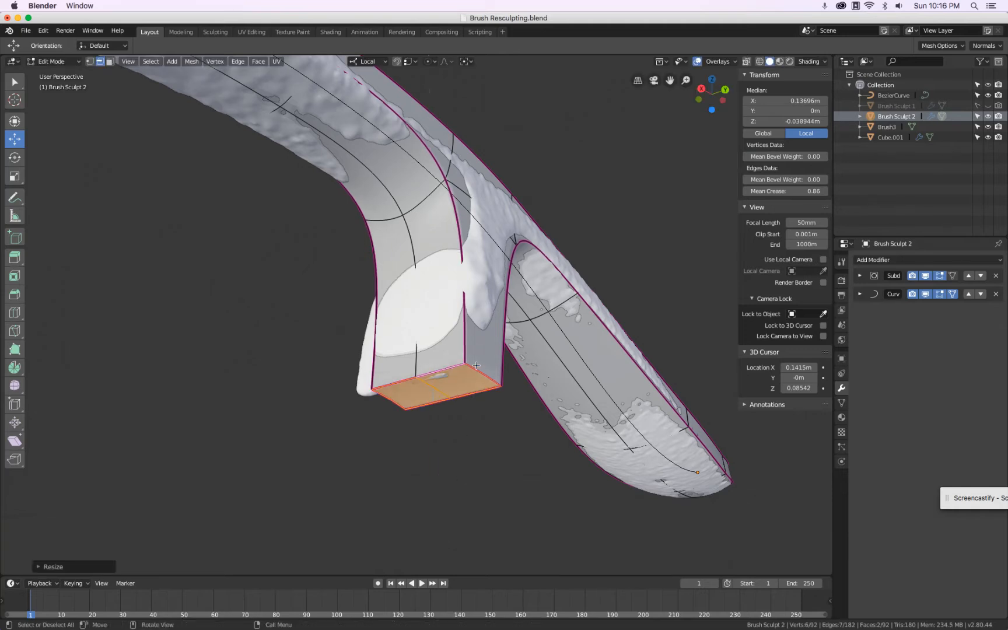
- Select the edge loop at the prong's bristle-side root and move it about 0.003 m along negative local X in front wireframe view
{"action": "key", "text": "KP_1"}
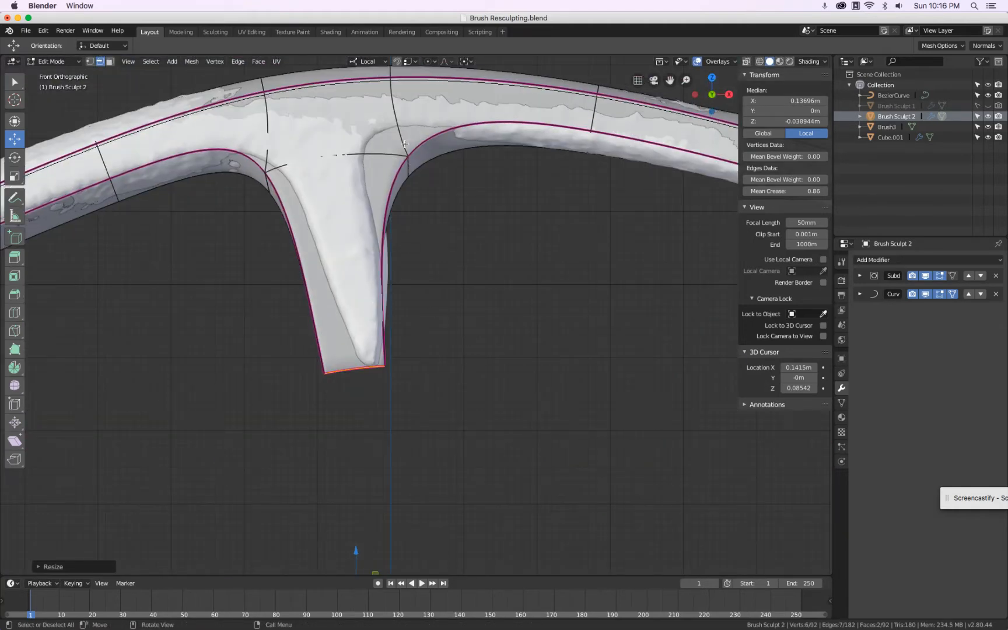
{"action": "left_click", "coordinate": [398, 123], "text": "alt"}
{"action": "middle_click_drag", "start_coordinate": [398, 124], "coordinate": [400, 159]}
{"action": "left_click", "coordinate": [401, 159], "text": "alt+shift"}
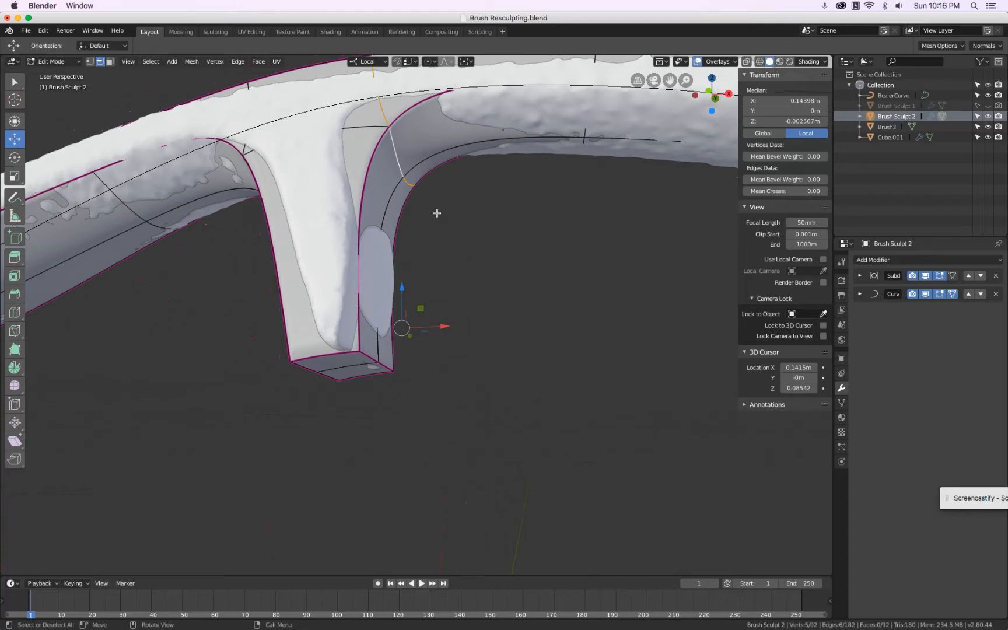
{"action": "key", "text": "KP_1"}
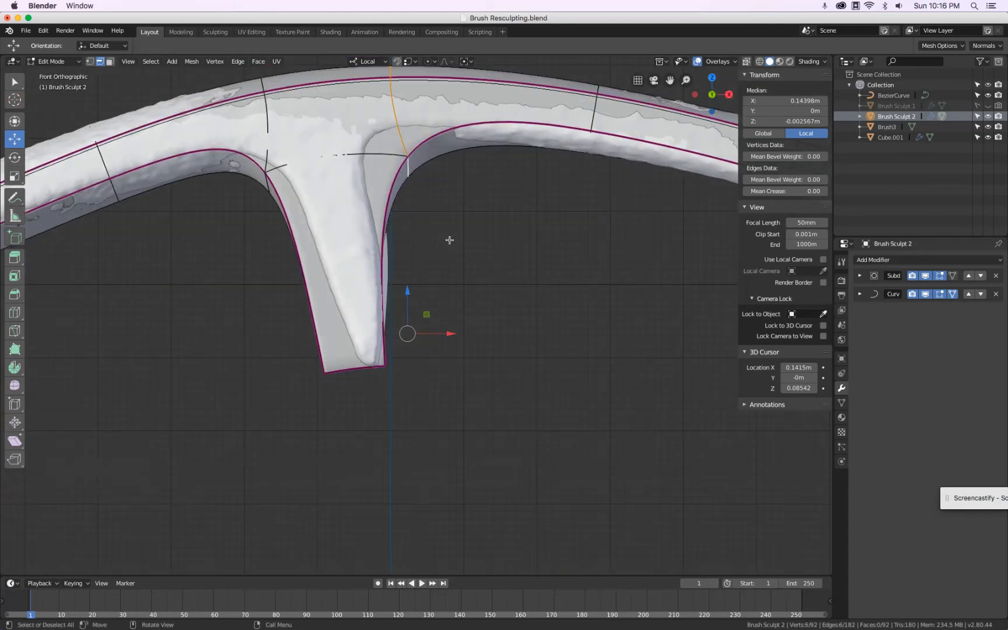
{"action": "key", "text": "z"}
{"action": "left_click", "coordinate": [341, 227]}
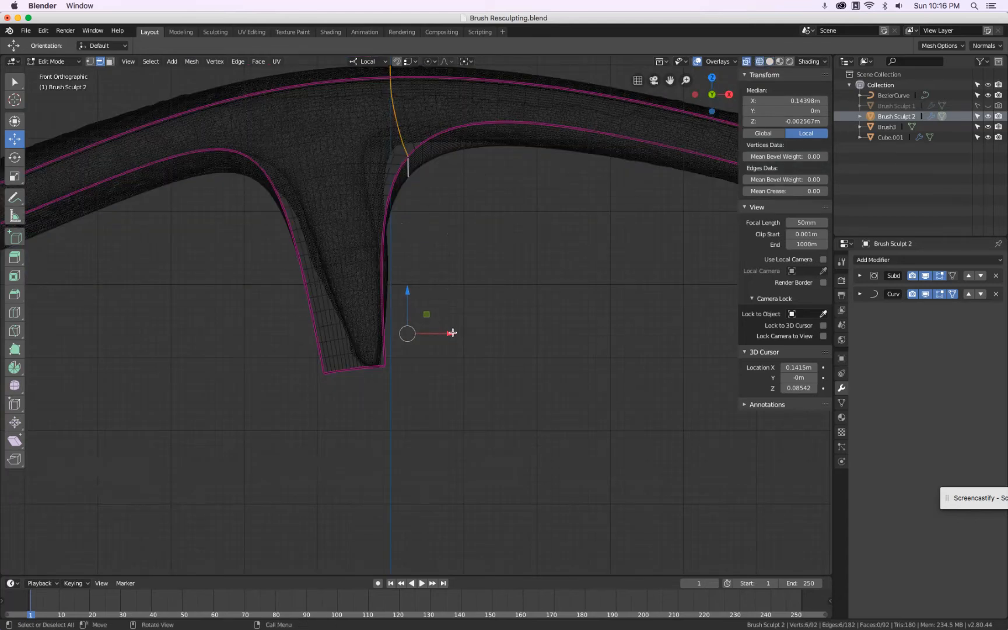
{"action": "left_click_drag", "start_coordinate": [452, 332], "coordinate": [426, 324]}
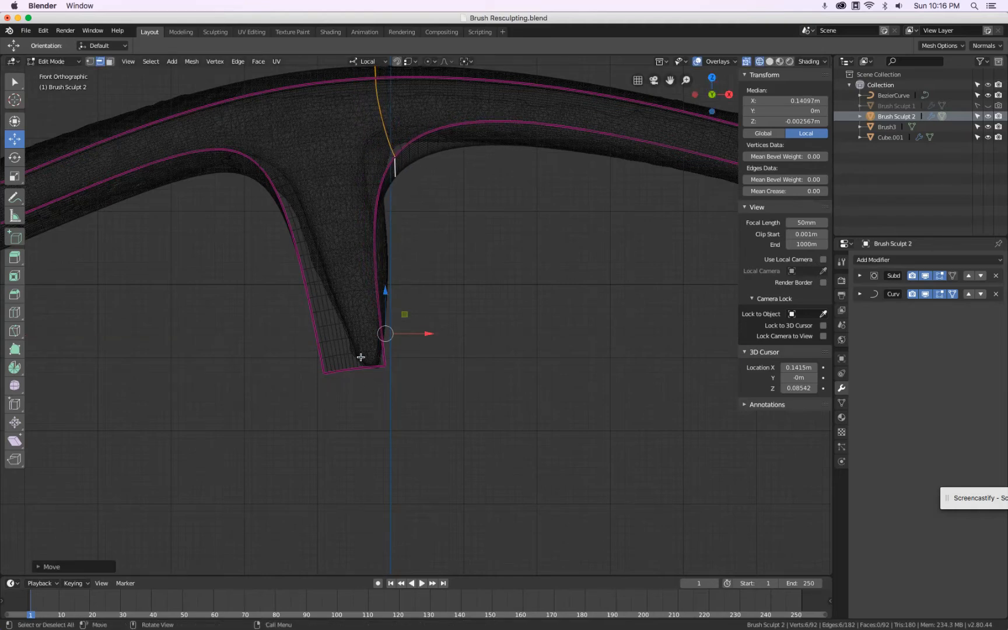
- Select all the prong's bottom edges and move them about 0.004 m along positive local X, over the scanned prong's tip
{"action": "key", "text": "a"}
{"action": "key", "text": "a"}
{"action": "key", "text": "b"}
{"action": "left_click_drag", "start_coordinate": [347, 359], "coordinate": [369, 416]}
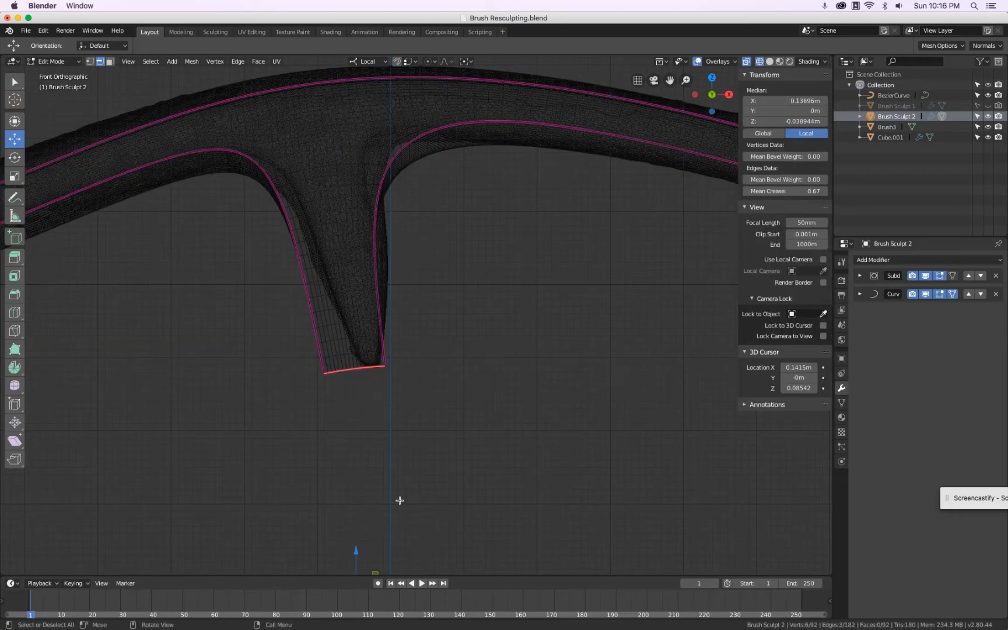
{"action": "scroll", "coordinate": [403, 422], "scroll_direction": "down", "scroll_amount": 3}
{"action": "key", "text": "g"}
{"action": "key", "text": "x"}
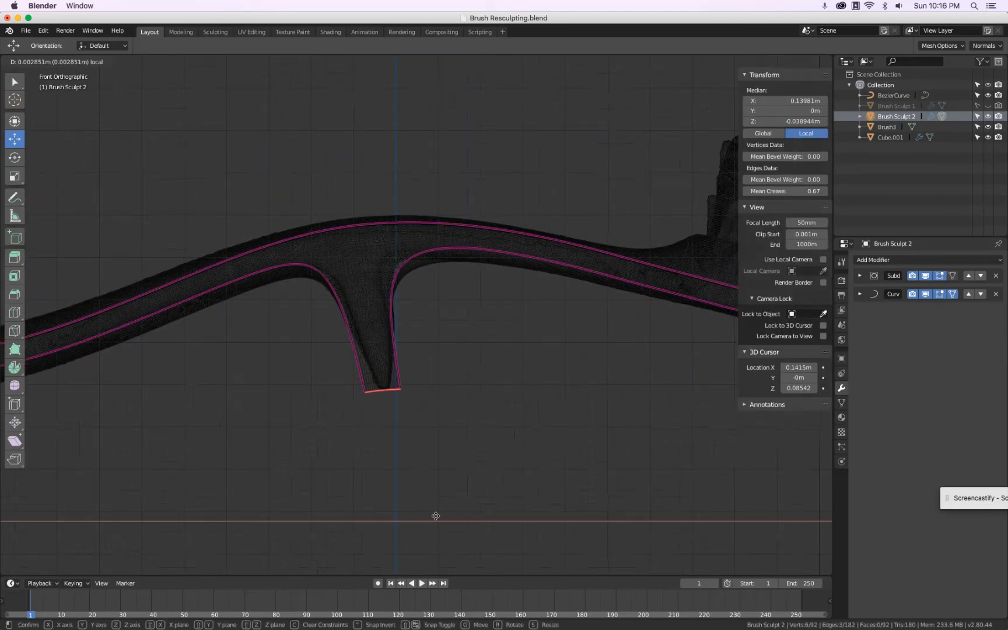
{"action": "left_click", "coordinate": [437, 515]}
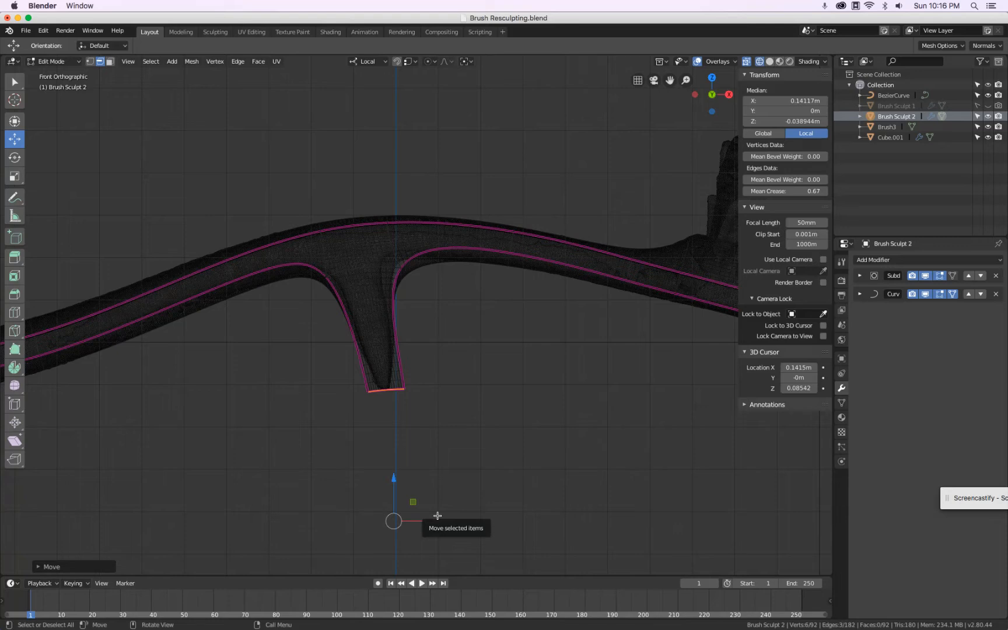
- In solid shading, select the handle-end root loop and the adjoining bottom edges of the prong, and move them about 0.0008 m along local X
{"action": "scroll", "coordinate": [360, 323], "scroll_direction": "up", "scroll_amount": 3}
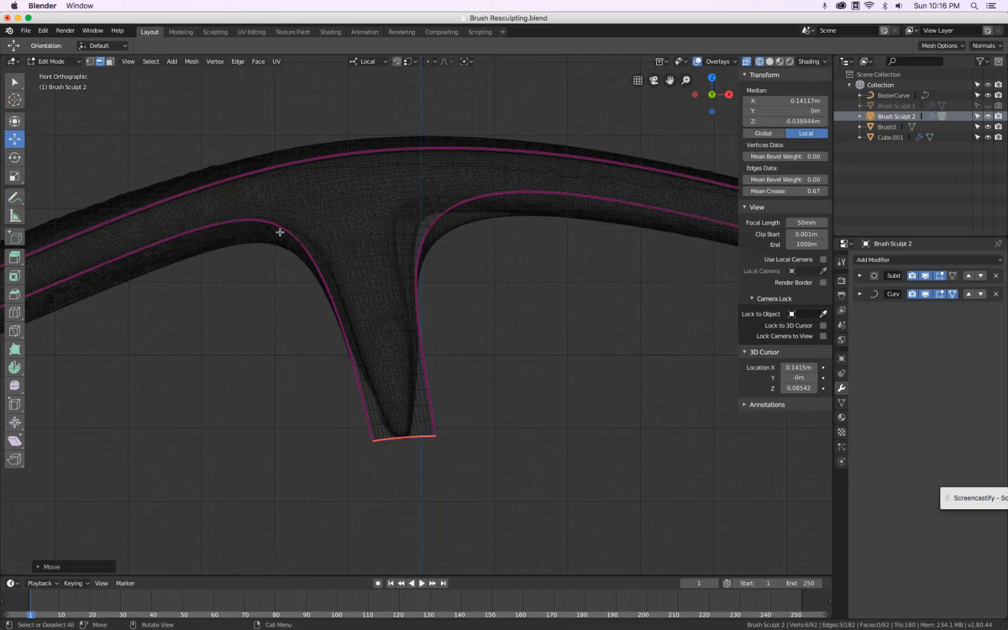
{"action": "scroll", "coordinate": [283, 236], "scroll_direction": "up", "scroll_amount": 3}
{"action": "scroll", "coordinate": [288, 241], "scroll_direction": "down", "scroll_amount": 4}
{"action": "middle_click_drag", "start_coordinate": [301, 322], "coordinate": [310, 297]}
{"action": "key", "text": "z"}
{"action": "left_click", "coordinate": [226, 305]}
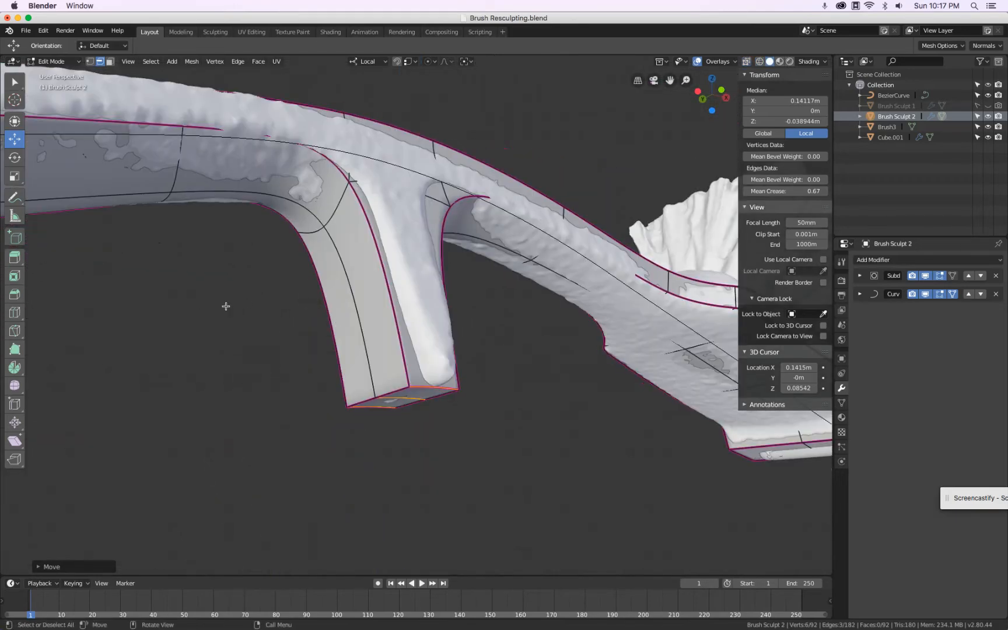
{"action": "left_click", "coordinate": [342, 140], "text": "alt"}
{"action": "middle_click_drag", "start_coordinate": [341, 139], "coordinate": [385, 212]}
{"action": "middle_click_drag", "start_coordinate": [332, 251], "coordinate": [306, 206]}
{"action": "left_click", "coordinate": [353, 217], "text": "alt+shift"}
{"action": "scroll", "coordinate": [306, 207], "scroll_direction": "down", "scroll_amount": 1}
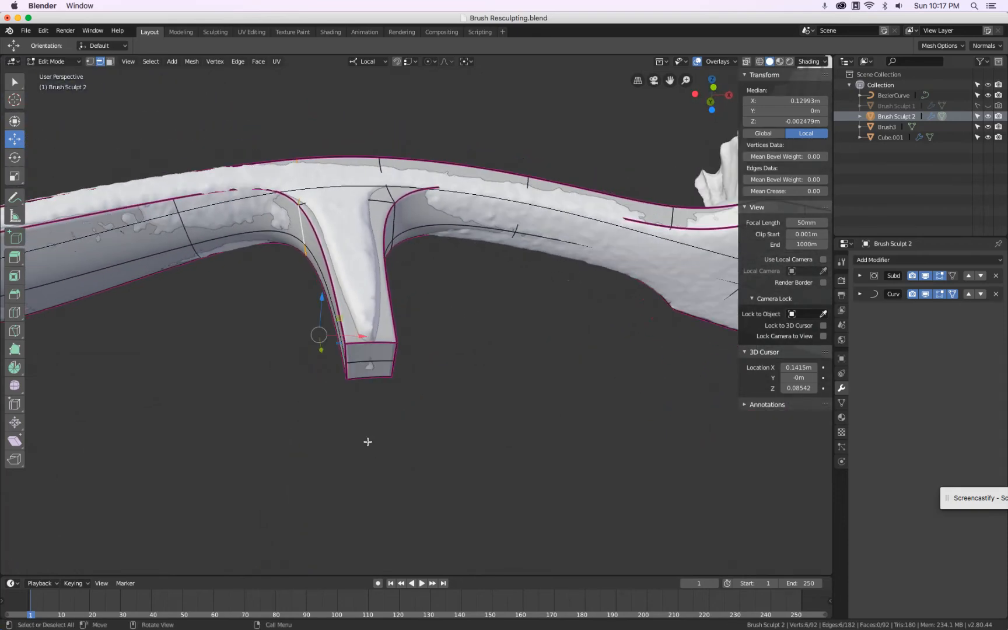
{"action": "middle_click_drag", "start_coordinate": [367, 441], "coordinate": [390, 437]}
{"action": "scroll", "coordinate": [365, 345], "scroll_direction": "up", "scroll_amount": 4}
{"action": "left_click", "coordinate": [366, 335], "text": "shift"}
{"action": "left_click", "coordinate": [329, 370], "text": "shift"}
{"action": "scroll", "coordinate": [329, 370], "scroll_direction": "down", "scroll_amount": 5}
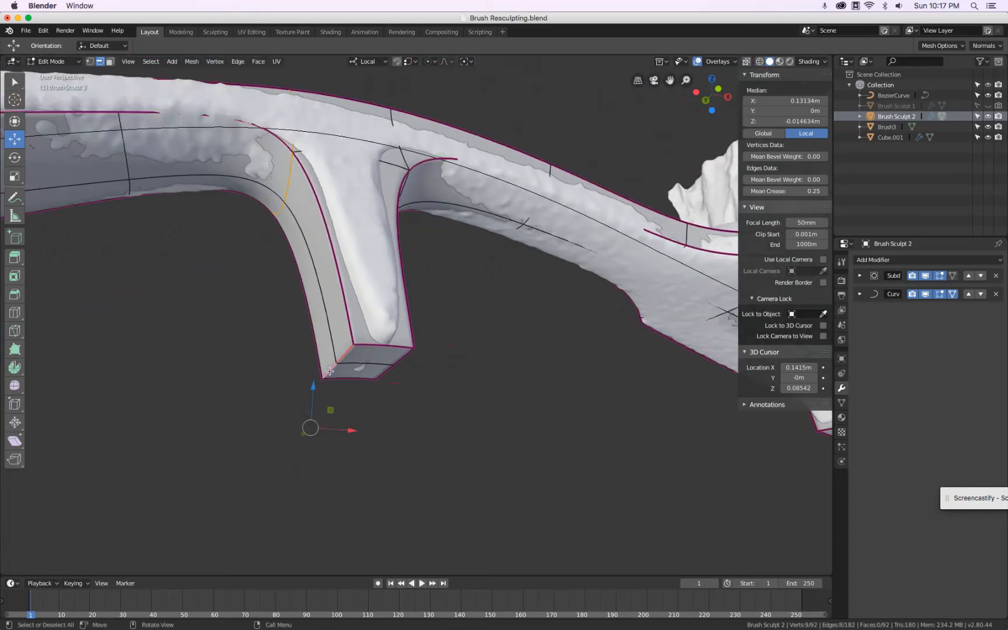
{"action": "key", "text": "g"}
{"action": "key", "text": "x"}
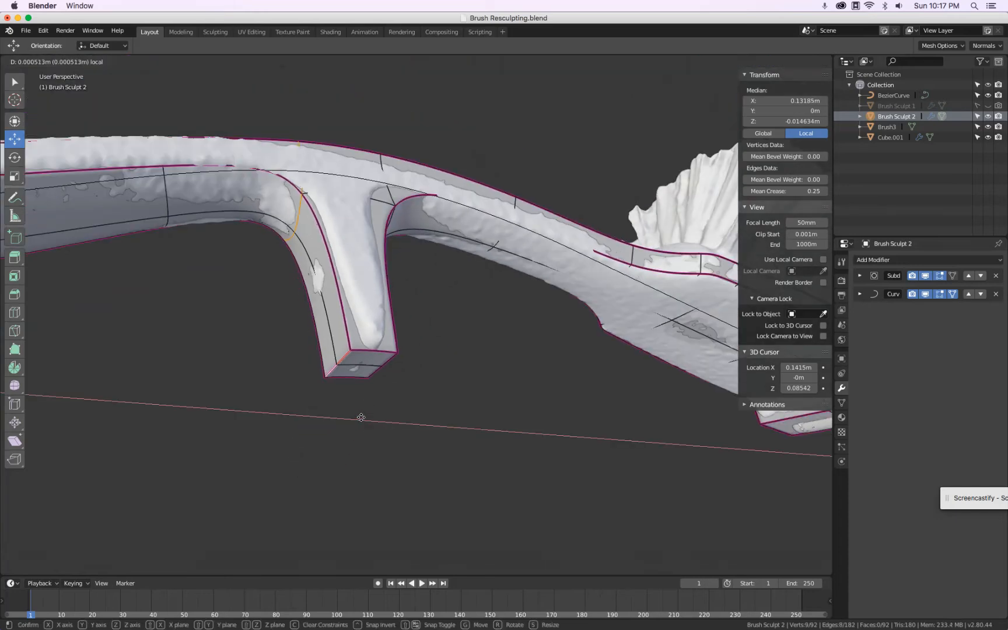
{"action": "left_click", "coordinate": [362, 418]}
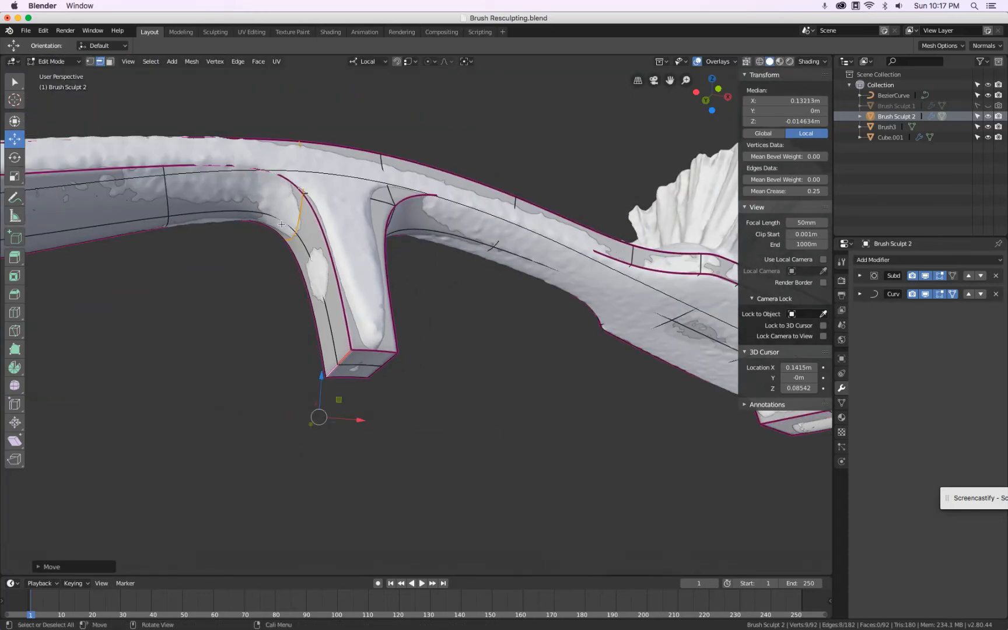
- Move the two bottom edges on the prong's handle-end side further inward along local X to narrow the tip
{"action": "scroll", "coordinate": [352, 364], "scroll_direction": "up", "scroll_amount": 2}
{"action": "left_click", "coordinate": [340, 355]}
{"action": "left_click", "coordinate": [321, 378], "text": "shift"}
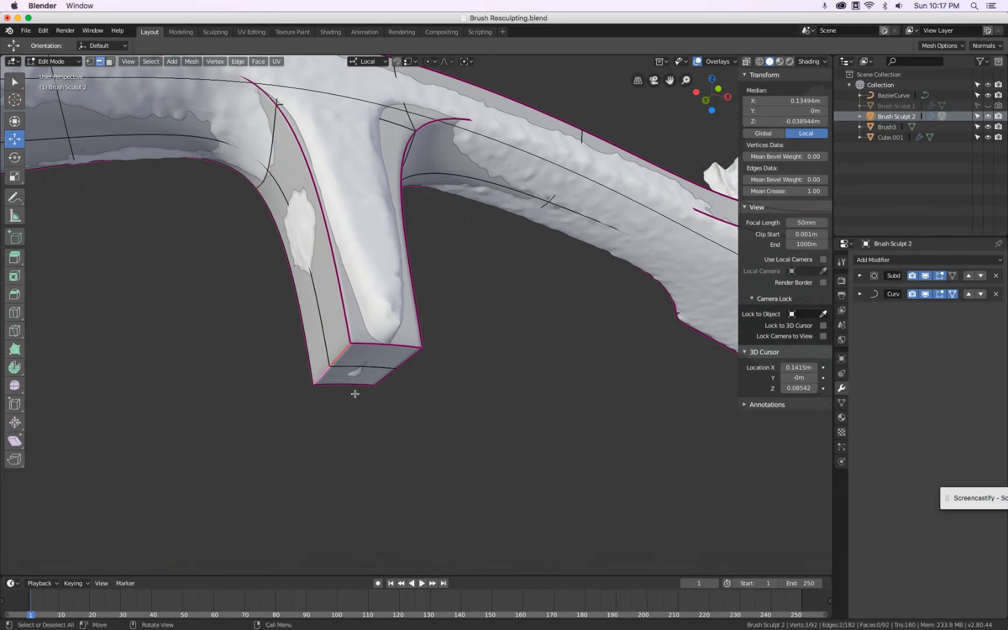
{"action": "scroll", "coordinate": [354, 391], "scroll_direction": "down", "scroll_amount": 1}
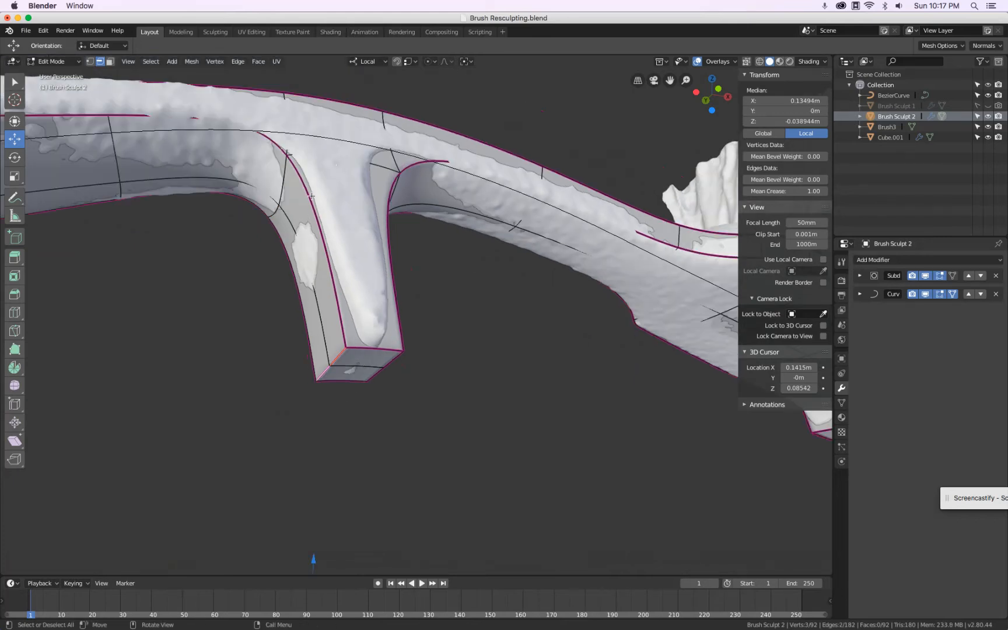
{"action": "middle_click_drag", "start_coordinate": [360, 395], "coordinate": [382, 518]}
{"action": "left_click_drag", "start_coordinate": [372, 529], "coordinate": [383, 484]}
- Select the prong's bristle-side vertical edges and root loop and move them about 0.0014 m along negative local X in front view
{"action": "scroll", "coordinate": [359, 250], "scroll_direction": "up", "scroll_amount": 2}
{"action": "middle_click_drag", "start_coordinate": [331, 246], "coordinate": [355, 425]}
{"action": "left_click", "coordinate": [354, 426]}
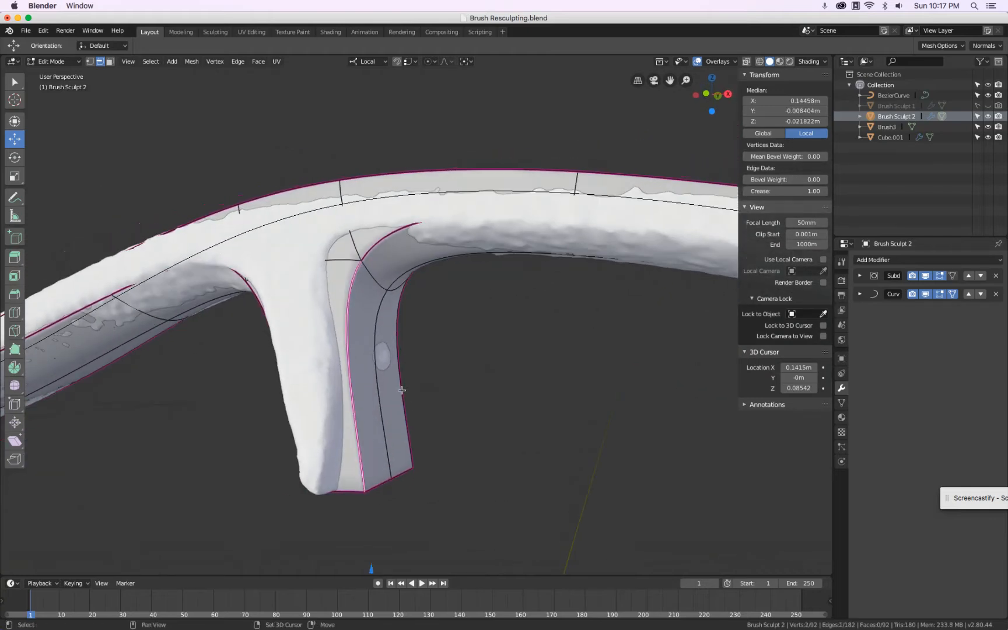
{"action": "left_click", "coordinate": [392, 269], "text": "shift"}
{"action": "middle_click_drag", "start_coordinate": [392, 270], "coordinate": [408, 315]}
{"action": "left_click", "coordinate": [333, 221], "text": "alt+shift"}
{"action": "middle_click_drag", "start_coordinate": [423, 351], "coordinate": [460, 390]}
{"action": "key", "text": "KP_1"}
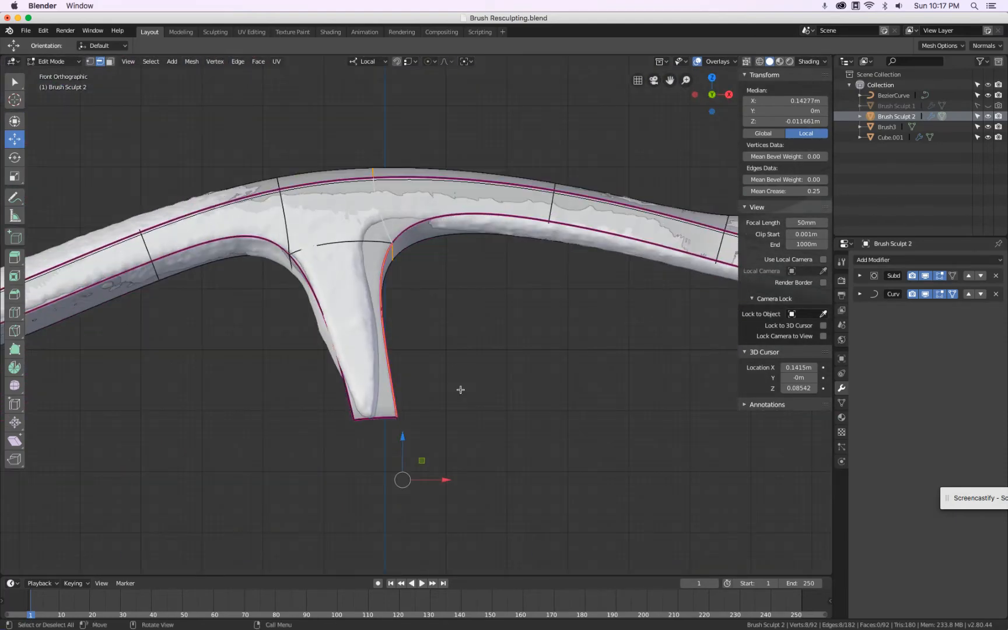
{"action": "left_click_drag", "start_coordinate": [447, 479], "coordinate": [441, 480]}
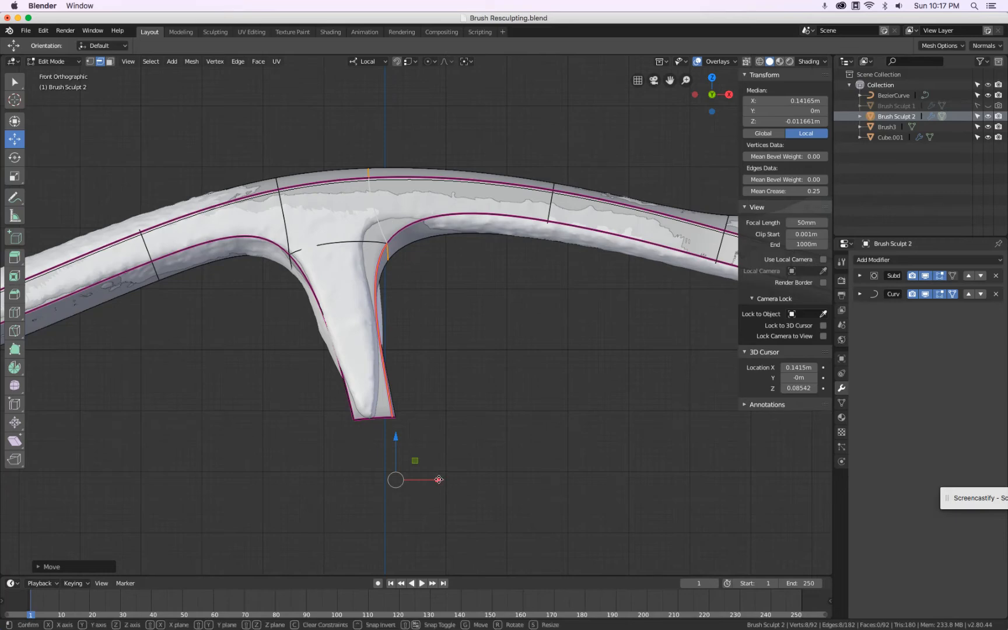
{"action": "left_click_drag", "start_coordinate": [438, 485], "coordinate": [436, 484]}
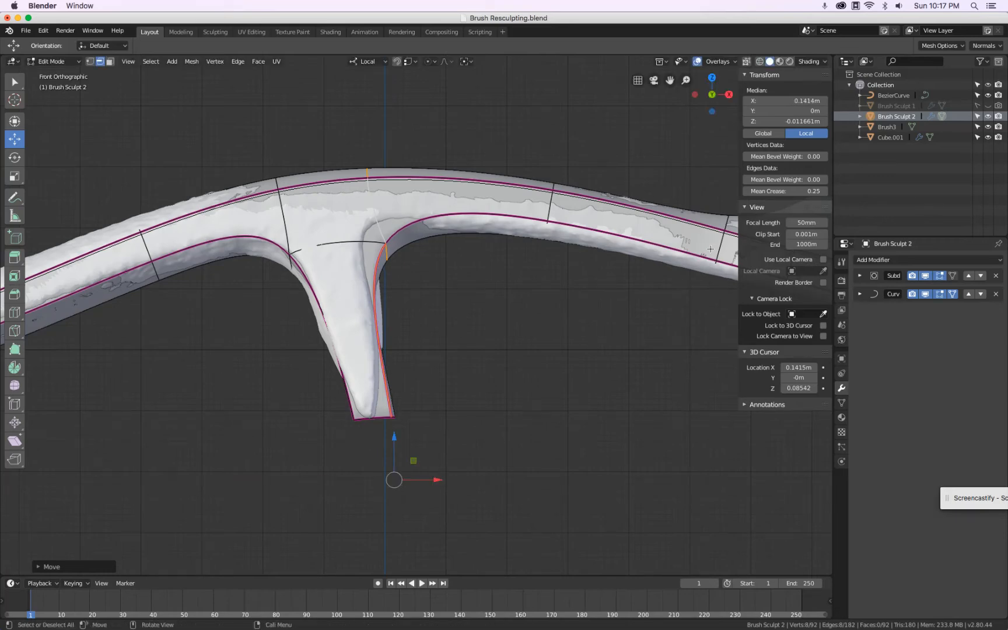
- Hide Brush Sculpt 2 in object mode and examine the textured Brush3 scan's prong from several angles
{"action": "left_click", "coordinate": [780, 61]}
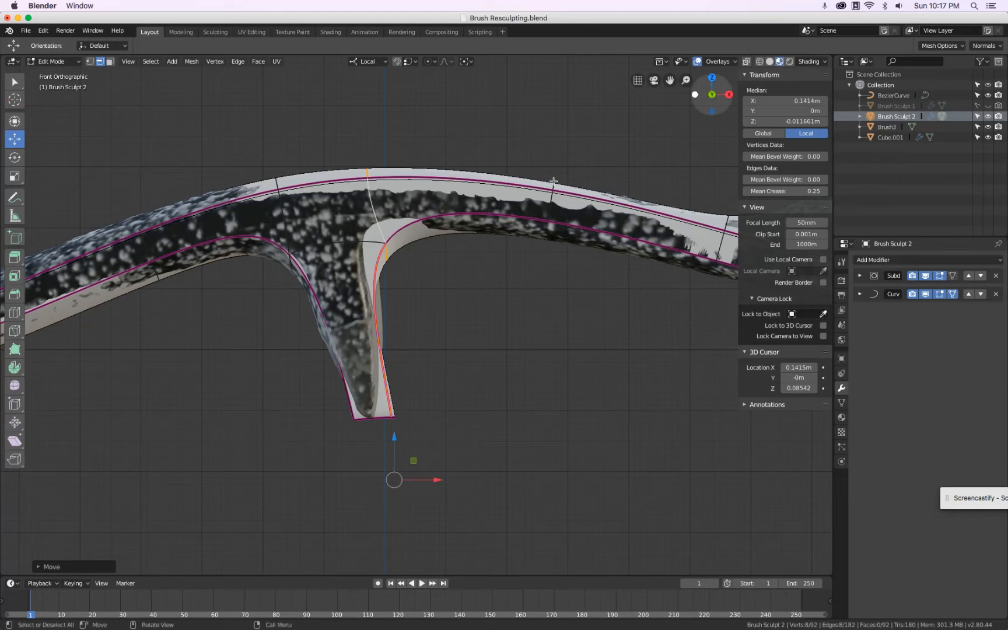
{"action": "mouse_move", "coordinate": [554, 181]}
{"action": "middle_mouse_down"}
{"action": "mouse_move", "coordinate": [601, 222]}
{"action": "mouse_move", "coordinate": [547, 249]}
{"action": "middle_mouse_up"}
{"action": "key", "text": "Tab"}
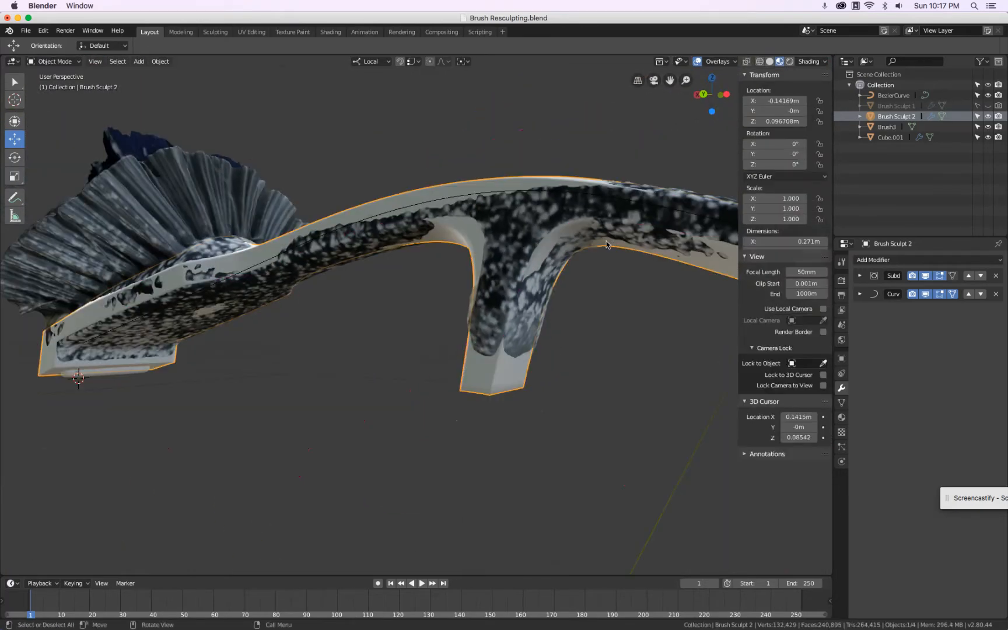
{"action": "key", "text": "h"}
{"action": "mouse_move", "coordinate": [442, 272]}
{"action": "middle_mouse_down"}
{"action": "mouse_move", "coordinate": [613, 252]}
{"action": "mouse_move", "coordinate": [385, 279]}
{"action": "middle_mouse_up"}
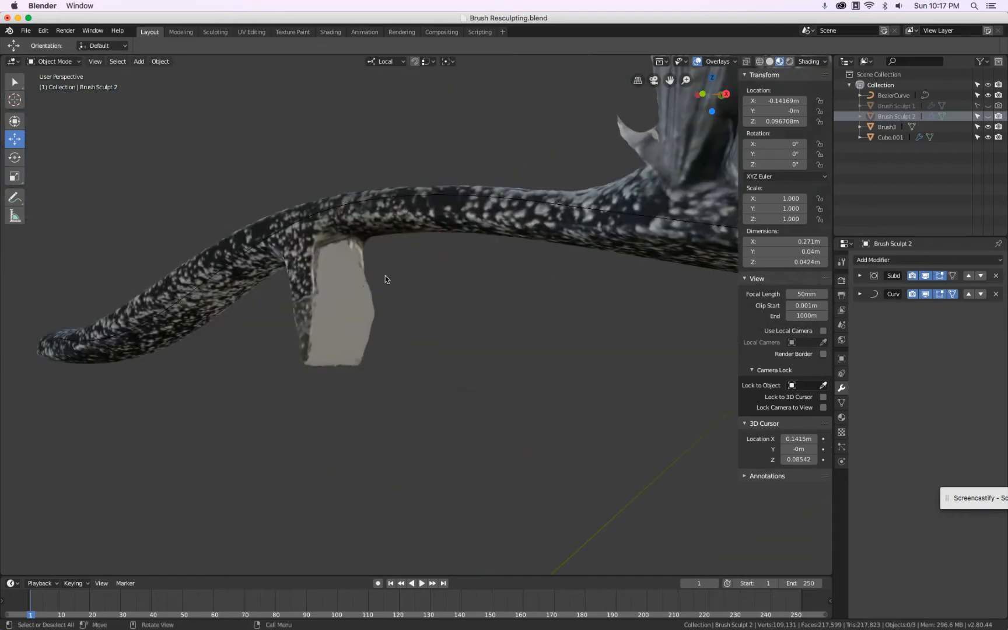
{"action": "mouse_move", "coordinate": [333, 251]}
{"action": "middle_mouse_down"}
{"action": "mouse_move", "coordinate": [414, 256]}
{"action": "mouse_move", "coordinate": [341, 228]}
{"action": "middle_mouse_up"}
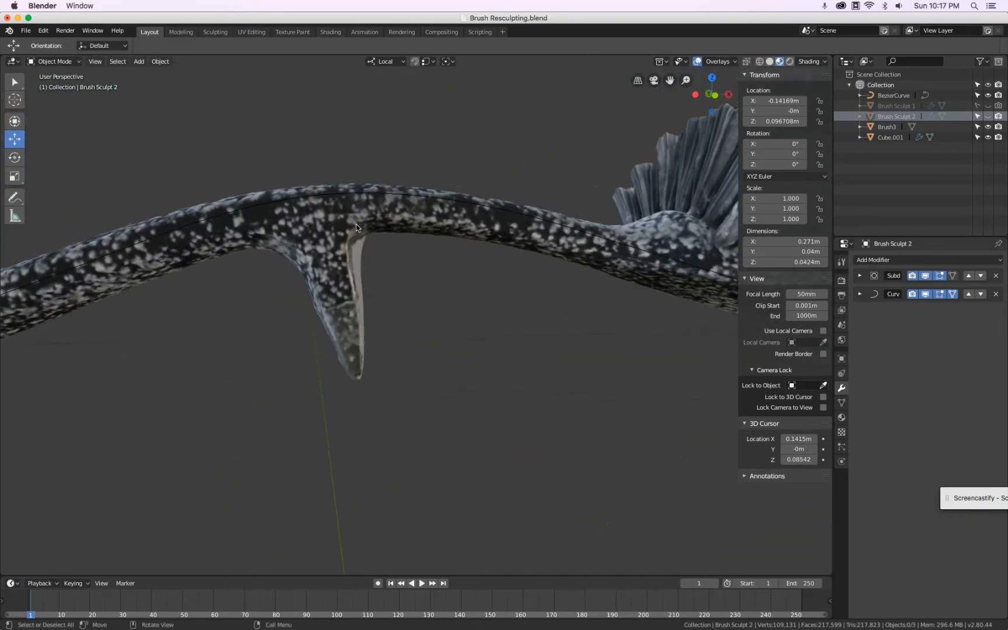
{"action": "mouse_move", "coordinate": [353, 272]}
{"action": "middle_mouse_down"}
{"action": "mouse_move", "coordinate": [369, 244]}
{"action": "mouse_move", "coordinate": [337, 247]}
{"action": "mouse_move", "coordinate": [350, 245]}
{"action": "middle_mouse_up"}
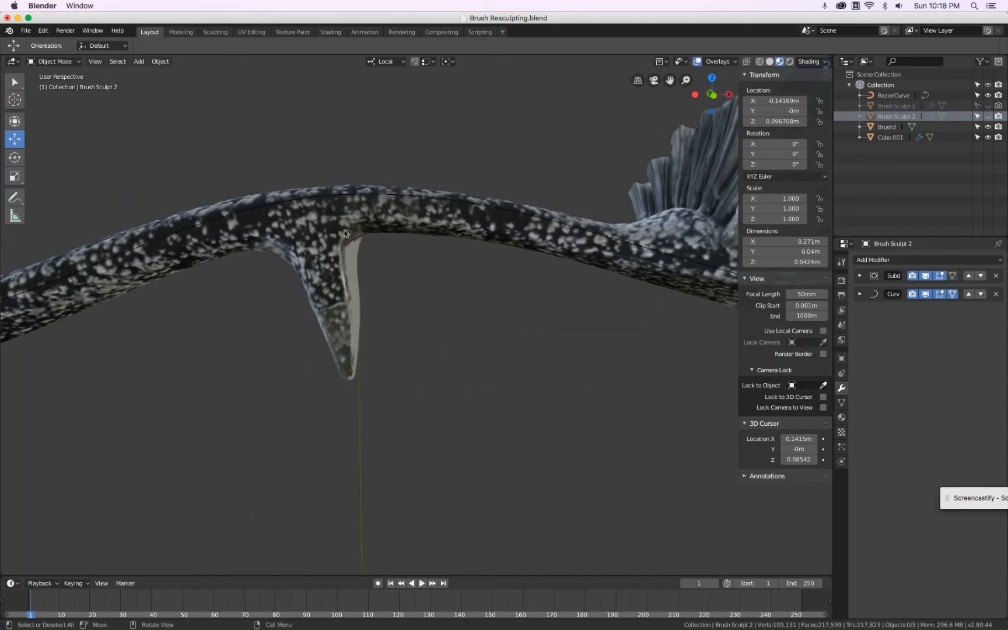
- Show Brush Sculpt 2 again, select it, and compare its prong with the scan from the front in wireframe
{"action": "left_click", "coordinate": [988, 116]}
{"action": "key", "text": "KP_1"}
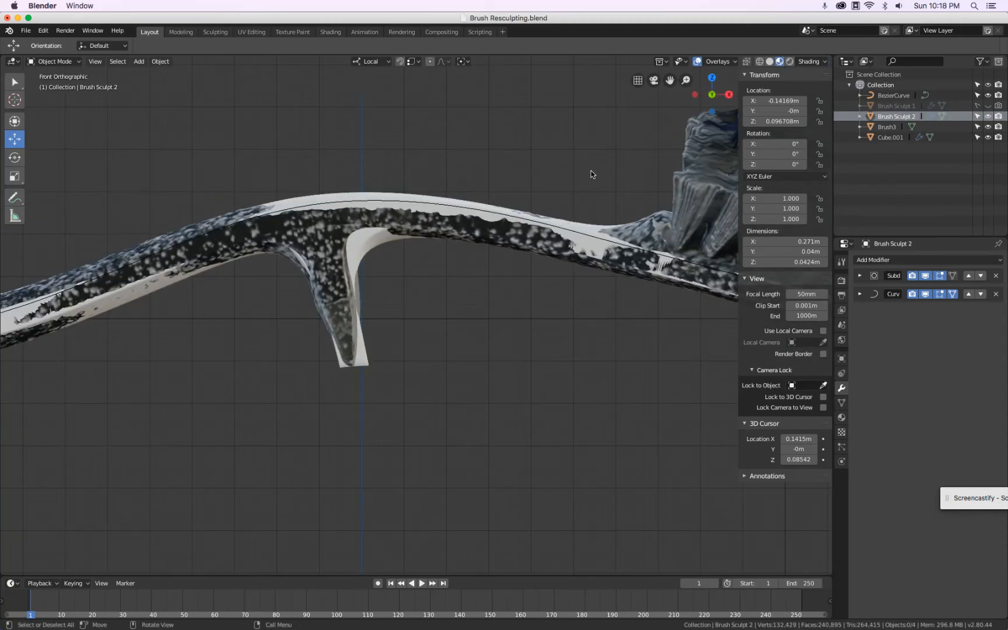
{"action": "scroll", "coordinate": [407, 302], "scroll_direction": "up", "scroll_amount": 3}
{"action": "key", "text": "z"}
{"action": "left_click", "coordinate": [356, 257]}
{"action": "key", "text": "z"}
{"action": "left_click", "coordinate": [452, 256]}
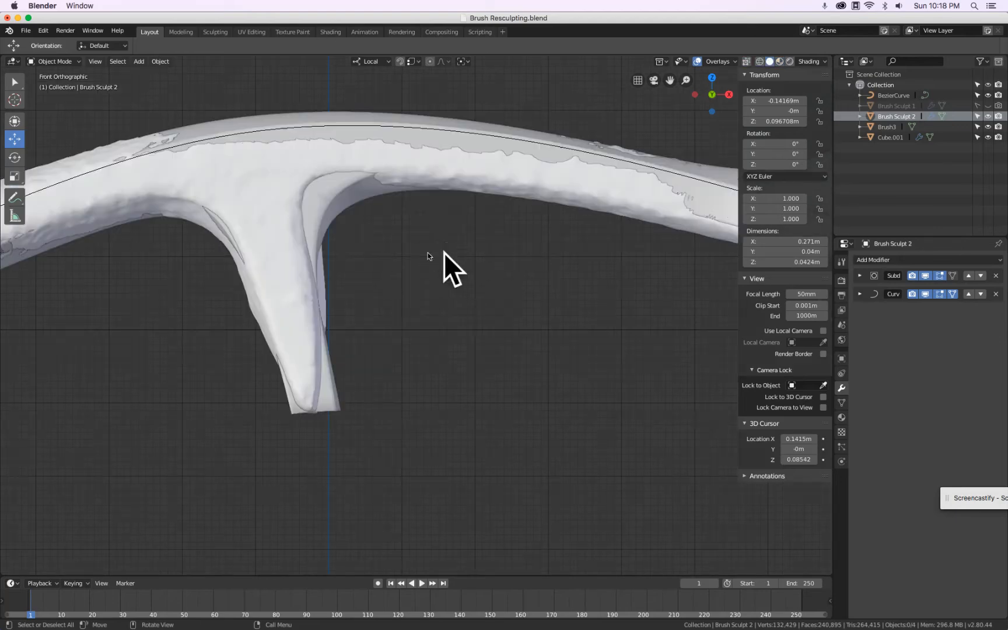
{"action": "key", "text": "z"}
{"action": "left_click", "coordinate": [320, 231]}
{"action": "left_click", "coordinate": [349, 203]}
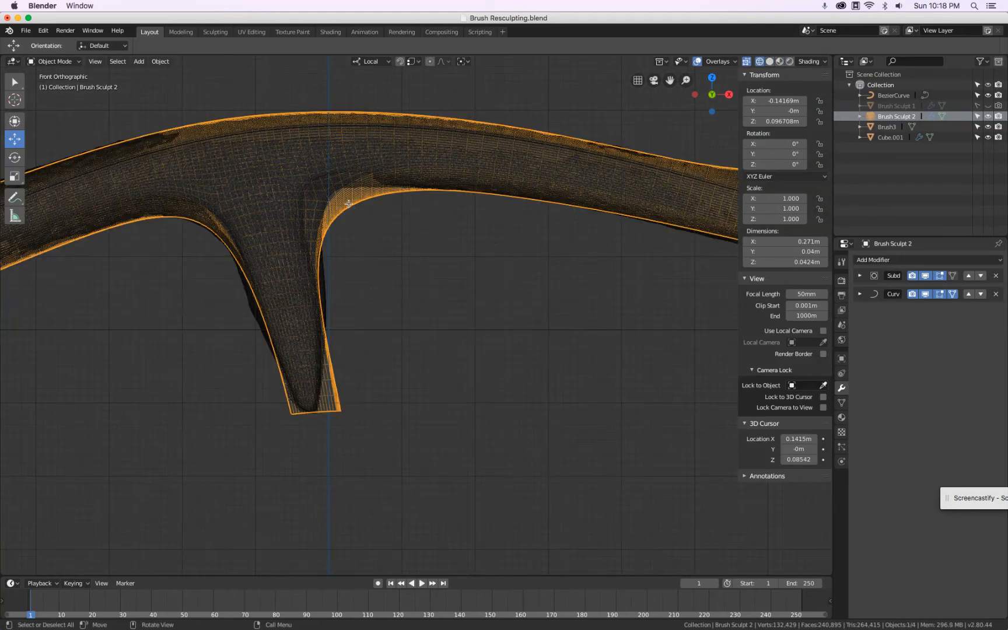
- Select the root edge loop on the prong's bristle side, turn off both modifiers' viewport display, and move the loop to local X 0.13787 m
{"action": "key", "text": "Tab"}
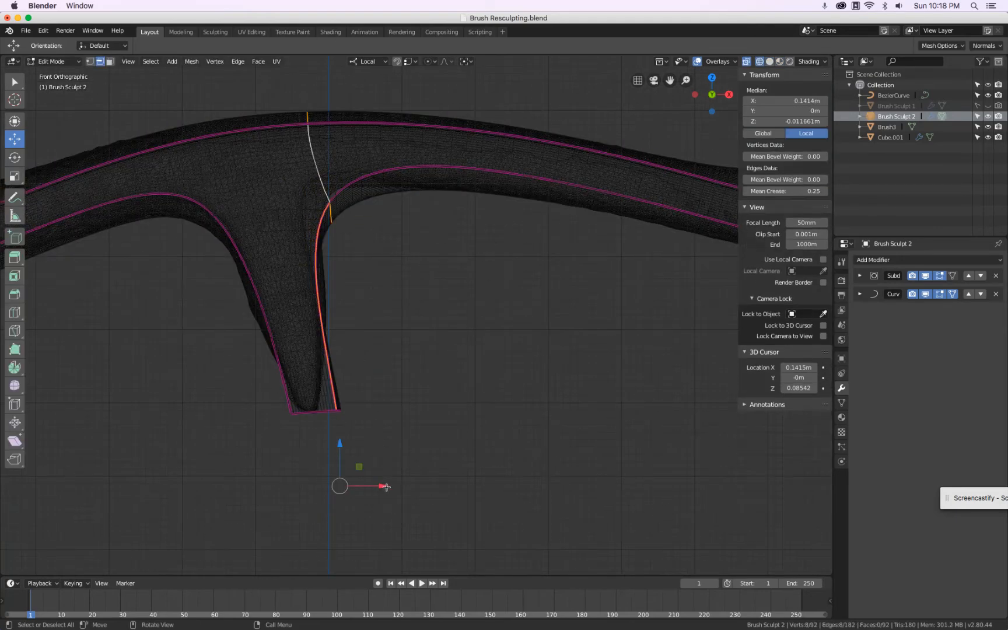
{"action": "left_click", "coordinate": [332, 220]}
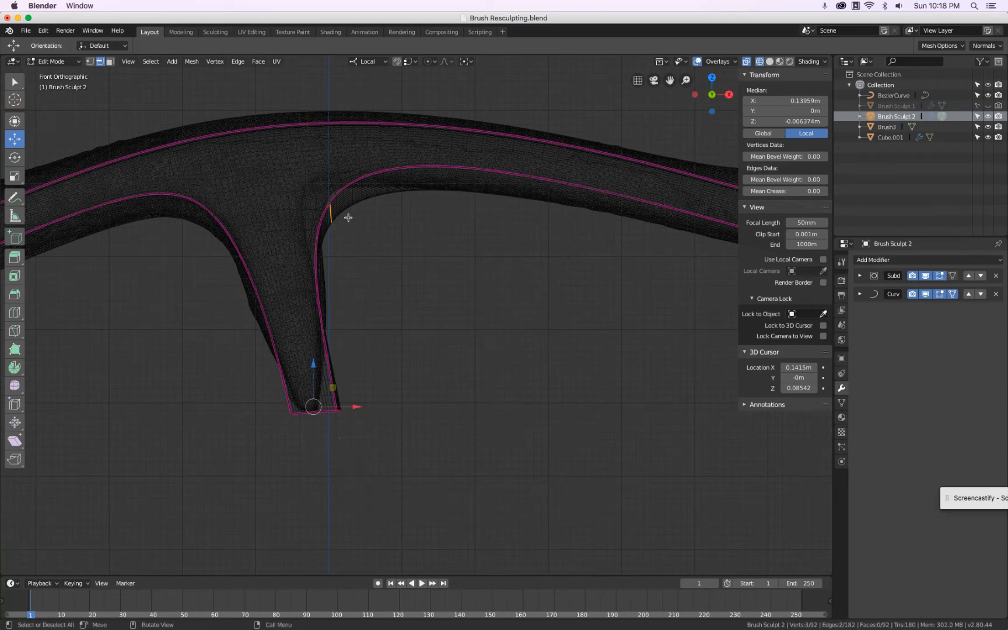
{"action": "left_click_drag", "start_coordinate": [358, 377], "coordinate": [331, 373]}
{"action": "left_click", "coordinate": [926, 275]}
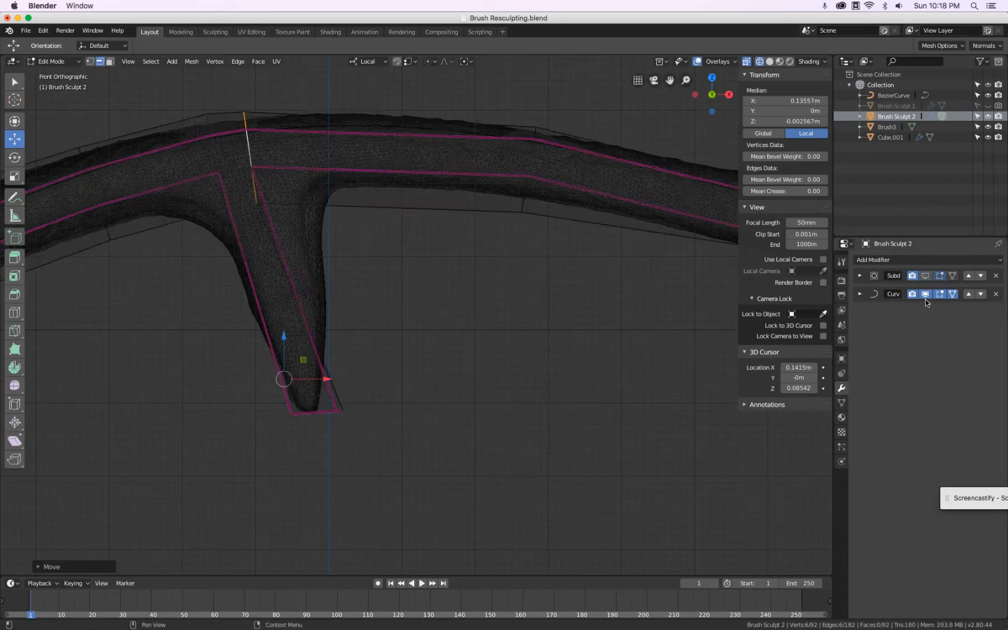
{"action": "left_click", "coordinate": [926, 294]}
{"action": "scroll", "coordinate": [449, 401], "scroll_direction": "up", "scroll_amount": 5}
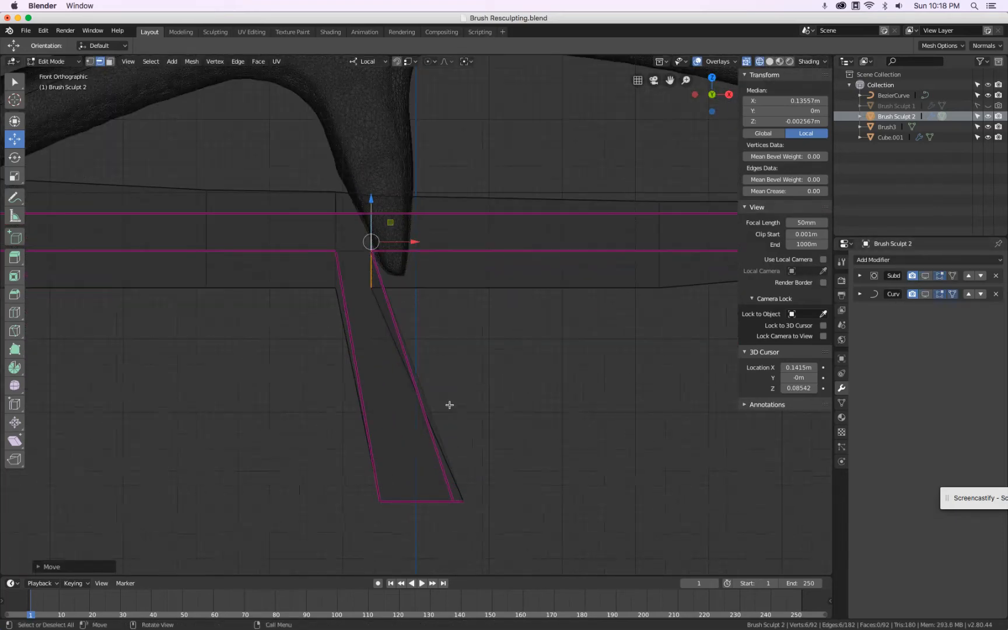
{"action": "mouse_move", "coordinate": [414, 245]}
{"action": "left_mouse_down"}
{"action": "mouse_move", "coordinate": [394, 214]}
{"action": "mouse_move", "coordinate": [430, 245]}
{"action": "left_mouse_up"}
- Scale the two bottom edges on the prong's bristle side into a straight line and move them inward along local X to 0.14189 m
{"action": "middle_click_drag", "start_coordinate": [470, 492], "coordinate": [458, 443]}
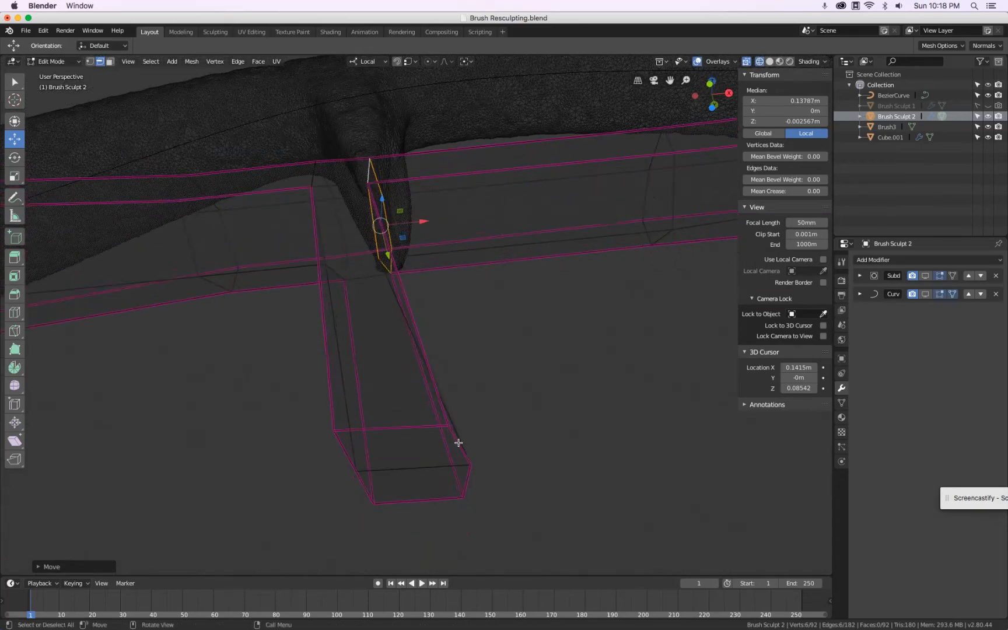
{"action": "left_click", "coordinate": [459, 444]}
{"action": "left_click", "coordinate": [469, 484], "text": "shift"}
{"action": "key", "text": "s"}
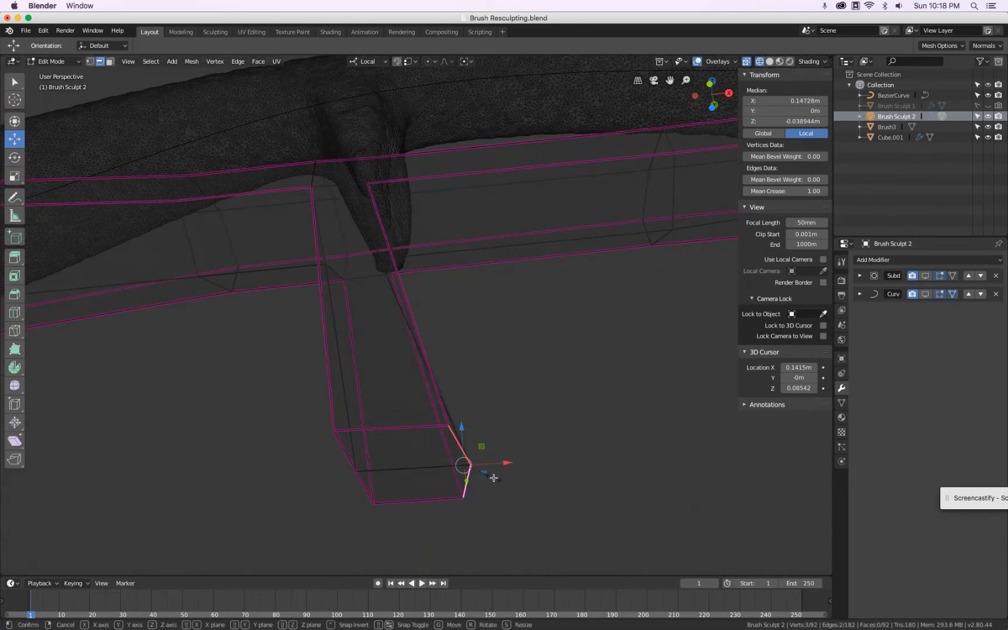
{"action": "left_click", "coordinate": [493, 478]}
{"action": "left_click_drag", "start_coordinate": [508, 462], "coordinate": [463, 462]}
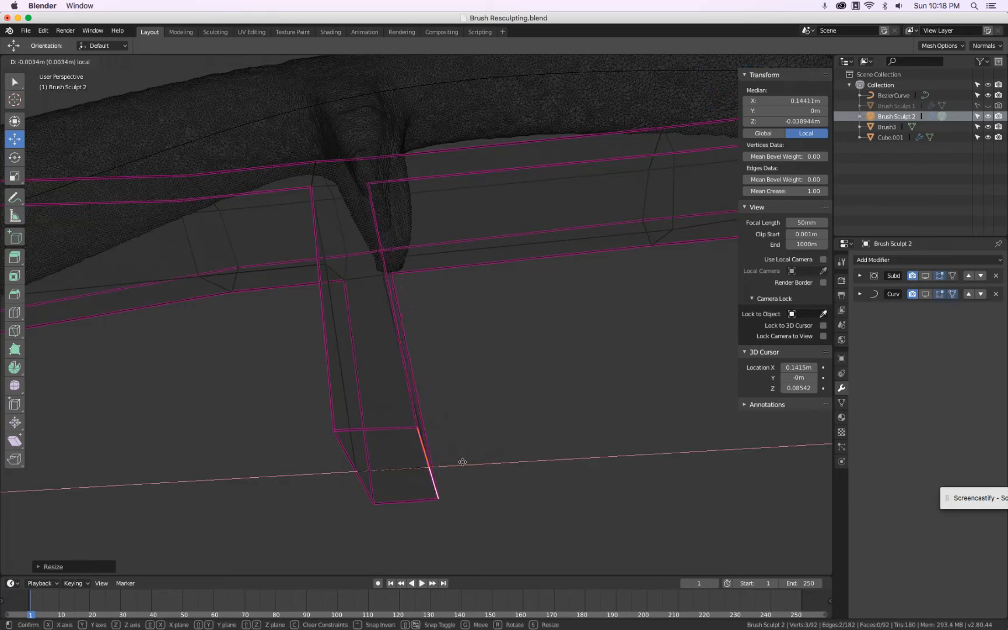
- Turn the Subdivision and Curve modifiers' viewport display back on in object mode and compare the prong with the Brush3 scan from the front
{"action": "key", "text": "KP_1"}
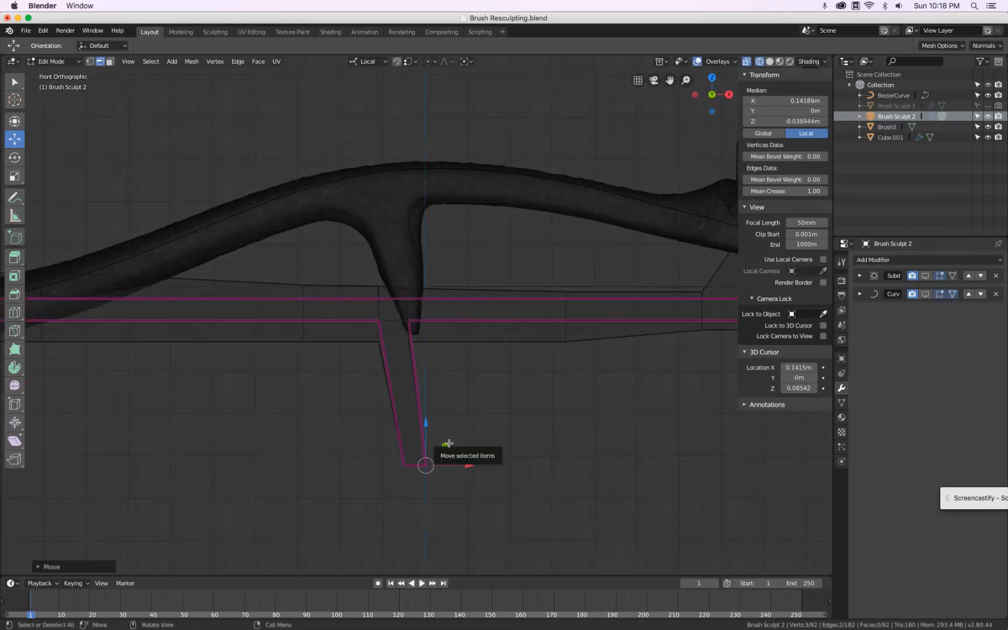
{"action": "scroll", "coordinate": [439, 339], "scroll_direction": "up", "scroll_amount": 3}
{"action": "scroll", "coordinate": [438, 339], "scroll_direction": "down", "scroll_amount": 4}
{"action": "key", "text": "Tab"}
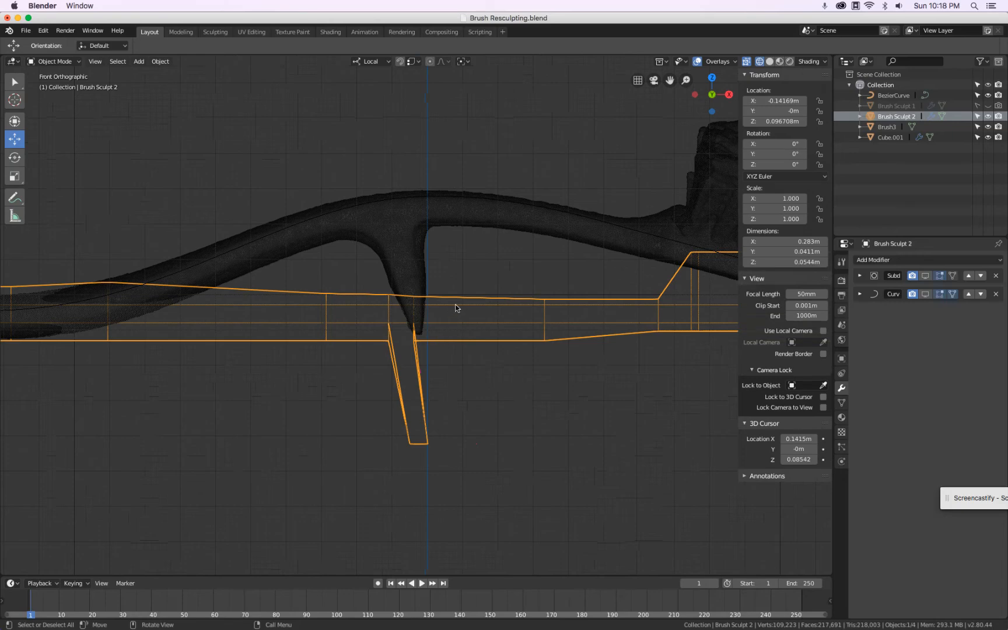
{"action": "left_click", "coordinate": [925, 275]}
{"action": "scroll", "coordinate": [455, 315], "scroll_direction": "up", "scroll_amount": 4}
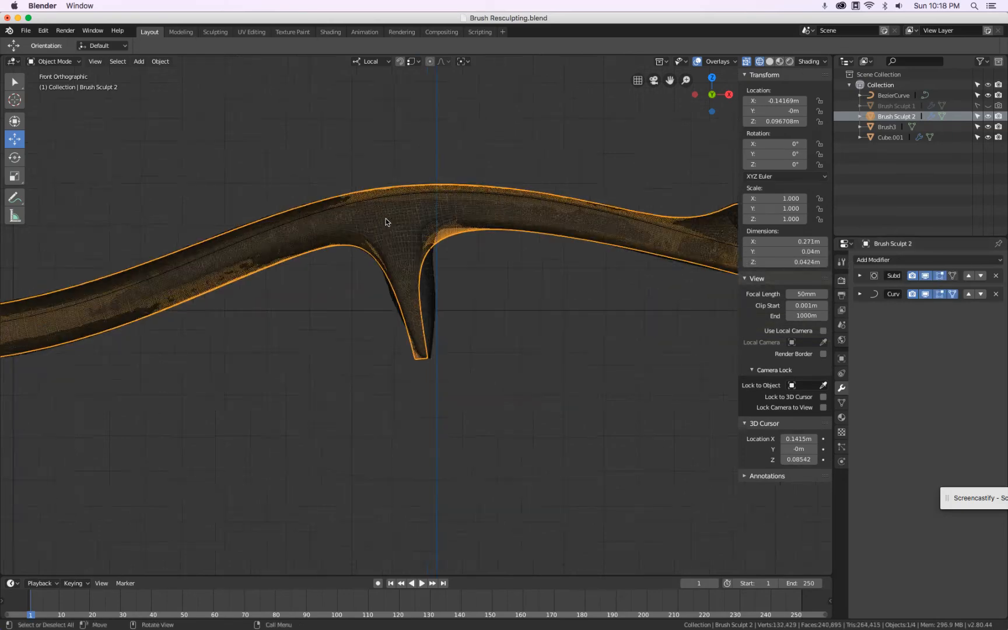
{"action": "scroll", "coordinate": [456, 310], "scroll_direction": "down", "scroll_amount": 1}
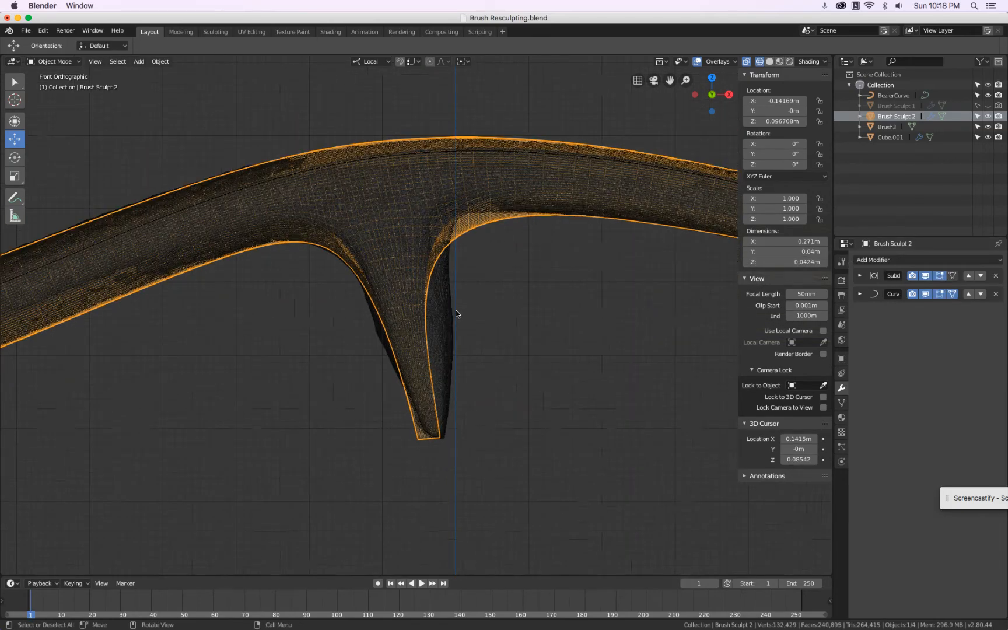
- Turn off both modifiers' viewport display in edit mode and move the two bristle-side tip edges outward to local X 0.14318 m
{"action": "key", "text": "Tab"}
{"action": "scroll", "coordinate": [466, 310], "scroll_direction": "down", "scroll_amount": 4}
{"action": "scroll", "coordinate": [466, 311], "scroll_direction": "up", "scroll_amount": 4}
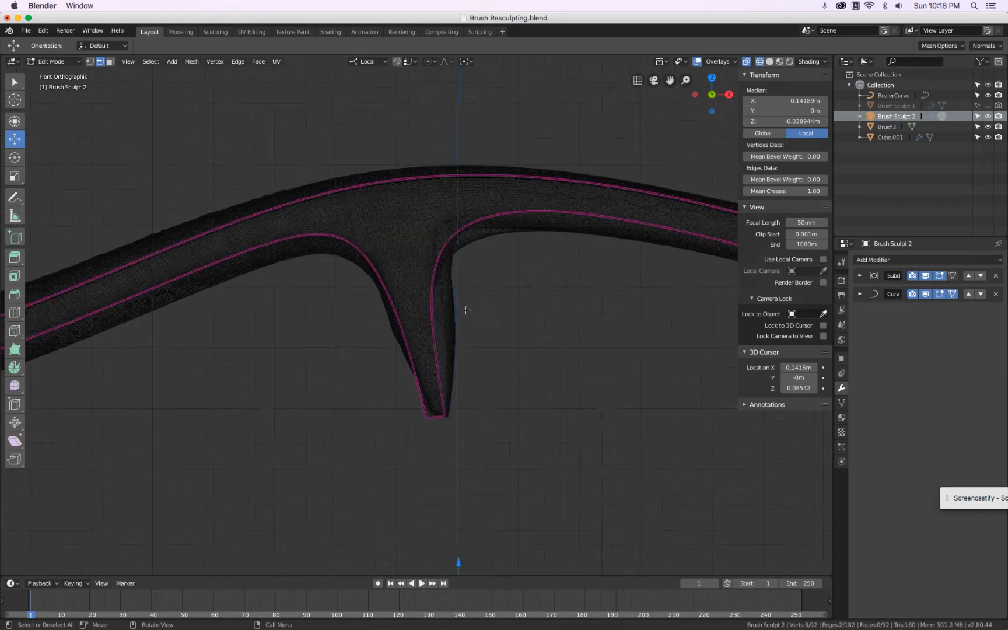
{"action": "scroll", "coordinate": [466, 311], "scroll_direction": "down", "scroll_amount": 3}
{"action": "left_click", "coordinate": [929, 278]}
{"action": "left_click", "coordinate": [929, 294]}
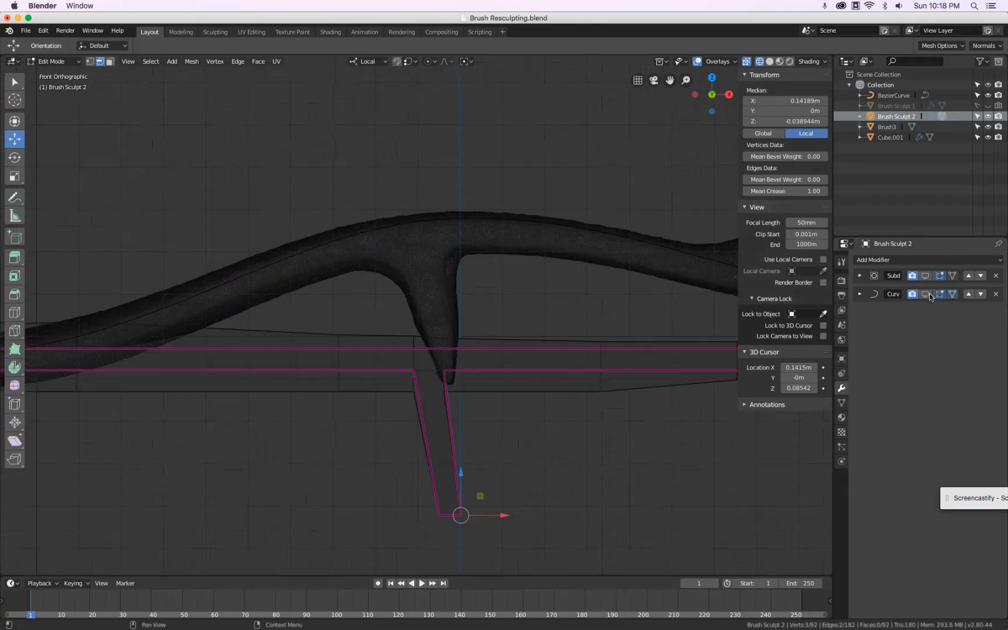
{"action": "scroll", "coordinate": [536, 468], "scroll_direction": "up", "scroll_amount": 2}
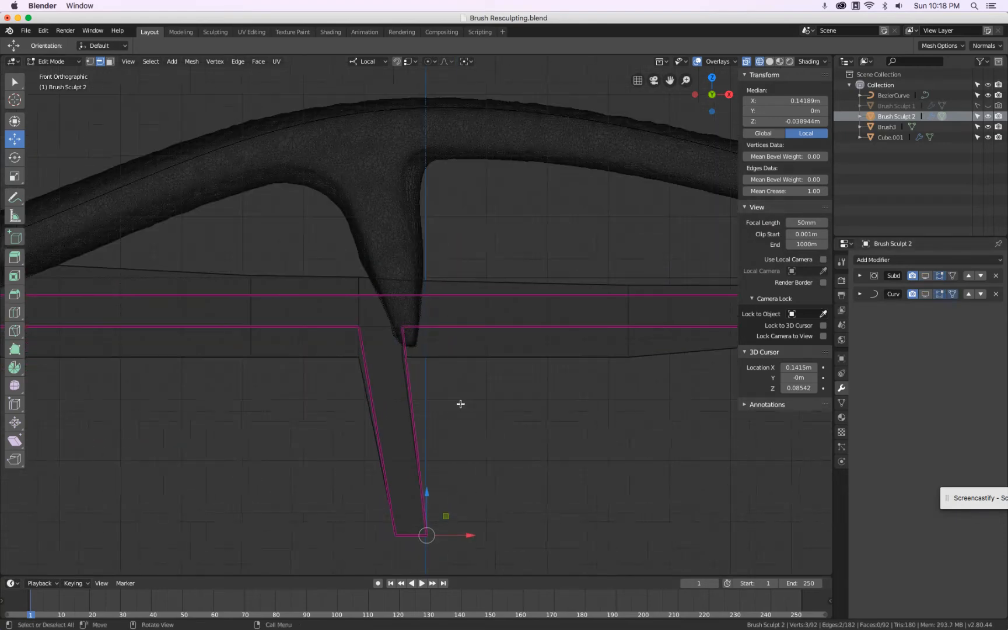
{"action": "left_click_drag", "start_coordinate": [470, 539], "coordinate": [477, 535]}
{"action": "key", "text": "Tab"}
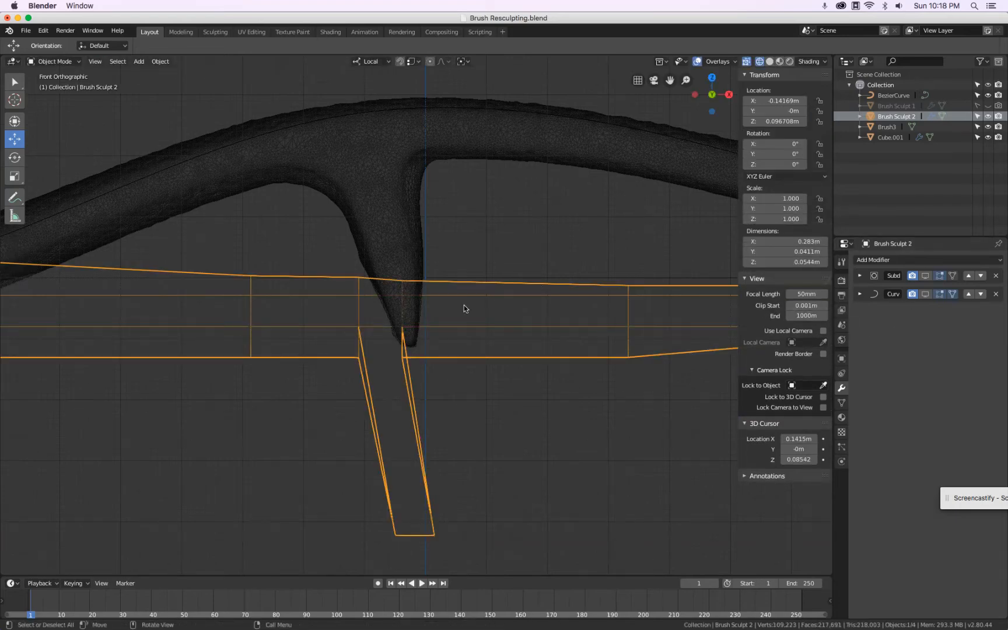
- Select the lower center vertex at the prong's bristle-side root and move it along local X to 0.13937 m
{"action": "key", "text": "Tab"}
{"action": "scroll", "coordinate": [398, 371], "scroll_direction": "up", "scroll_amount": 2}
{"action": "scroll", "coordinate": [398, 372], "scroll_direction": "down", "scroll_amount": 2}
{"action": "scroll", "coordinate": [396, 366], "scroll_direction": "up", "scroll_amount": 2}
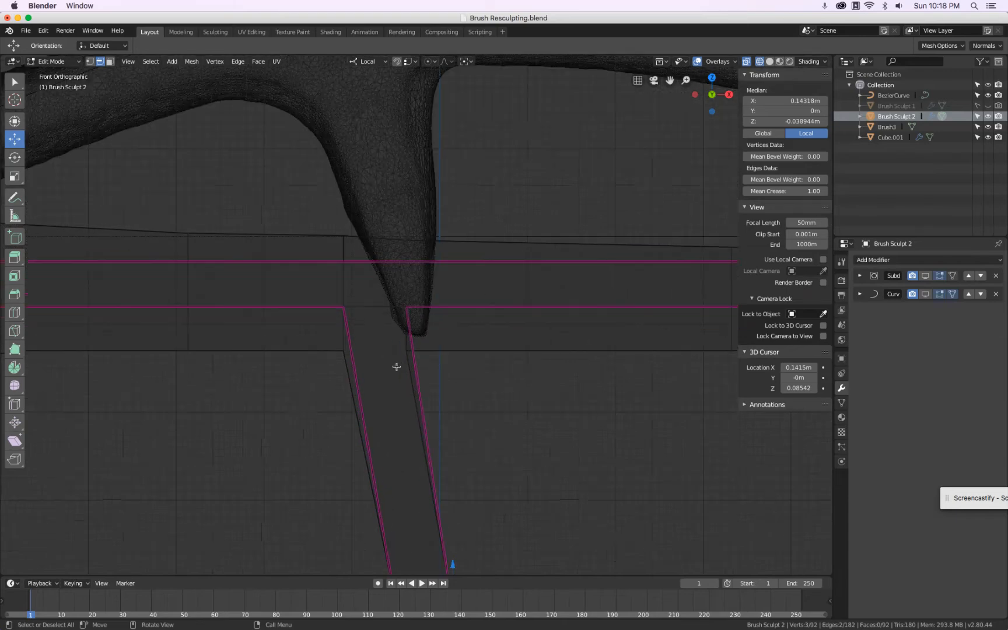
{"action": "key", "text": "1"}
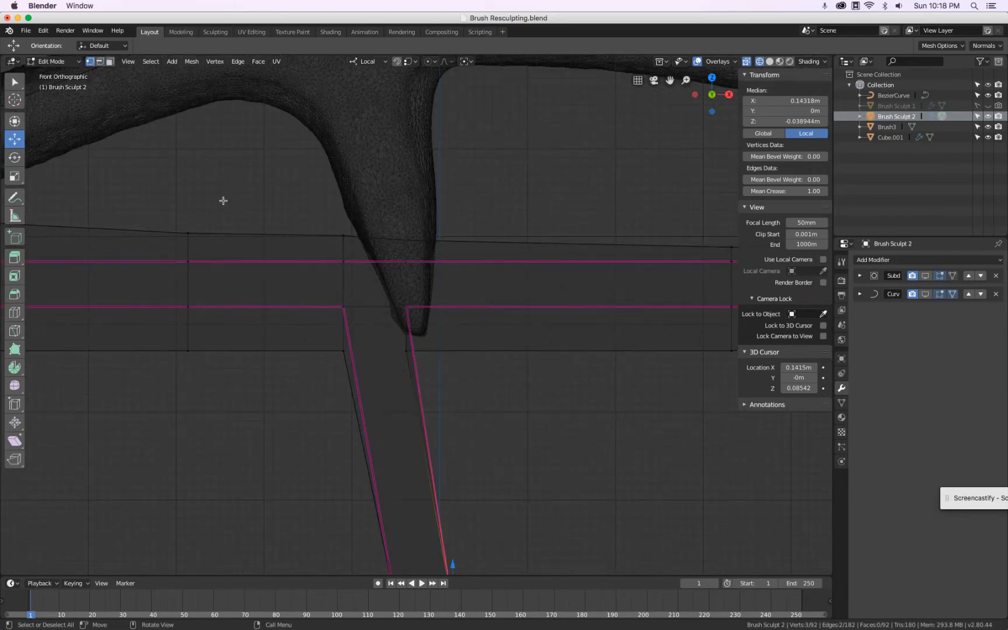
{"action": "left_click", "coordinate": [407, 351]}
{"action": "scroll", "coordinate": [408, 353], "scroll_direction": "down", "scroll_amount": 2}
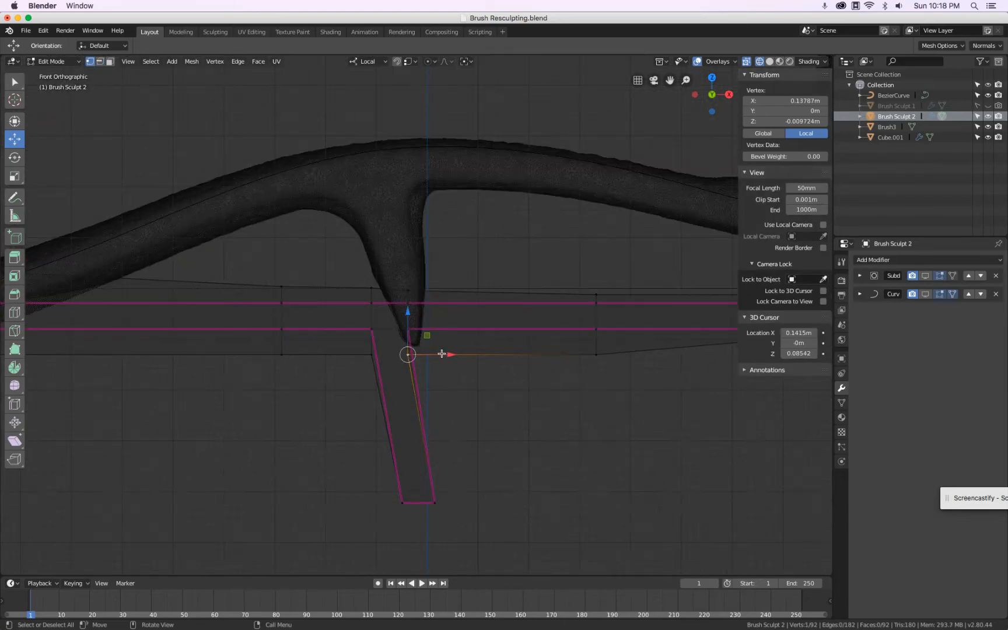
{"action": "mouse_move", "coordinate": [441, 354]}
{"action": "left_mouse_down"}
{"action": "mouse_move", "coordinate": [457, 353]}
{"action": "mouse_move", "coordinate": [437, 352]}
{"action": "left_mouse_up"}
{"action": "scroll", "coordinate": [439, 353], "scroll_direction": "up", "scroll_amount": 4}
{"action": "left_click", "coordinate": [437, 352]}
{"action": "scroll", "coordinate": [439, 352], "scroll_direction": "down", "scroll_amount": 4}
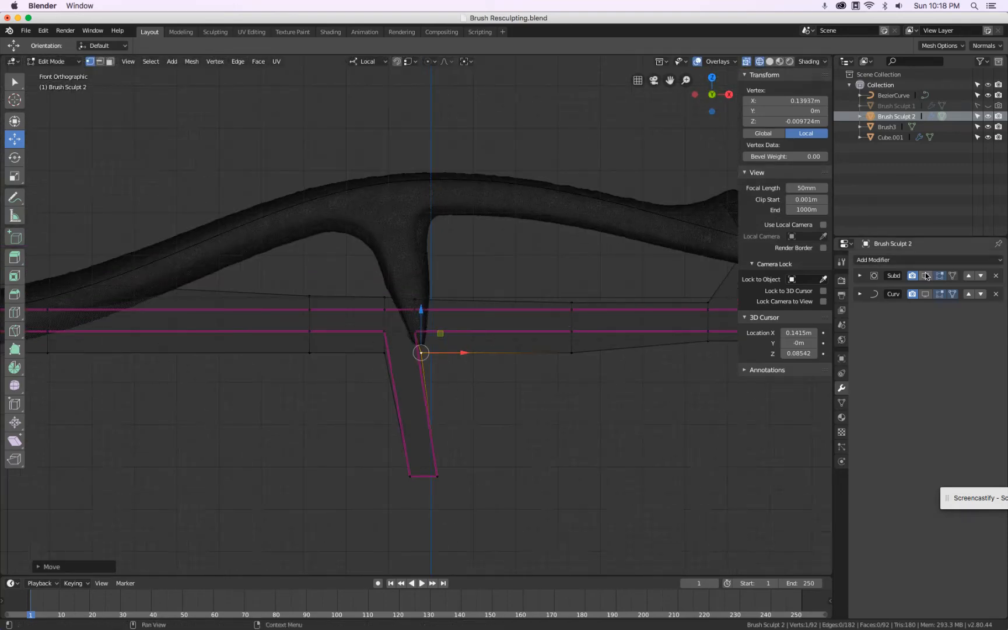
- Turn both modifiers' viewport display back on and compare the prong with the scan in solid and wireframe shading
{"action": "left_click", "coordinate": [926, 294]}
{"action": "key", "text": "Tab"}
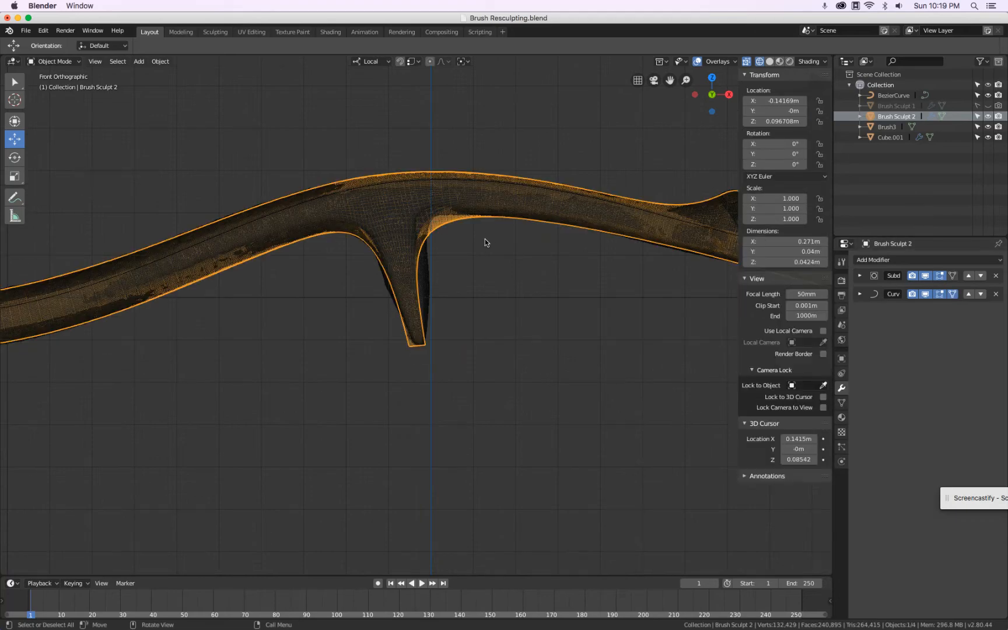
{"action": "key", "text": "z"}
{"action": "left_click", "coordinate": [514, 244]}
{"action": "key", "text": "z"}
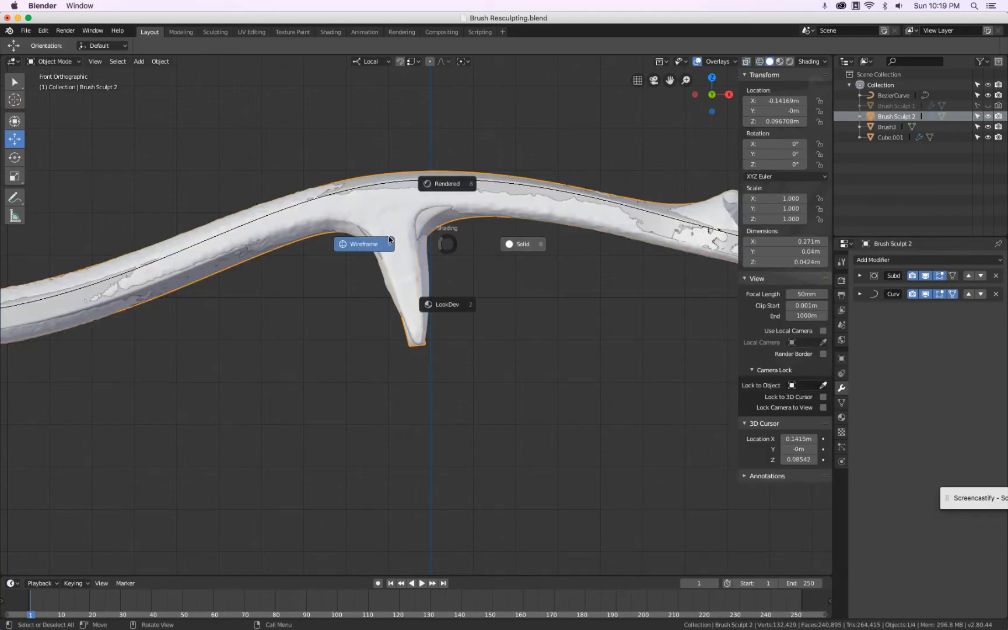
{"action": "left_click", "coordinate": [391, 240]}
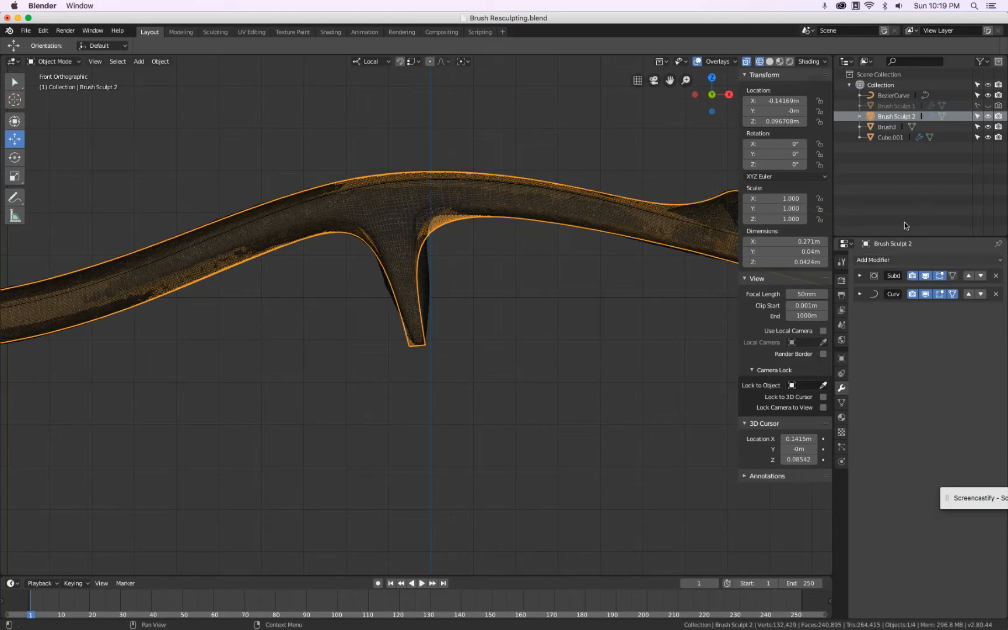
- Hide the Brush3 scan, show Brush Sculpt 2 in solid shading, and inspect its prong from several angles in object and edit mode
{"action": "left_click", "coordinate": [988, 127]}
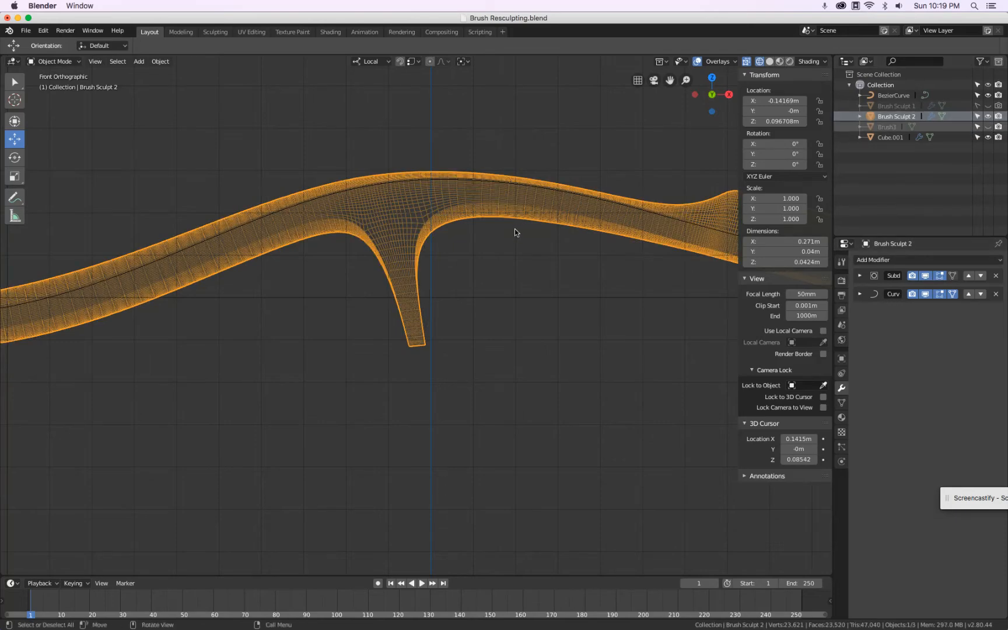
{"action": "key", "text": "z"}
{"action": "left_click", "coordinate": [586, 251]}
{"action": "mouse_move", "coordinate": [551, 267]}
{"action": "middle_mouse_down"}
{"action": "mouse_move", "coordinate": [536, 241]}
{"action": "mouse_move", "coordinate": [330, 292]}
{"action": "mouse_move", "coordinate": [298, 283]}
{"action": "mouse_move", "coordinate": [470, 312]}
{"action": "mouse_move", "coordinate": [553, 252]}
{"action": "mouse_move", "coordinate": [556, 363]}
{"action": "mouse_move", "coordinate": [533, 206]}
{"action": "mouse_move", "coordinate": [342, 288]}
{"action": "mouse_move", "coordinate": [537, 280]}
{"action": "middle_mouse_up"}
{"action": "key", "text": "KP_1"}
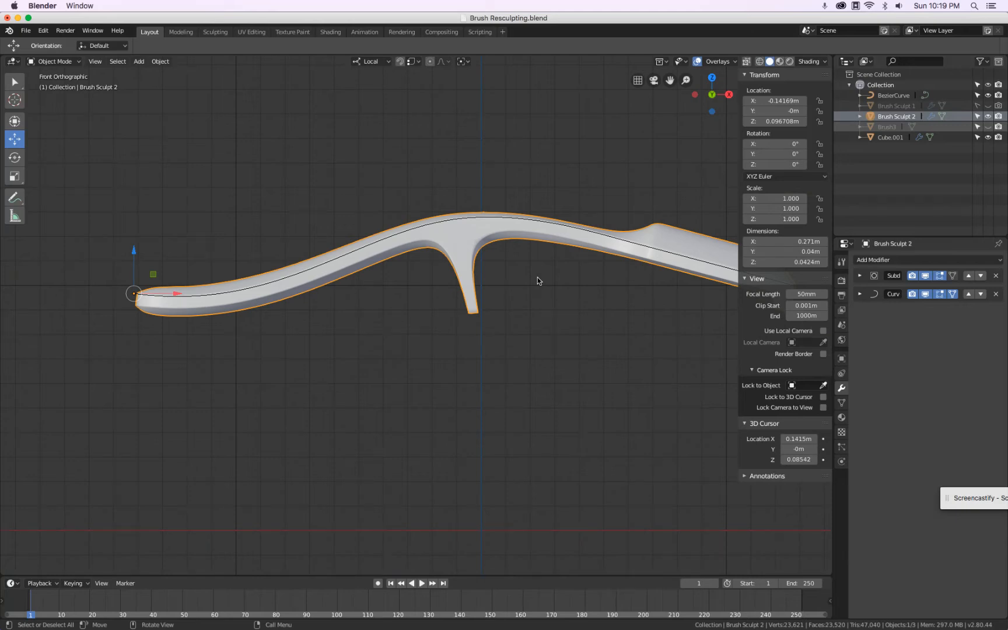
{"action": "scroll", "coordinate": [414, 251], "scroll_direction": "up", "scroll_amount": 5}
{"action": "mouse_move", "coordinate": [415, 251]}
{"action": "middle_mouse_down"}
{"action": "mouse_move", "coordinate": [530, 277]}
{"action": "mouse_move", "coordinate": [473, 215]}
{"action": "middle_mouse_up"}
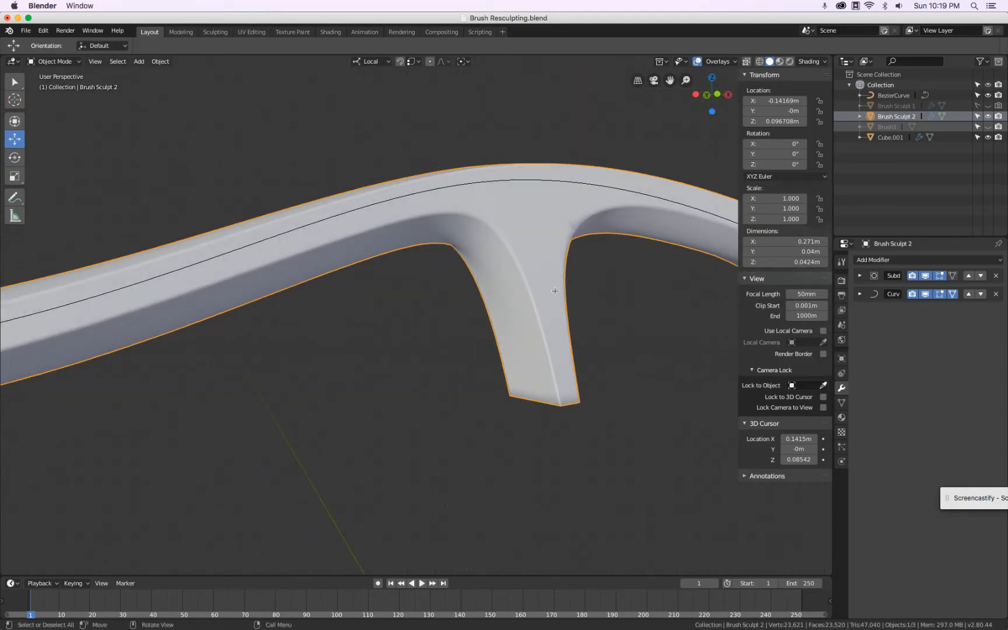
{"action": "key", "text": "Tab"}
{"action": "key", "text": "KP_1"}
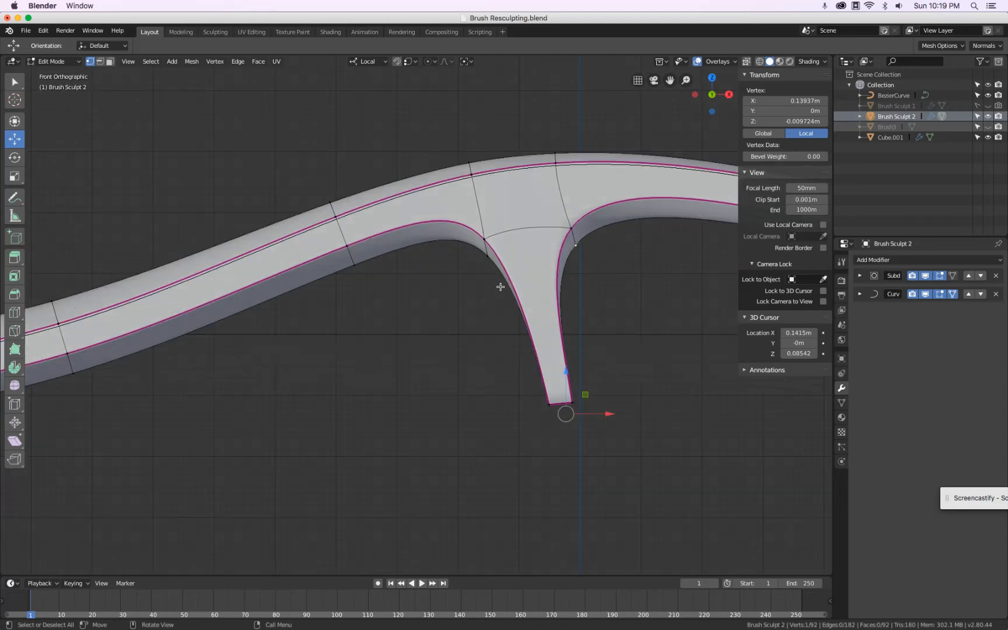
{"action": "key", "text": "KP_3"}
{"action": "key", "text": "KP_1"}
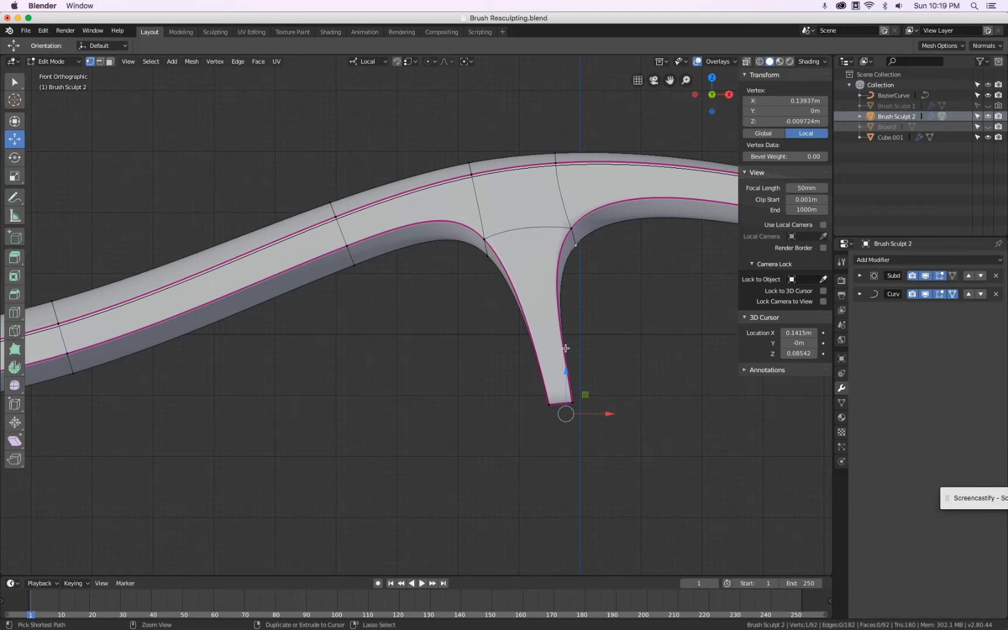
- Try to add an edge loop around the prong and slide it up toward the handle
{"action": "key", "text": "ctrl+r"}
{"action": "left_click", "coordinate": [562, 330]}
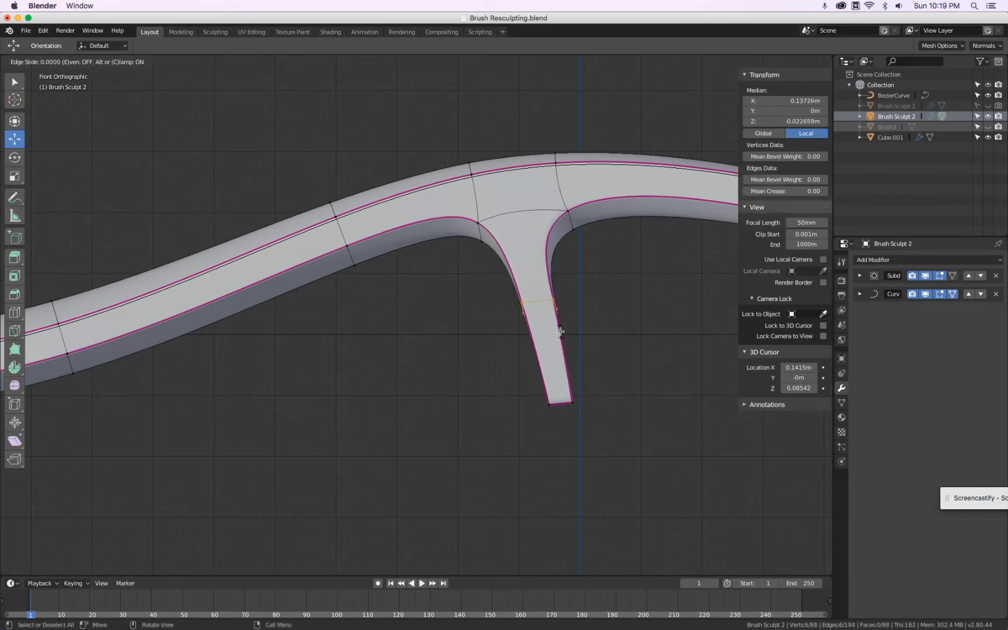
{"action": "left_click", "coordinate": [547, 274]}
{"action": "key", "text": "ctrl+z"}
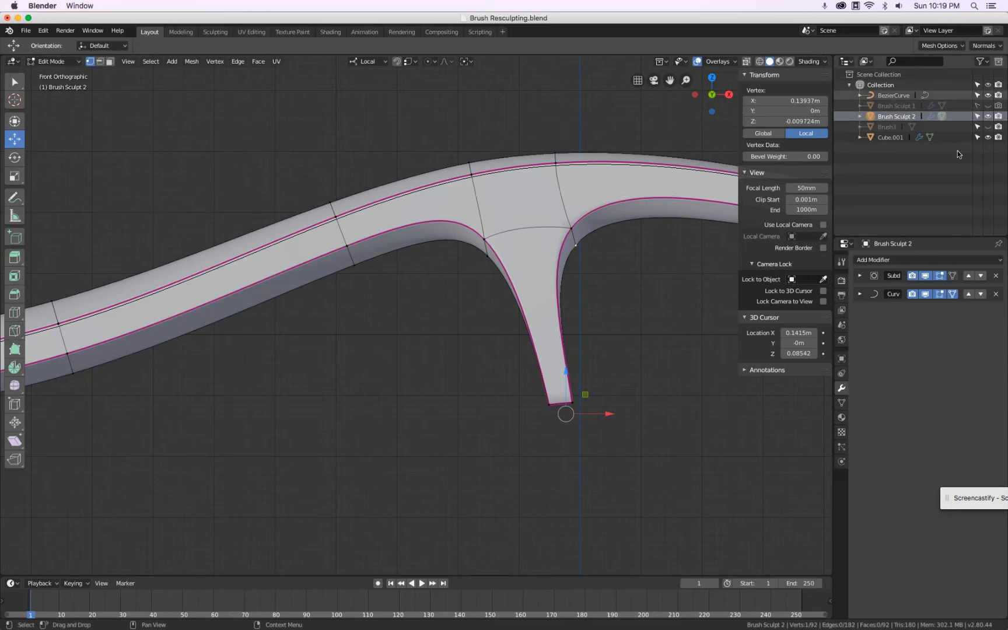
- Turn off both modifiers' viewport display and cut an edge loop around the prong just beneath the handle
{"action": "middle_click_drag", "start_coordinate": [671, 274], "coordinate": [577, 366]}
{"action": "key", "text": "ctrl+r"}
{"action": "left_click", "coordinate": [579, 396]}
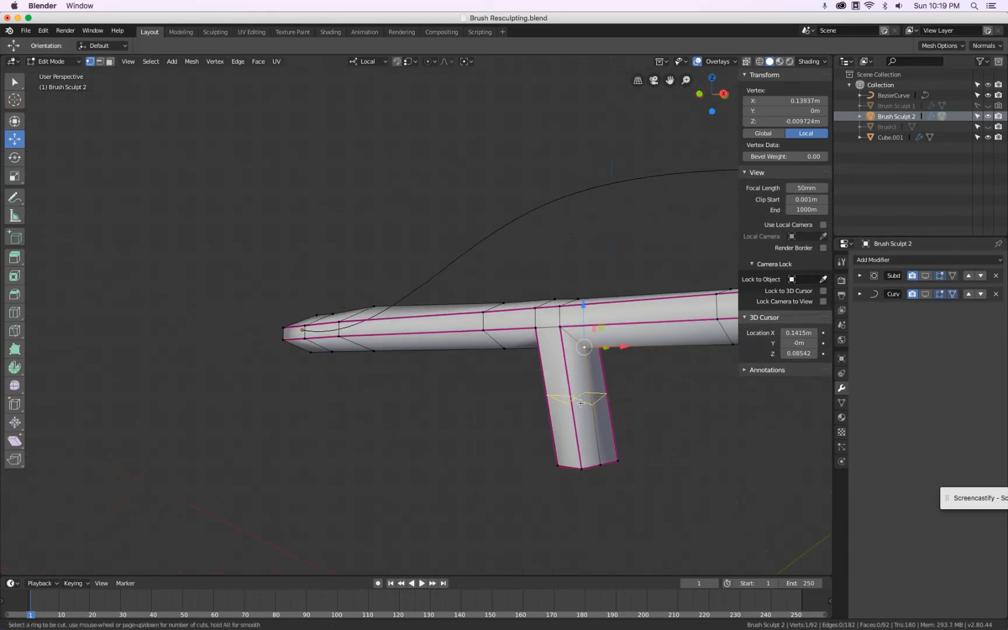
{"action": "left_click", "coordinate": [588, 338]}
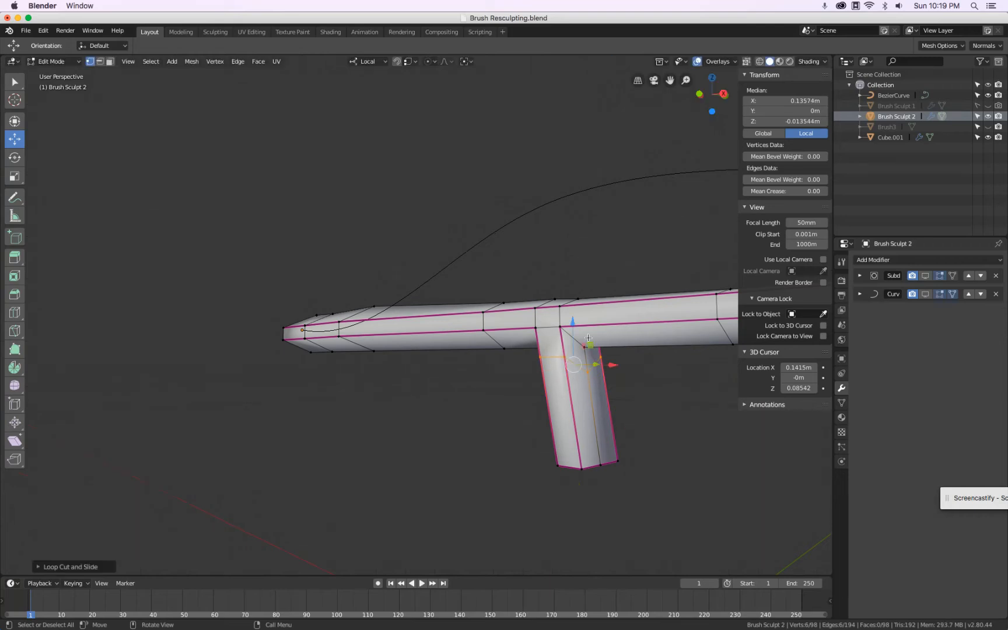
- Turn both modifiers' viewport display back on and edge-slide the new prong loop slightly along the prong
{"action": "left_click", "coordinate": [925, 275]}
{"action": "left_click", "coordinate": [925, 294]}
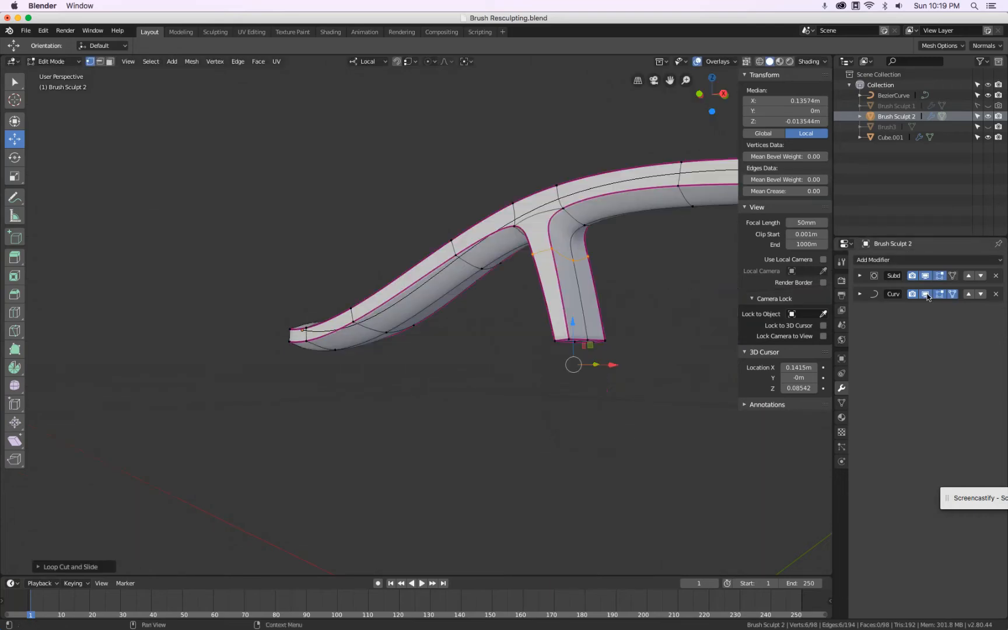
{"action": "scroll", "coordinate": [575, 210], "scroll_direction": "up", "scroll_amount": 3}
{"action": "middle_click_drag", "start_coordinate": [575, 210], "coordinate": [576, 330]}
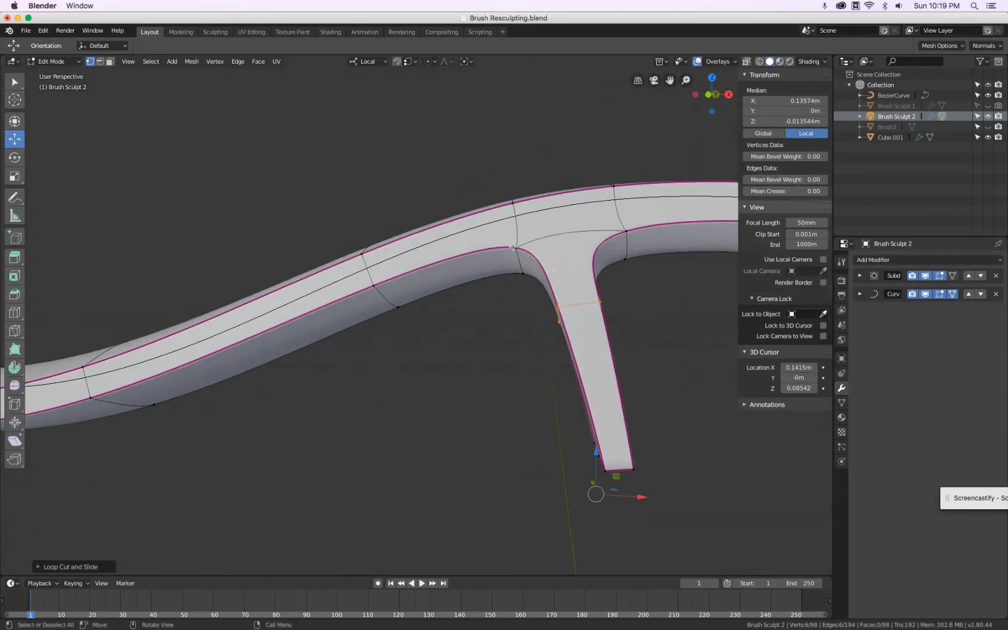
{"action": "key", "text": "g"}
{"action": "key", "text": "g"}
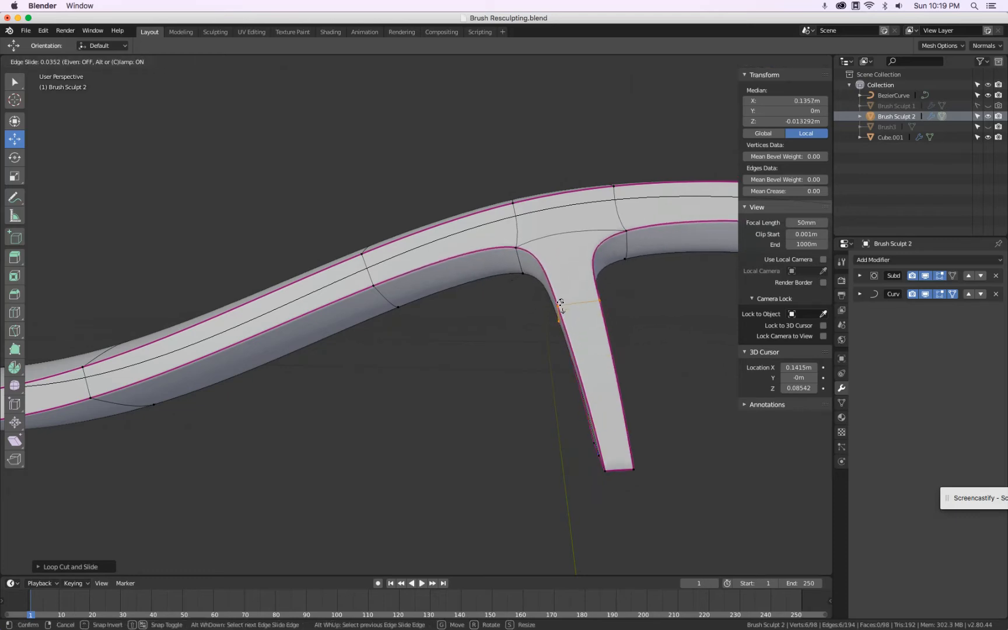
{"action": "left_click", "coordinate": [566, 313]}
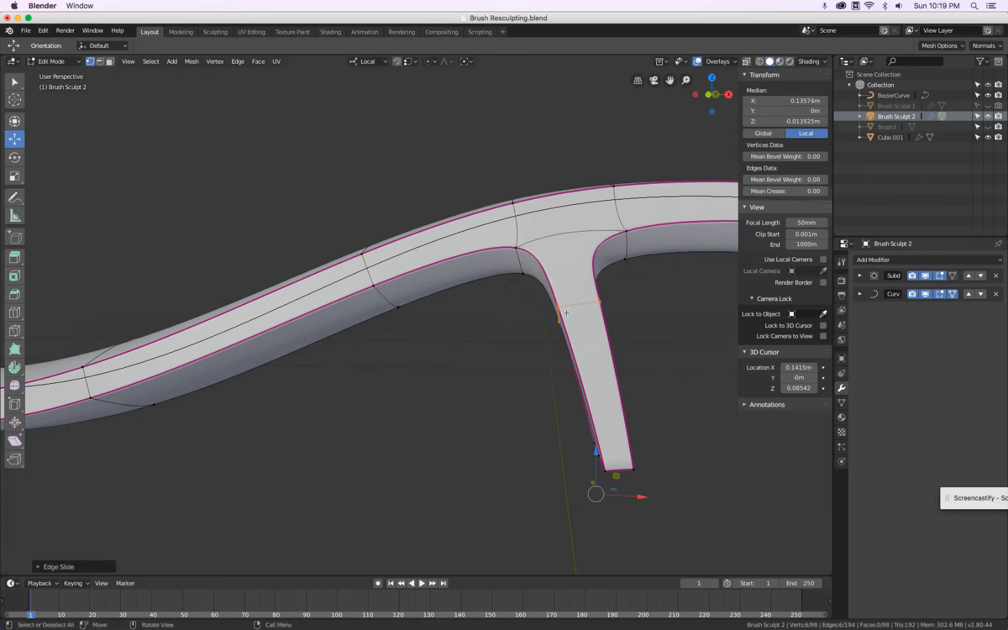
- Show the Brush3 scan again and display the prong in wireframe from the front for comparison
{"action": "key", "text": "KP_1"}
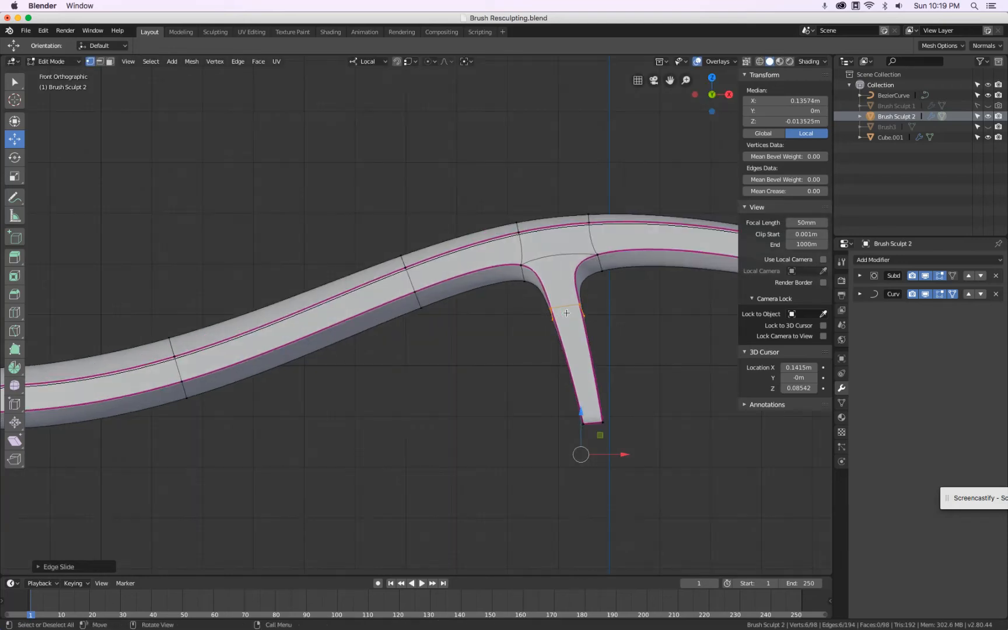
{"action": "left_click", "coordinate": [988, 126]}
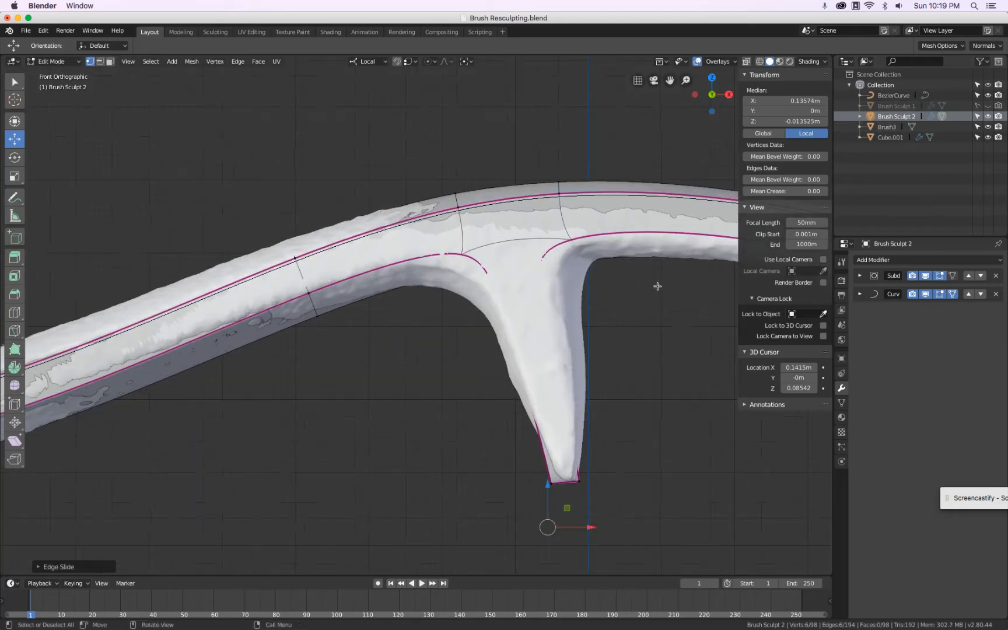
{"action": "scroll", "coordinate": [621, 360], "scroll_direction": "up", "scroll_amount": 2}
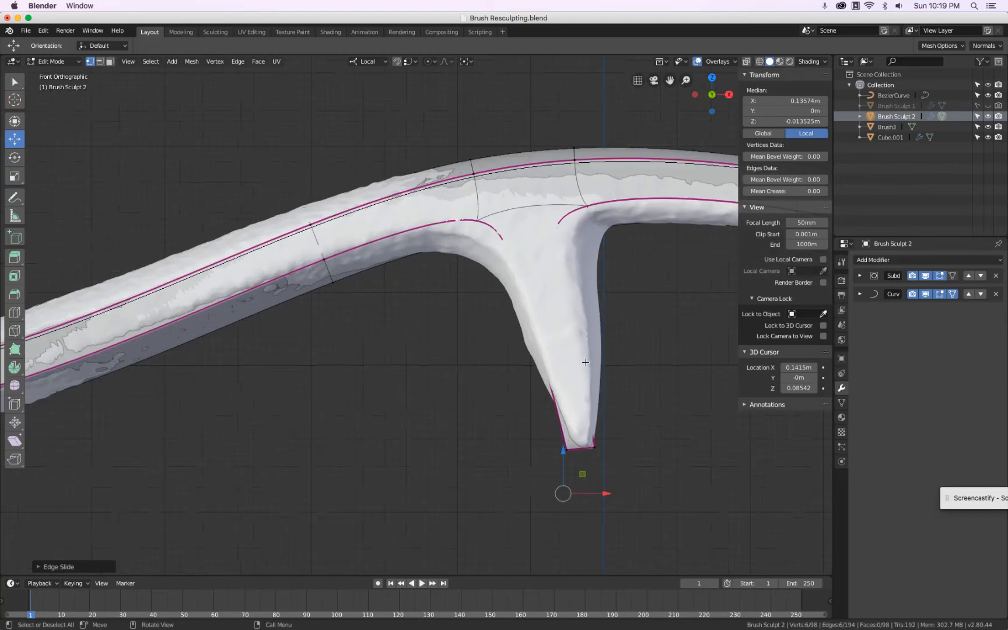
{"action": "key", "text": "z"}
{"action": "left_click", "coordinate": [502, 360]}
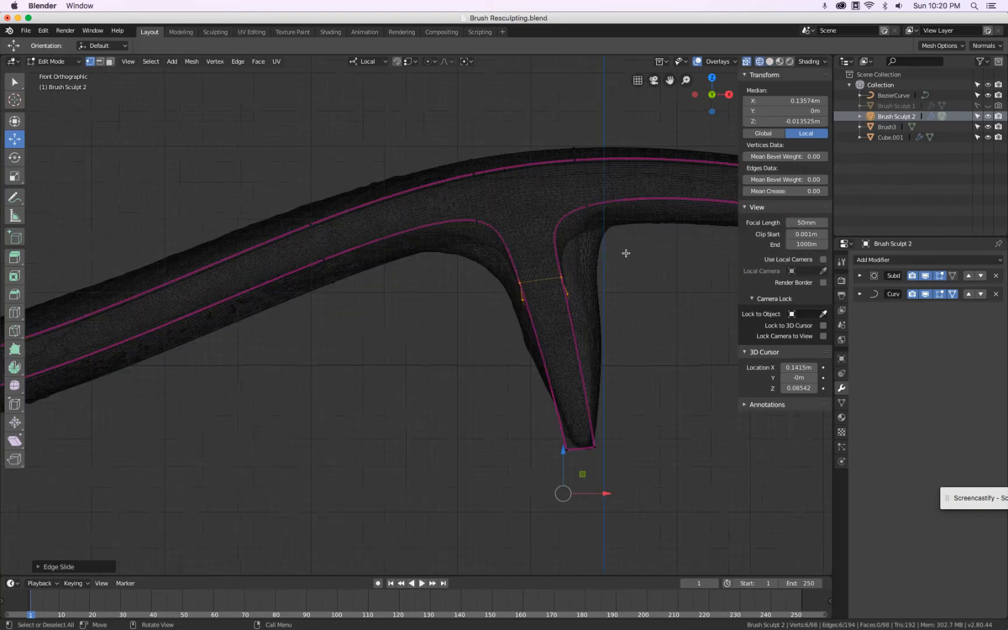
{"action": "middle_click_drag", "start_coordinate": [583, 245], "coordinate": [495, 218], "text": "shift"}
- Box-select the vertices on the +X side of the prong's junction with the handle and move them along X toward the scan's outline
{"action": "key", "text": "a"}
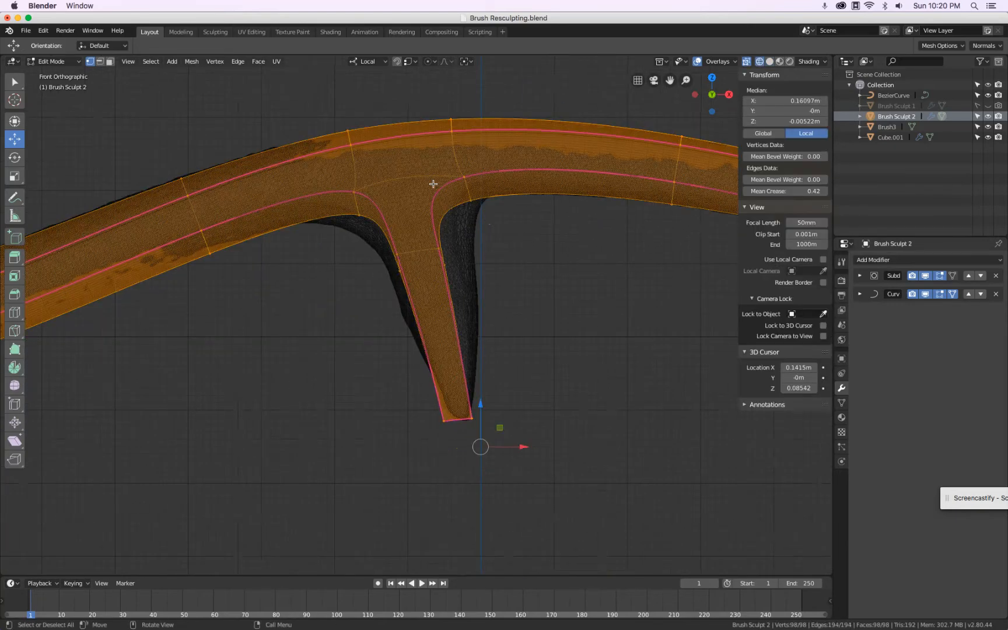
{"action": "key", "text": "alt+a"}
{"action": "left_click_drag", "start_coordinate": [426, 81], "coordinate": [483, 269]}
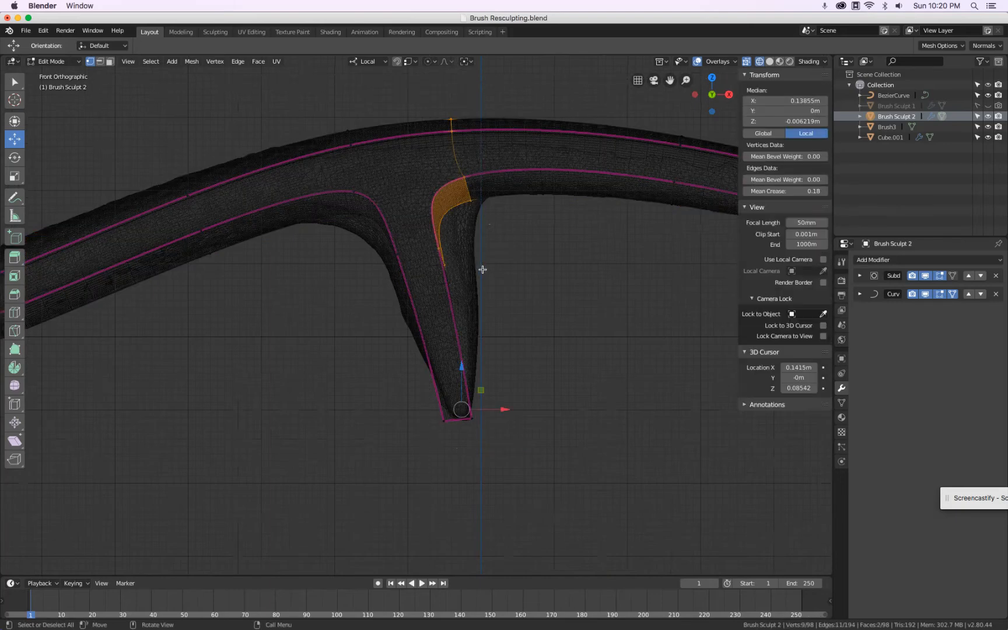
{"action": "left_click_drag", "start_coordinate": [507, 409], "coordinate": [530, 404]}
- Move the prong tip's +X side vertices outward along local X to about 0.14447 m
{"action": "key", "text": "a"}
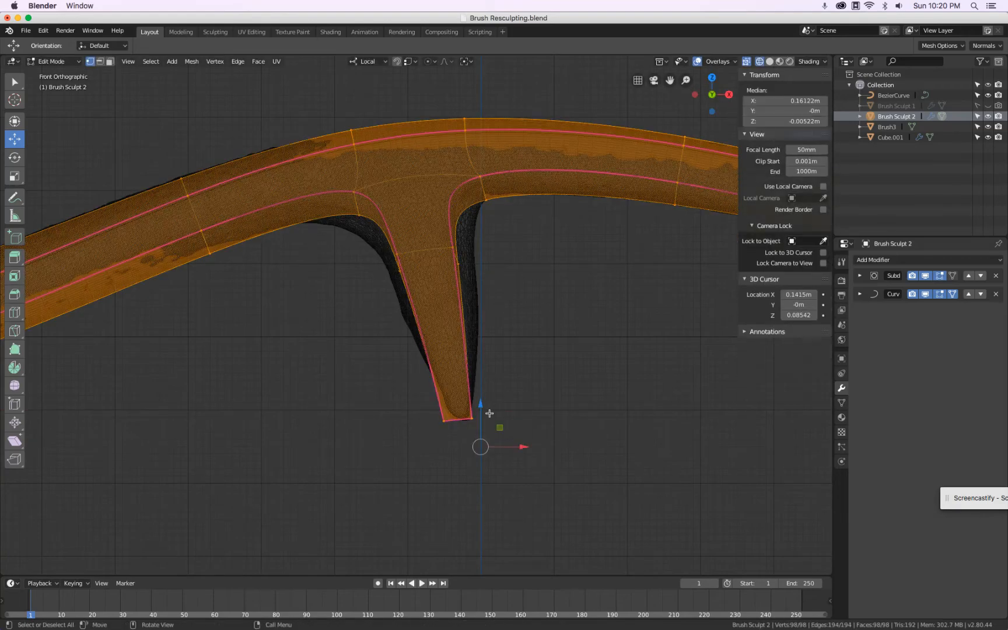
{"action": "left_click", "coordinate": [474, 418]}
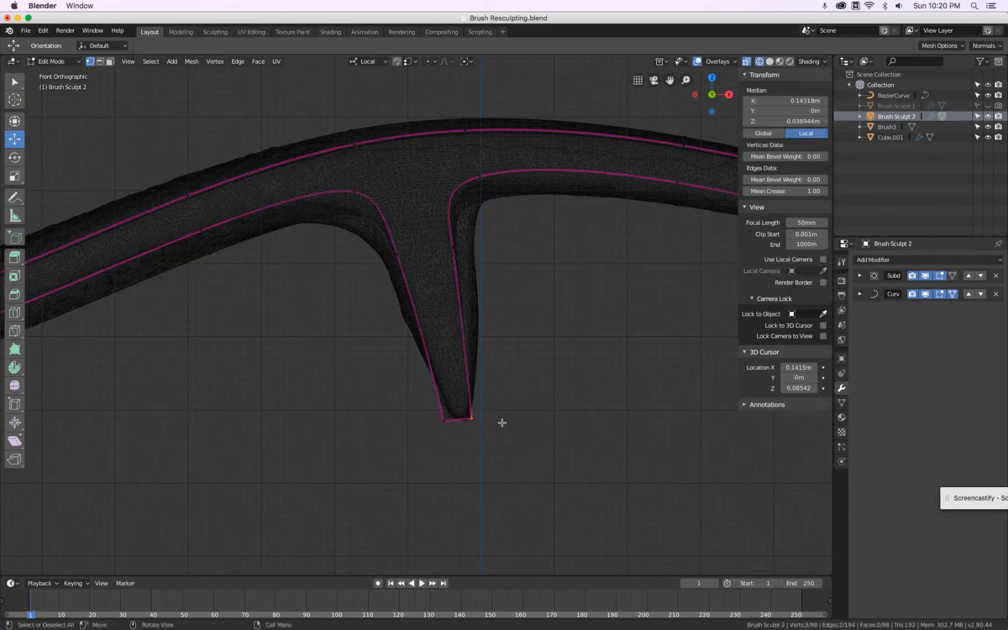
{"action": "key", "text": "g"}
{"action": "key", "text": "x"}
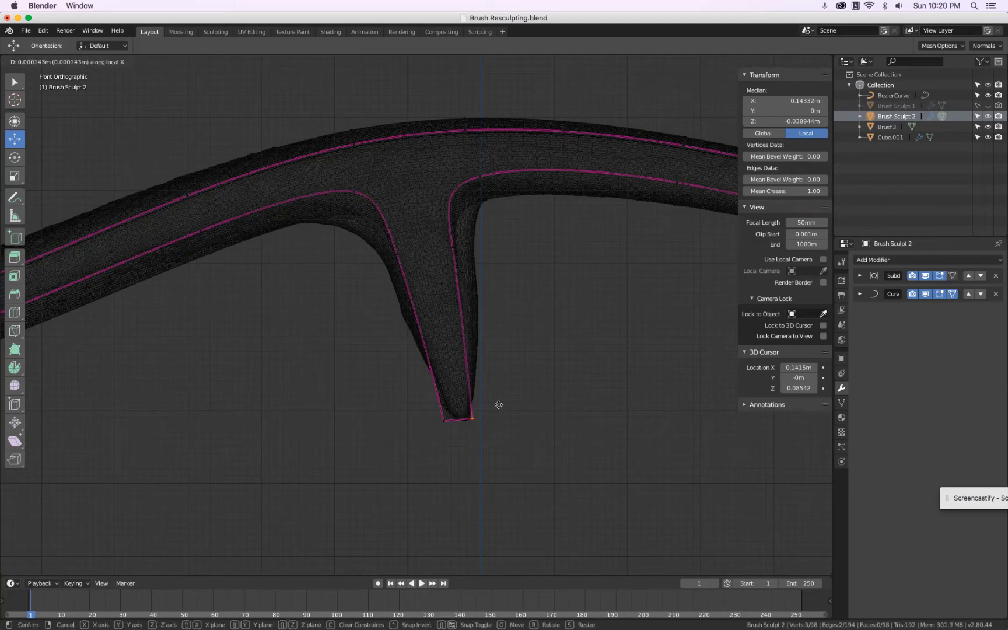
{"action": "left_click", "coordinate": [505, 403]}
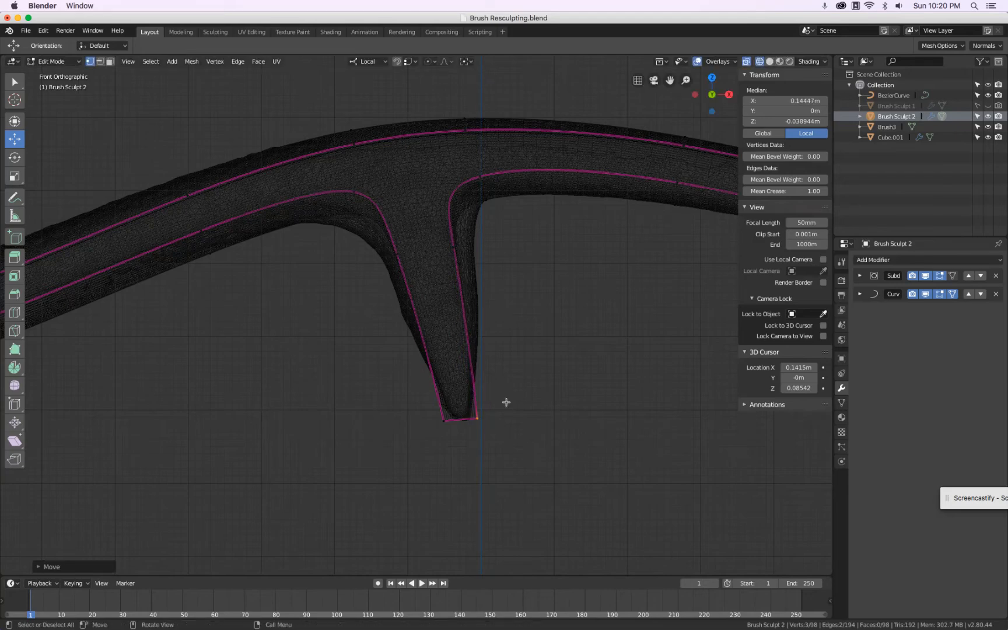
- Box-select the prong tip's −X side vertices and move them inward along local X to about 0.13764 m
{"action": "key", "text": "a"}
{"action": "key", "text": "alt+a"}
{"action": "key", "text": "a"}
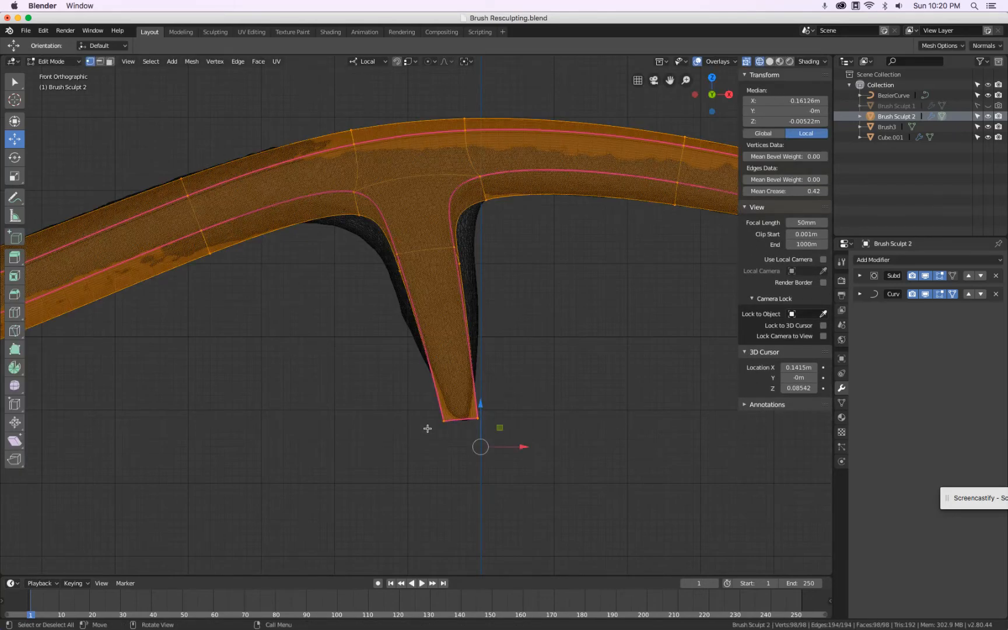
{"action": "key", "text": "alt+a"}
{"action": "key", "text": "b"}
{"action": "left_click_drag", "start_coordinate": [430, 416], "coordinate": [470, 439]}
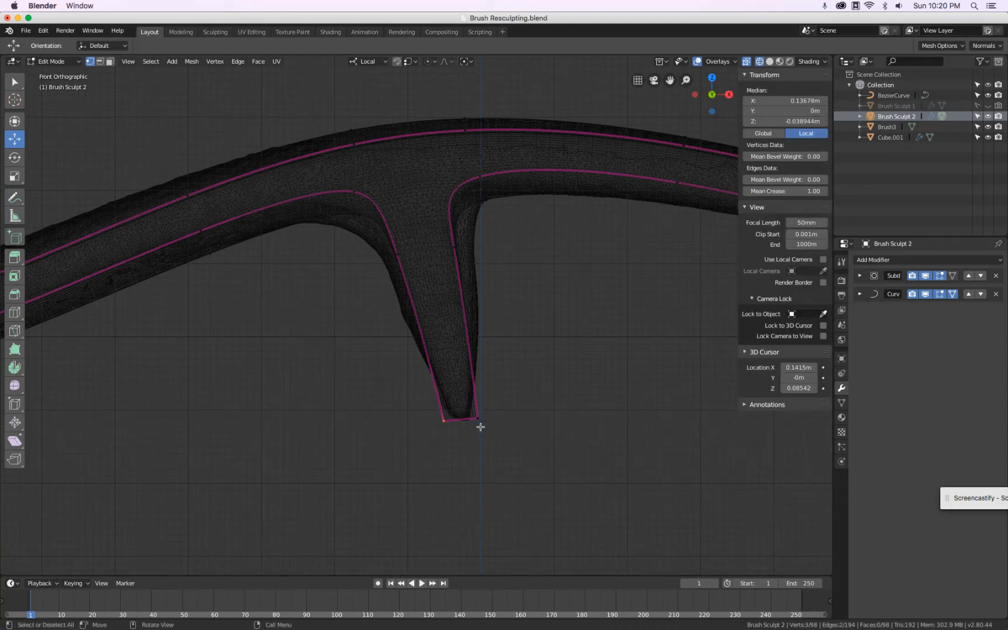
{"action": "key", "text": "g"}
{"action": "key", "text": "x"}
{"action": "left_click", "coordinate": [486, 422]}
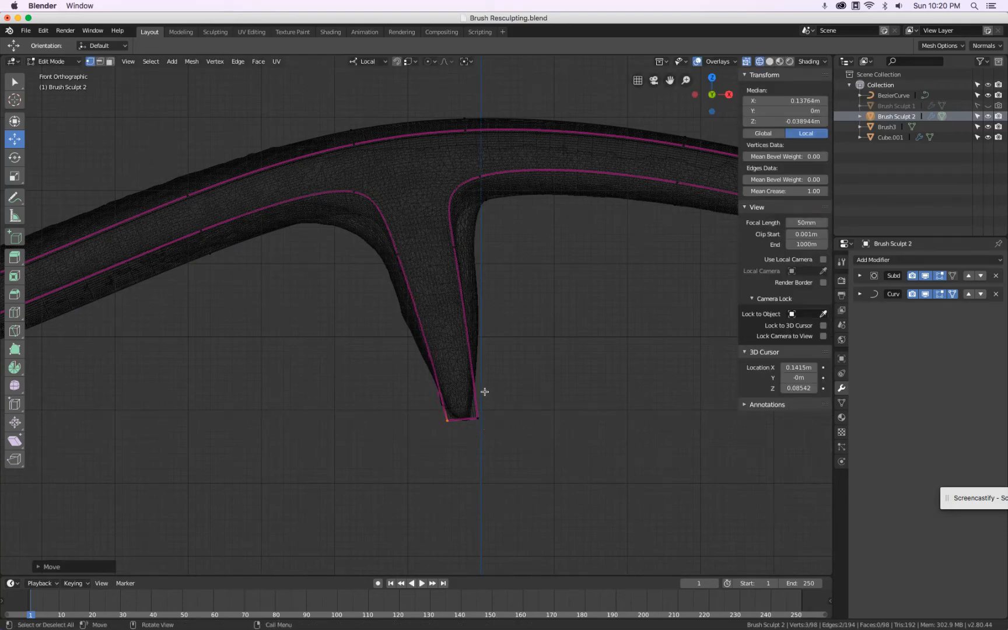
- Hide the Brush3 scan and inspect the prong in object mode with solid shading from the front and from below
{"action": "key", "text": "Tab"}
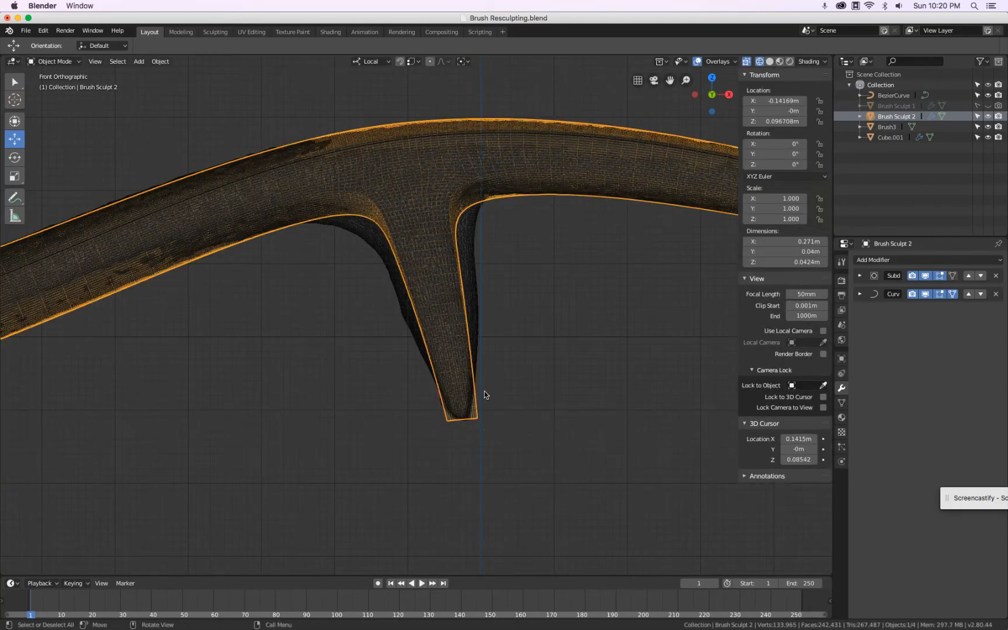
{"action": "left_click", "coordinate": [988, 126]}
{"action": "key", "text": "z"}
{"action": "left_click", "coordinate": [593, 284]}
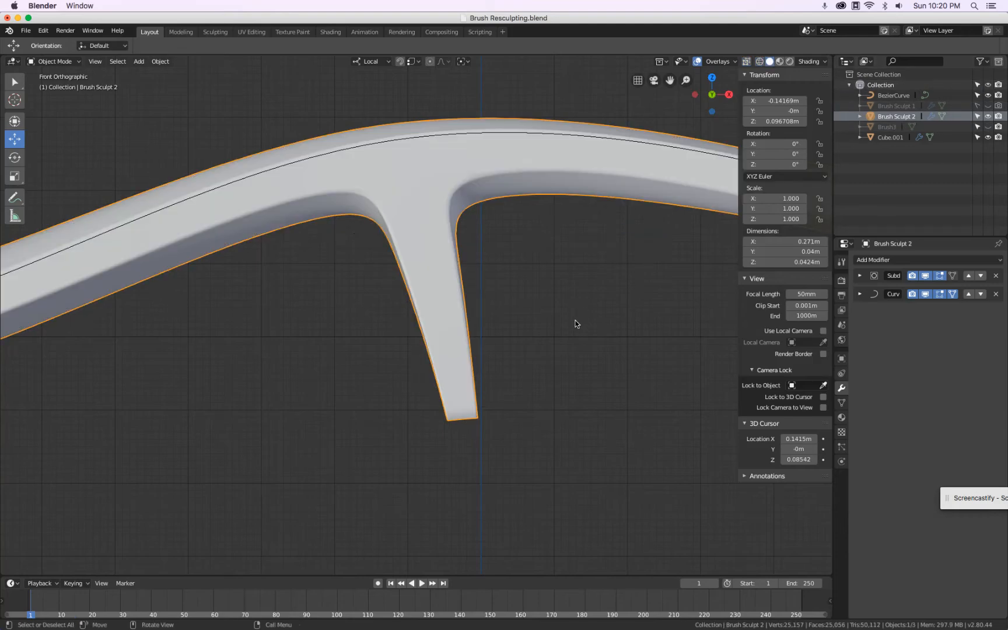
{"action": "mouse_move", "coordinate": [582, 325]}
{"action": "middle_mouse_down"}
{"action": "mouse_move", "coordinate": [502, 313]}
{"action": "mouse_move", "coordinate": [515, 277]}
{"action": "mouse_move", "coordinate": [628, 290]}
{"action": "mouse_move", "coordinate": [603, 320]}
{"action": "middle_mouse_up"}
{"action": "scroll", "coordinate": [602, 316], "scroll_direction": "down", "scroll_amount": 3}
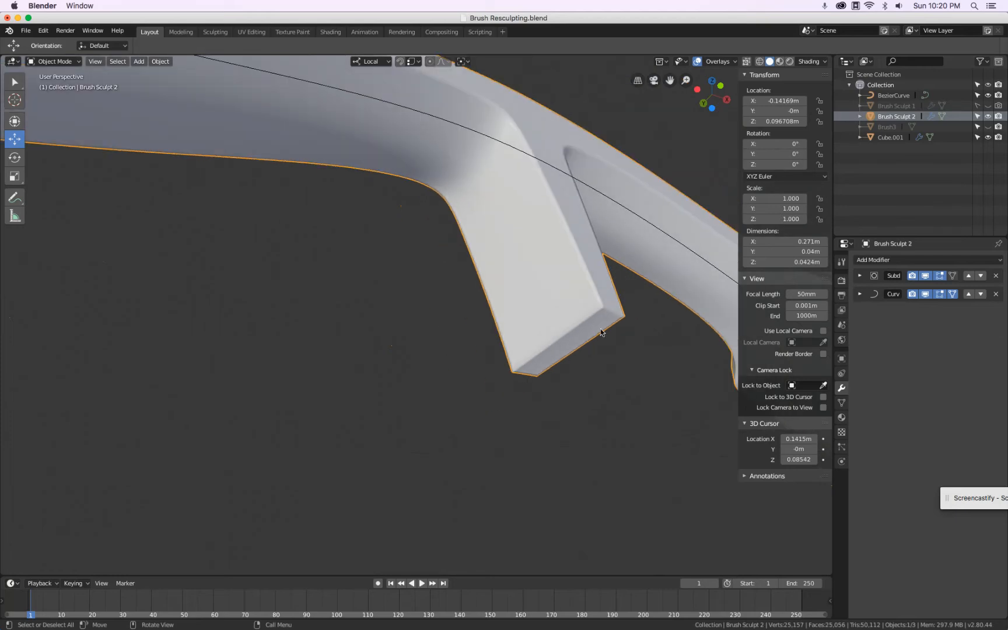
- Set the mean crease of the prong tip's selected −X side edges to 0.00 in edit mode
{"action": "key", "text": "Tab"}
{"action": "scroll", "coordinate": [594, 331], "scroll_direction": "up", "scroll_amount": 5}
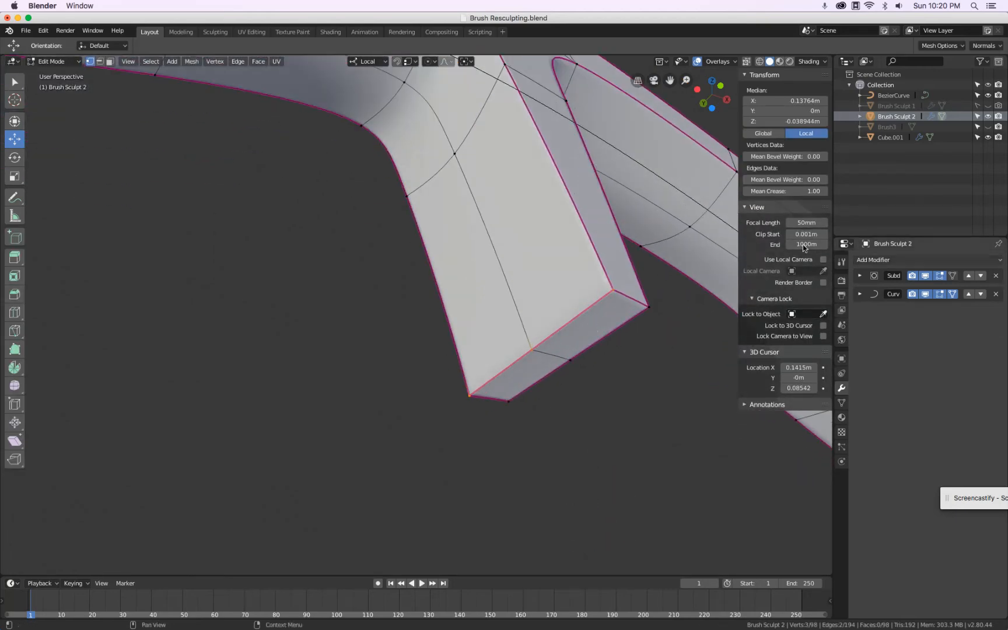
{"action": "left_click_drag", "start_coordinate": [793, 192], "coordinate": [562, 210]}
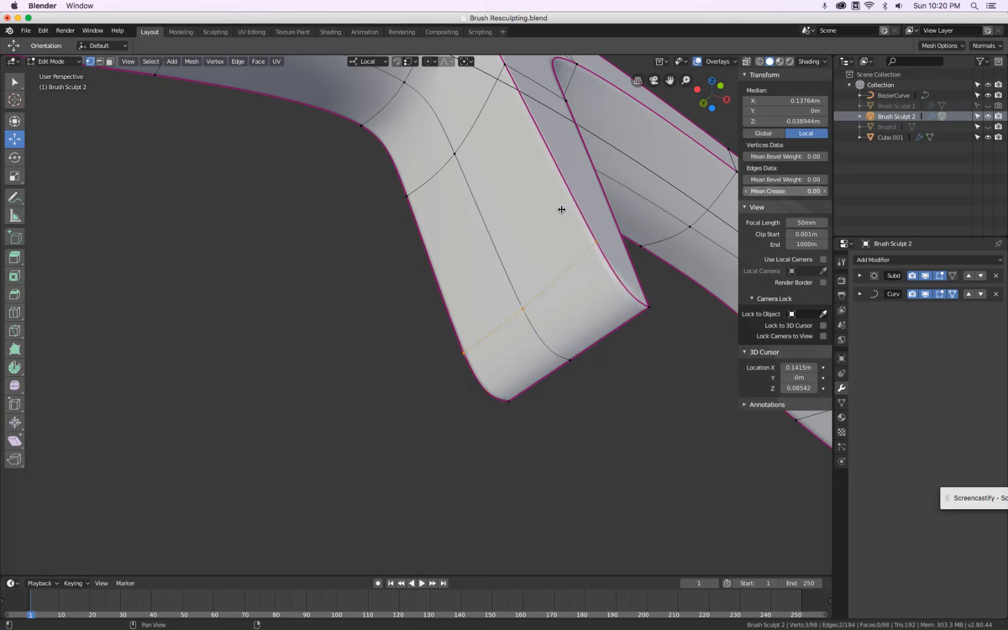
- Select the three vertices along the prong tip's +X side edge and set its mean crease to 0.00
{"action": "middle_click_drag", "start_coordinate": [672, 321], "coordinate": [581, 331]}
{"action": "left_click", "coordinate": [401, 393]}
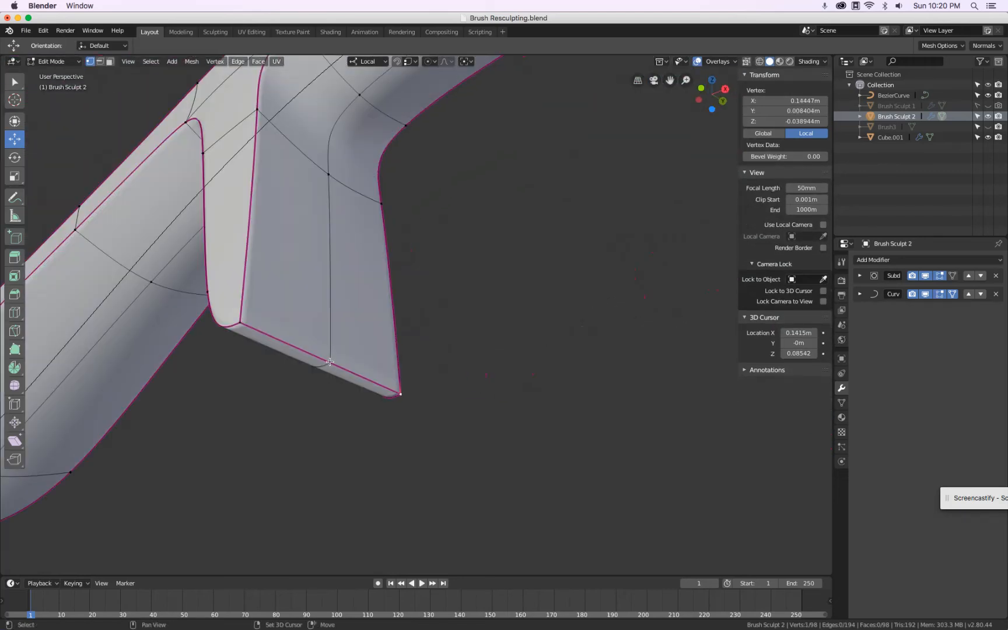
{"action": "left_click", "coordinate": [330, 362], "text": "shift"}
{"action": "left_click", "coordinate": [236, 317], "text": "shift"}
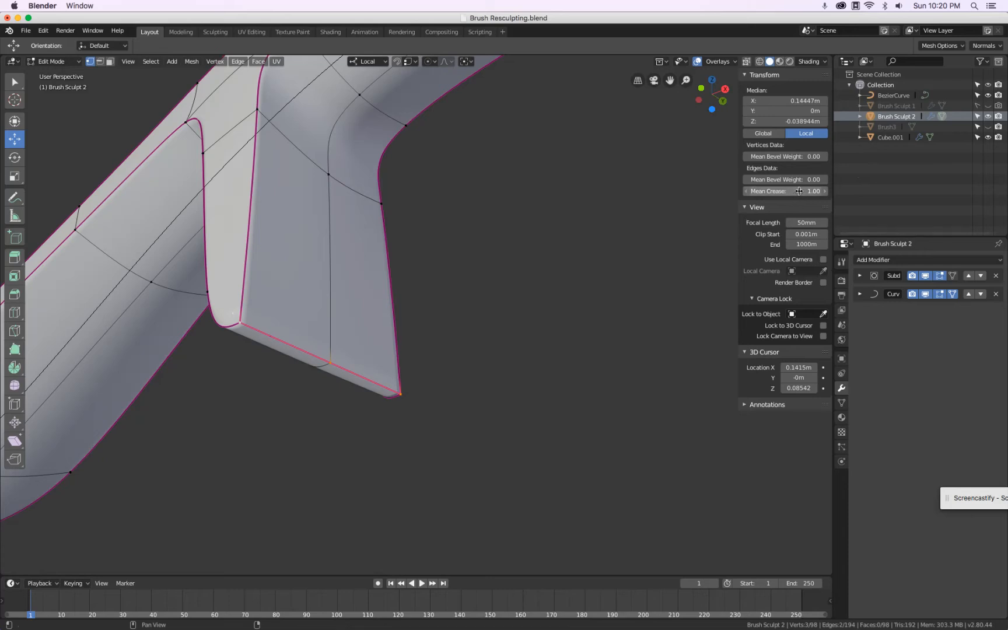
{"action": "left_click_drag", "start_coordinate": [799, 192], "coordinate": [694, 193]}
{"action": "scroll", "coordinate": [584, 272], "scroll_direction": "down", "scroll_amount": 2}
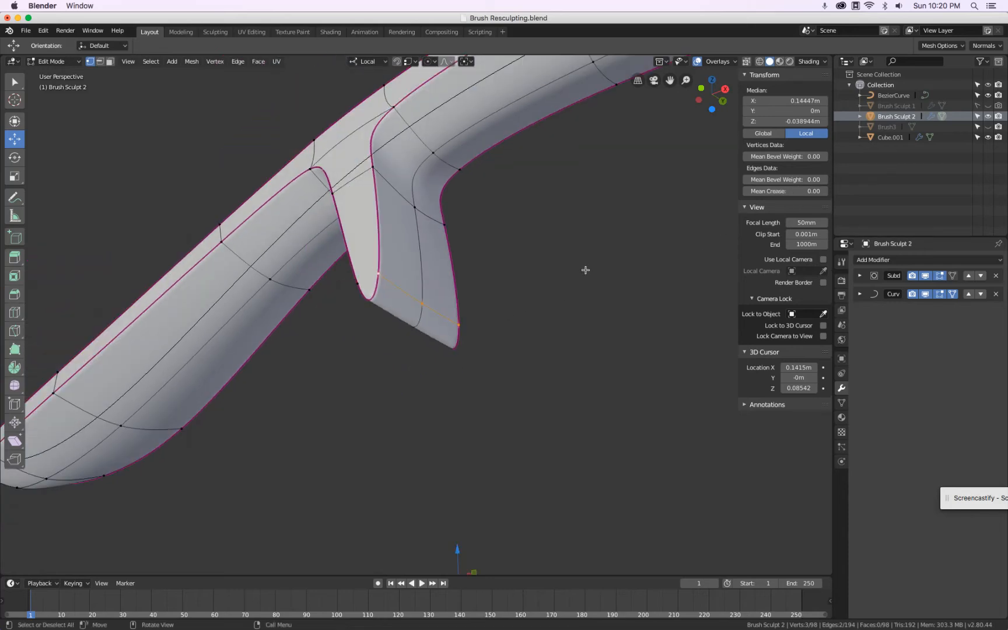
- Cut an edge loop around the prong and slide it down near the rounded tip
{"action": "key", "text": "KP_1"}
{"action": "key", "text": "Tab"}
{"action": "key", "text": "Tab"}
{"action": "scroll", "coordinate": [537, 352], "scroll_direction": "up", "scroll_amount": 2}
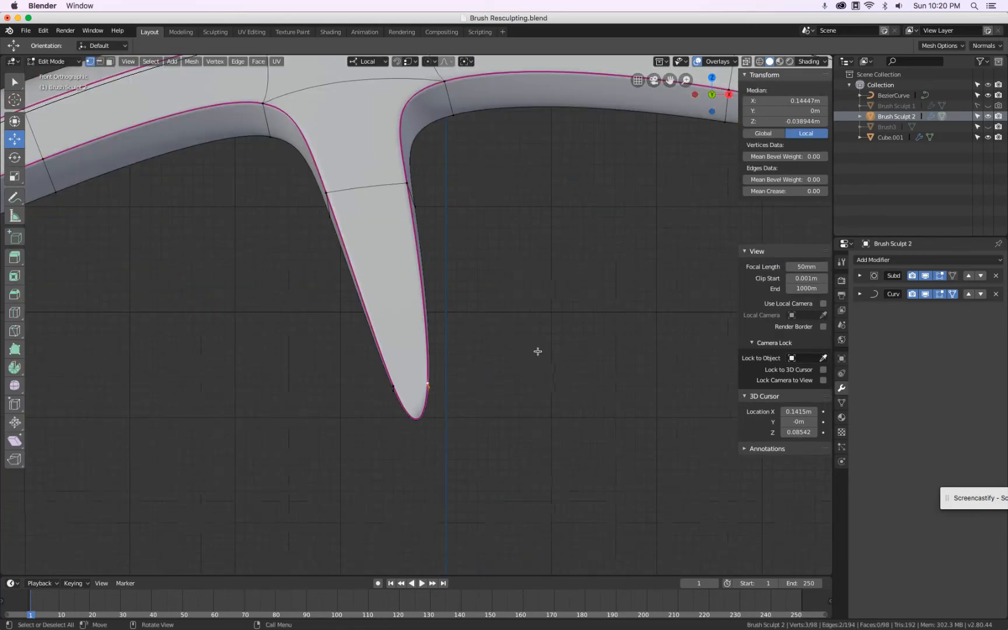
{"action": "middle_click_drag", "start_coordinate": [414, 395], "coordinate": [428, 369]}
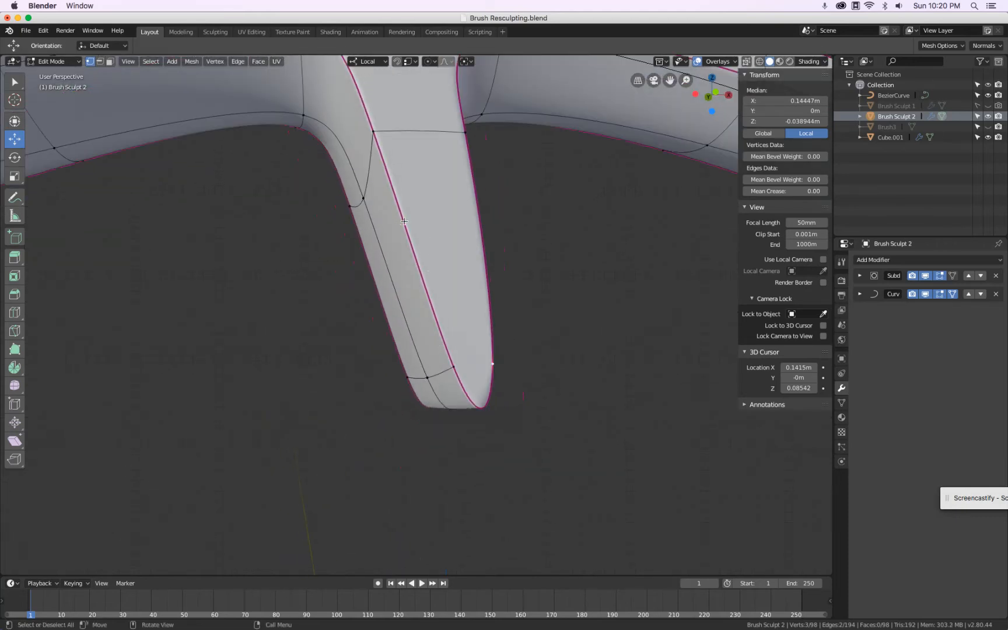
{"action": "key", "text": "ctrl+r"}
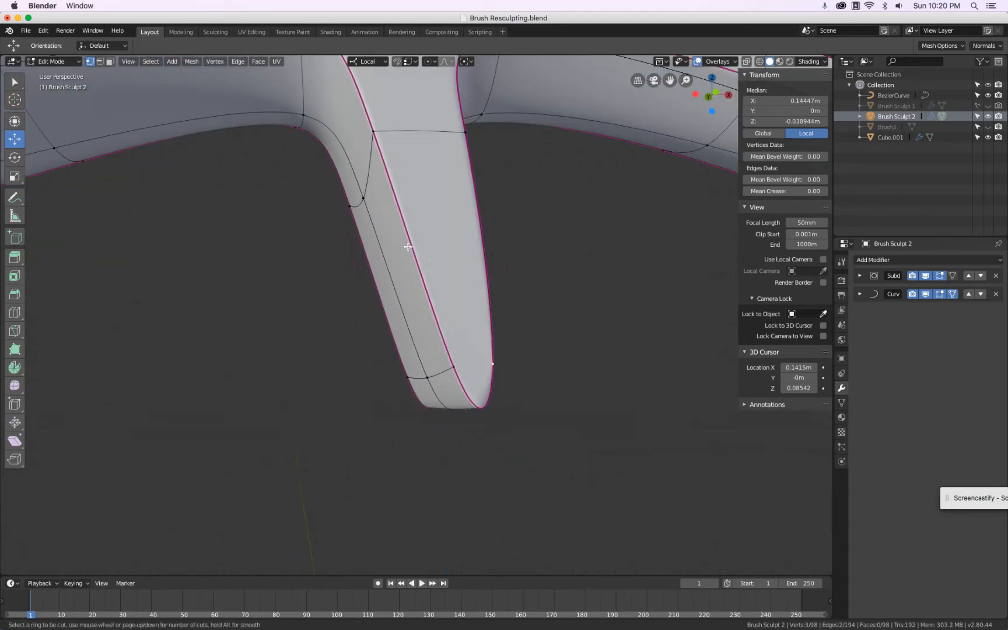
{"action": "middle_click_drag", "start_coordinate": [446, 262], "coordinate": [366, 276]}
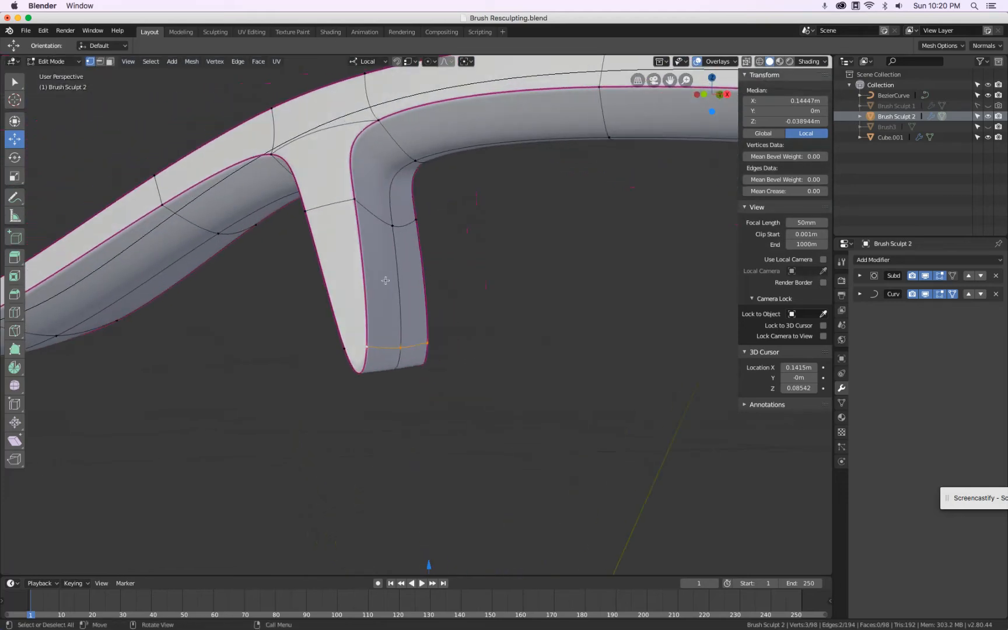
{"action": "left_click", "coordinate": [366, 276]}
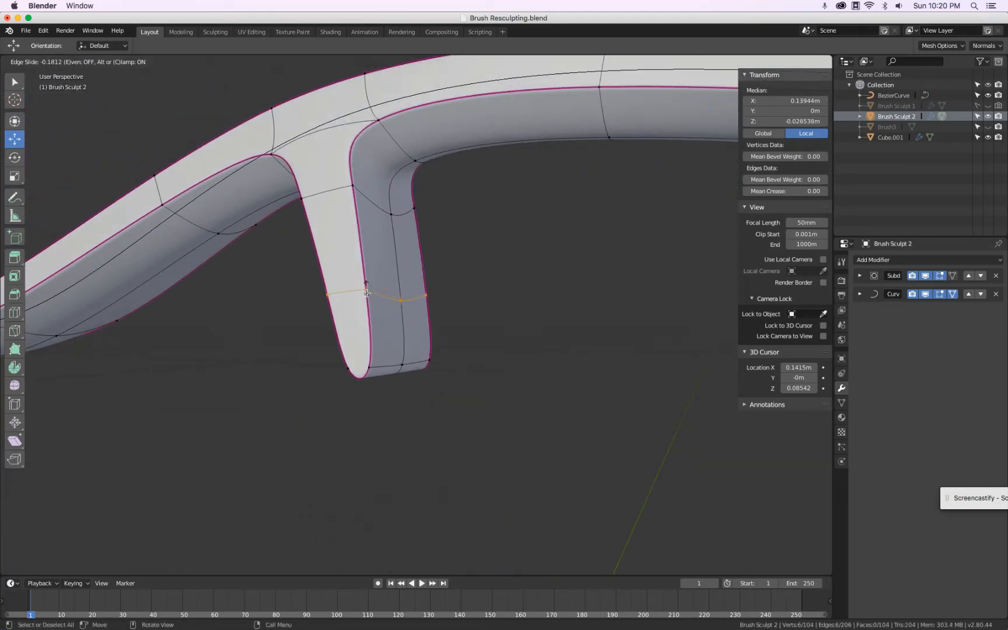
{"action": "left_click", "coordinate": [368, 330]}
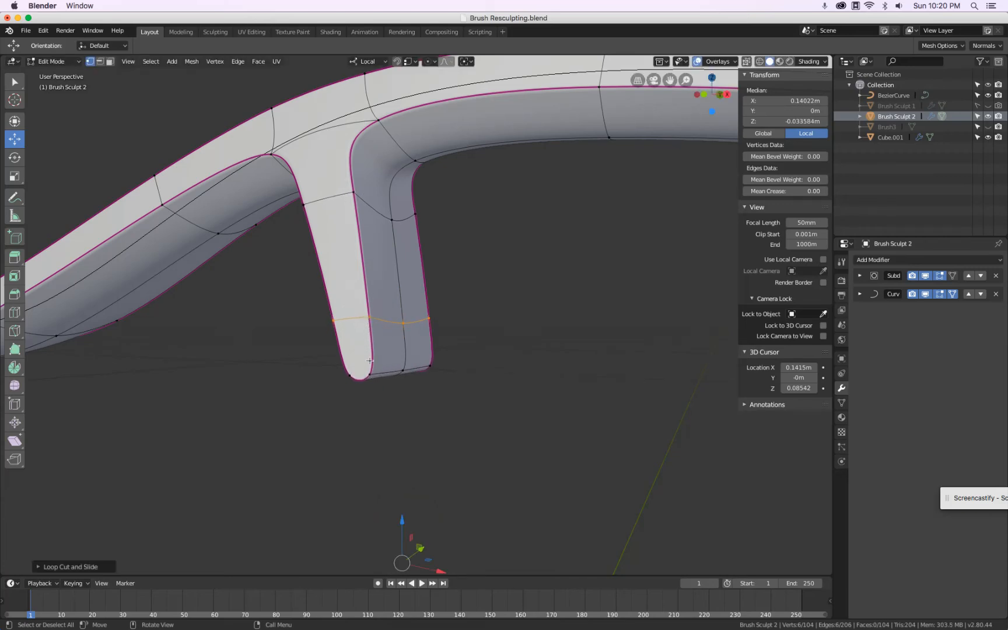
- Turn off both modifiers' viewport display and examine the prong's edge loops from the front and side
{"action": "middle_click_drag", "start_coordinate": [372, 368], "coordinate": [426, 359]}
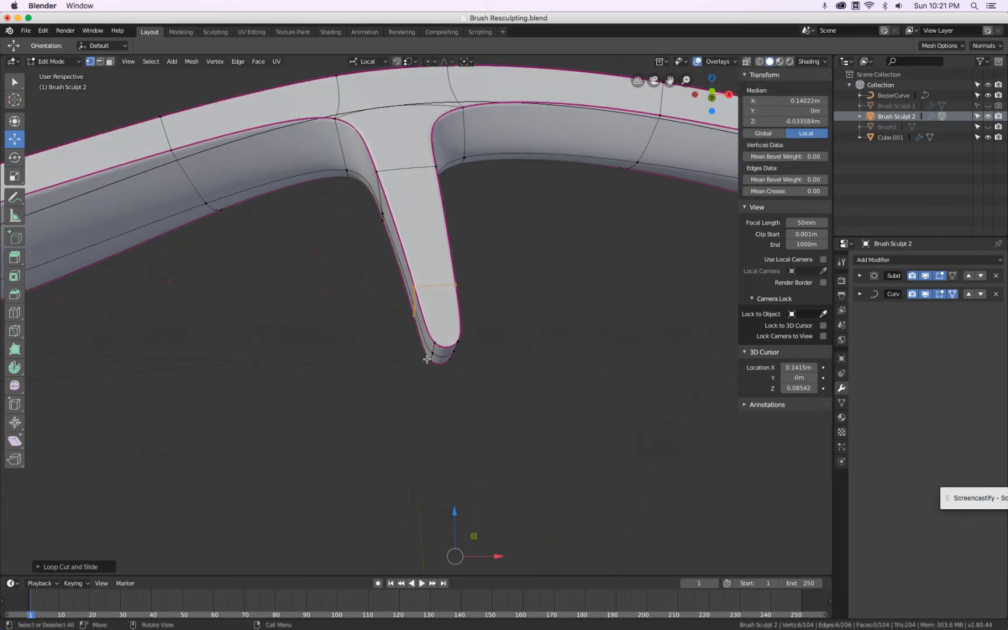
{"action": "left_click_drag", "start_coordinate": [927, 280], "coordinate": [926, 296]}
{"action": "scroll", "coordinate": [633, 397], "scroll_direction": "down", "scroll_amount": 3}
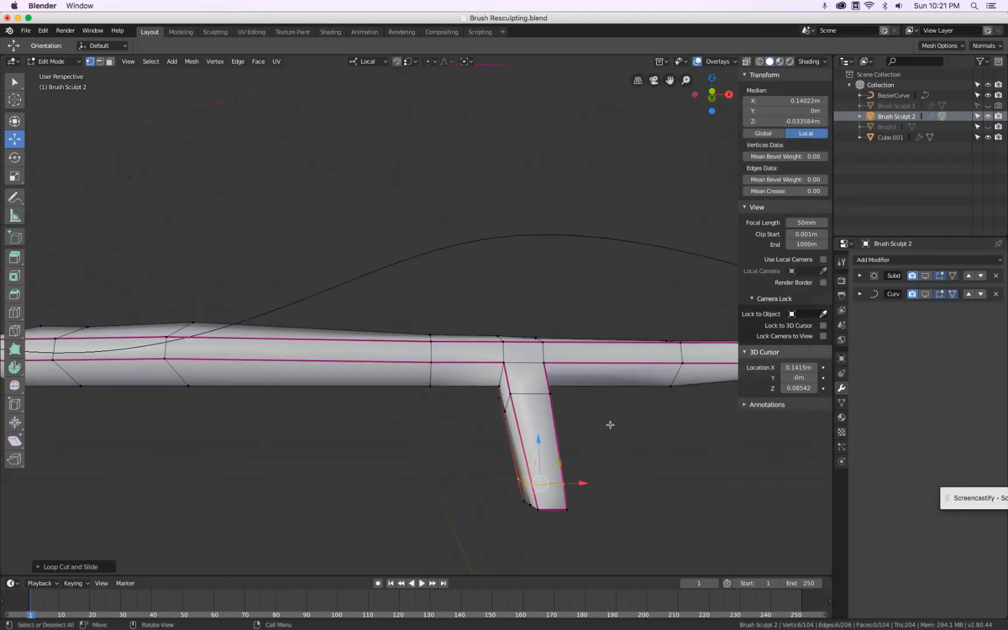
{"action": "middle_click_drag", "start_coordinate": [587, 424], "coordinate": [583, 317], "text": "shift"}
{"action": "scroll", "coordinate": [563, 374], "scroll_direction": "up", "scroll_amount": 4}
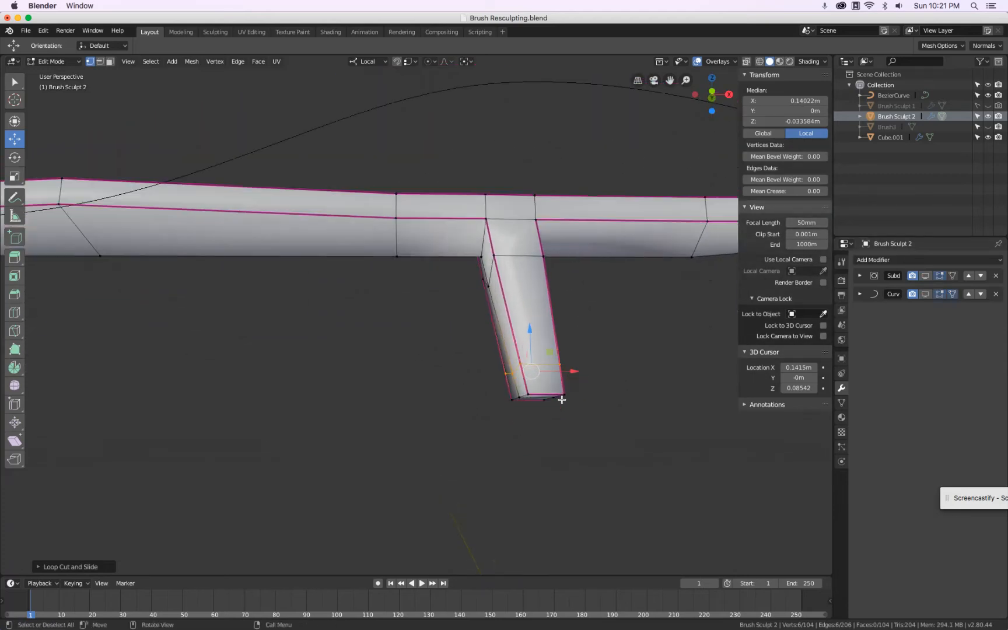
{"action": "key", "text": "KP_1"}
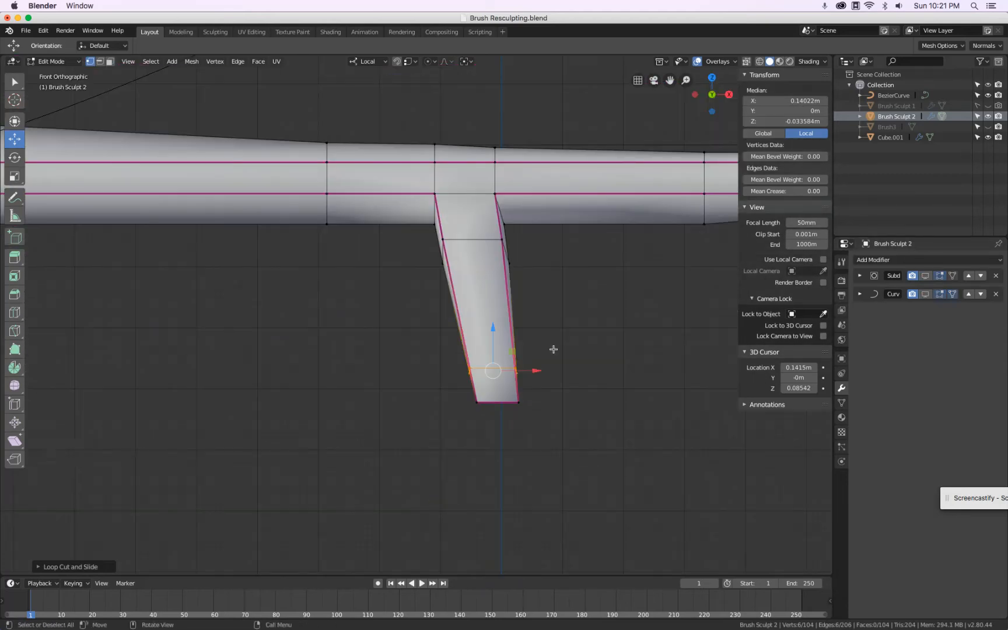
{"action": "key", "text": "KP_3"}
{"action": "key", "text": "KP_1"}
{"action": "key", "text": "KP_3"}
{"action": "key", "text": "KP_1"}
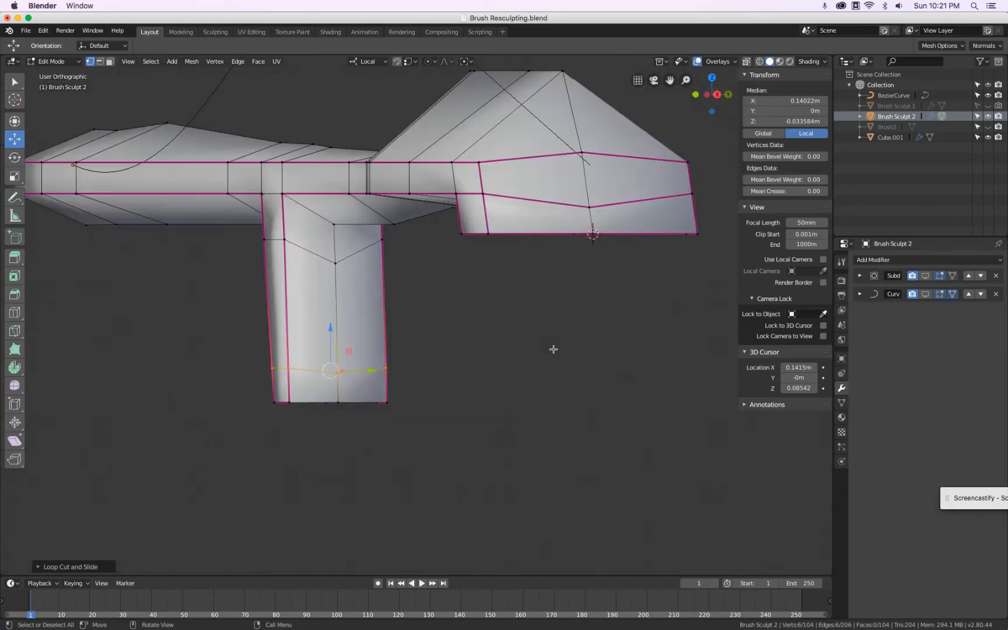
{"action": "scroll", "coordinate": [565, 353], "scroll_direction": "up", "scroll_amount": 4}
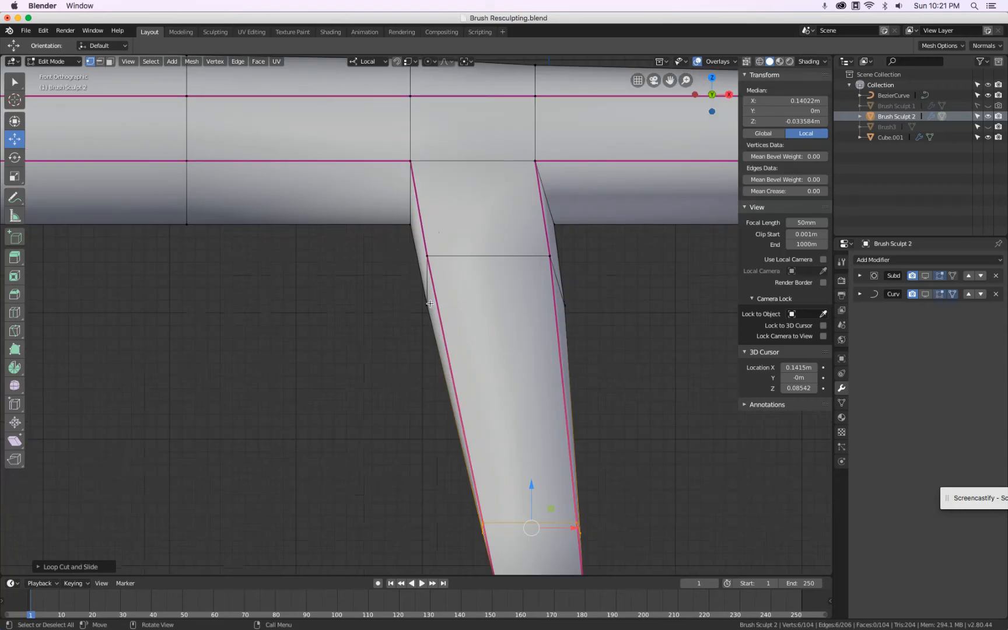
- Slide the side vertex of the prong's upper loop on the +X side up along its edge, level with the front vertices
{"action": "left_click", "coordinate": [427, 305]}
{"action": "left_click", "coordinate": [569, 309], "text": "shift"}
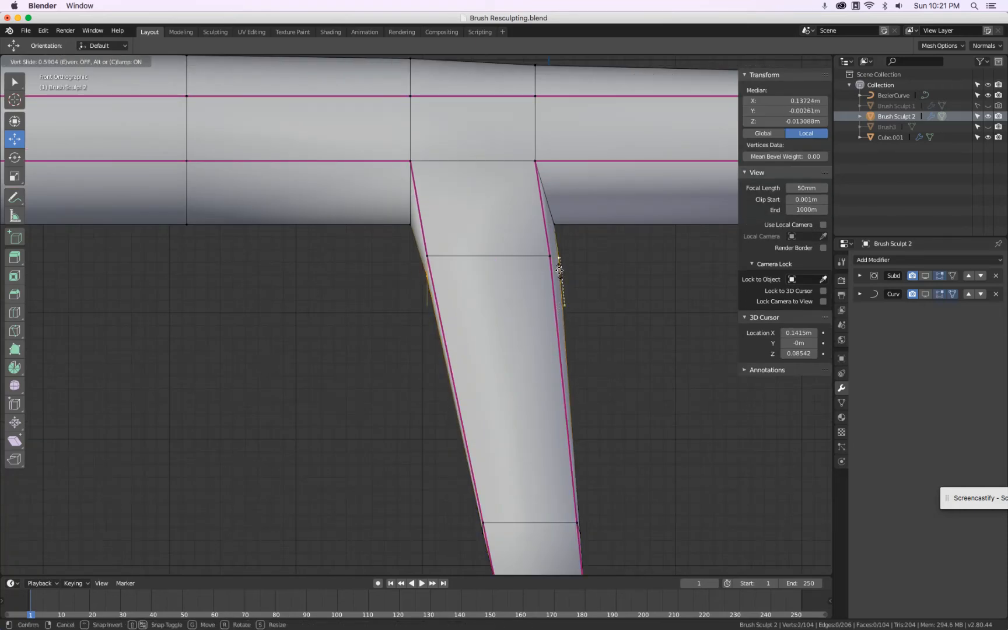
{"action": "left_click", "coordinate": [564, 302]}
{"action": "key", "text": "shift+v"}
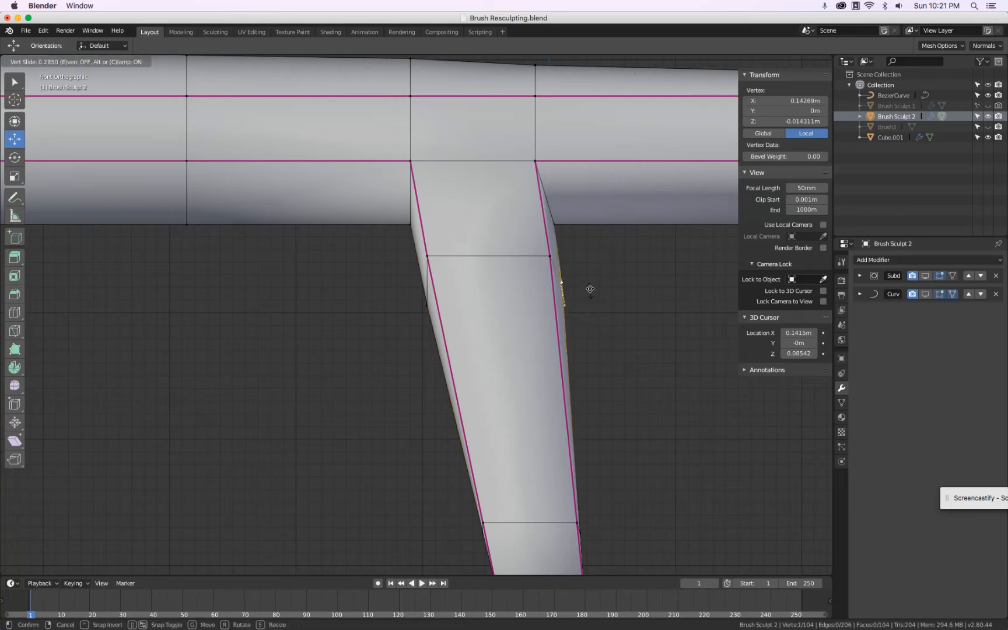
{"action": "left_click", "coordinate": [588, 268]}
- Slide the upper loop's −X side vertex up along its edge to match, and nudge the +X side vertex slightly down
{"action": "left_click", "coordinate": [428, 300]}
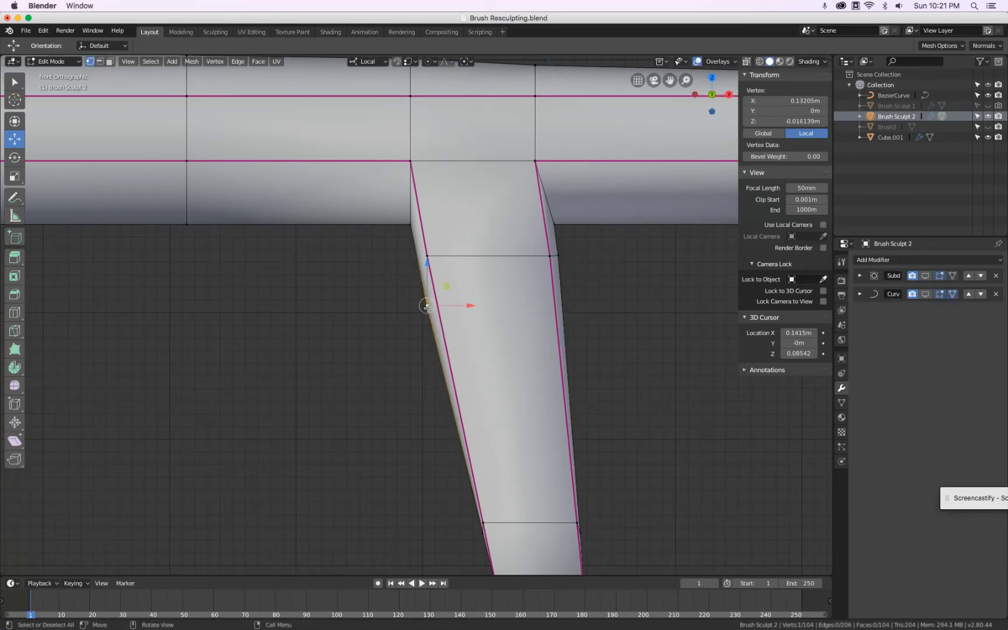
{"action": "key", "text": "shift+v"}
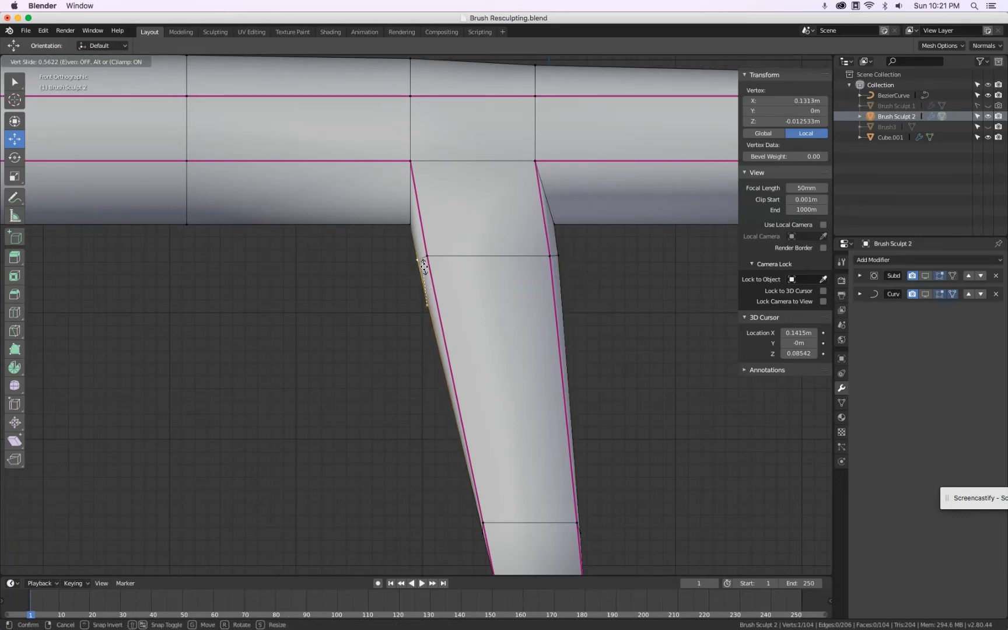
{"action": "left_click", "coordinate": [419, 261]}
{"action": "left_click", "coordinate": [561, 257]}
{"action": "key", "text": "shift+v"}
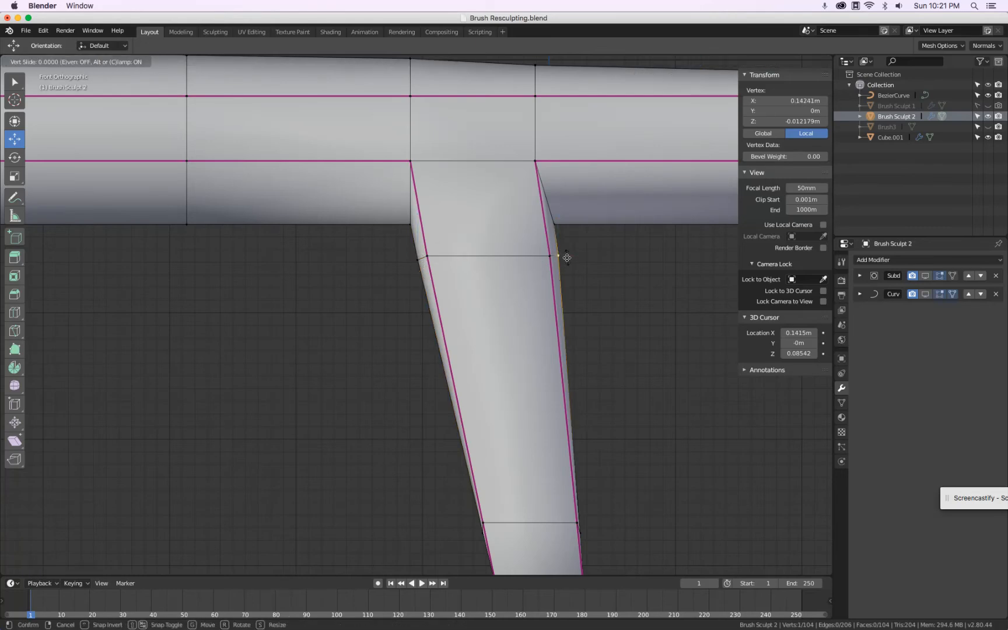
{"action": "left_click", "coordinate": [563, 260]}
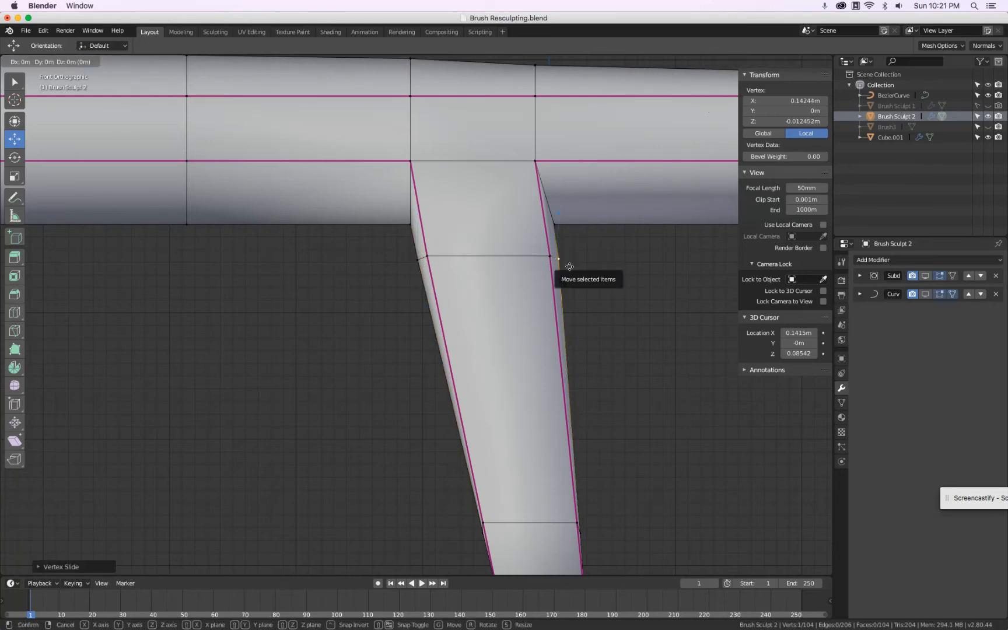
- Select the edge loop near the prong's tip and flatten it along Z
{"action": "scroll", "coordinate": [569, 280], "scroll_direction": "down", "scroll_amount": 2}
{"action": "scroll", "coordinate": [573, 309], "scroll_direction": "down", "scroll_amount": 1}
{"action": "middle_click_drag", "start_coordinate": [575, 350], "coordinate": [563, 294], "text": "shift"}
{"action": "scroll", "coordinate": [515, 357], "scroll_direction": "up", "scroll_amount": 7}
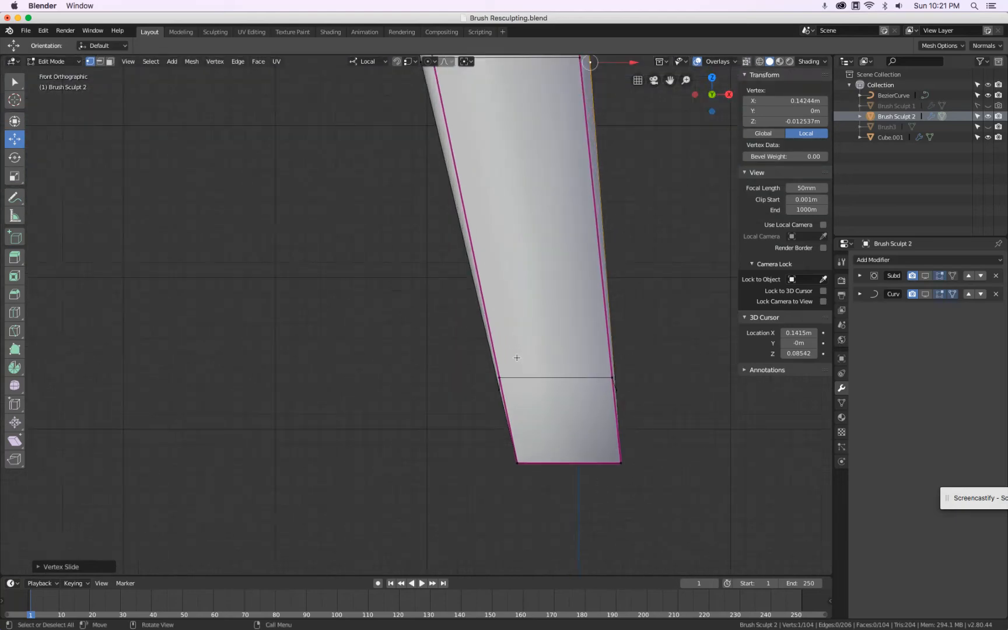
{"action": "middle_click_drag", "start_coordinate": [515, 358], "coordinate": [523, 347]}
{"action": "scroll", "coordinate": [524, 347], "scroll_direction": "down", "scroll_amount": 5}
{"action": "left_click", "coordinate": [568, 360]}
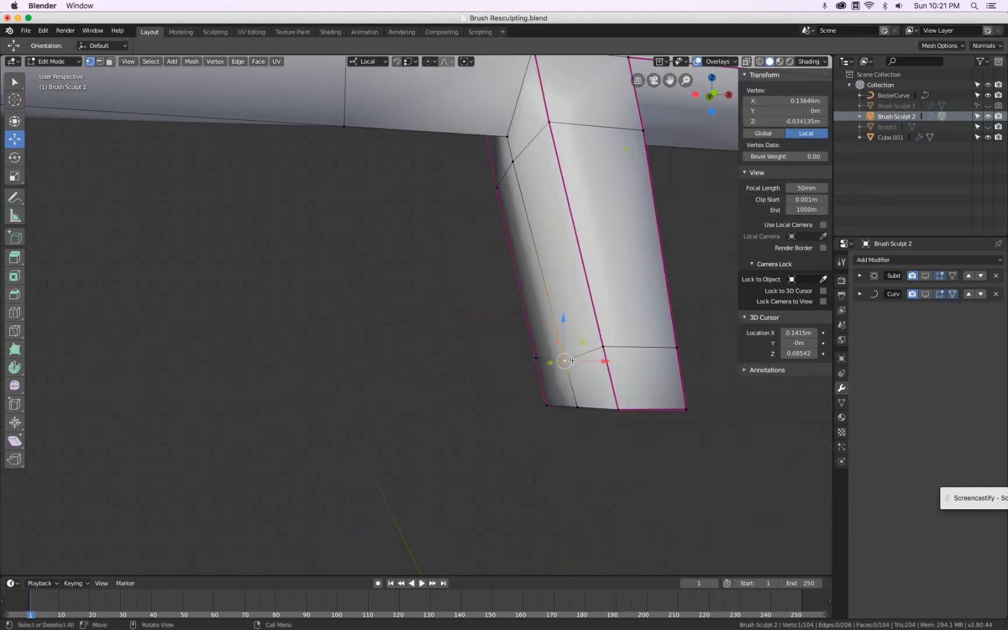
{"action": "left_click", "coordinate": [627, 348], "text": "alt"}
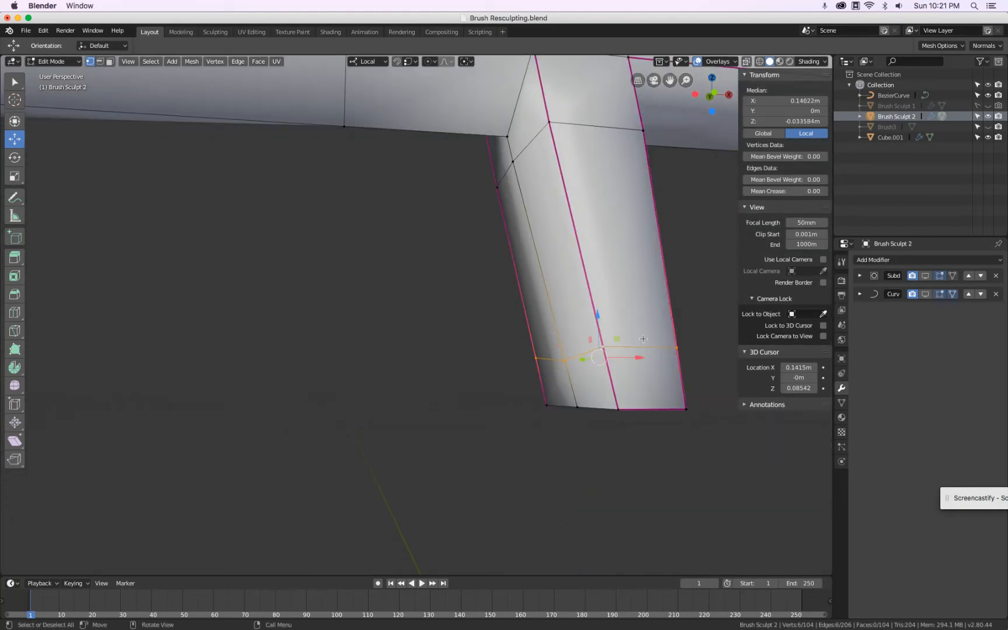
{"action": "key", "text": "s"}
{"action": "left_click", "coordinate": [643, 338]}
{"action": "key", "text": "KP_1"}
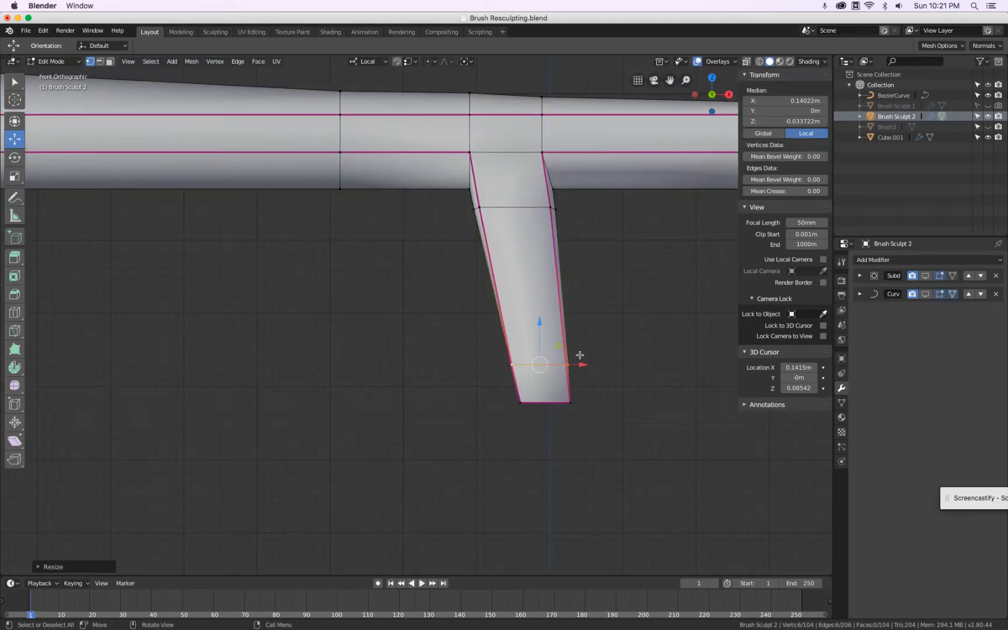
- Turn on both modifiers' viewport display and examine the curved prong and its junction with the handle from the front
{"action": "left_click", "coordinate": [926, 293]}
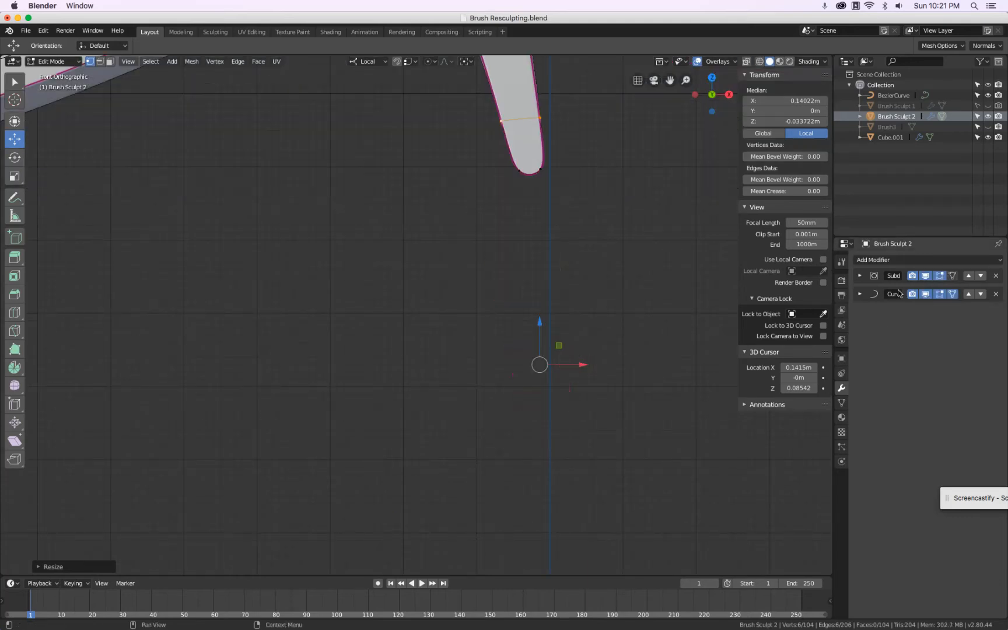
{"action": "scroll", "coordinate": [567, 295], "scroll_direction": "up", "scroll_amount": 3}
{"action": "scroll", "coordinate": [567, 295], "scroll_direction": "down", "scroll_amount": 8}
{"action": "scroll", "coordinate": [578, 252], "scroll_direction": "up", "scroll_amount": 1}
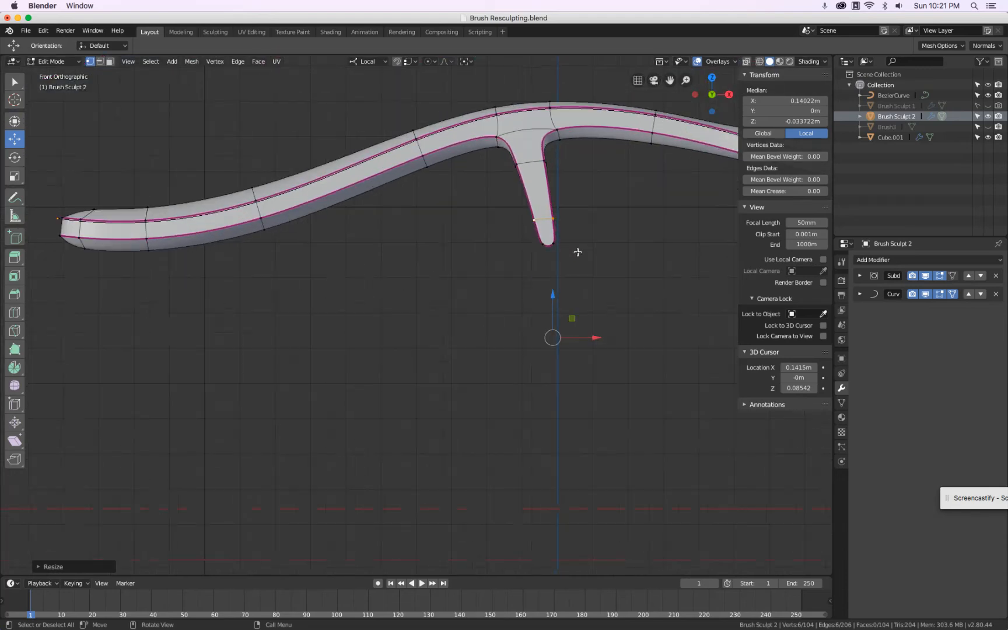
{"action": "scroll", "coordinate": [572, 239], "scroll_direction": "up", "scroll_amount": 3}
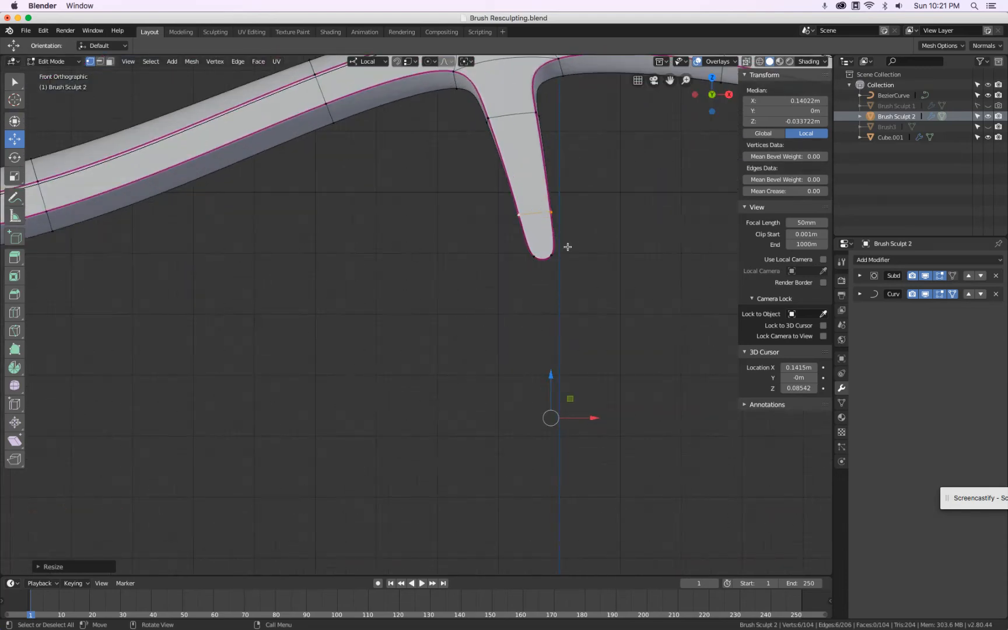
{"action": "middle_click_drag", "start_coordinate": [558, 171], "coordinate": [531, 243], "text": "shift"}
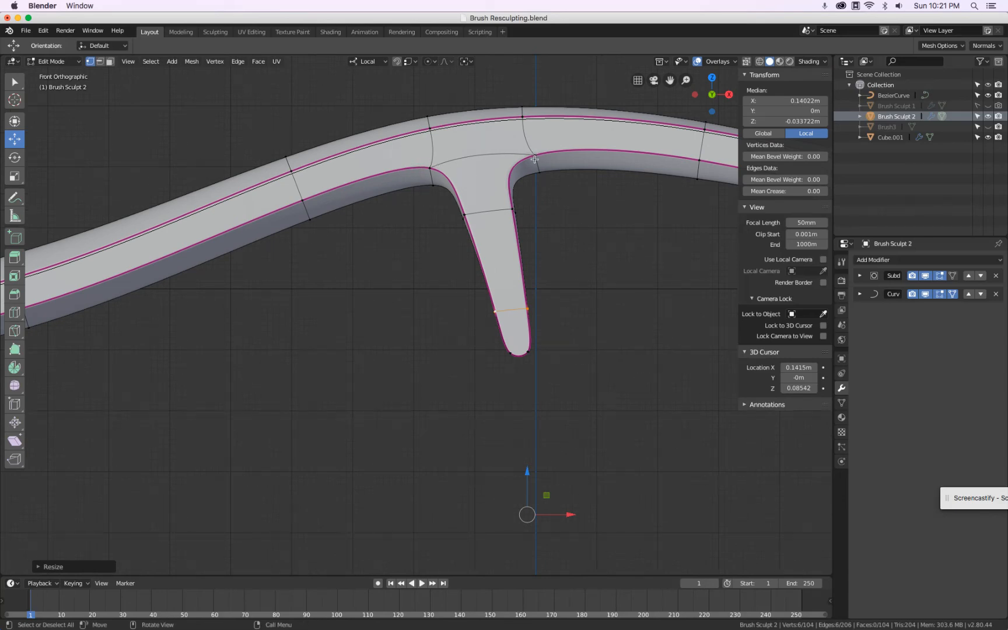
- Turn off both modifiers' viewport display and dissolve the selected edge loop near the prong's tip
{"action": "left_click", "coordinate": [925, 276]}
{"action": "left_click", "coordinate": [925, 294]}
{"action": "middle_click_drag", "start_coordinate": [619, 397], "coordinate": [562, 237], "text": "shift"}
{"action": "scroll", "coordinate": [532, 290], "scroll_direction": "up", "scroll_amount": 2}
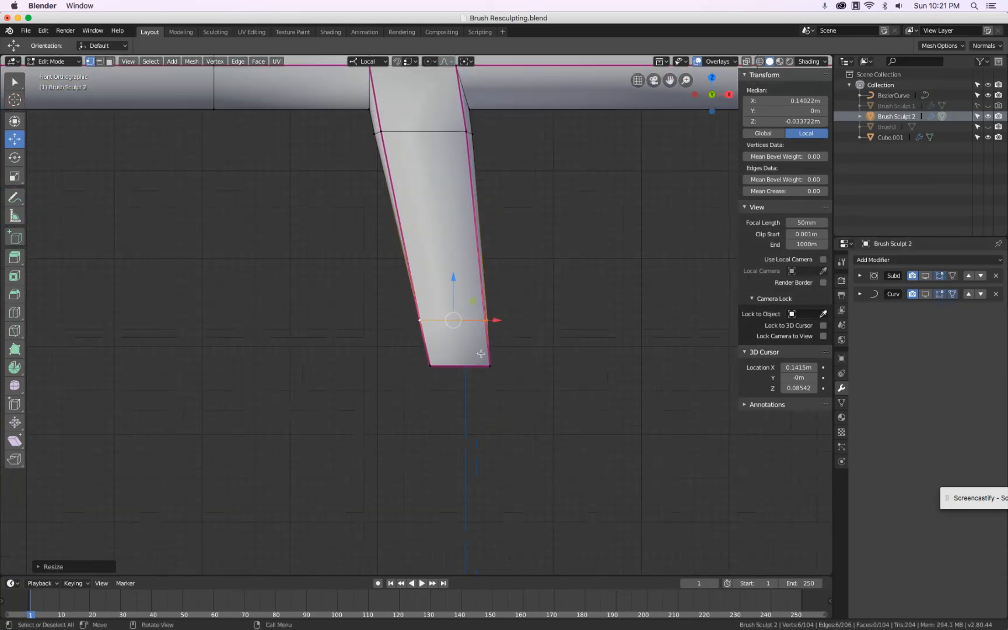
{"action": "scroll", "coordinate": [426, 343], "scroll_direction": "down", "scroll_amount": 2}
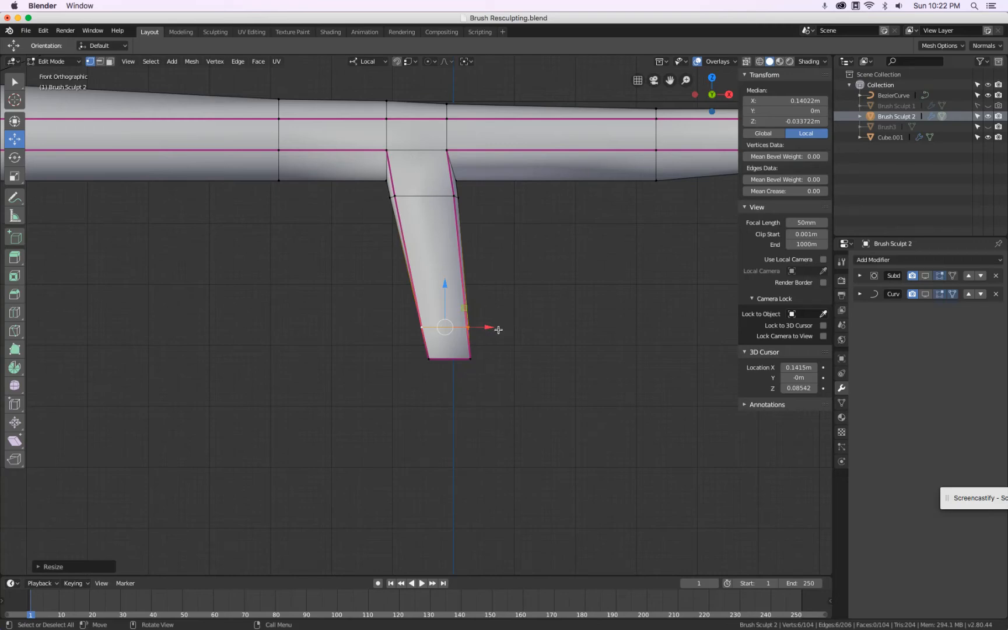
{"action": "key", "text": "x"}
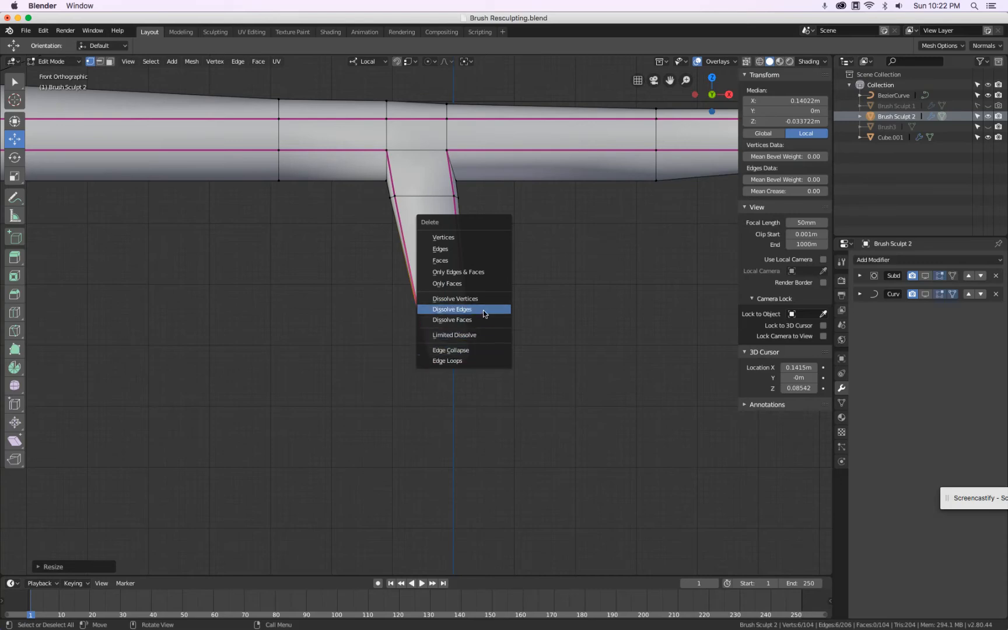
{"action": "left_click", "coordinate": [483, 310]}
- Select all six vertices of the prong's end and rotate them −8.43° in the front view
{"action": "left_click", "coordinate": [405, 337]}
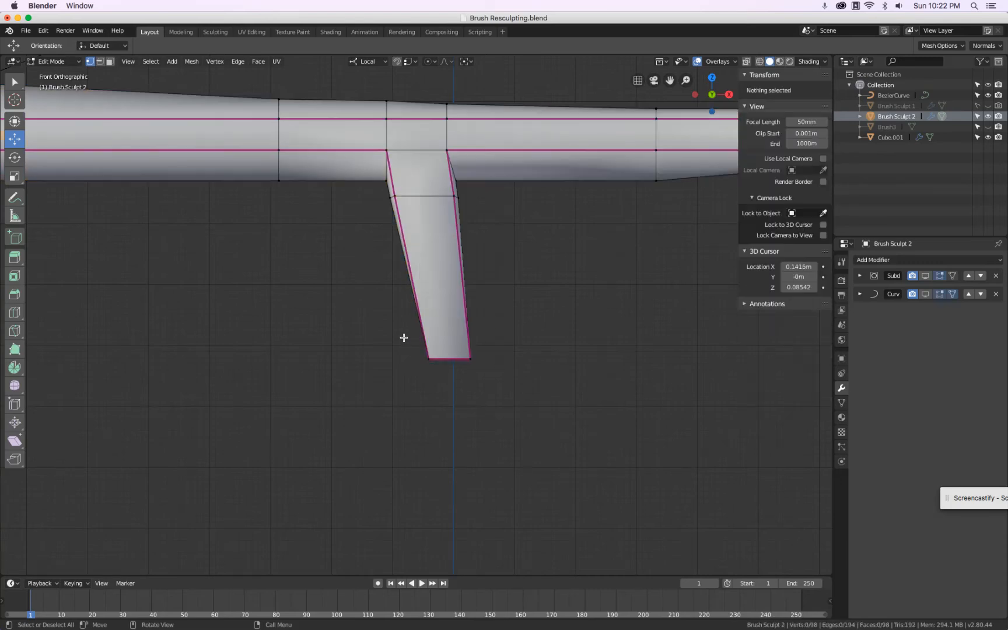
{"action": "left_click_drag", "start_coordinate": [397, 320], "coordinate": [548, 420]}
{"action": "middle_click_drag", "start_coordinate": [548, 420], "coordinate": [488, 286]}
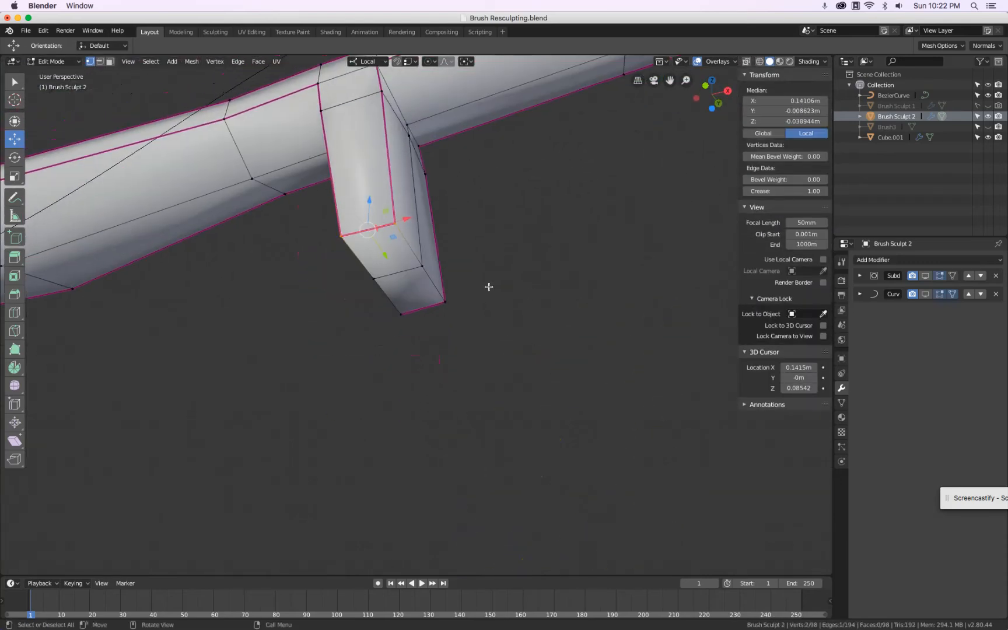
{"action": "left_click_drag", "start_coordinate": [359, 258], "coordinate": [472, 320]}
{"action": "middle_click_drag", "start_coordinate": [473, 320], "coordinate": [519, 349]}
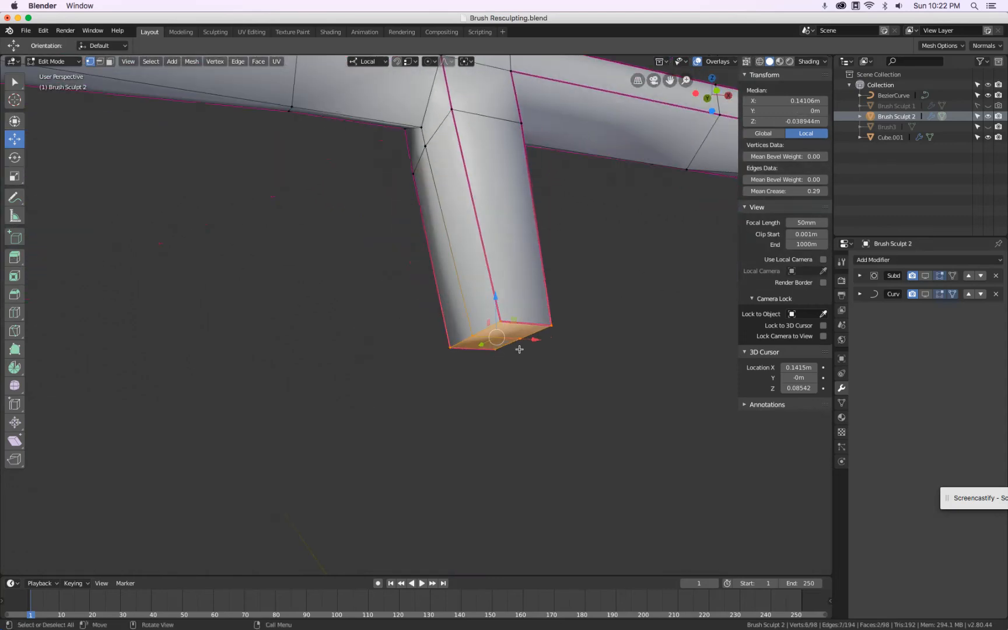
{"action": "key", "text": "KP_1"}
{"action": "scroll", "coordinate": [500, 347], "scroll_direction": "up", "scroll_amount": 1}
{"action": "key", "text": "r"}
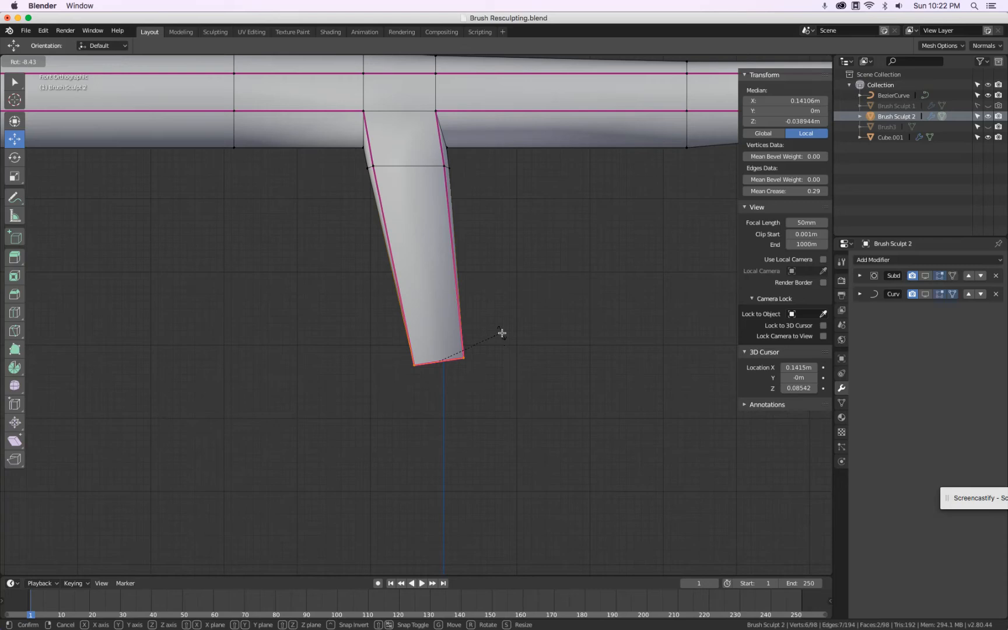
{"action": "left_click", "coordinate": [501, 333]}
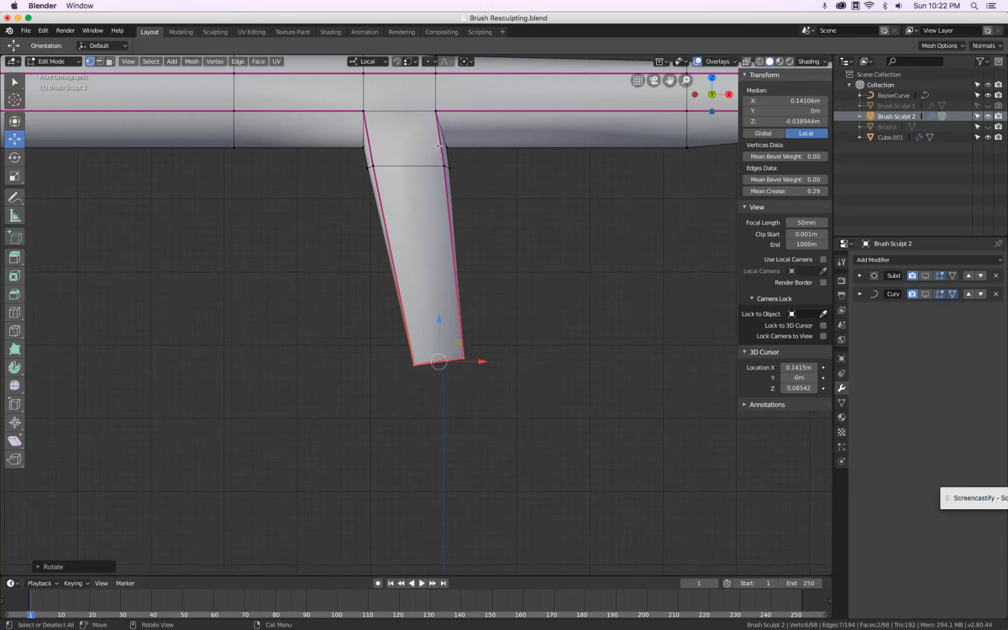
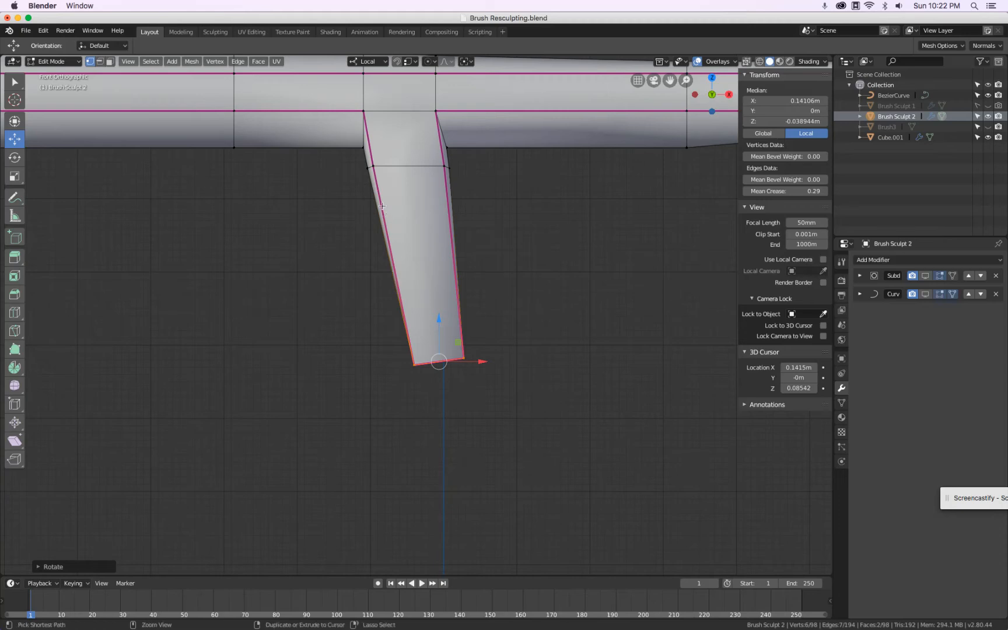
- Cut an edge loop around the prong and slide it down close to the tilted end
{"action": "key", "text": "ctrl+r"}
{"action": "left_click", "coordinate": [382, 206]}
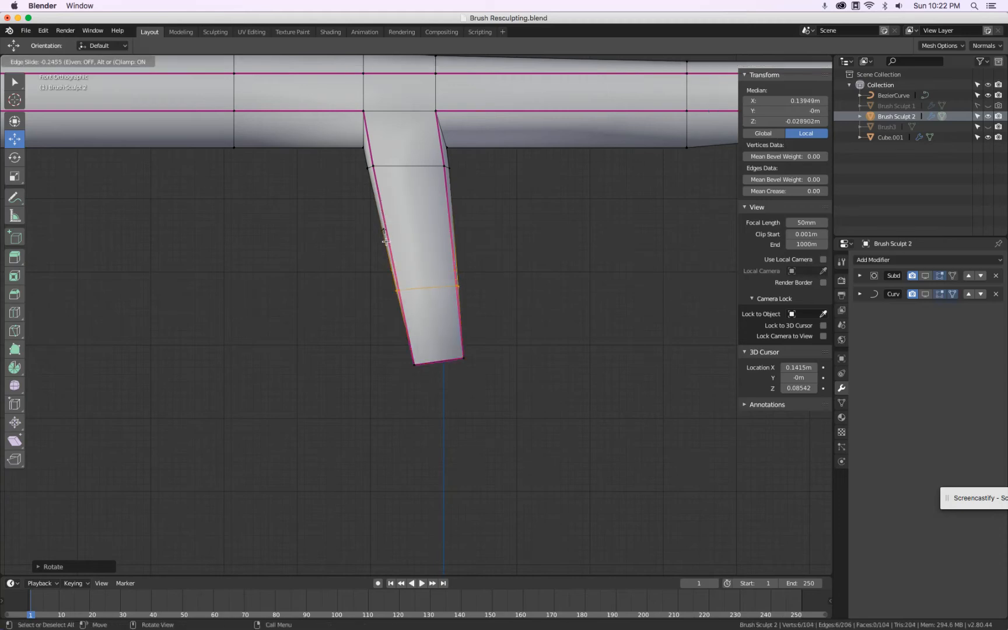
{"action": "left_click", "coordinate": [392, 283]}
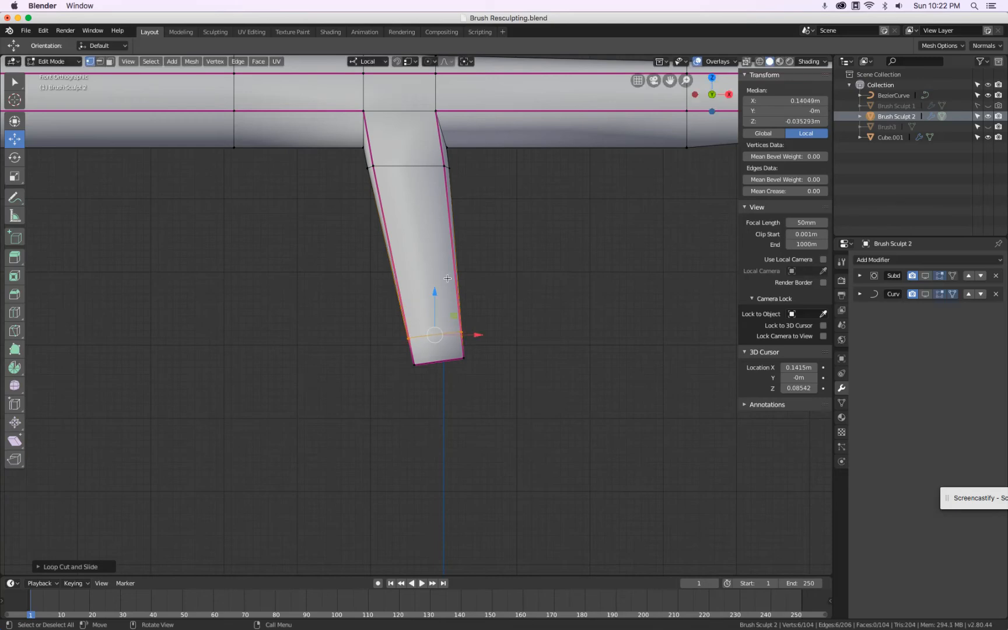
- Turn on both modifiers' viewport display and examine the prong's rounded tip from the front
{"action": "left_click", "coordinate": [926, 275]}
{"action": "left_click", "coordinate": [925, 294]}
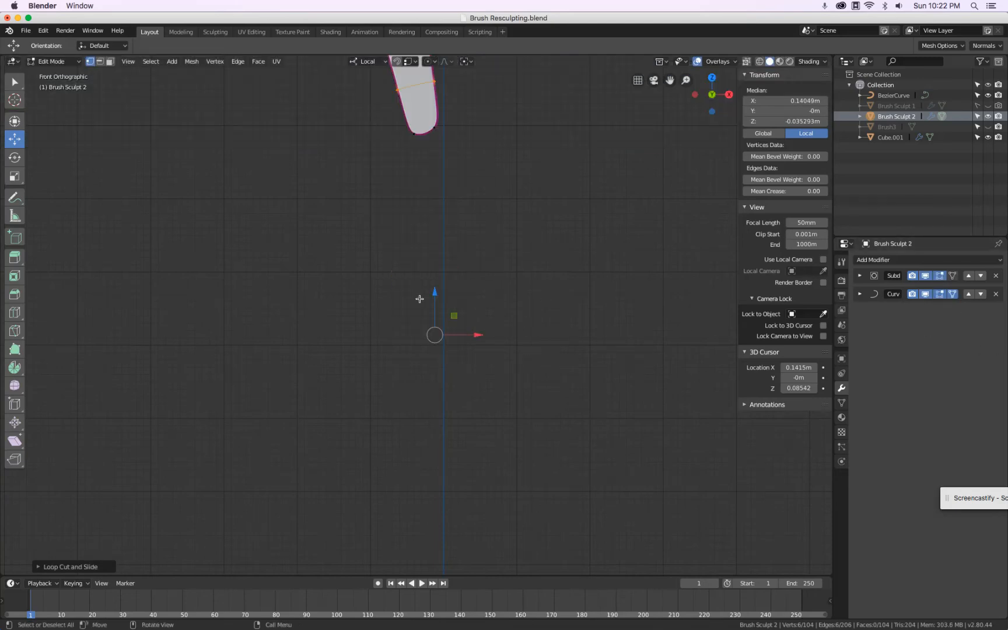
{"action": "scroll", "coordinate": [418, 297], "scroll_direction": "down", "scroll_amount": 3}
{"action": "middle_click_drag", "start_coordinate": [426, 242], "coordinate": [437, 310], "text": "shift"}
{"action": "scroll", "coordinate": [437, 254], "scroll_direction": "up", "scroll_amount": 4}
{"action": "scroll", "coordinate": [439, 239], "scroll_direction": "up", "scroll_amount": 3}
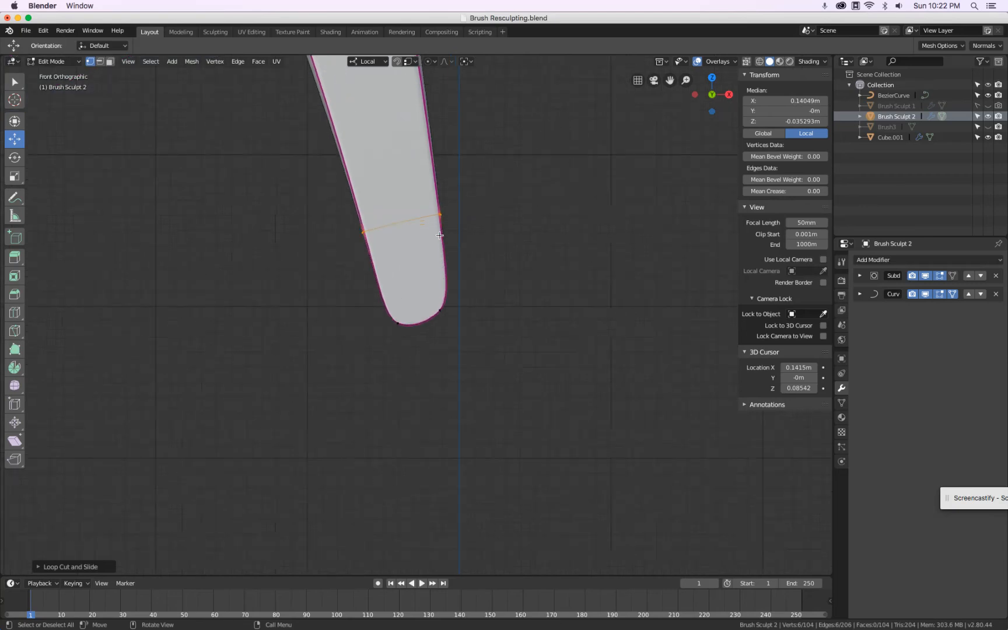
{"action": "scroll", "coordinate": [440, 236], "scroll_direction": "down", "scroll_amount": 4}
{"action": "scroll", "coordinate": [440, 236], "scroll_direction": "up", "scroll_amount": 1}
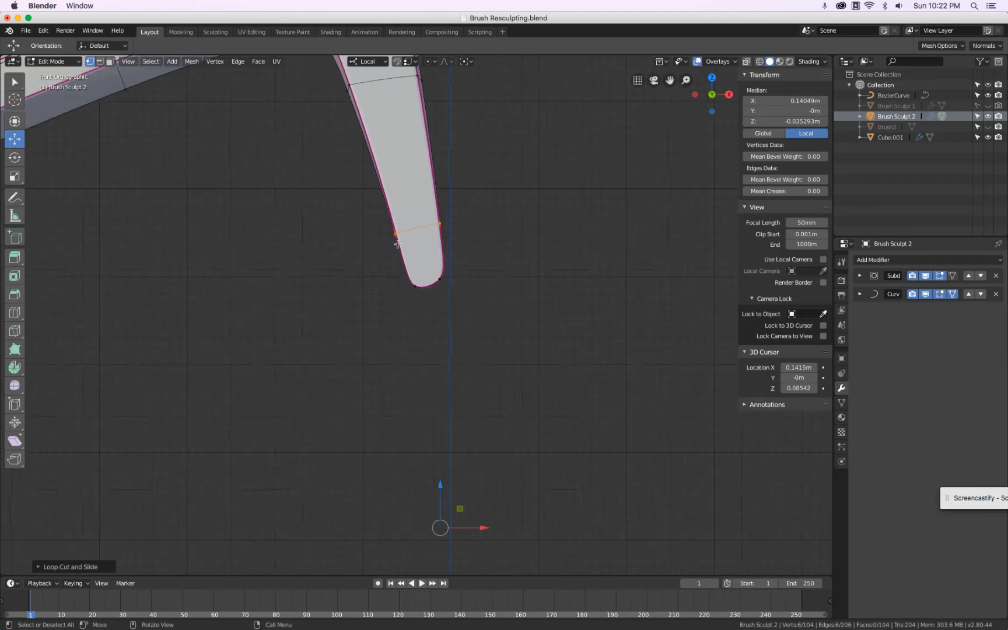
- Select the lower loop's three −X side vertices and edge-slide them up by about 0.07 to level the loop
{"action": "key", "text": "a"}
{"action": "key", "text": "a"}
{"action": "key", "text": "b"}
{"action": "left_click_drag", "start_coordinate": [387, 228], "coordinate": [403, 241]}
{"action": "middle_click_drag", "start_coordinate": [374, 243], "coordinate": [392, 242]}
{"action": "left_click", "coordinate": [418, 217], "text": "shift"}
{"action": "key", "text": "KP_1"}
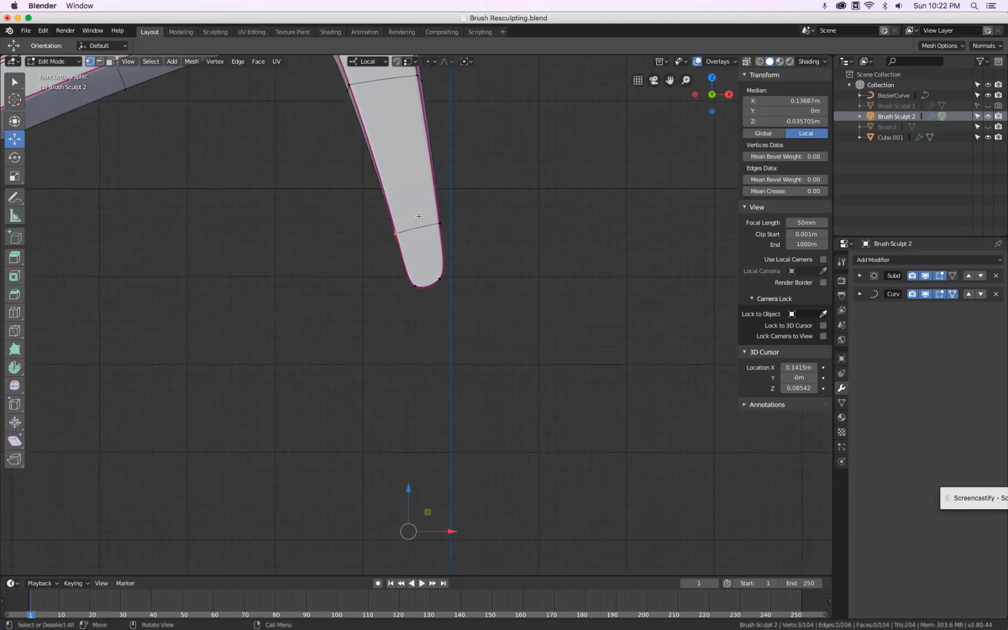
{"action": "key", "text": "g"}
{"action": "key", "text": "g"}
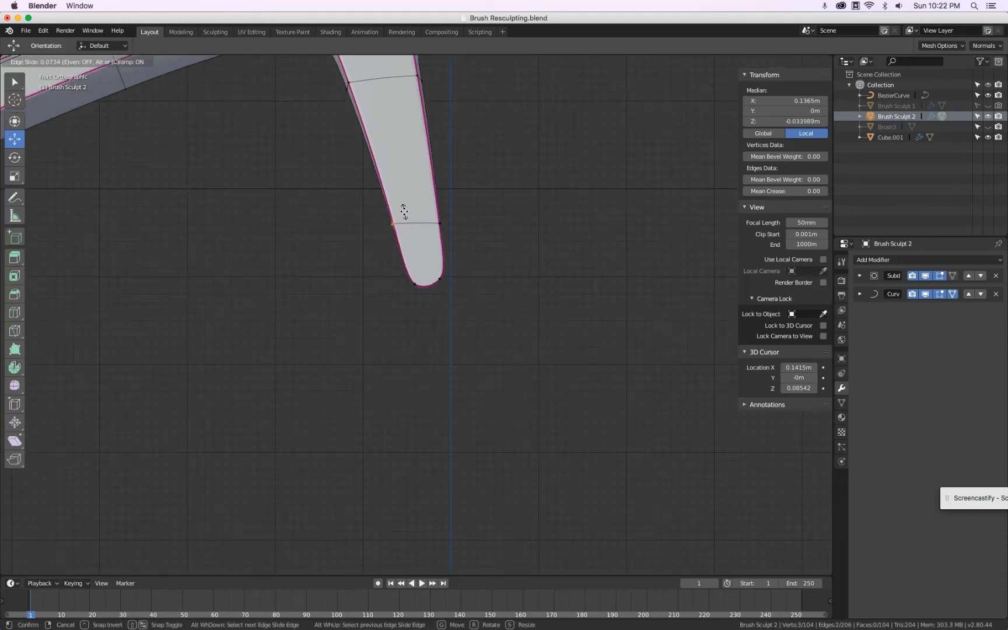
{"action": "left_click", "coordinate": [404, 214]}
- Examine the brush handle and prong from the front, side and top, leaving edit mode to view the smoothed shape
{"action": "scroll", "coordinate": [444, 242], "scroll_direction": "down", "scroll_amount": 5}
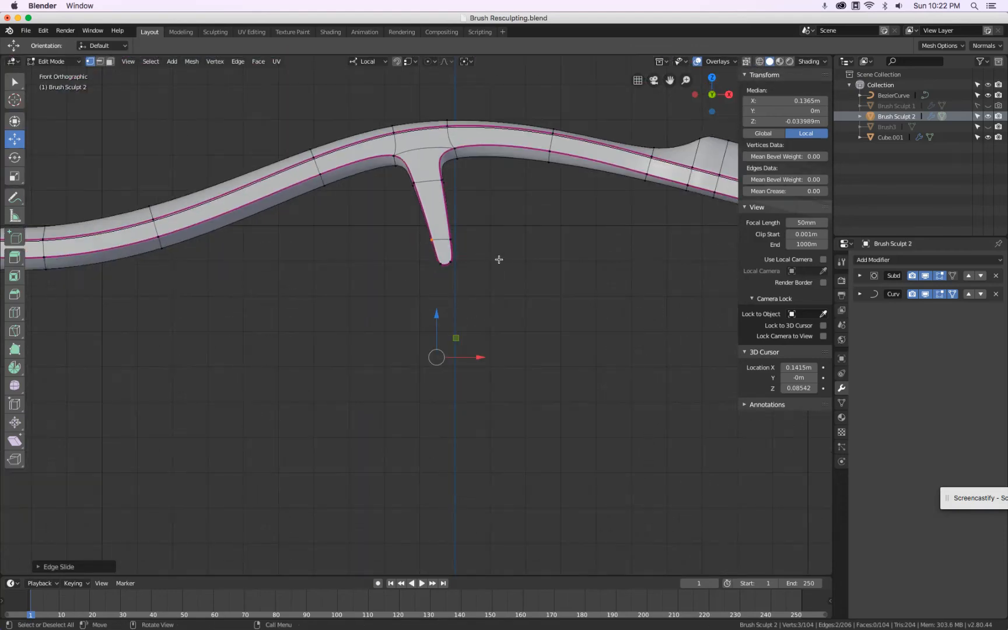
{"action": "key", "text": "KP_3"}
{"action": "key", "text": "KP_1"}
{"action": "key", "text": "KP_7"}
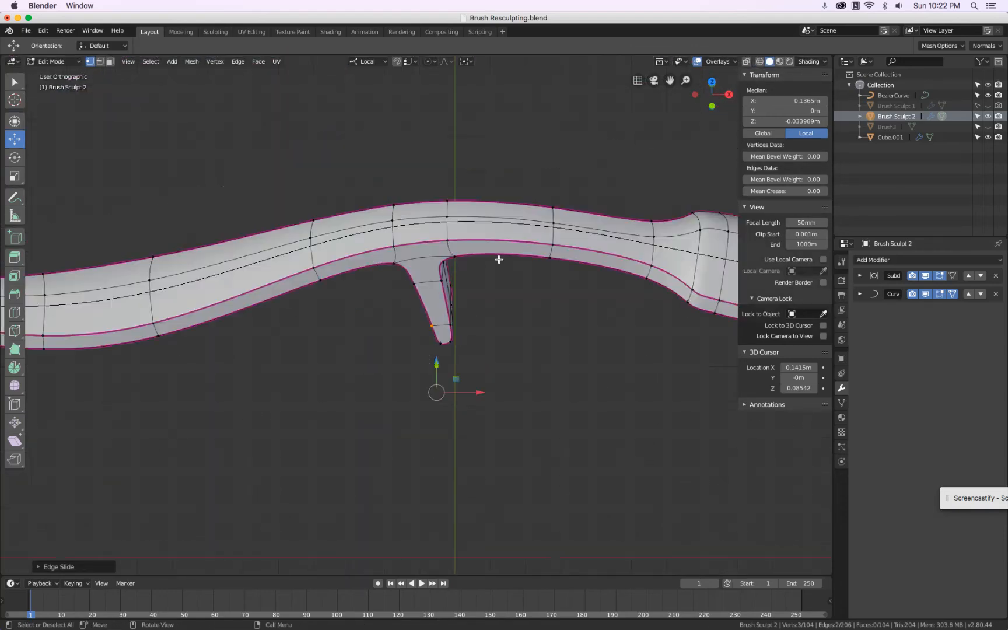
{"action": "key", "text": "KP_1"}
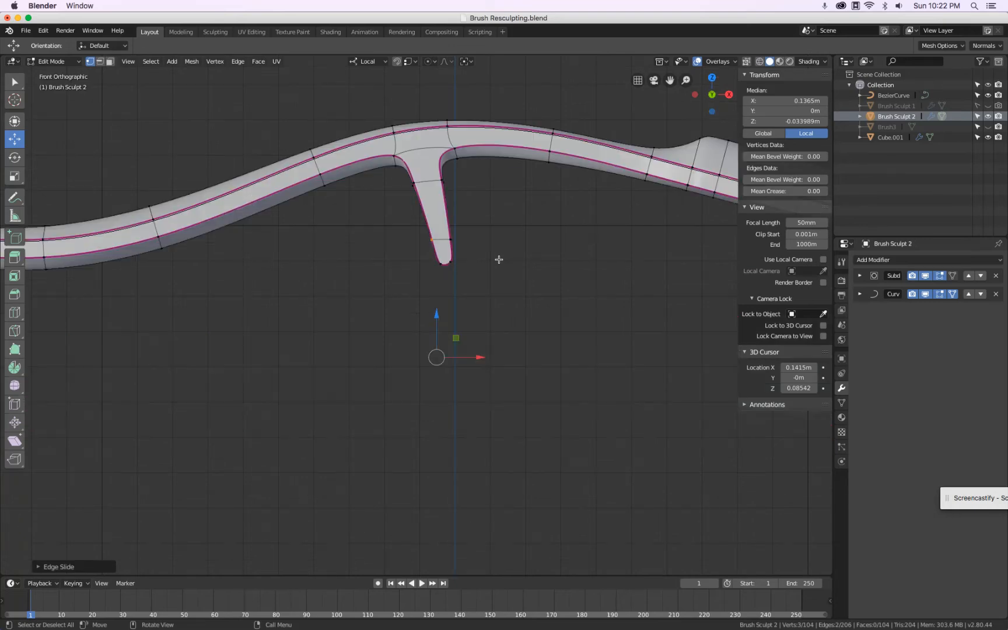
{"action": "key", "text": "KP_3"}
{"action": "key", "text": "KP_1"}
{"action": "key", "text": "Tab"}
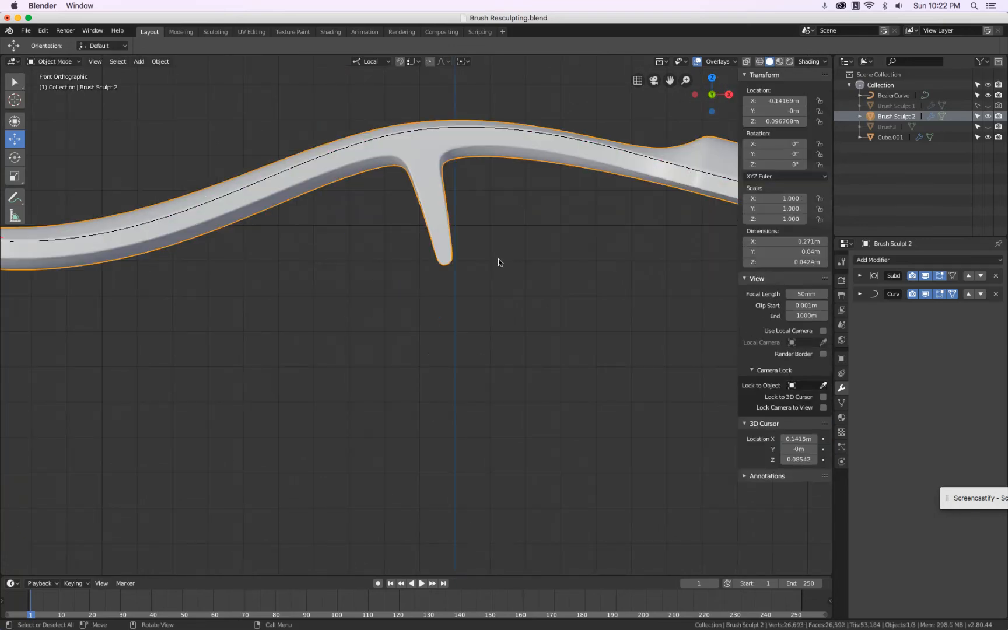
{"action": "key", "text": "KP_7"}
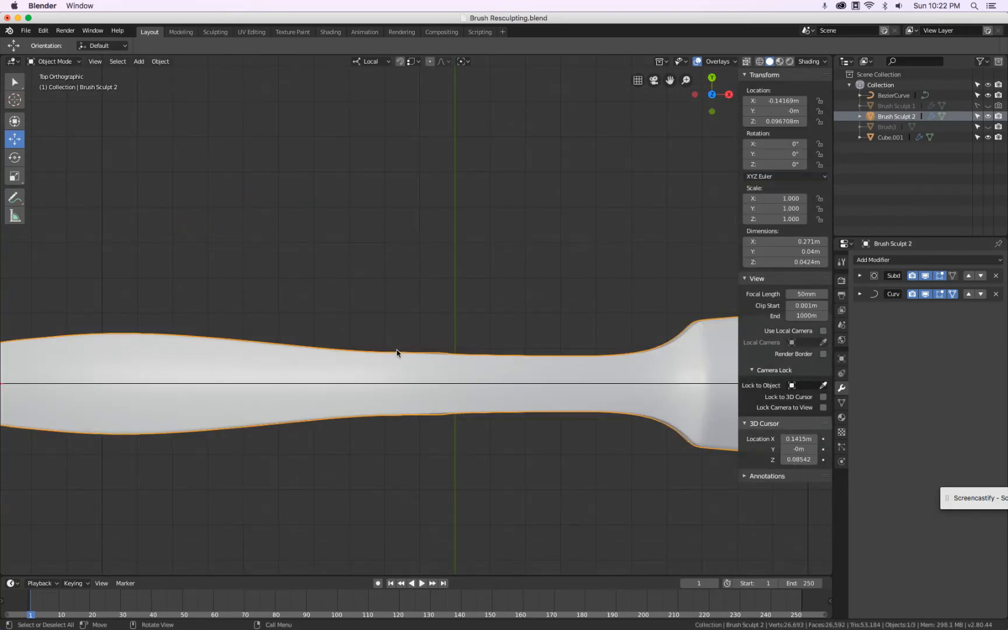
- Examine Brush Sculpt 2's uneven side outline around the prong in edit mode, from the top, front, side and below
{"action": "scroll", "coordinate": [440, 360], "scroll_direction": "up", "scroll_amount": 5}
{"action": "scroll", "coordinate": [441, 360], "scroll_direction": "down", "scroll_amount": 5}
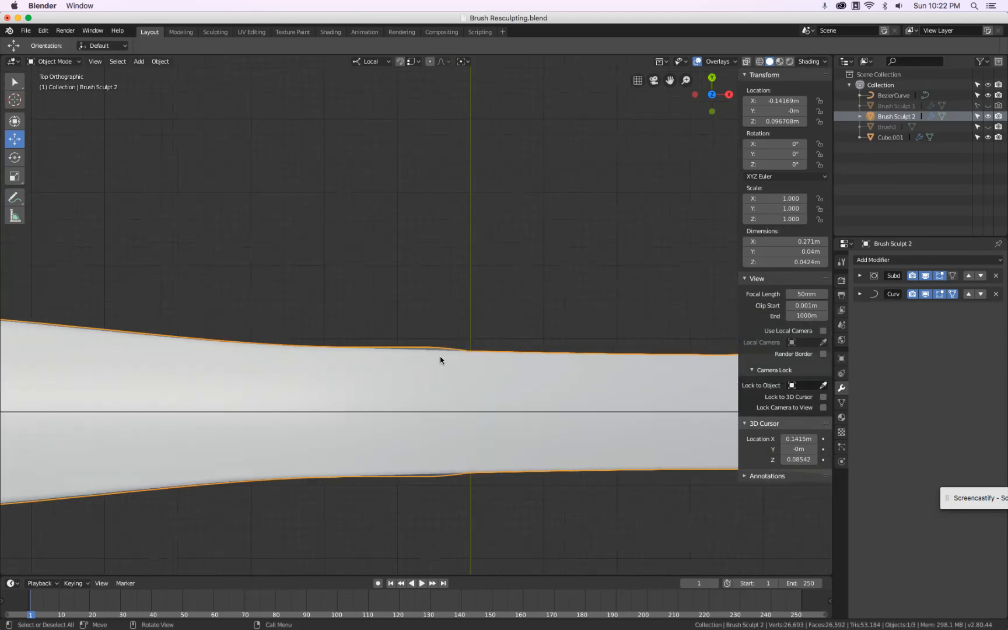
{"action": "scroll", "coordinate": [441, 360], "scroll_direction": "up", "scroll_amount": 6}
{"action": "scroll", "coordinate": [440, 360], "scroll_direction": "up", "scroll_amount": 2}
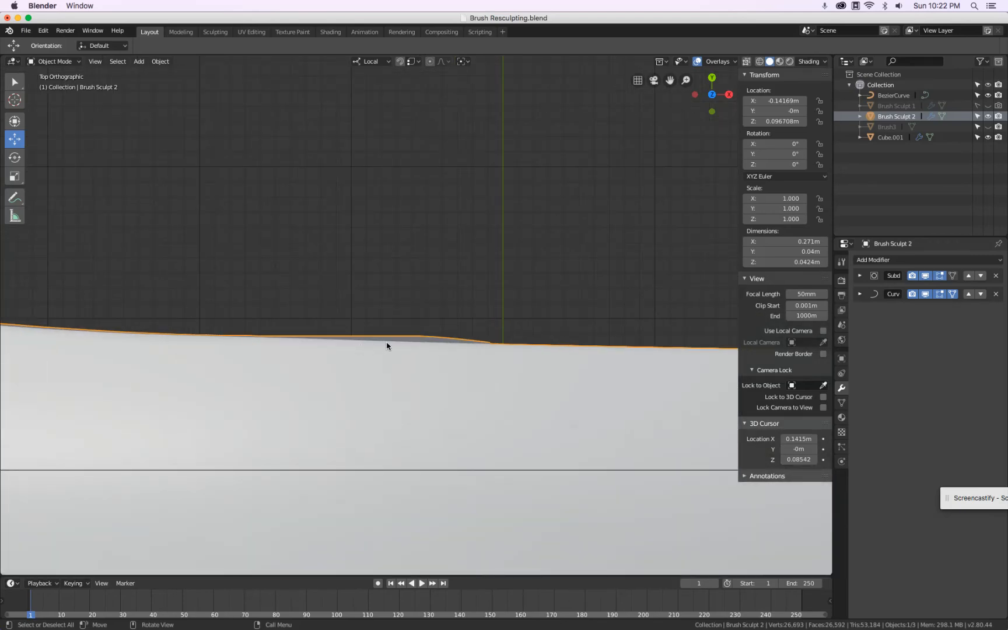
{"action": "key", "text": "Tab"}
{"action": "scroll", "coordinate": [389, 344], "scroll_direction": "down", "scroll_amount": 6}
{"action": "scroll", "coordinate": [390, 344], "scroll_direction": "up", "scroll_amount": 8}
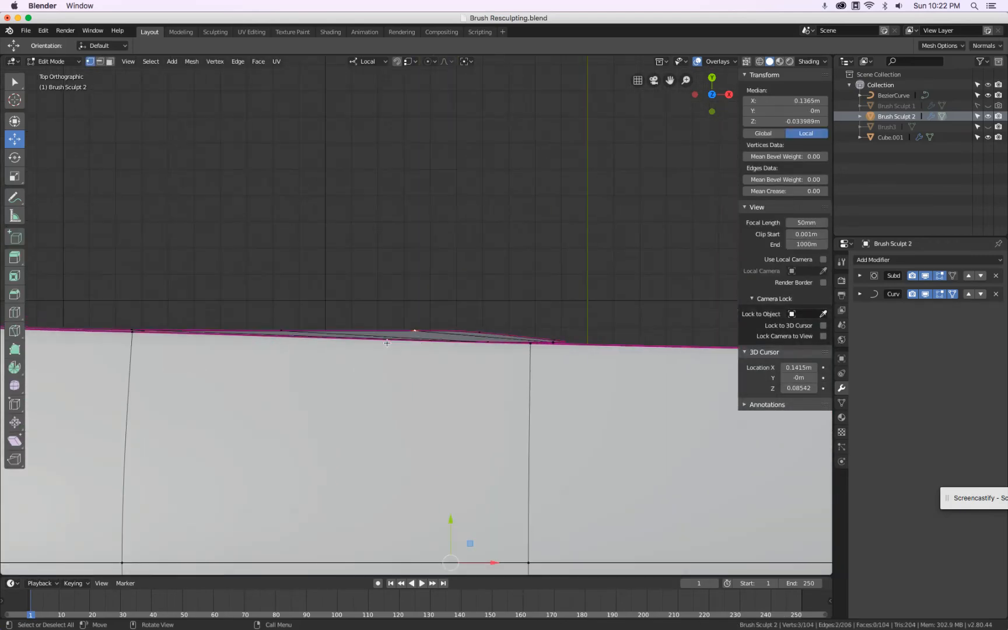
{"action": "scroll", "coordinate": [387, 343], "scroll_direction": "down", "scroll_amount": 4}
{"action": "key", "text": "KP_1"}
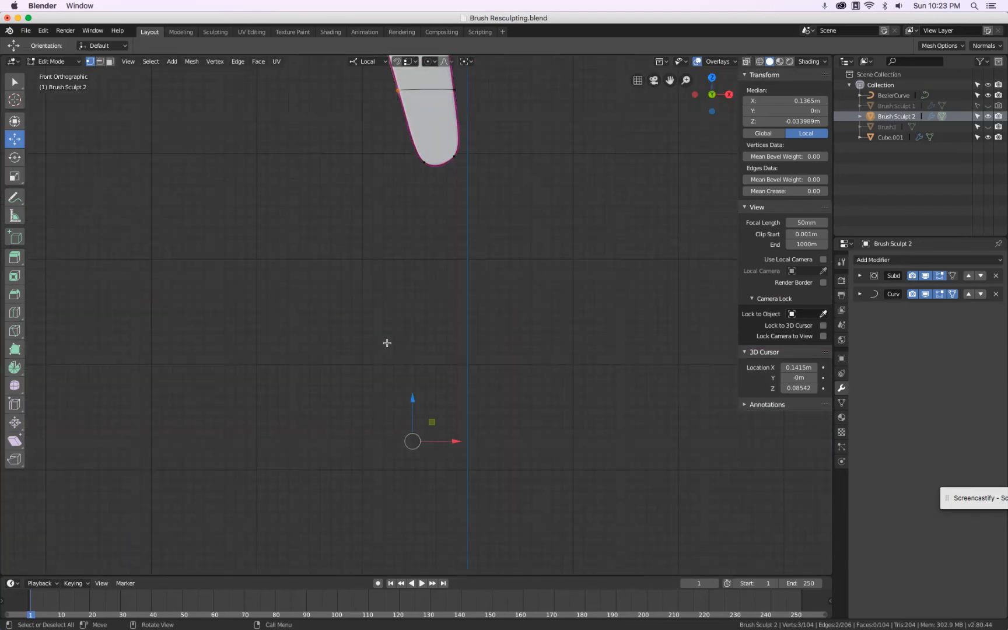
{"action": "key", "text": "KP_3"}
{"action": "key", "text": "KP_1"}
{"action": "key", "text": "KP_7"}
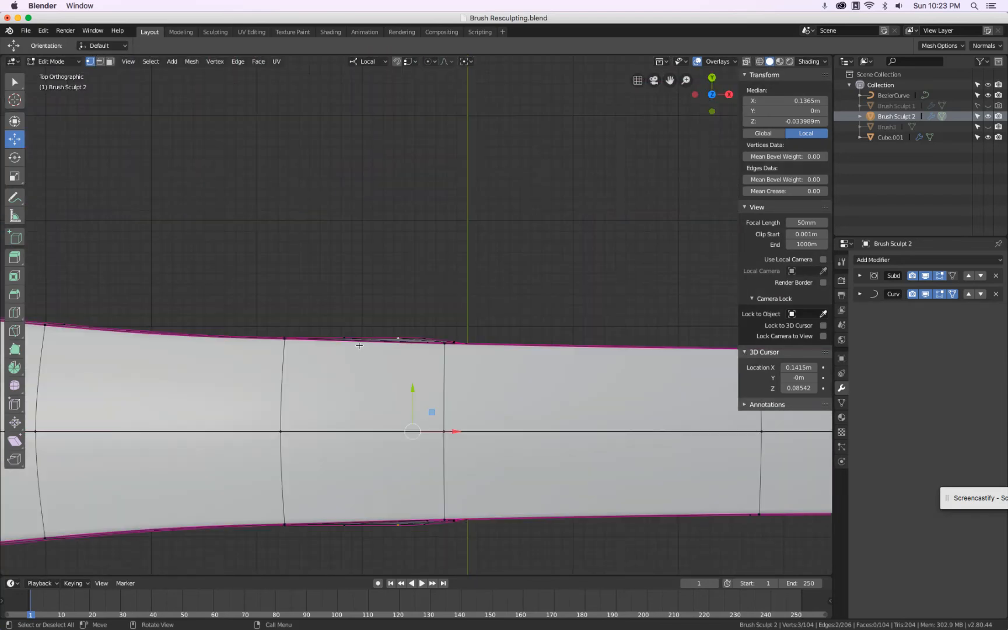
{"action": "scroll", "coordinate": [359, 346], "scroll_direction": "down", "scroll_amount": 3}
{"action": "middle_click_drag", "start_coordinate": [359, 345], "coordinate": [377, 332]}
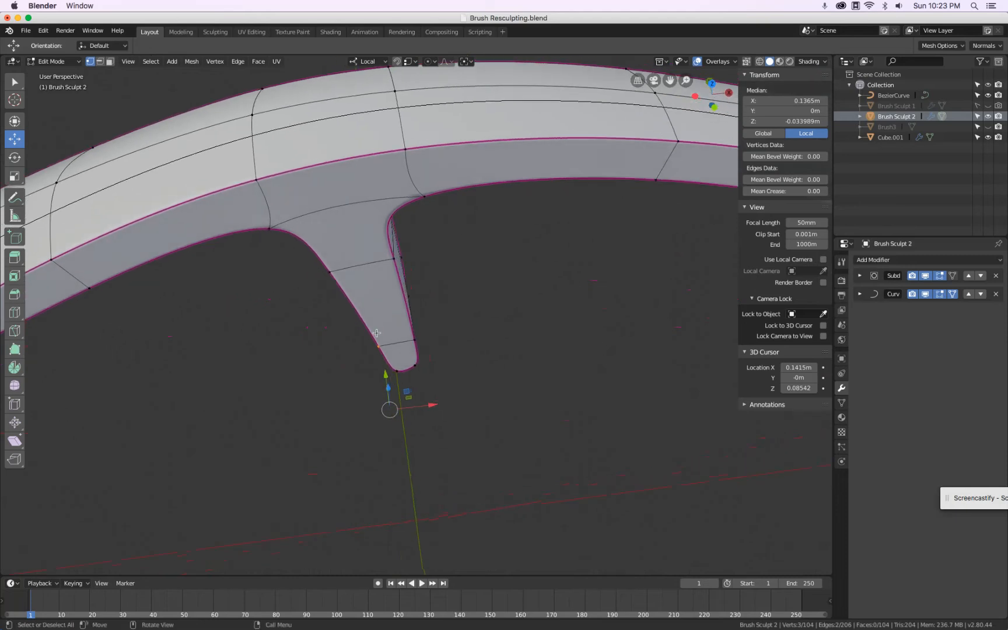
{"action": "scroll", "coordinate": [376, 332], "scroll_direction": "down", "scroll_amount": 3}
{"action": "key", "text": "KP_7"}
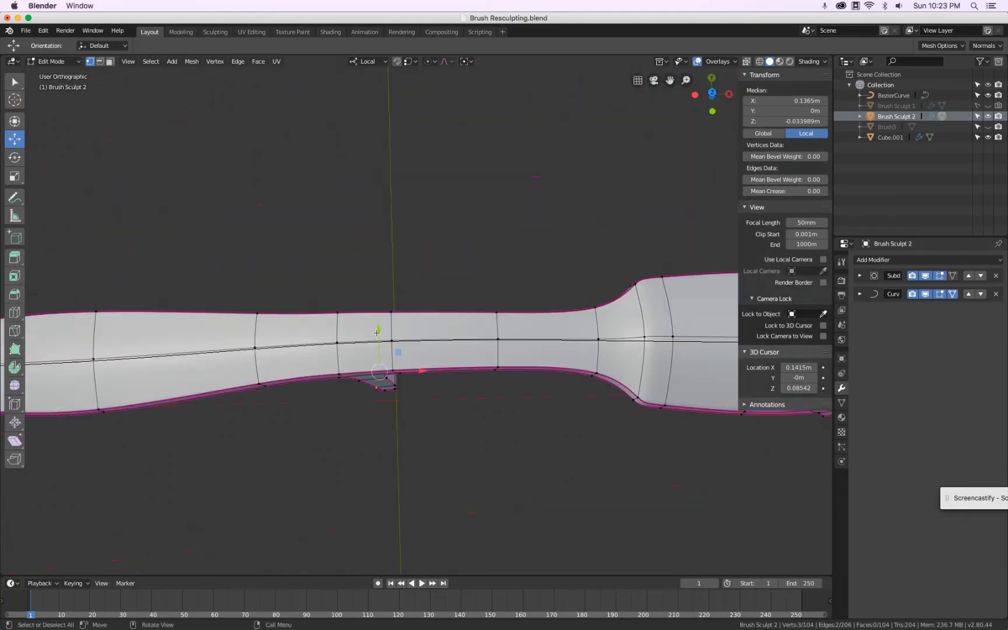
- In wireframe from the top, select the ten +Y side vertices around the prong and flatten them by scaling Y to 0
{"action": "key", "text": "z"}
{"action": "left_click", "coordinate": [307, 283]}
{"action": "scroll", "coordinate": [354, 351], "scroll_direction": "up", "scroll_amount": 5}
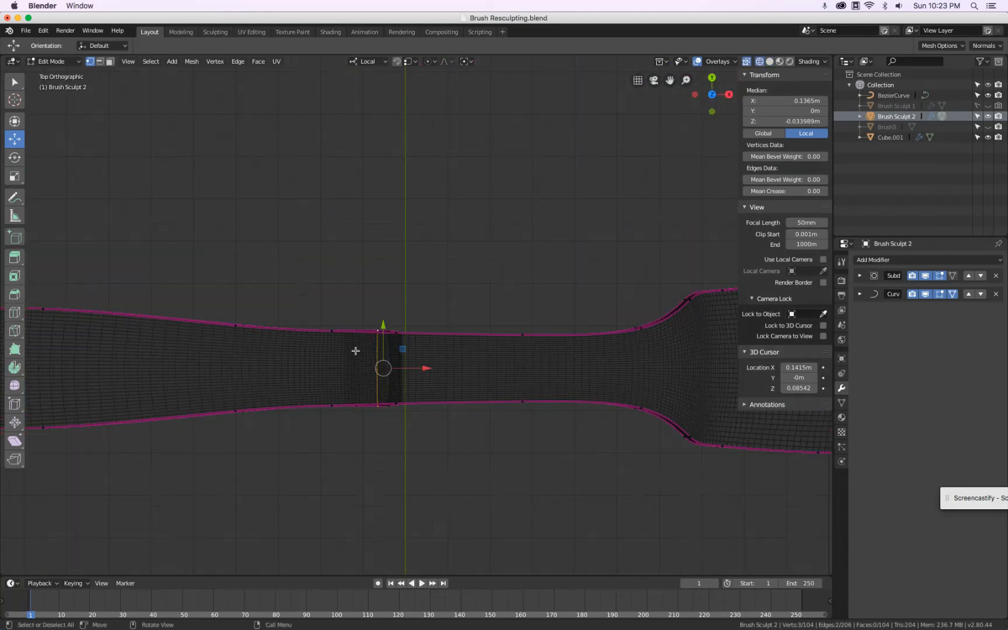
{"action": "right_click", "coordinate": [288, 274]}
{"action": "key", "text": "a"}
{"action": "key", "text": "a"}
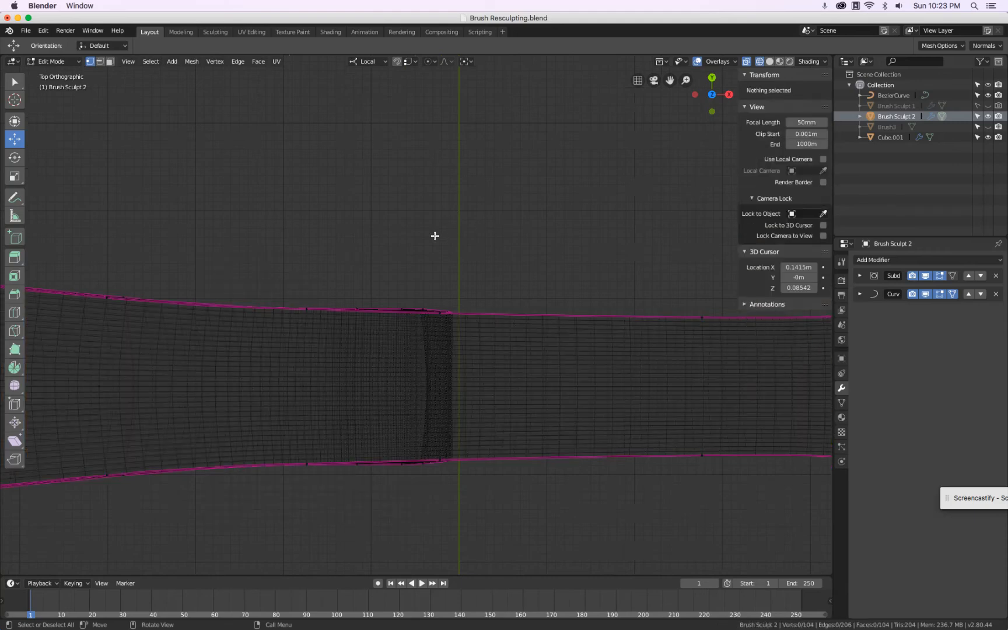
{"action": "key", "text": "b"}
{"action": "left_click_drag", "start_coordinate": [266, 255], "coordinate": [496, 352]}
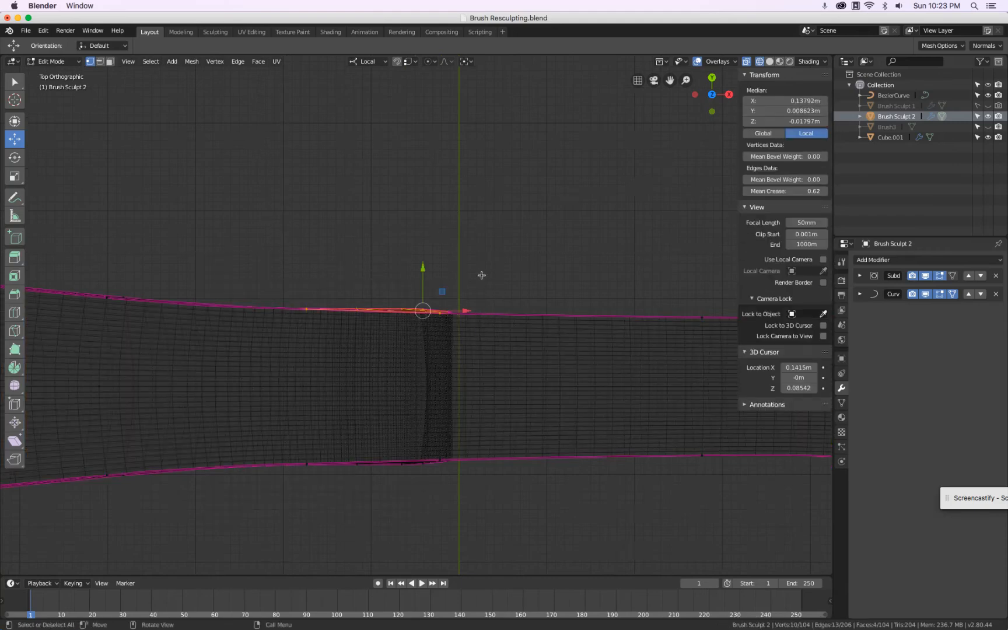
{"action": "key", "text": "s"}
{"action": "key", "text": "y"}
{"action": "key", "text": "0"}
{"action": "key", "text": "Return"}
- Select the ten matching vertices on the prong's −Y side and flatten them by scaling Y to 0
{"action": "key", "text": "a"}
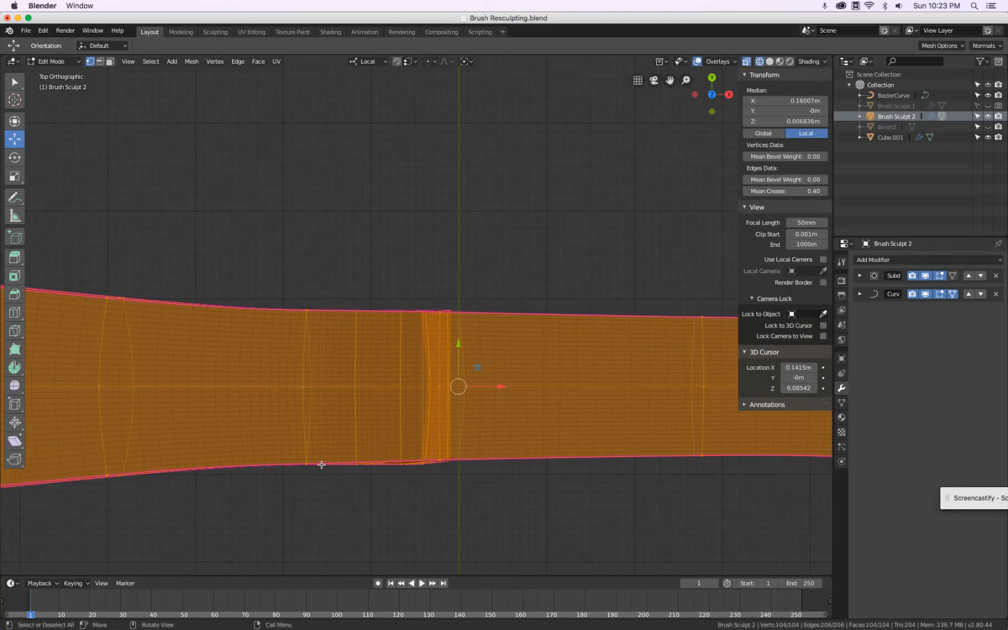
{"action": "key", "text": "alt+a"}
{"action": "key", "text": "b"}
{"action": "left_click_drag", "start_coordinate": [308, 447], "coordinate": [544, 520]}
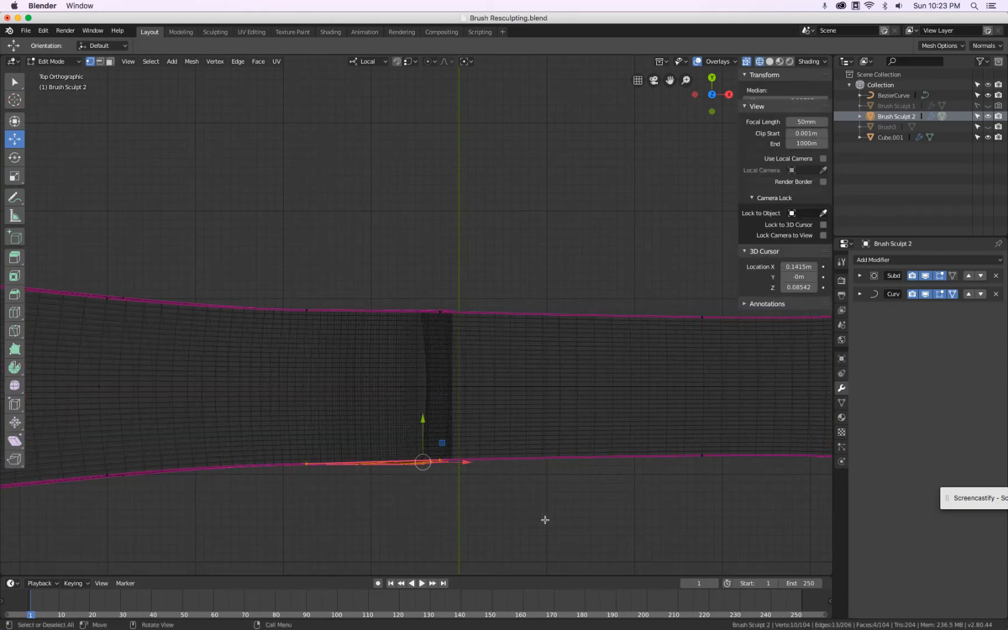
{"action": "key", "text": "s"}
{"action": "key", "text": "y"}
{"action": "key", "text": "0"}
{"action": "key", "text": "Return"}
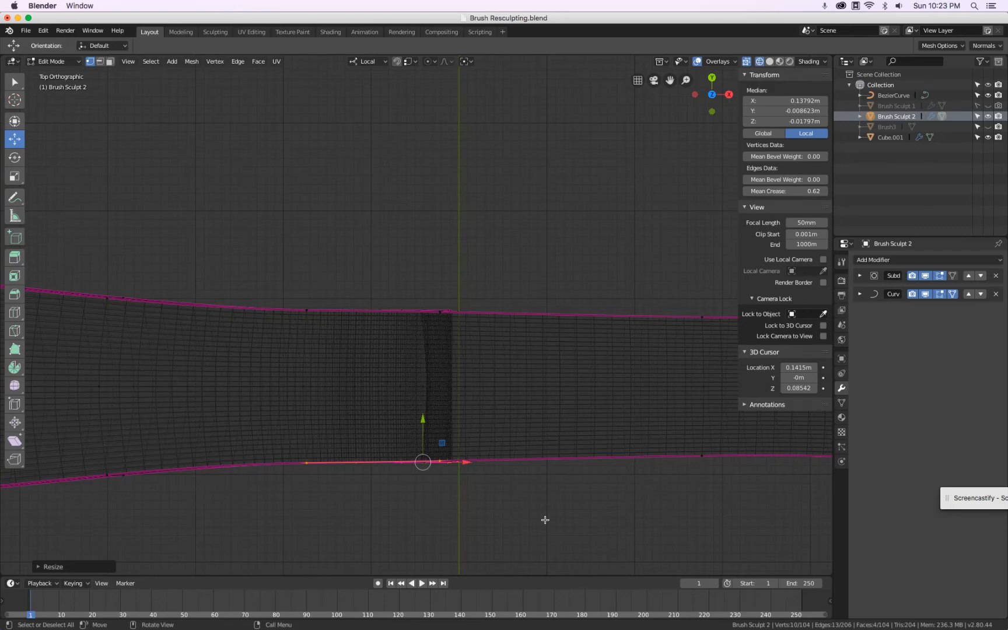
- Try to narrow the prong's +X side vertices and the handle loop above them by scaling Y to about 0.94
{"action": "scroll", "coordinate": [547, 495], "scroll_direction": "down", "scroll_amount": 4}
{"action": "scroll", "coordinate": [528, 470], "scroll_direction": "up", "scroll_amount": 2}
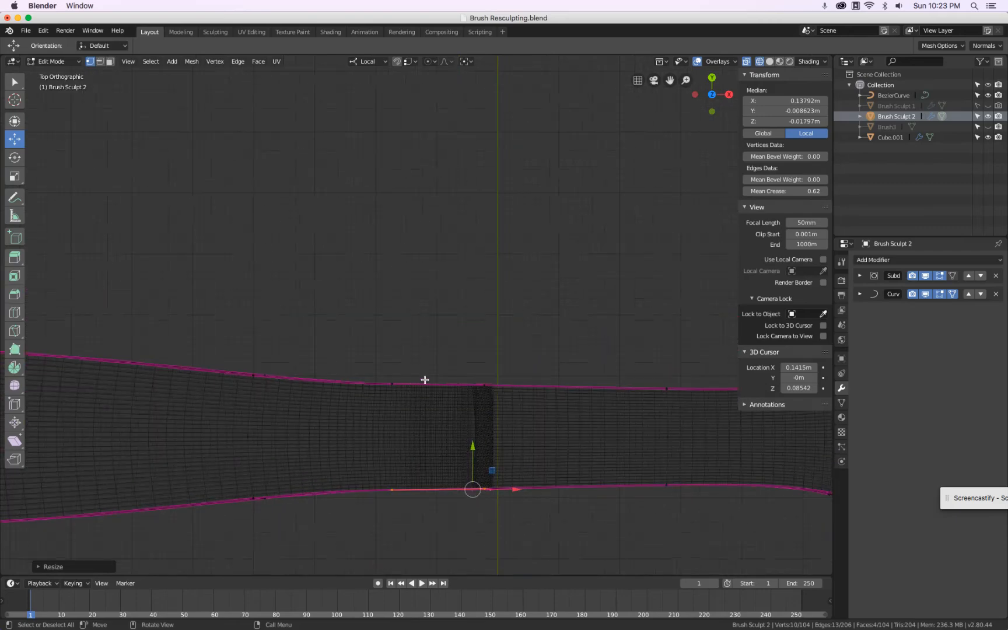
{"action": "scroll", "coordinate": [483, 380], "scroll_direction": "up", "scroll_amount": 3}
{"action": "scroll", "coordinate": [486, 381], "scroll_direction": "down", "scroll_amount": 4}
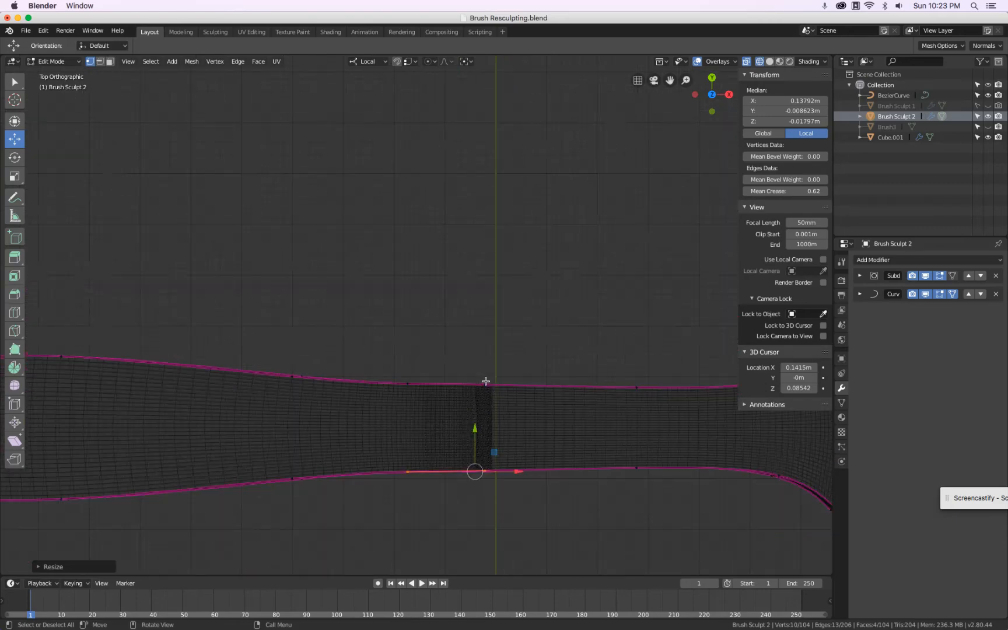
{"action": "key", "text": "KP_1"}
{"action": "middle_click_drag", "start_coordinate": [524, 230], "coordinate": [496, 341], "text": "shift"}
{"action": "key", "text": "a"}
{"action": "key", "text": "alt+a"}
{"action": "key", "text": "b"}
{"action": "left_click_drag", "start_coordinate": [437, 123], "coordinate": [480, 248]}
{"action": "key", "text": "b"}
{"action": "left_click_drag", "start_coordinate": [453, 302], "coordinate": [492, 383]}
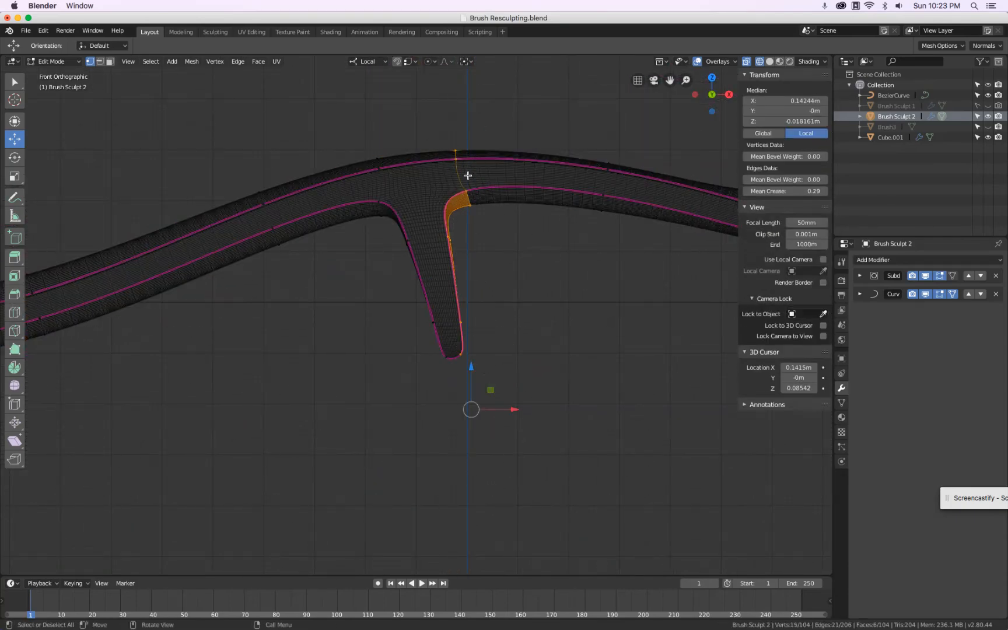
{"action": "key", "text": "KP_7"}
{"action": "scroll", "coordinate": [458, 414], "scroll_direction": "up", "scroll_amount": 4}
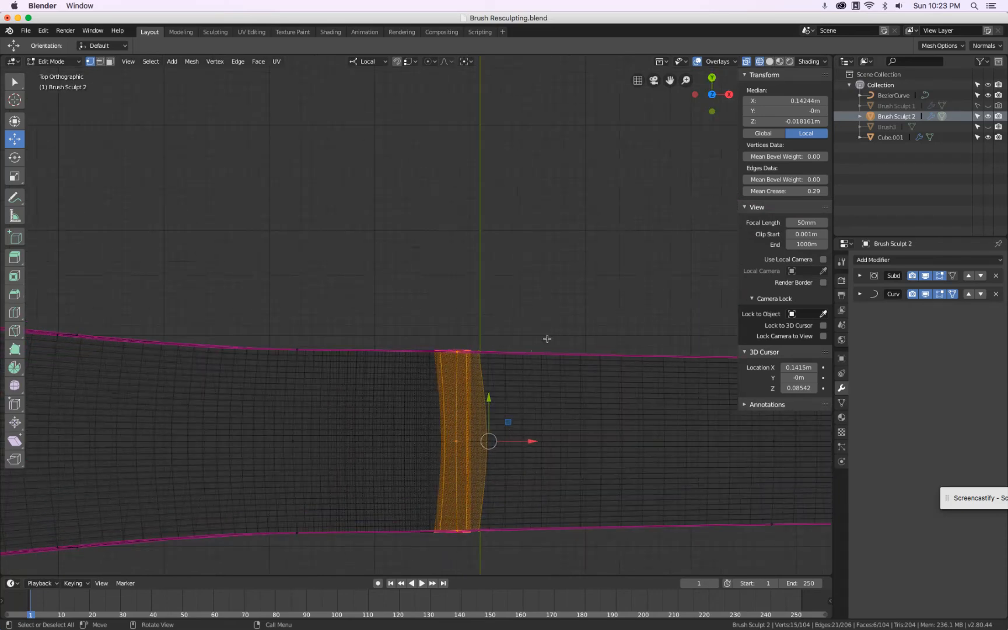
{"action": "key", "text": "s"}
{"action": "key", "text": "y"}
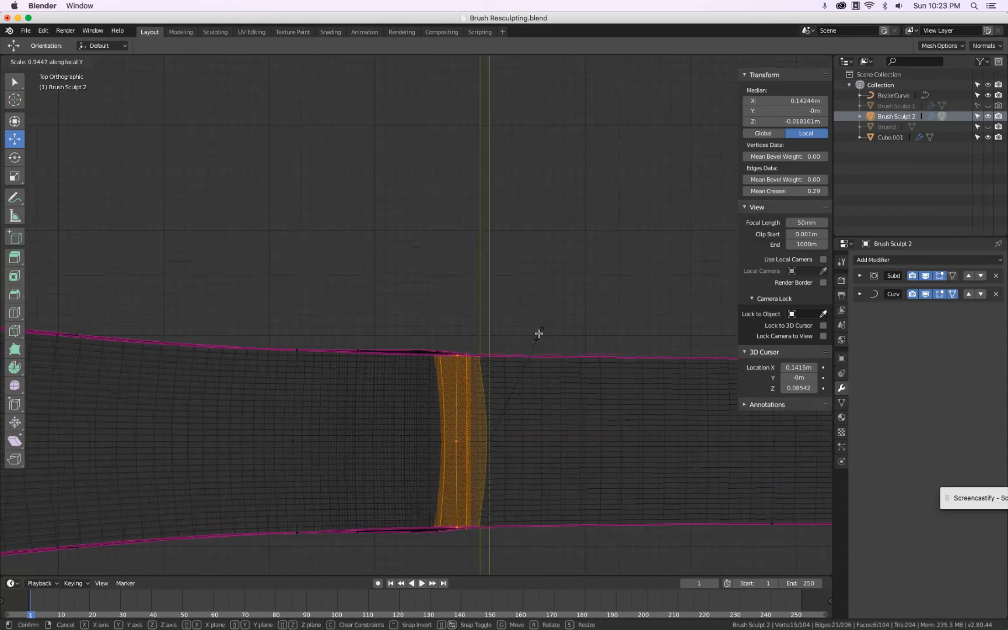
{"action": "left_click", "coordinate": [538, 333]}
{"action": "middle_click_drag", "start_coordinate": [538, 333], "coordinate": [464, 370]}
{"action": "key", "text": "KP_7"}
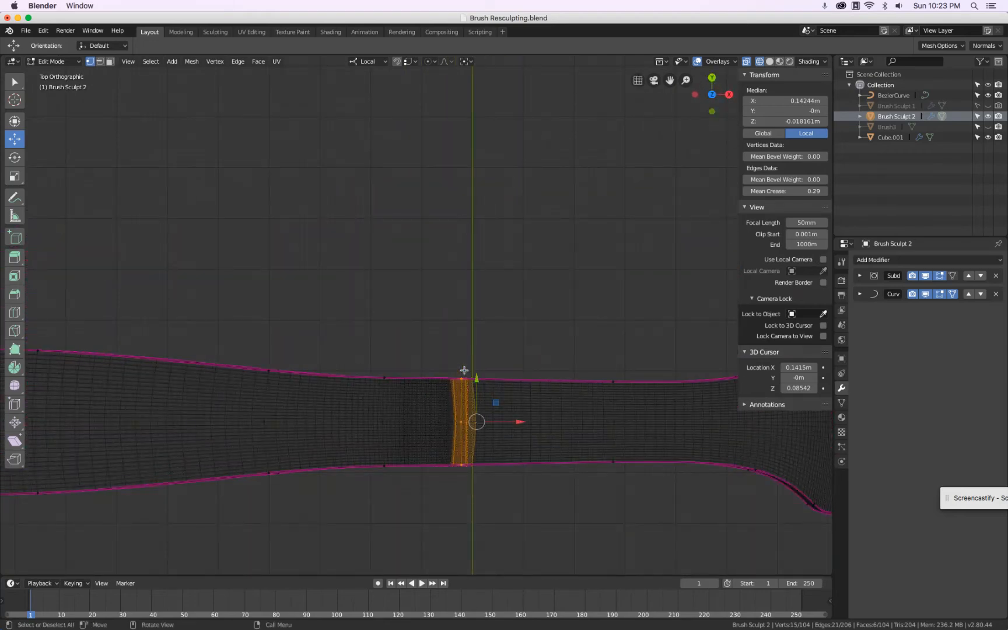
{"action": "scroll", "coordinate": [461, 382], "scroll_direction": "up", "scroll_amount": 4}
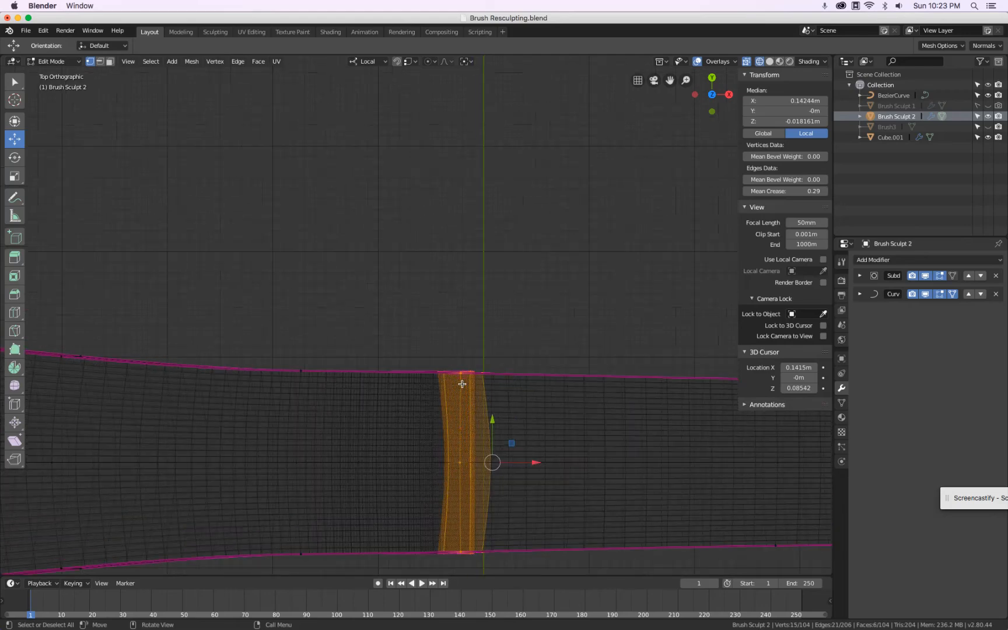
{"action": "scroll", "coordinate": [462, 383], "scroll_direction": "down", "scroll_amount": 6}
{"action": "mouse_move", "coordinate": [462, 382]}
{"action": "middle_mouse_down"}
{"action": "mouse_move", "coordinate": [465, 322]}
{"action": "mouse_move", "coordinate": [436, 325]}
{"action": "mouse_move", "coordinate": [453, 318]}
{"action": "mouse_move", "coordinate": [460, 371]}
{"action": "middle_mouse_up"}
{"action": "scroll", "coordinate": [378, 499], "scroll_direction": "up", "scroll_amount": 2}
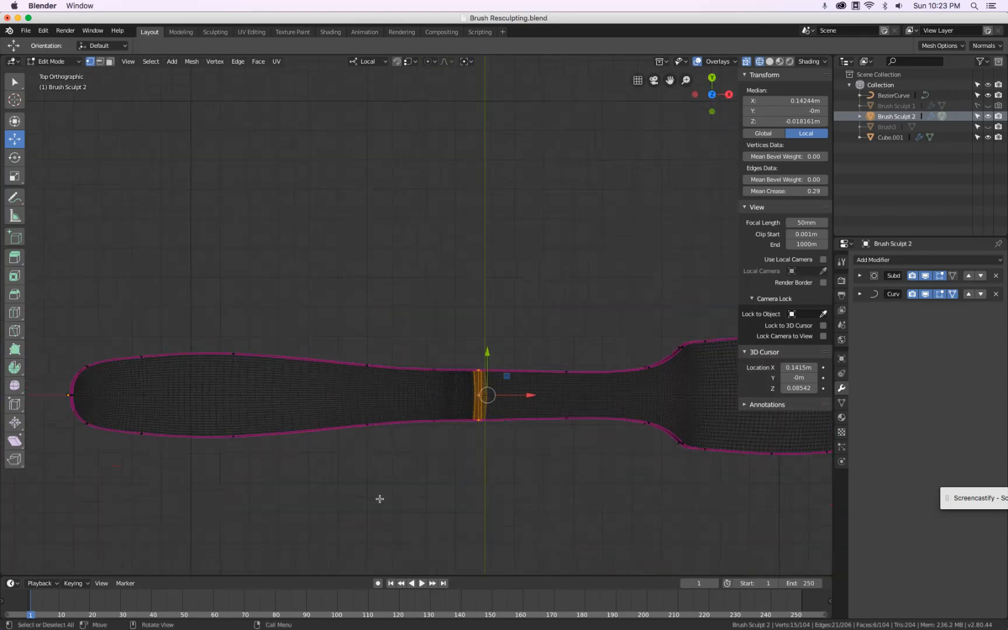
{"action": "key", "text": "b"}
{"action": "left_click_drag", "start_coordinate": [434, 315], "coordinate": [488, 445]}
{"action": "scroll", "coordinate": [570, 323], "scroll_direction": "up", "scroll_amount": 2}
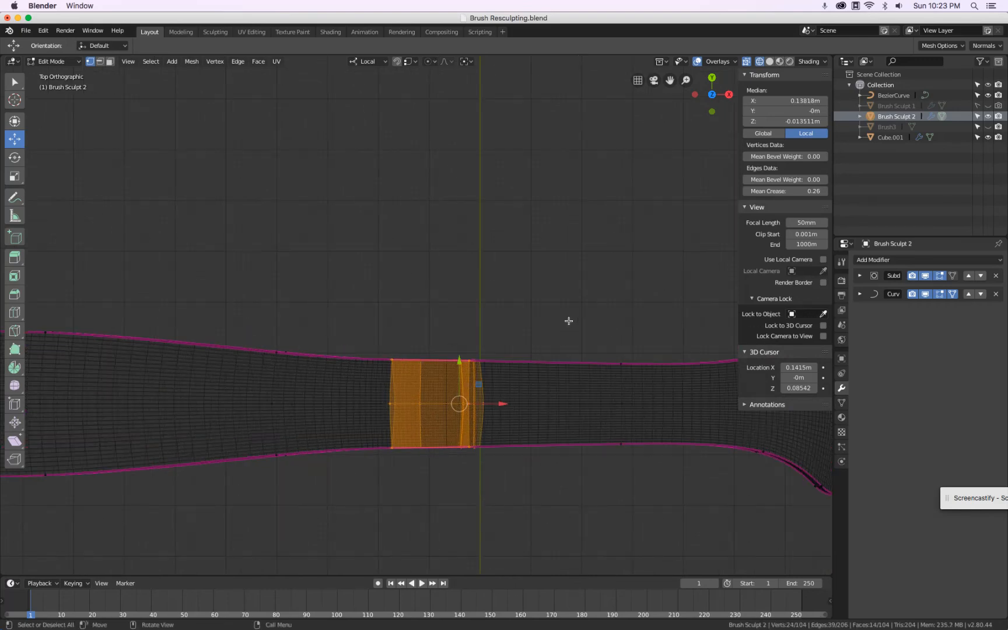
{"action": "key", "text": "s"}
{"action": "key", "text": "y"}
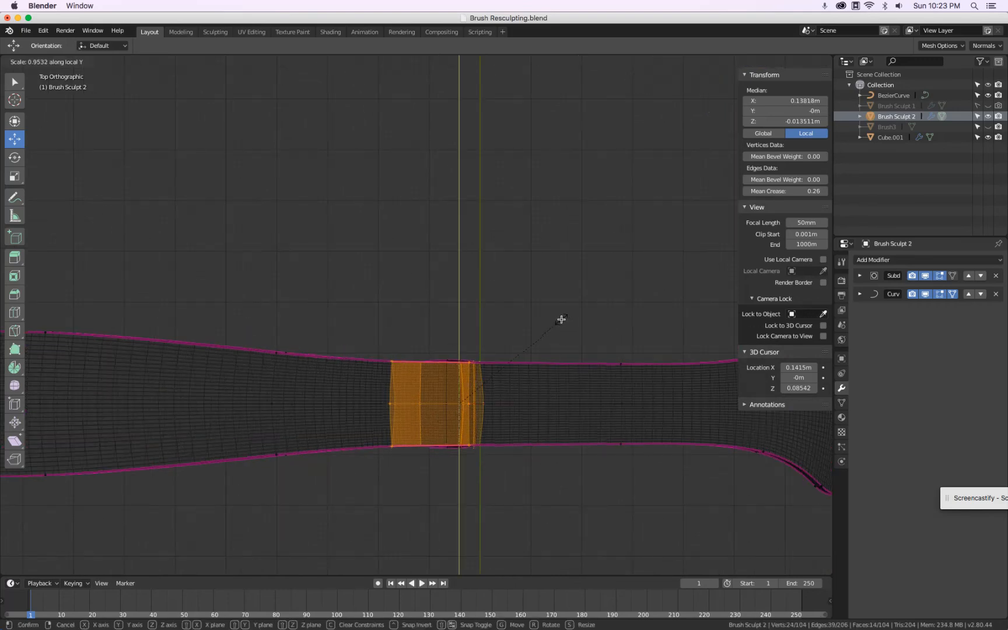
{"action": "key", "text": "Escape"}
- Select all 30 vertices of the prong and its adjoining handle section and scale them along Y to about 0.96
{"action": "key", "text": "b"}
{"action": "left_click_drag", "start_coordinate": [382, 333], "coordinate": [545, 479]}
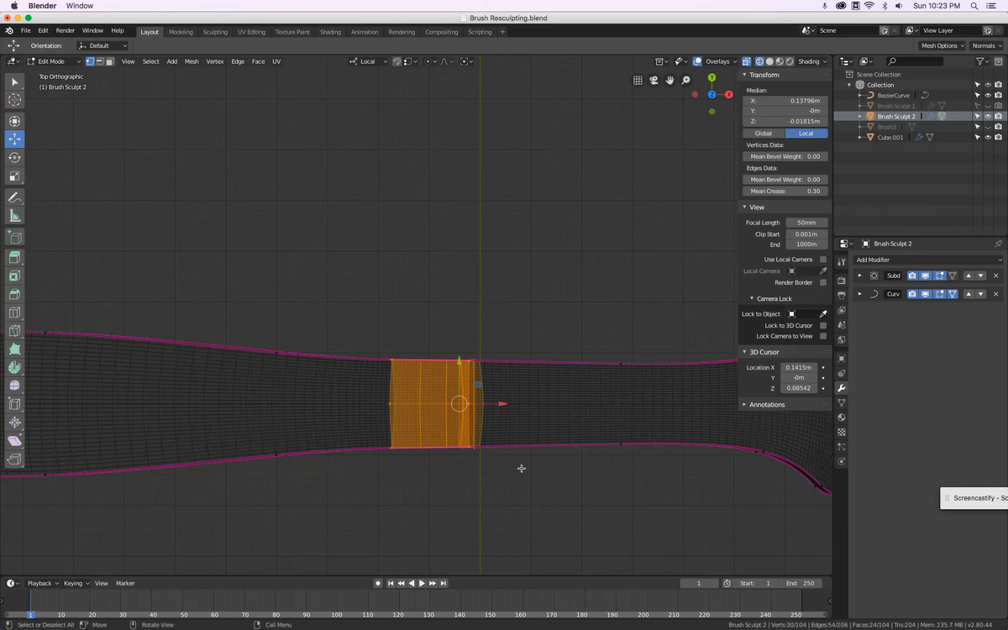
{"action": "key", "text": "s"}
{"action": "key", "text": "y"}
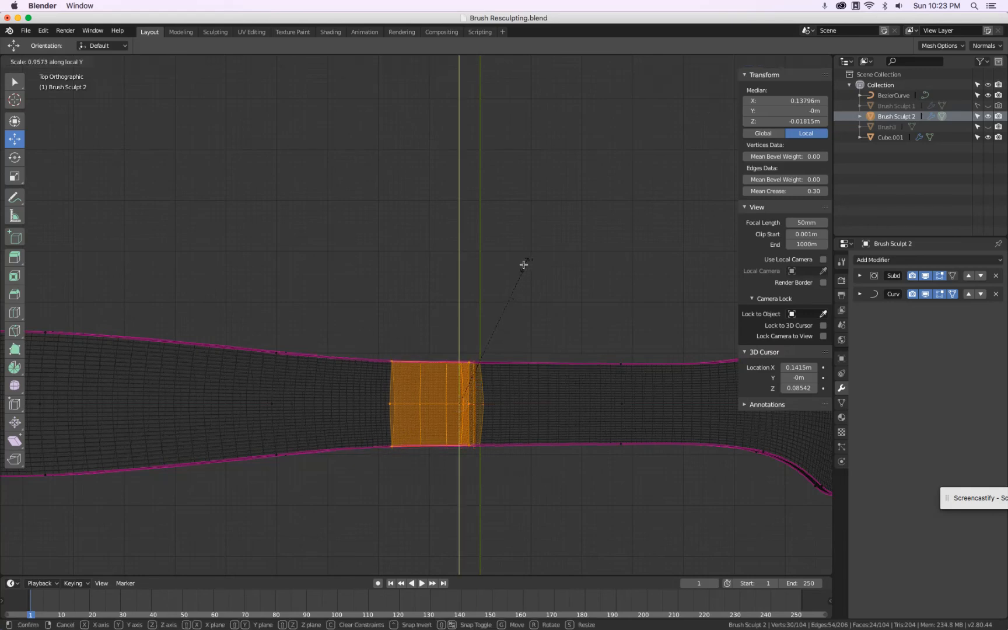
{"action": "left_click", "coordinate": [521, 265]}
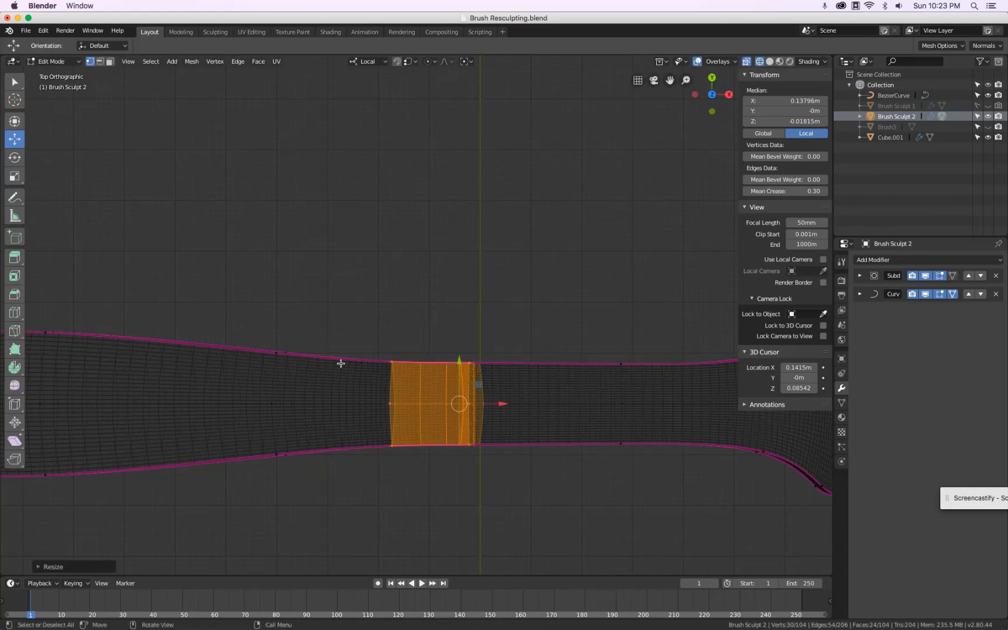
- Check the smoothed handle in object mode, turn off both modifiers' viewport display and return to solid shading in front view
{"action": "key", "text": "Tab"}
{"action": "scroll", "coordinate": [493, 393], "scroll_direction": "up", "scroll_amount": 3}
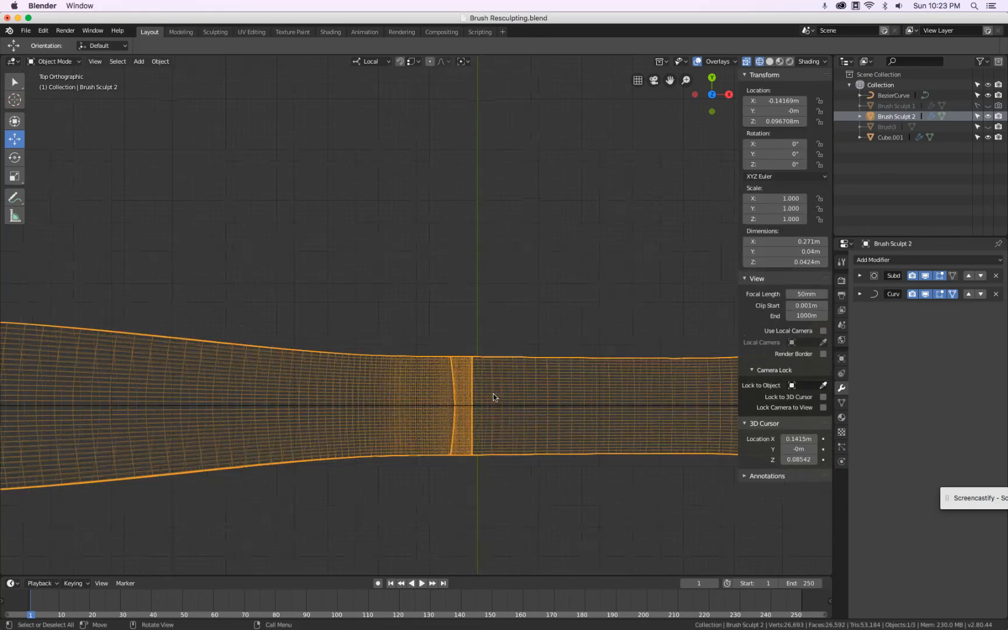
{"action": "scroll", "coordinate": [493, 393], "scroll_direction": "down", "scroll_amount": 5}
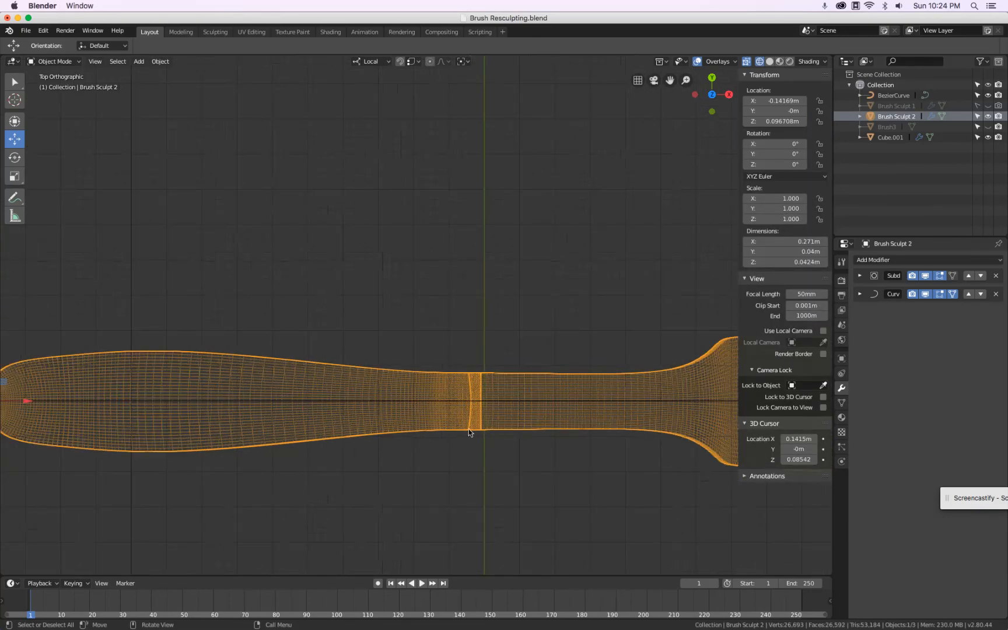
{"action": "key", "text": "KP_1"}
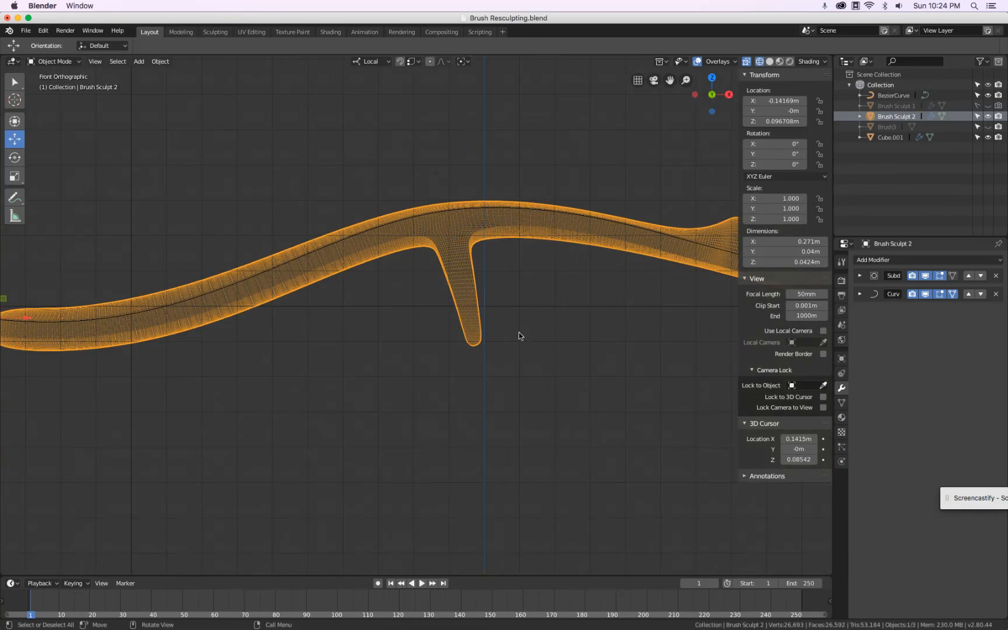
{"action": "left_click", "coordinate": [925, 294]}
{"action": "left_click", "coordinate": [925, 275]}
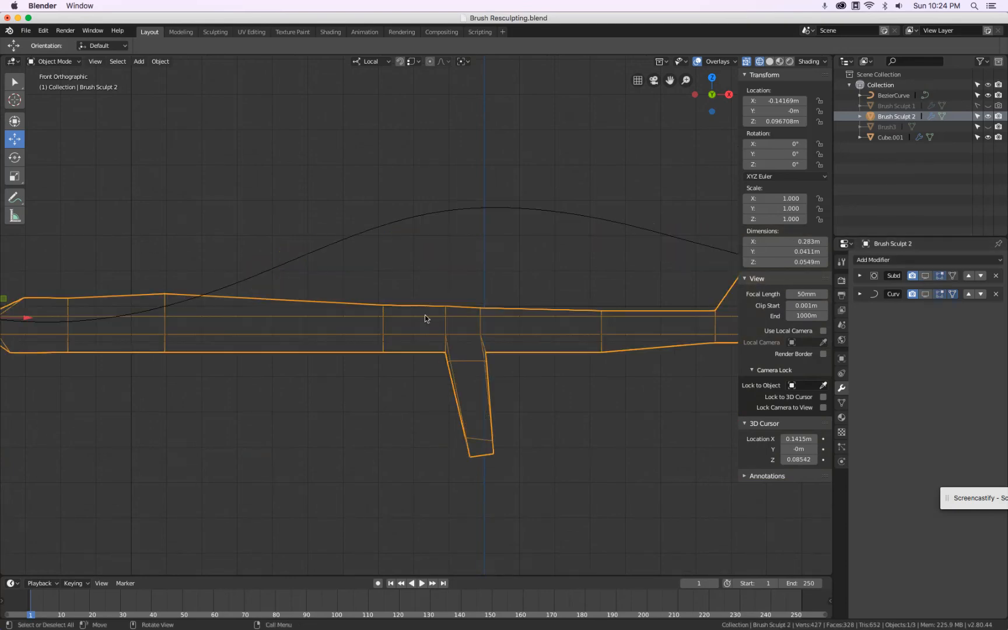
{"action": "scroll", "coordinate": [477, 305], "scroll_direction": "up", "scroll_amount": 3}
{"action": "scroll", "coordinate": [515, 300], "scroll_direction": "down", "scroll_amount": 2}
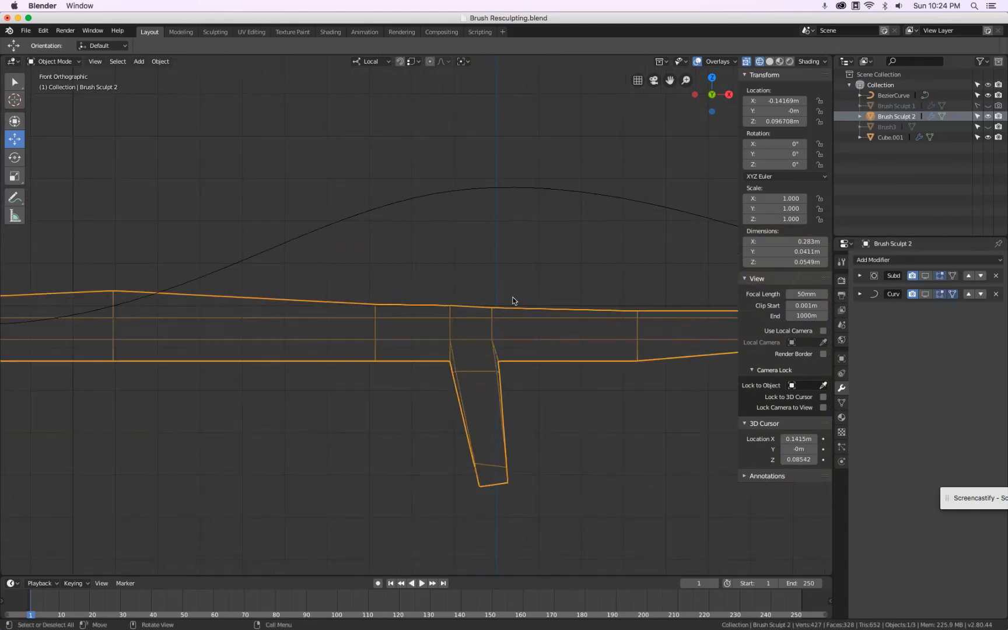
{"action": "key", "text": "z"}
{"action": "left_click", "coordinate": [569, 296]}
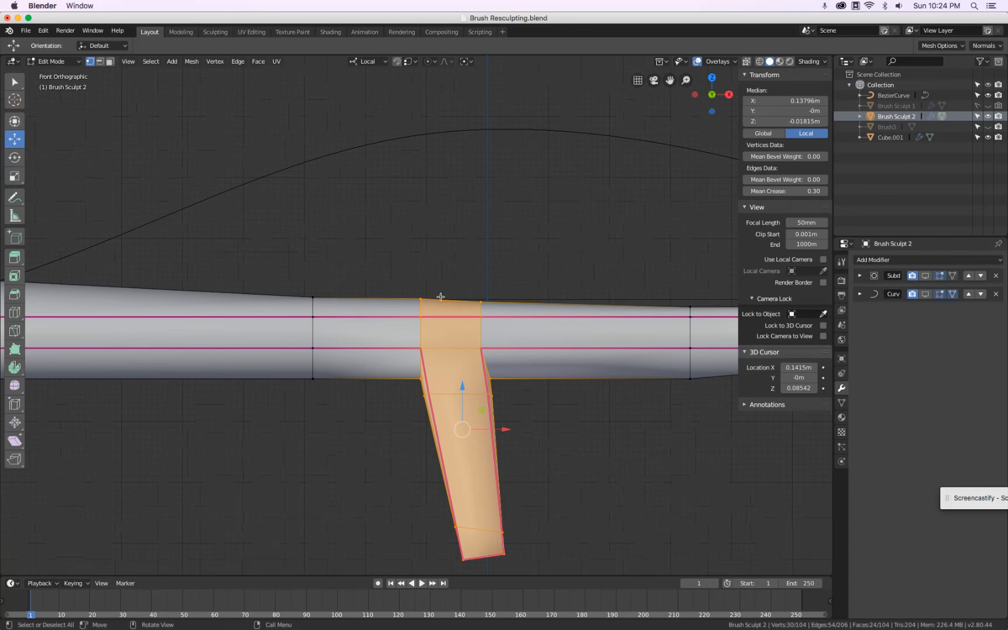
- In edit mode, lower the handle's top vertex above the prong's −X side to about 0.0029 m in Z and select its +X neighbour
{"action": "scroll", "coordinate": [413, 297], "scroll_direction": "up", "scroll_amount": 1}
{"action": "left_click", "coordinate": [421, 298]}
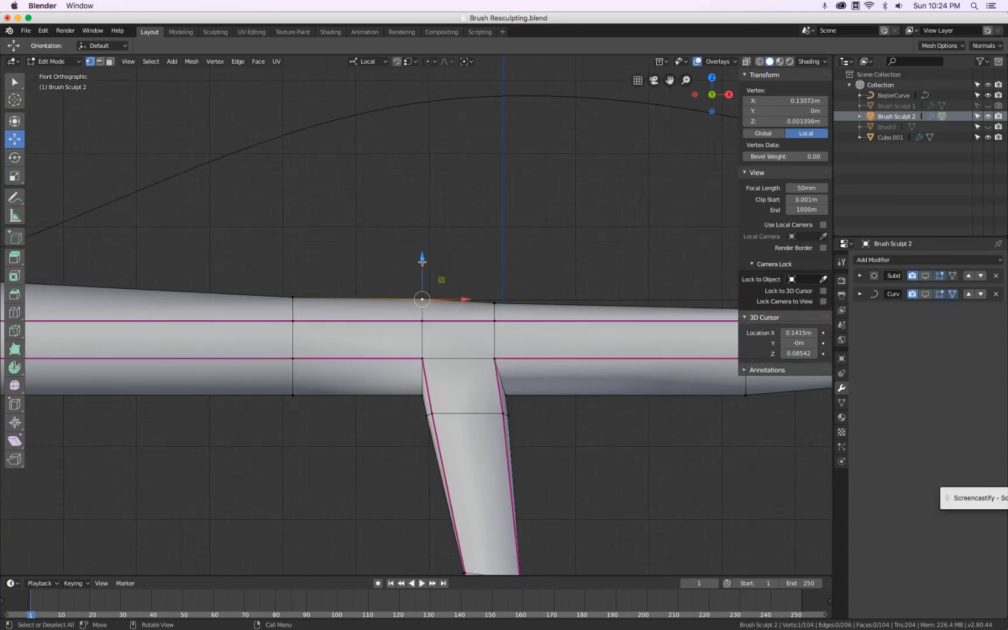
{"action": "left_click_drag", "start_coordinate": [422, 262], "coordinate": [421, 265]}
{"action": "scroll", "coordinate": [421, 264], "scroll_direction": "down", "scroll_amount": 2}
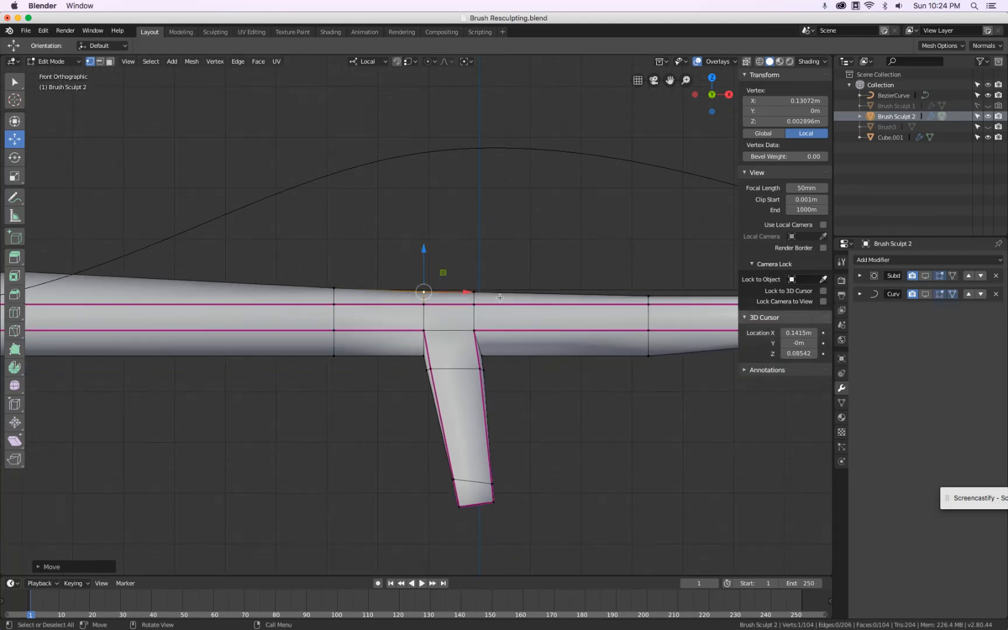
{"action": "scroll", "coordinate": [478, 292], "scroll_direction": "up", "scroll_amount": 2}
{"action": "left_click_drag", "start_coordinate": [443, 292], "coordinate": [509, 292]}
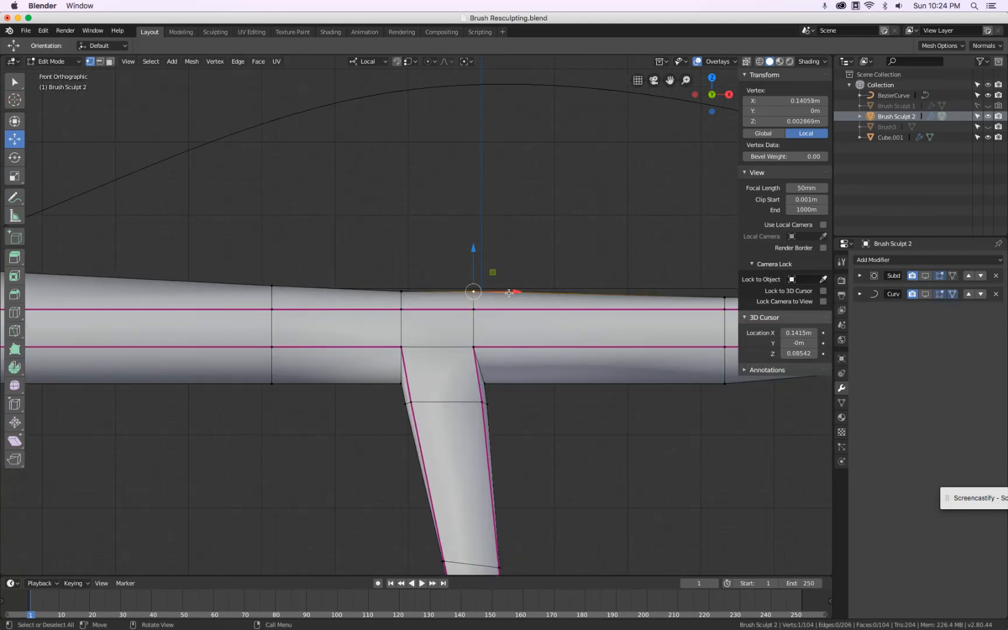
- Slide the handle's top vertex above the prong's +X side along the handle to about 0.158 m in X
{"action": "key", "text": "g"}
{"action": "key", "text": "g"}
{"action": "left_click", "coordinate": [631, 292]}
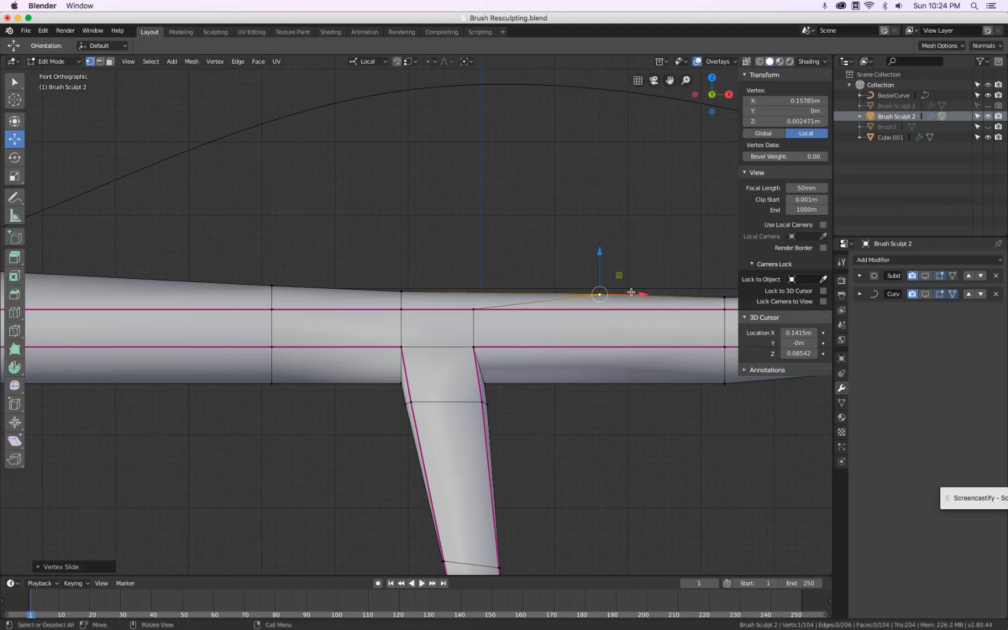
- Select the two side vertices of the handle loop above the prong's +X side and slide them to about 0.147 m in X
{"action": "middle_click_drag", "start_coordinate": [518, 275], "coordinate": [309, 306]}
{"action": "left_click", "coordinate": [309, 306], "text": "shift"}
{"action": "key", "text": "KP_1"}
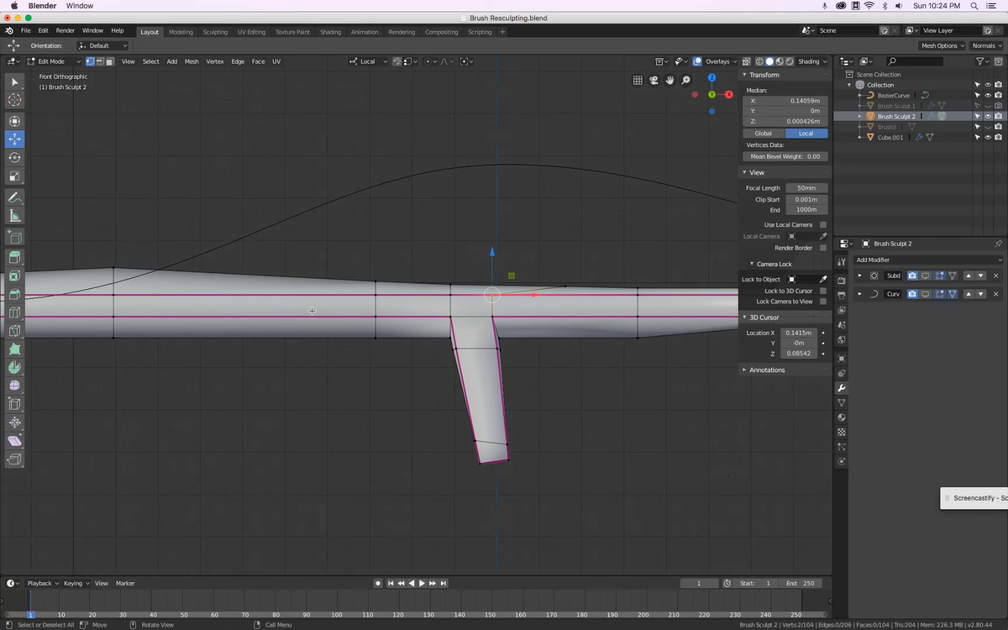
{"action": "key", "text": "shift+v"}
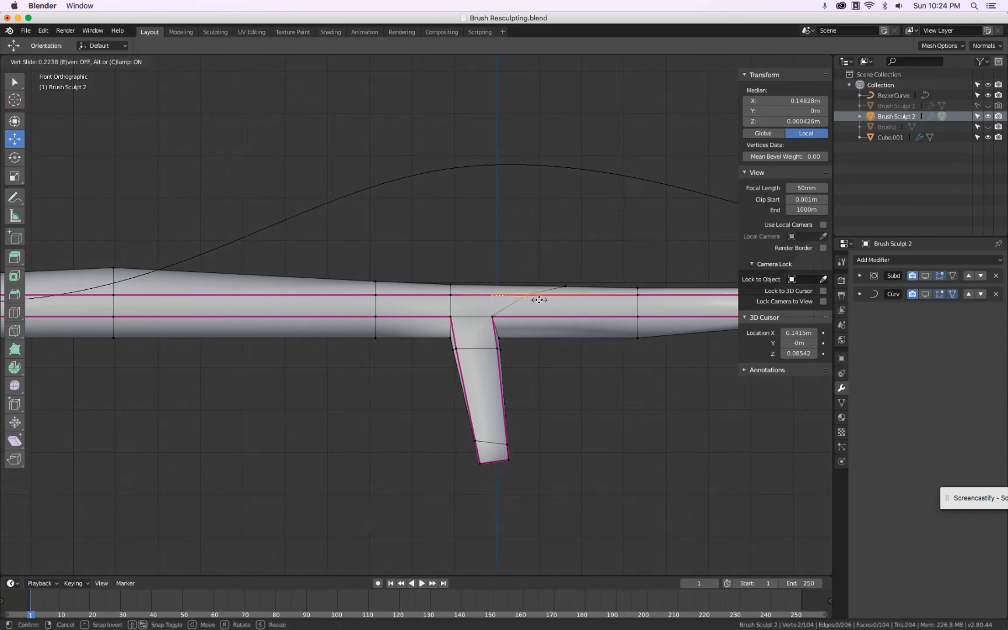
{"action": "left_click", "coordinate": [516, 295]}
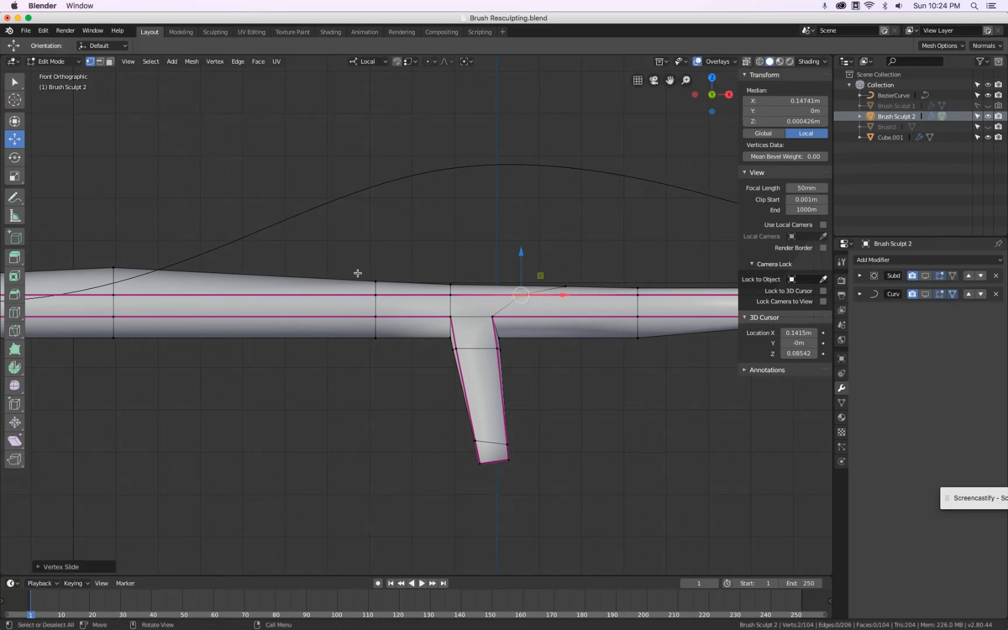
- Try to edge-slide the four selected vertices of the handle loop before the prong's −X side to about 0.097 m in X
{"action": "scroll", "coordinate": [381, 280], "scroll_direction": "down", "scroll_amount": 3}
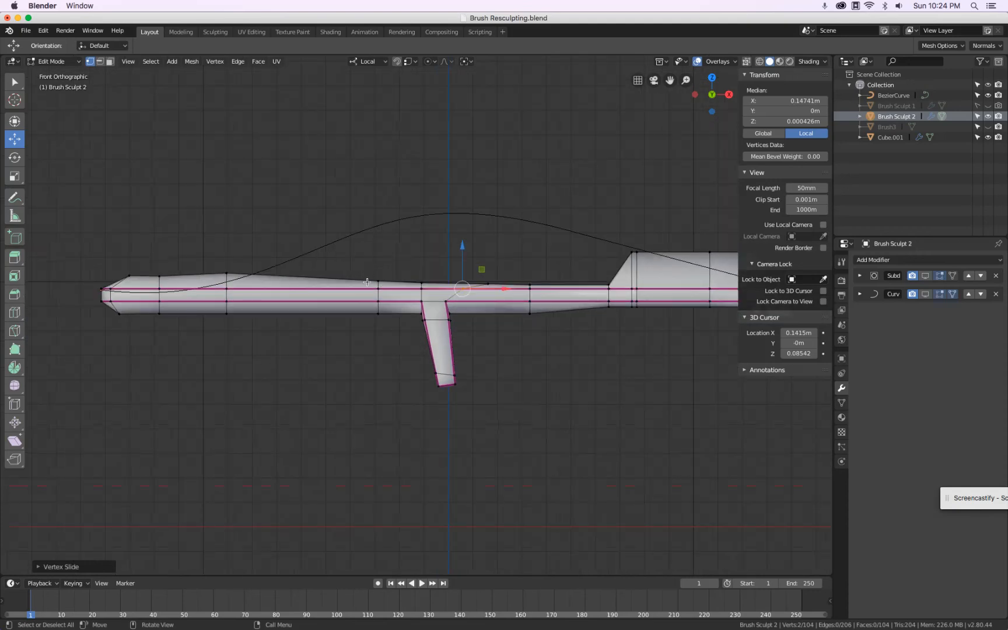
{"action": "left_click", "coordinate": [378, 297], "text": "alt"}
{"action": "key", "text": "g"}
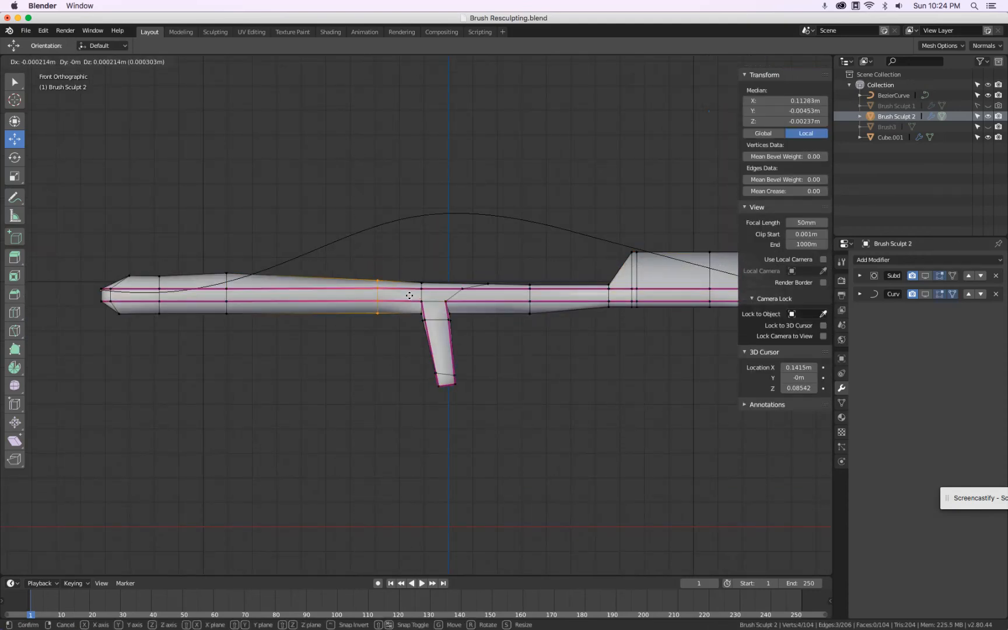
{"action": "key", "text": "g"}
{"action": "left_click", "coordinate": [377, 297]}
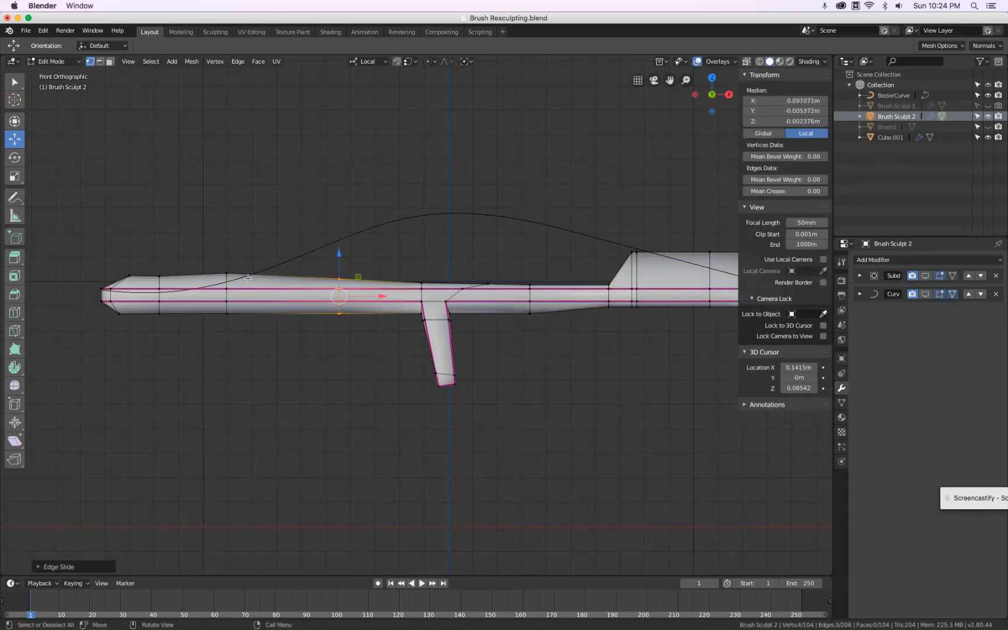
- Try to lower the top vertex nearest the handle's −X end to about 0.0051 m in Z
{"action": "scroll", "coordinate": [195, 267], "scroll_direction": "up", "scroll_amount": 2}
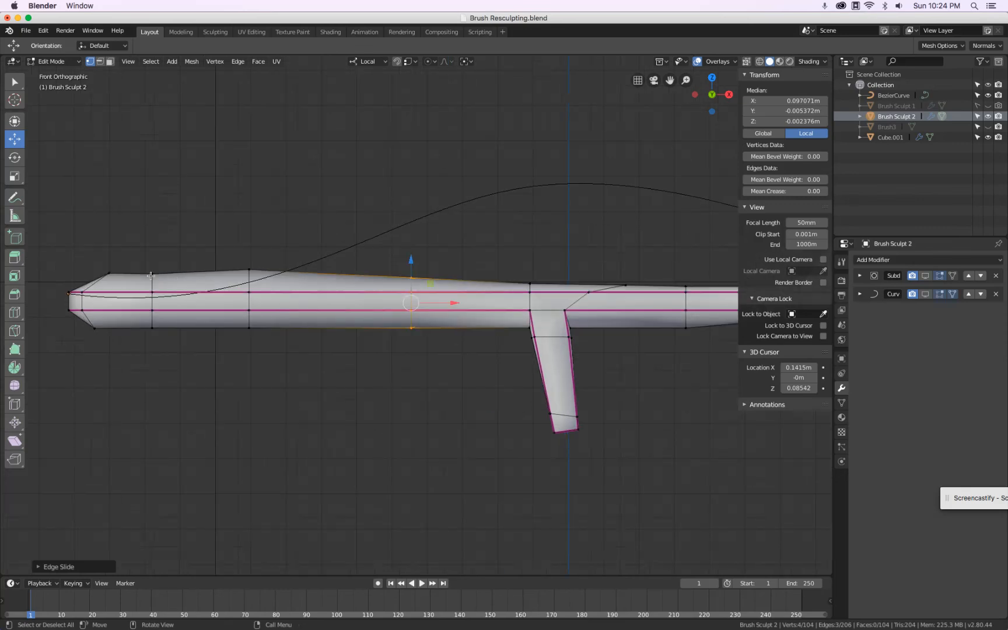
{"action": "left_click", "coordinate": [152, 273]}
{"action": "key", "text": "g"}
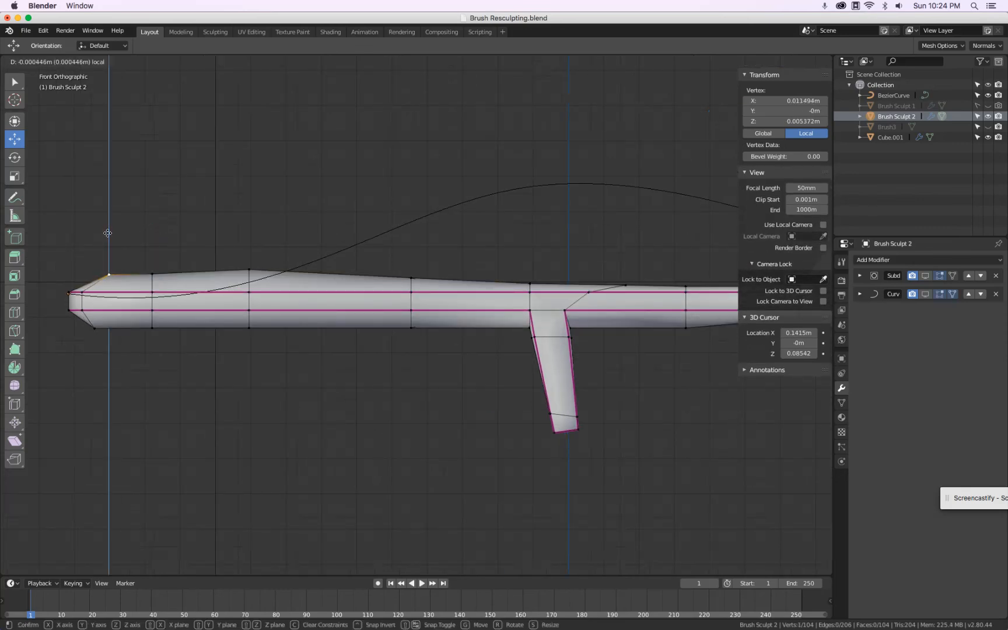
{"action": "left_click", "coordinate": [70, 249]}
- Turn on both modifiers' viewport display and check the curved, smoothed handle from the top and front
{"action": "scroll", "coordinate": [346, 288], "scroll_direction": "down", "scroll_amount": 2}
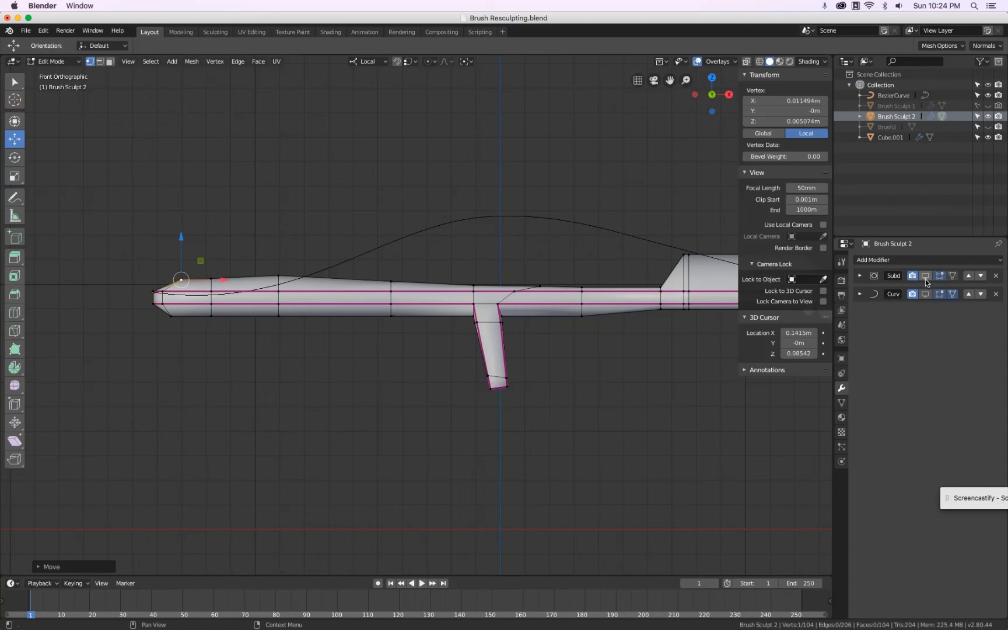
{"action": "left_click_drag", "start_coordinate": [925, 277], "coordinate": [925, 294]}
{"action": "key", "text": "KP_7"}
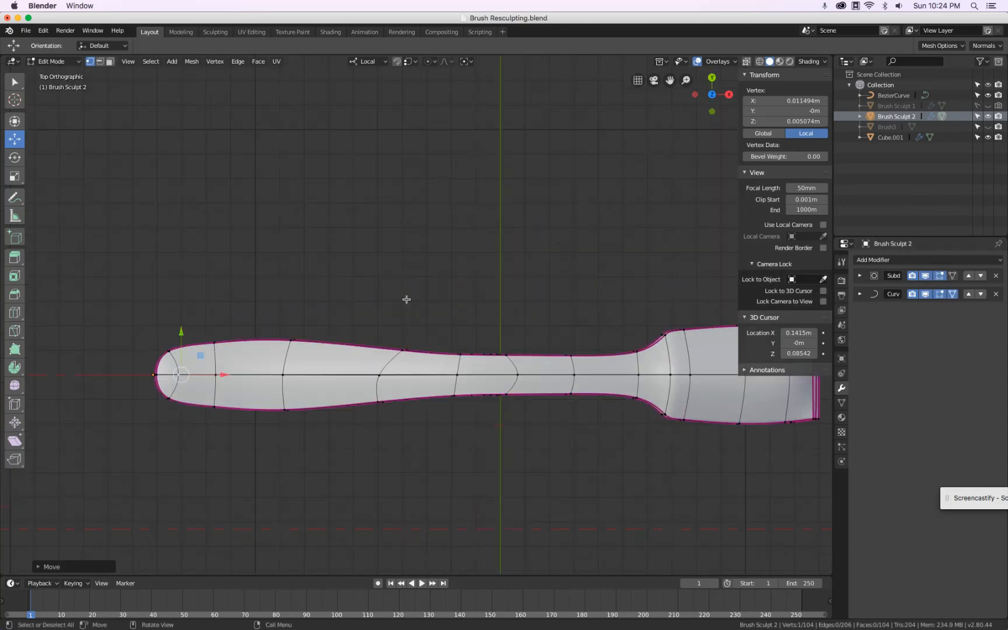
{"action": "key", "text": "KP_1"}
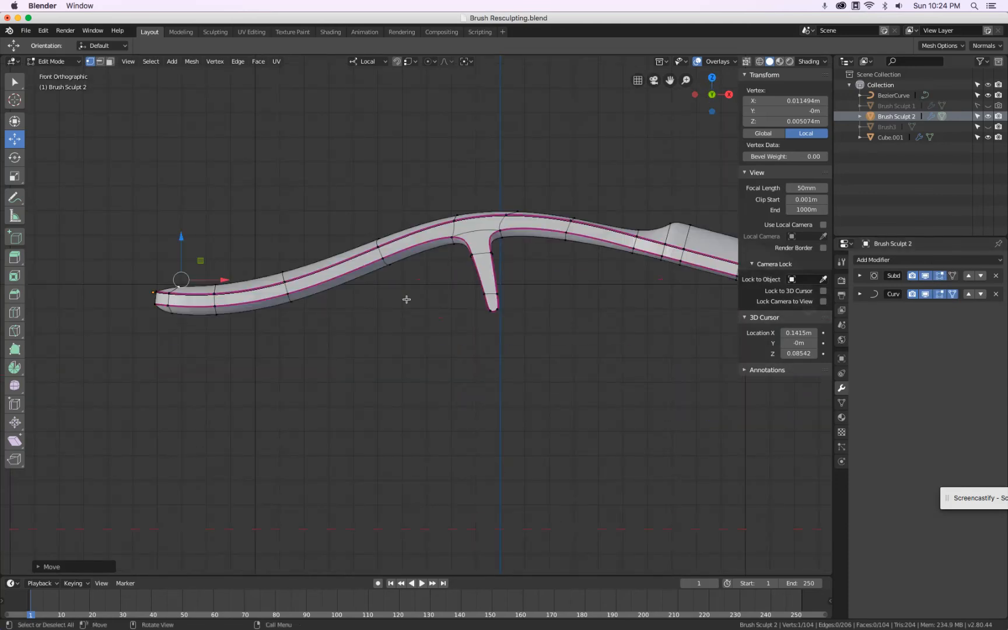
- Undo the end vertex move and the partial loop slide, and examine the loops around the prong
{"action": "key", "text": "KP_7"}
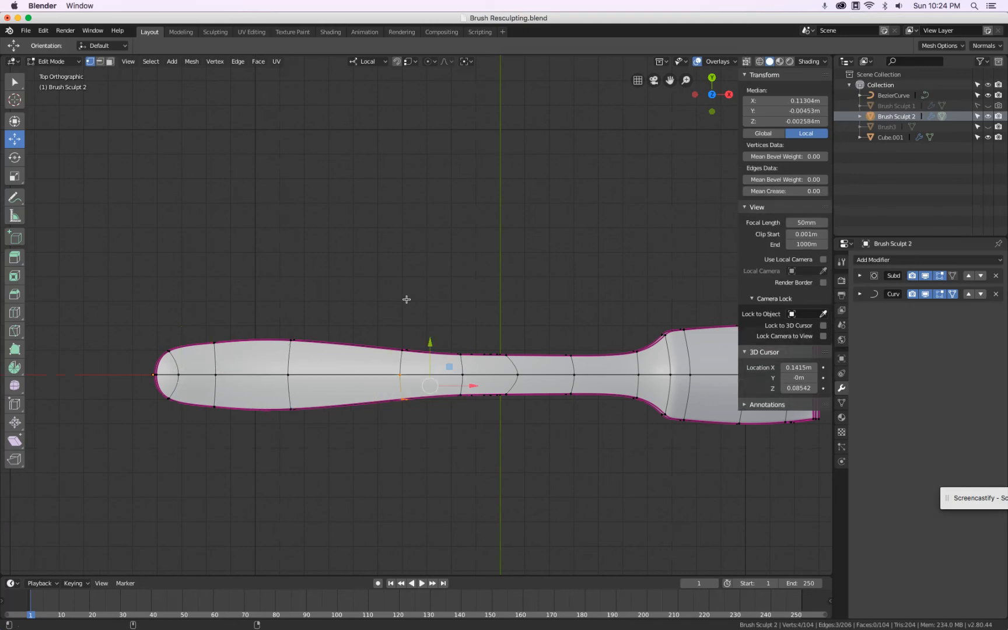
{"action": "key", "text": "alt+a"}
{"action": "key", "text": "a"}
{"action": "key", "text": "ctrl+z"}
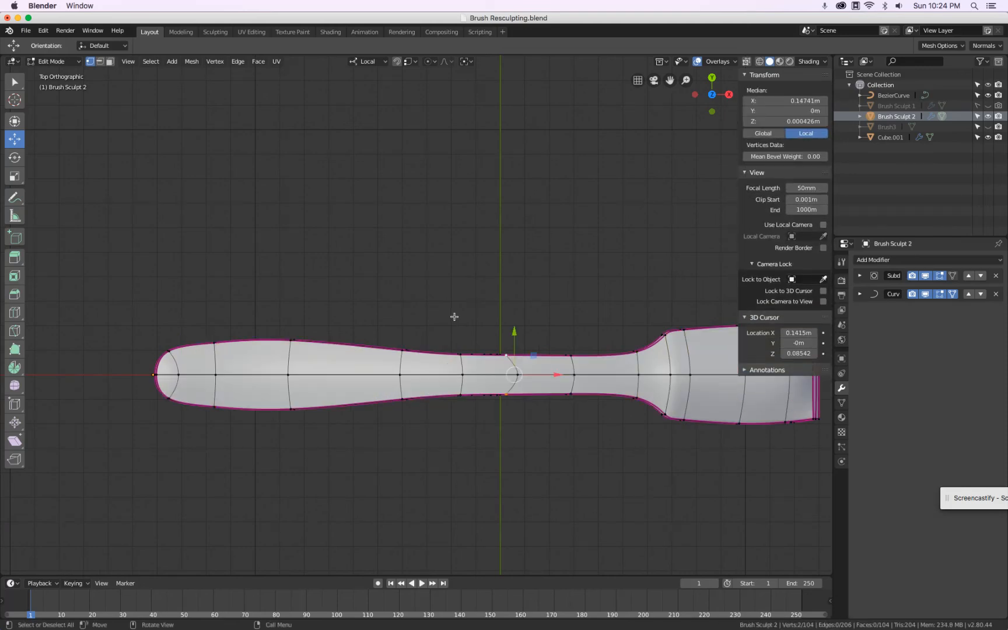
{"action": "key", "text": "KP_1"}
{"action": "key", "text": "KP_7"}
{"action": "scroll", "coordinate": [468, 342], "scroll_direction": "up", "scroll_amount": 4}
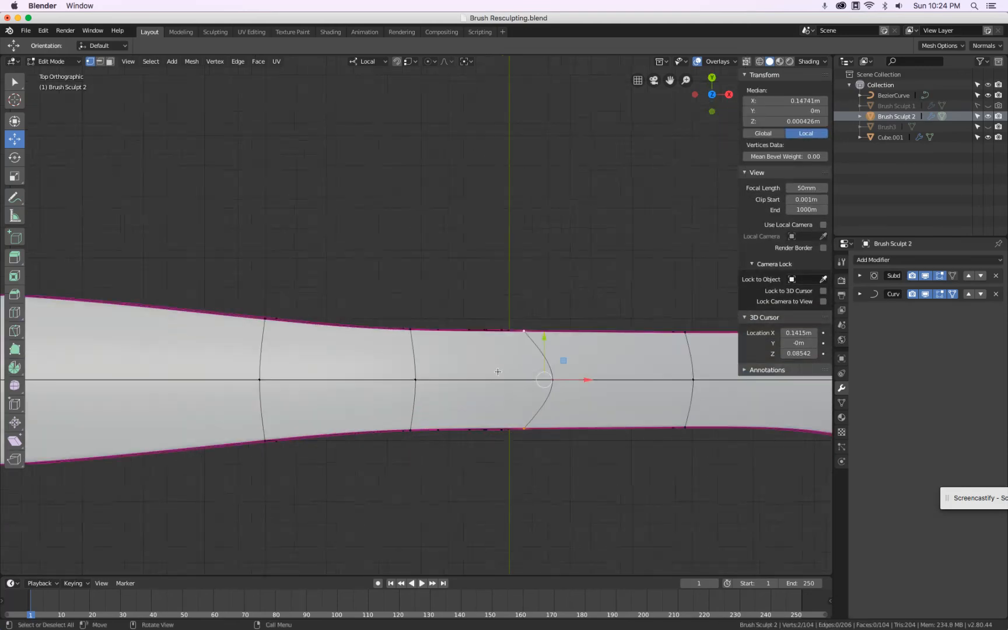
{"action": "middle_click_drag", "start_coordinate": [448, 367], "coordinate": [454, 312]}
{"action": "scroll", "coordinate": [454, 311], "scroll_direction": "down", "scroll_amount": 4}
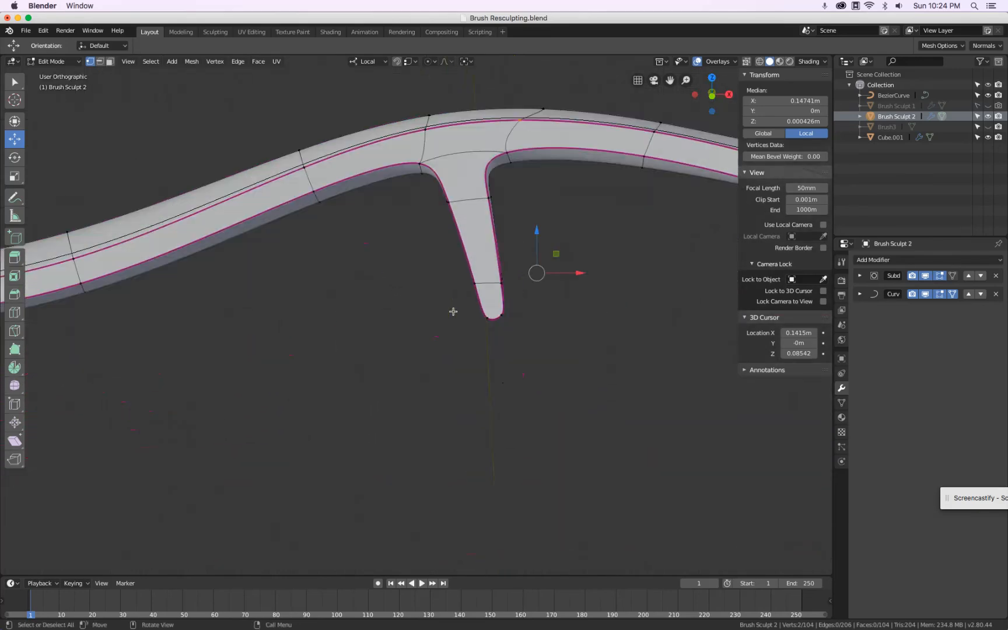
- Select the full six-vertex handle loop before the prong's −X side and edge-slide it to about 0.094 m in X
{"action": "key", "text": "KP_1"}
{"action": "key", "text": "a"}
{"action": "key", "text": "a"}
{"action": "key", "text": "b"}
{"action": "left_click_drag", "start_coordinate": [358, 215], "coordinate": [395, 302]}
{"action": "middle_click_drag", "start_coordinate": [387, 262], "coordinate": [399, 401]}
{"action": "scroll", "coordinate": [373, 367], "scroll_direction": "up", "scroll_amount": 4}
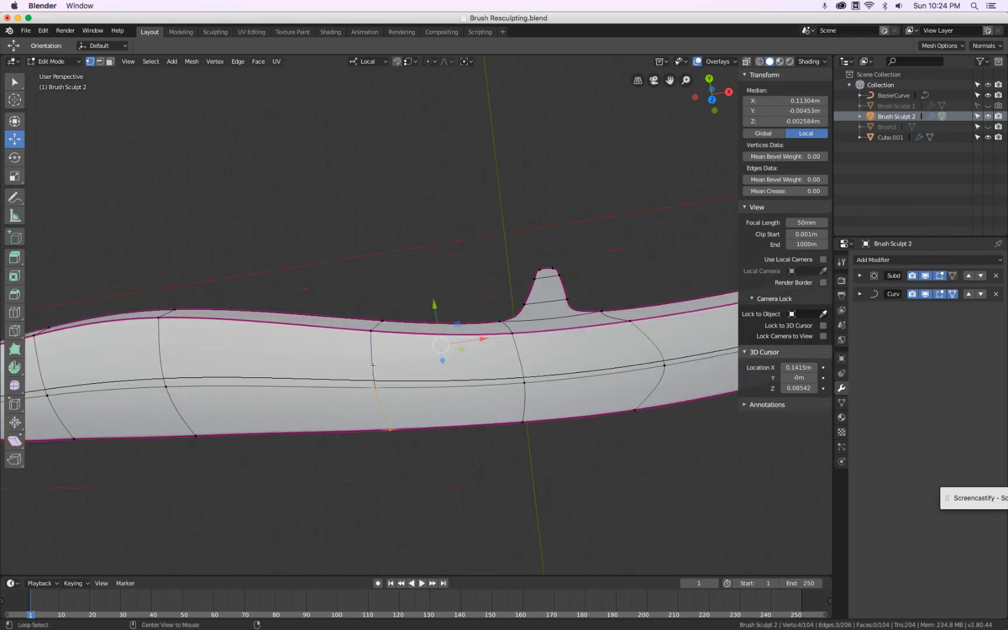
{"action": "left_click", "coordinate": [372, 359], "text": "alt"}
{"action": "scroll", "coordinate": [372, 359], "scroll_direction": "down", "scroll_amount": 3}
{"action": "key", "text": "KP_1"}
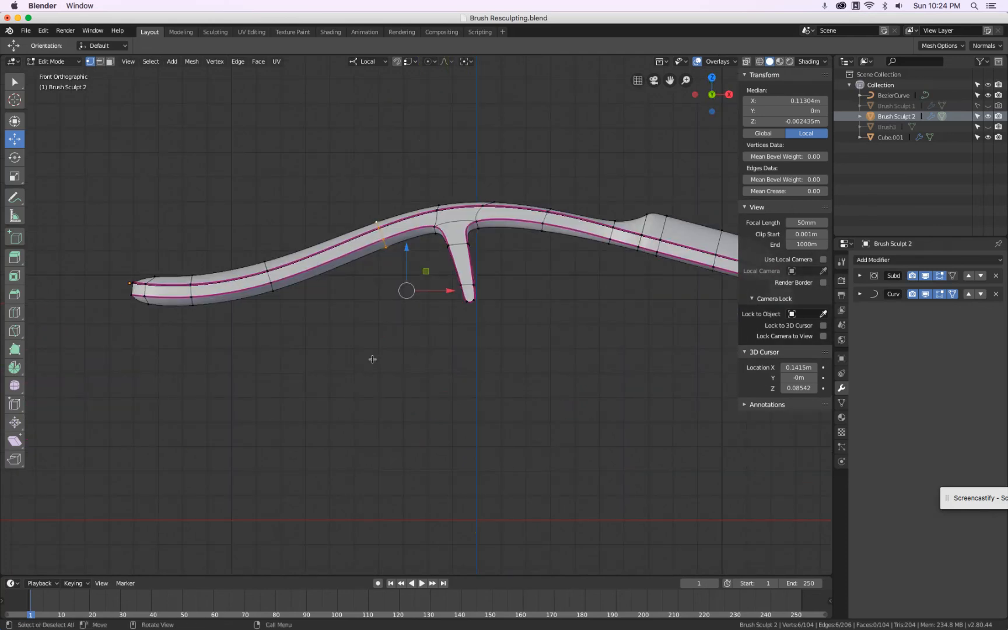
{"action": "key", "text": "KP_7"}
{"action": "scroll", "coordinate": [428, 291], "scroll_direction": "up", "scroll_amount": 2}
{"action": "key", "text": "g"}
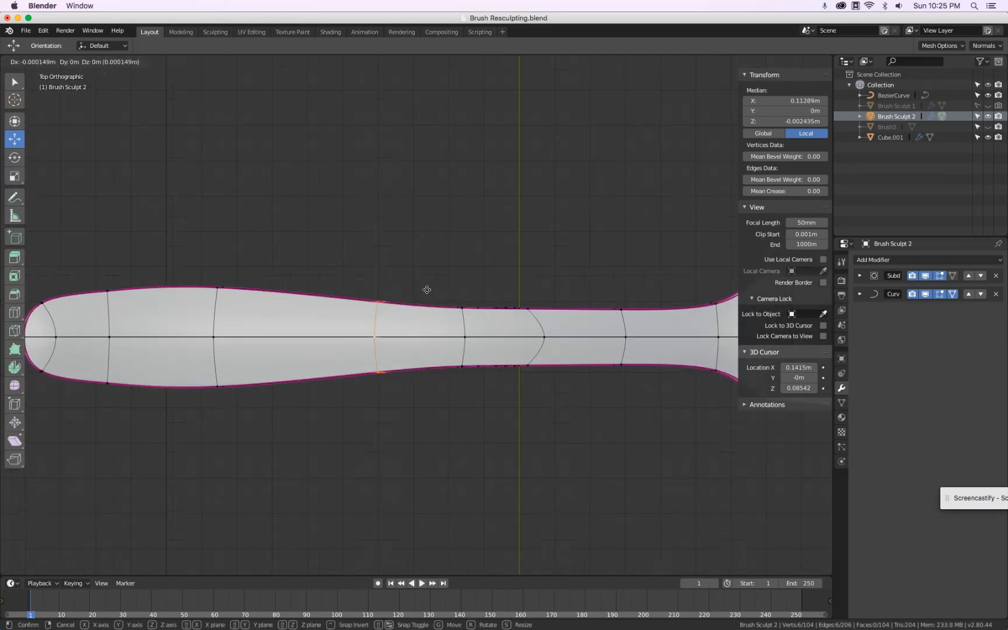
{"action": "key", "text": "g"}
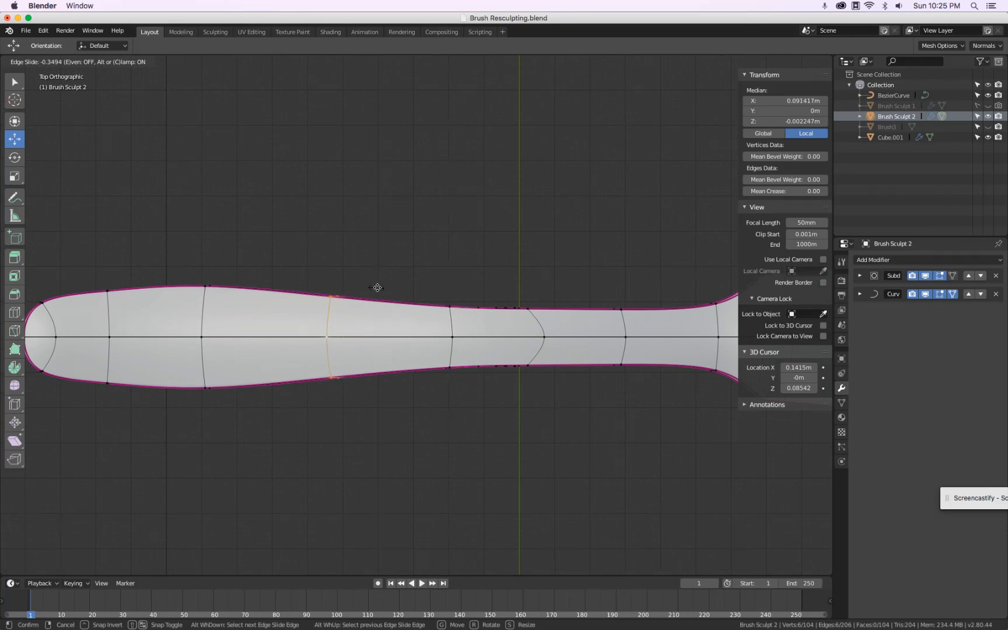
{"action": "left_click", "coordinate": [383, 288]}
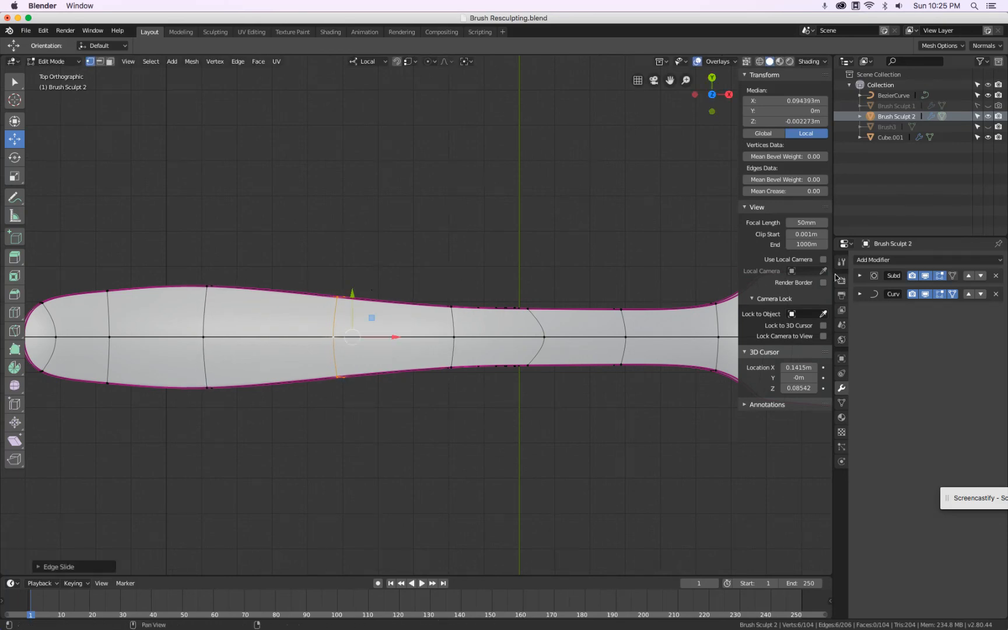
- Turn off both modifiers' viewport display and widen the selected handle loop along Y to about 1.09
{"action": "left_click", "coordinate": [925, 294]}
{"action": "left_click", "coordinate": [926, 275]}
{"action": "scroll", "coordinate": [436, 278], "scroll_direction": "down", "scroll_amount": 2}
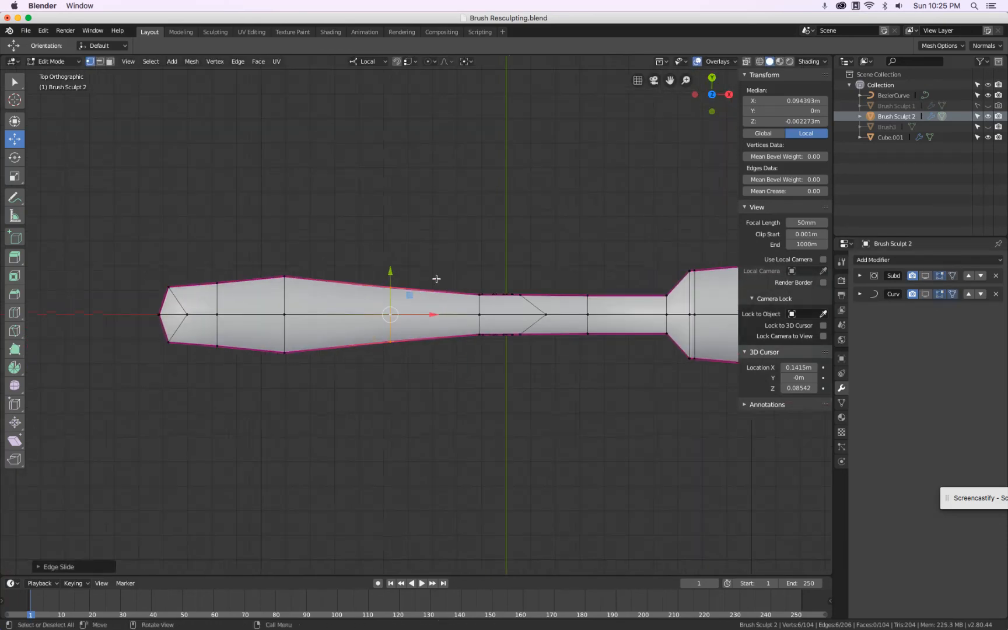
{"action": "scroll", "coordinate": [436, 279], "scroll_direction": "up", "scroll_amount": 2}
{"action": "key", "text": "s"}
{"action": "key", "text": "y"}
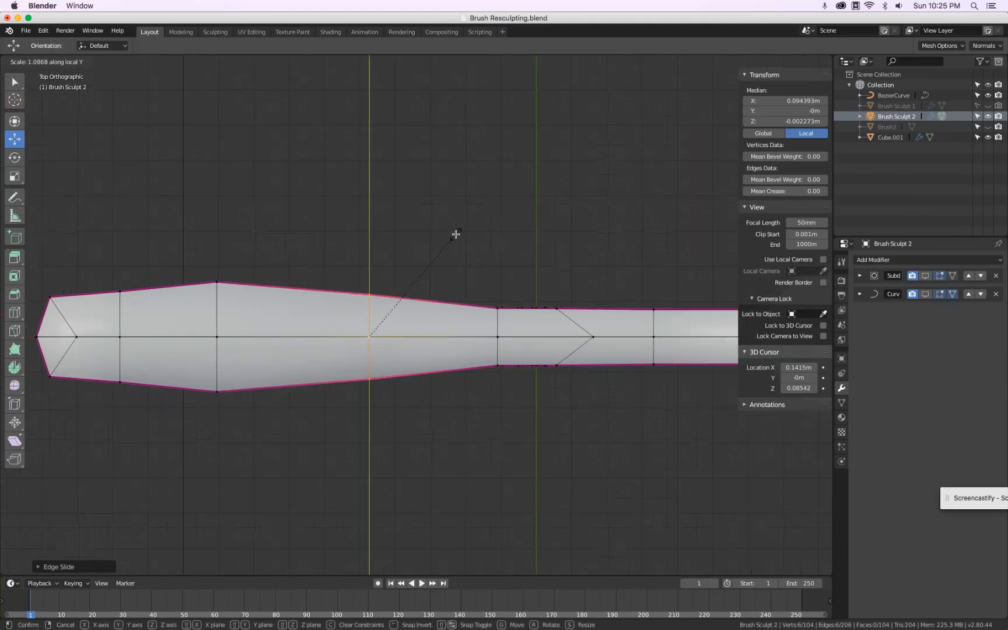
{"action": "left_click", "coordinate": [454, 233]}
- Select the full handle loop at about 0.024 m in X, near the −X end, and scale it along Y to about 1.06
{"action": "scroll", "coordinate": [454, 232], "scroll_direction": "down", "scroll_amount": 2}
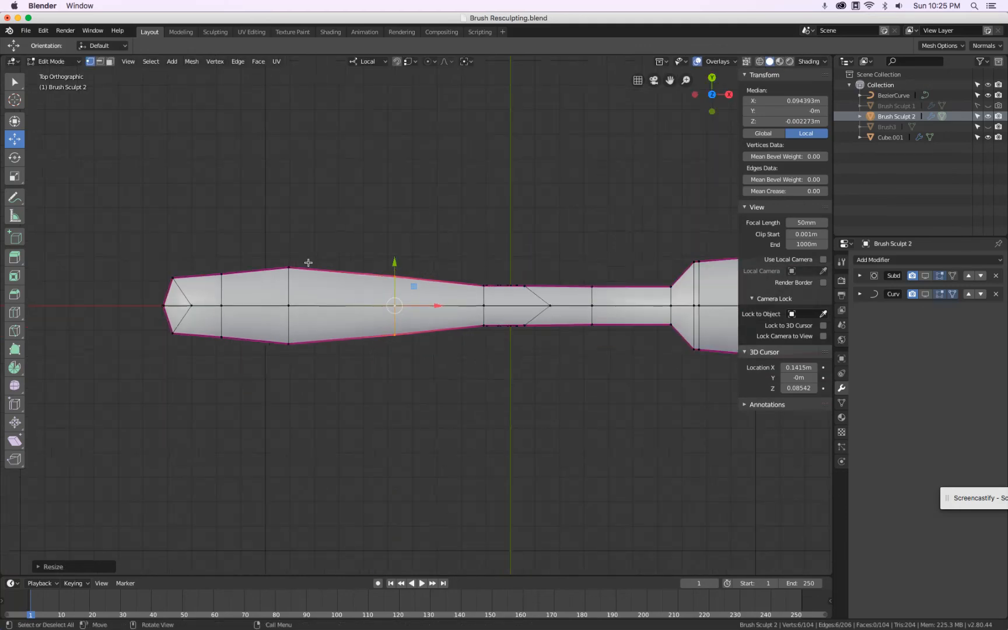
{"action": "scroll", "coordinate": [244, 289], "scroll_direction": "up", "scroll_amount": 2}
{"action": "left_click", "coordinate": [213, 288], "text": "alt"}
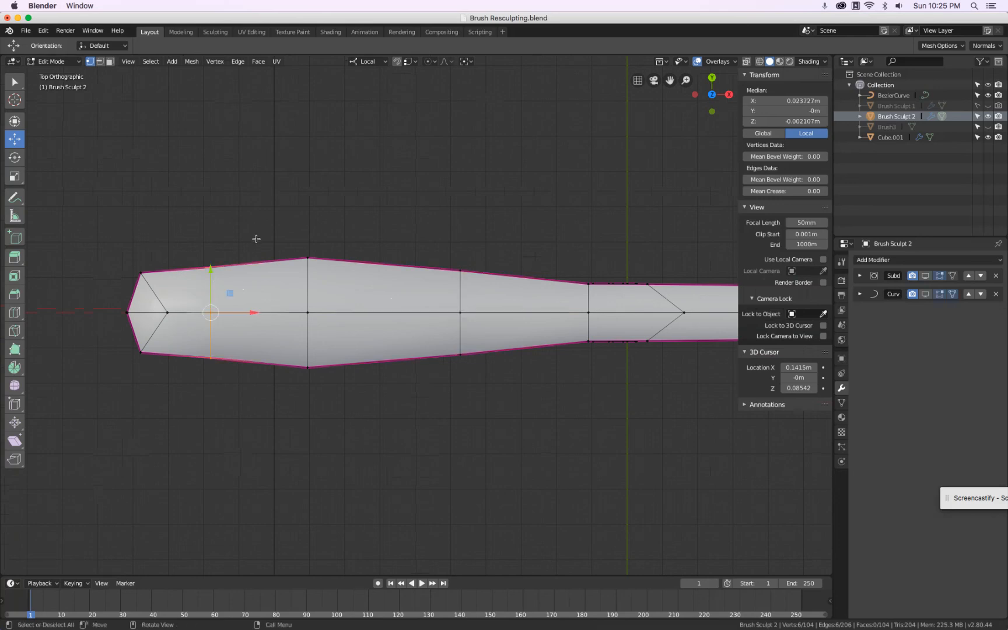
{"action": "key", "text": "s"}
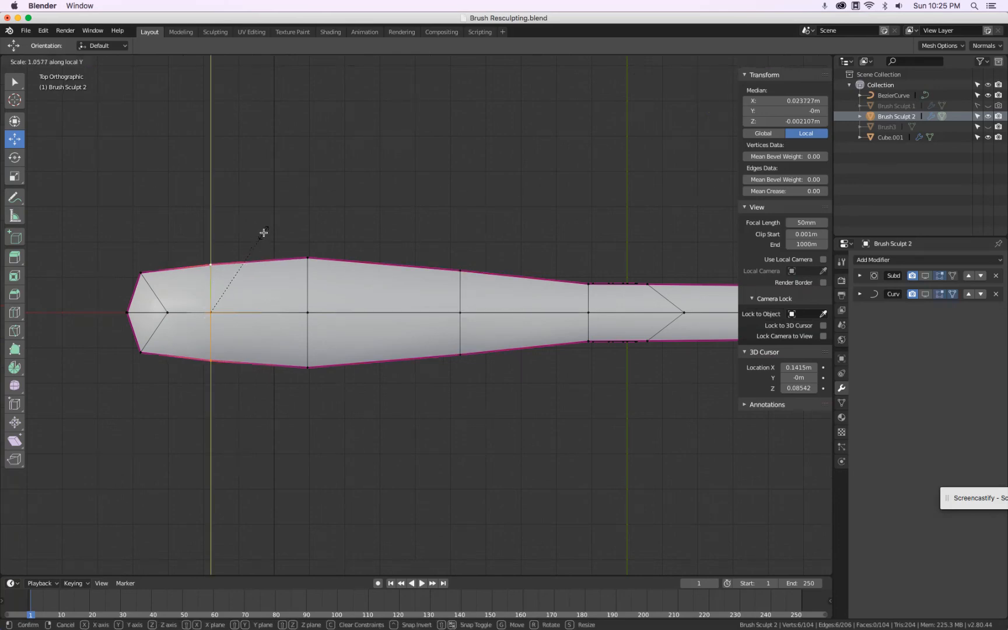
{"action": "left_click", "coordinate": [264, 234]}
- Slide the handle's top vertex above the prong's −X side along the handle towards its −X end
{"action": "scroll", "coordinate": [265, 239], "scroll_direction": "down", "scroll_amount": 1}
{"action": "scroll", "coordinate": [265, 239], "scroll_direction": "down", "scroll_amount": 1}
{"action": "middle_click_drag", "start_coordinate": [556, 326], "coordinate": [425, 264], "text": "shift"}
{"action": "left_click", "coordinate": [428, 259]}
{"action": "scroll", "coordinate": [426, 263], "scroll_direction": "up", "scroll_amount": 2}
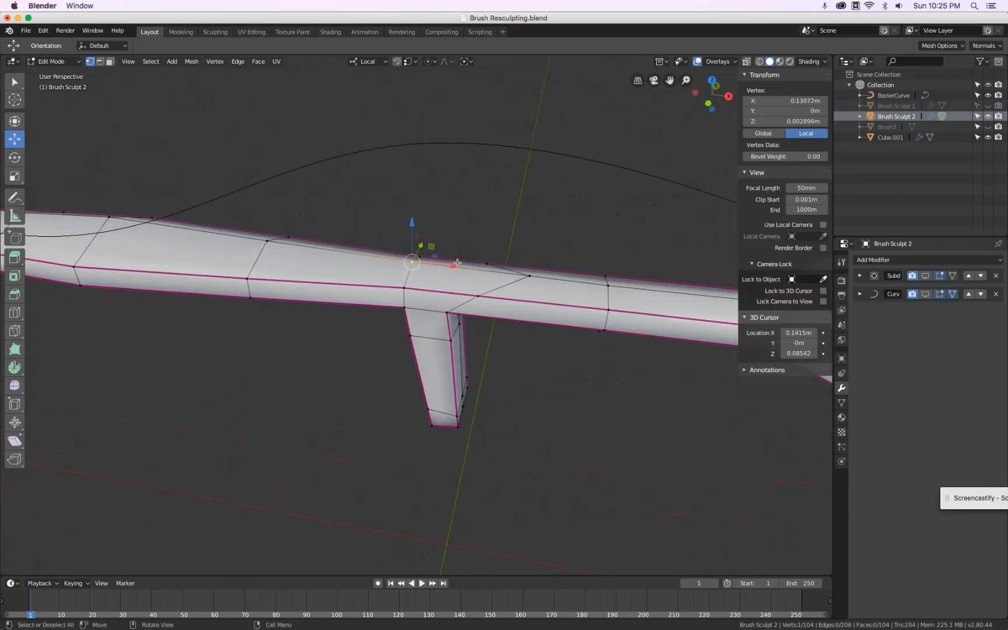
{"action": "key", "text": "shift+v"}
{"action": "left_click", "coordinate": [430, 257]}
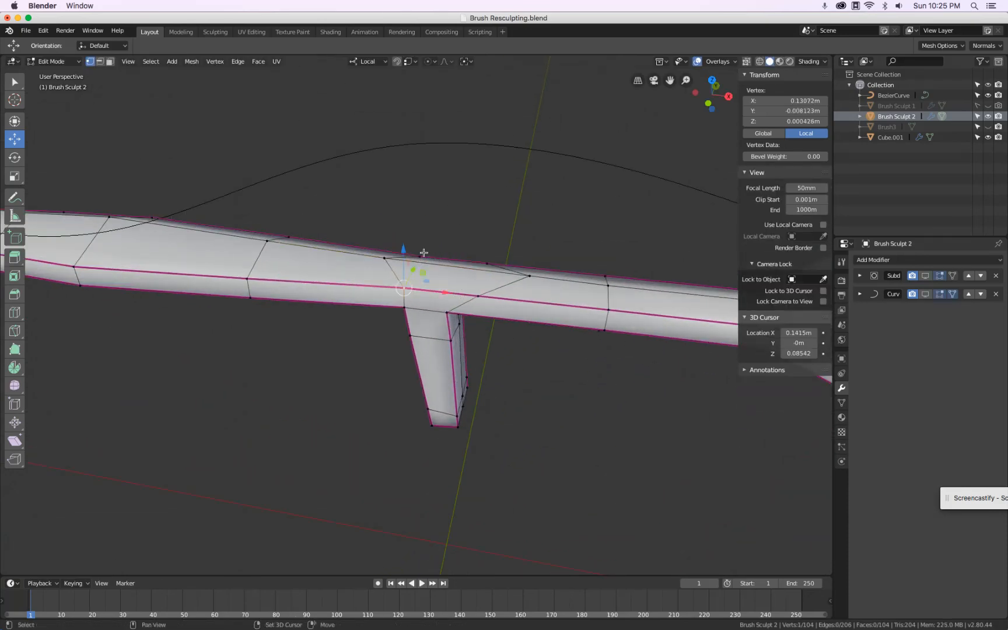
- Slide the two side vertices of the prong's −X side loop to about 0.128 m in X and its top vertex to about 0.122 m
{"action": "left_click", "coordinate": [413, 255], "text": "shift"}
{"action": "key", "text": "shift+v"}
{"action": "left_click", "coordinate": [443, 245]}
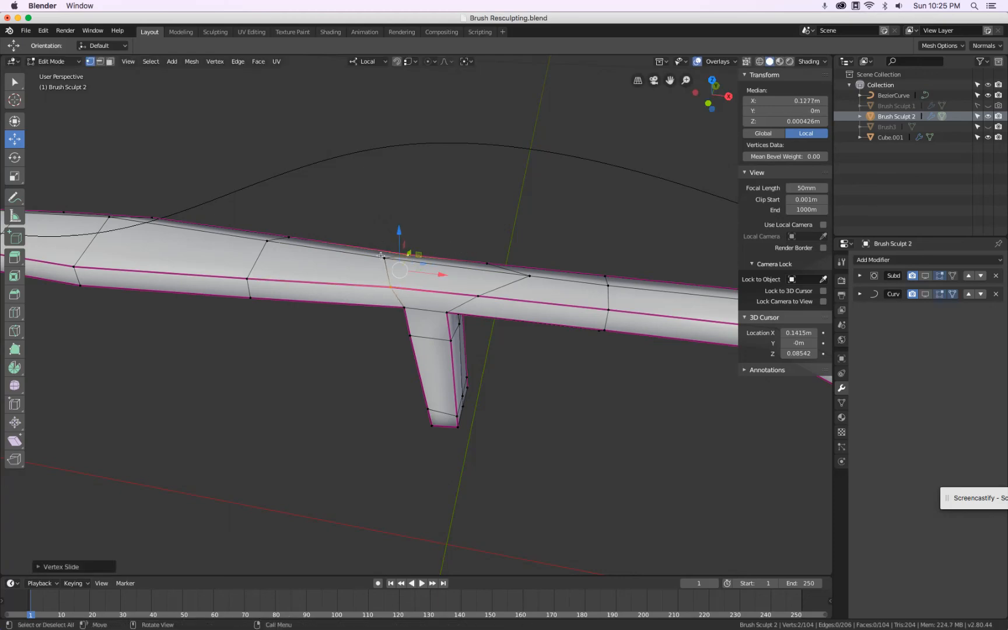
{"action": "left_click", "coordinate": [381, 256]}
{"action": "key", "text": "shift+v"}
{"action": "left_click", "coordinate": [372, 255]}
{"action": "scroll", "coordinate": [395, 262], "scroll_direction": "down", "scroll_amount": 2}
- Compare the coordinates of the handle's top centre-line vertices from the −X end to past the prong
{"action": "middle_click_drag", "start_coordinate": [537, 290], "coordinate": [272, 235]}
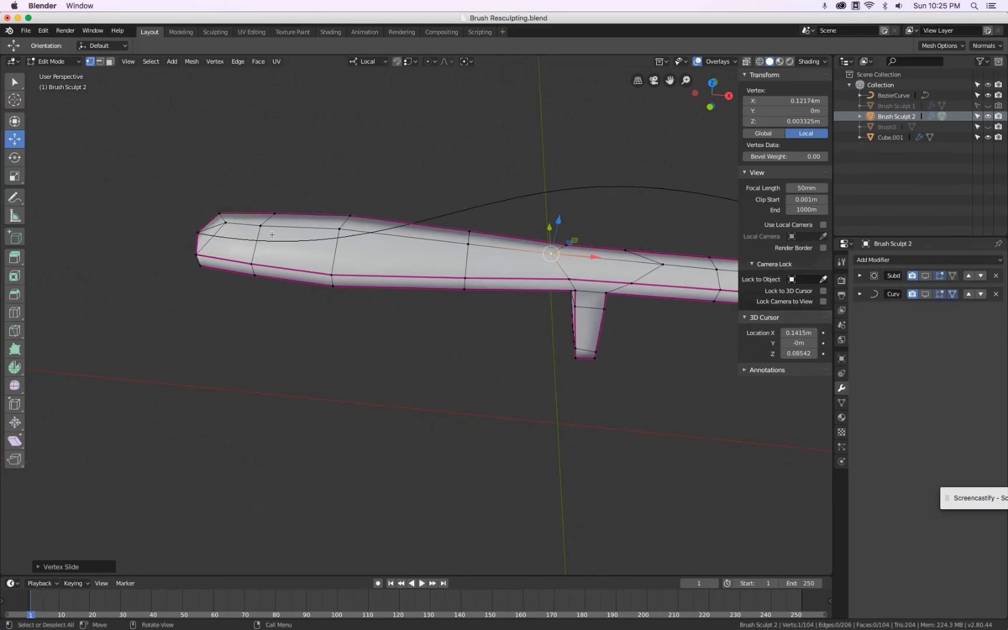
{"action": "left_click", "coordinate": [227, 224]}
{"action": "left_click", "coordinate": [260, 233], "text": "shift"}
{"action": "left_click", "coordinate": [340, 232]}
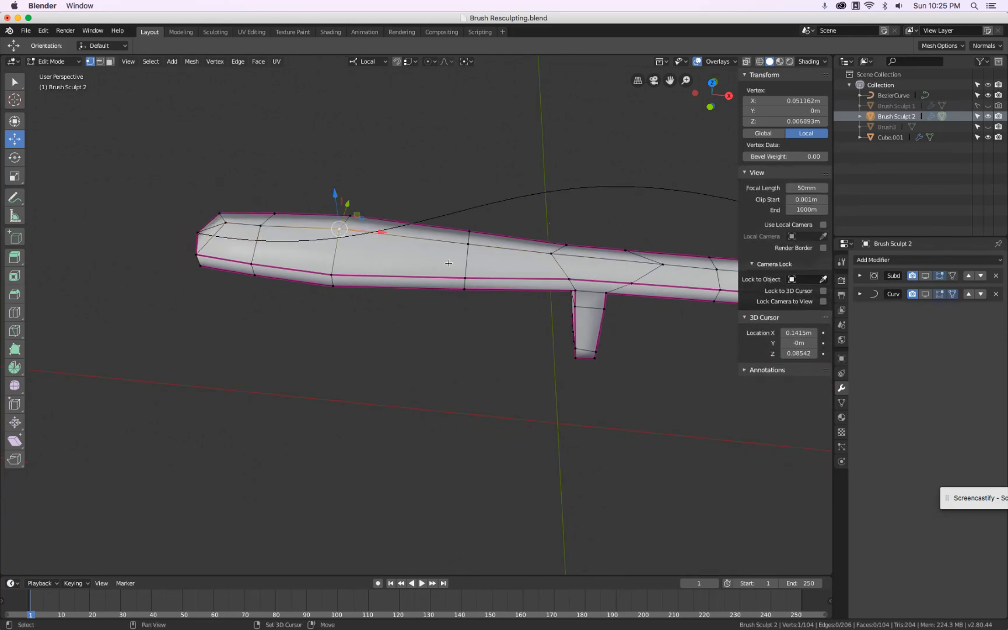
{"action": "left_click", "coordinate": [472, 251], "text": "shift"}
{"action": "left_click", "coordinate": [471, 251]}
{"action": "left_click", "coordinate": [551, 257], "text": "shift"}
{"action": "left_click", "coordinate": [551, 256]}
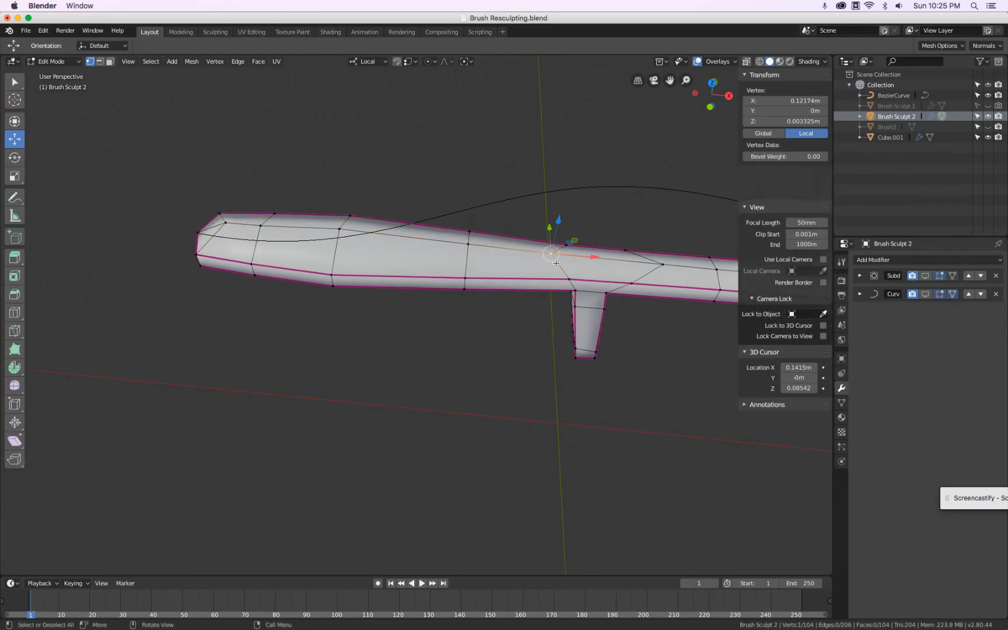
{"action": "left_click", "coordinate": [653, 268], "text": "shift"}
- Turn on both modifiers' viewport display and check the smoothed handle from the front in object mode
{"action": "left_click", "coordinate": [926, 276]}
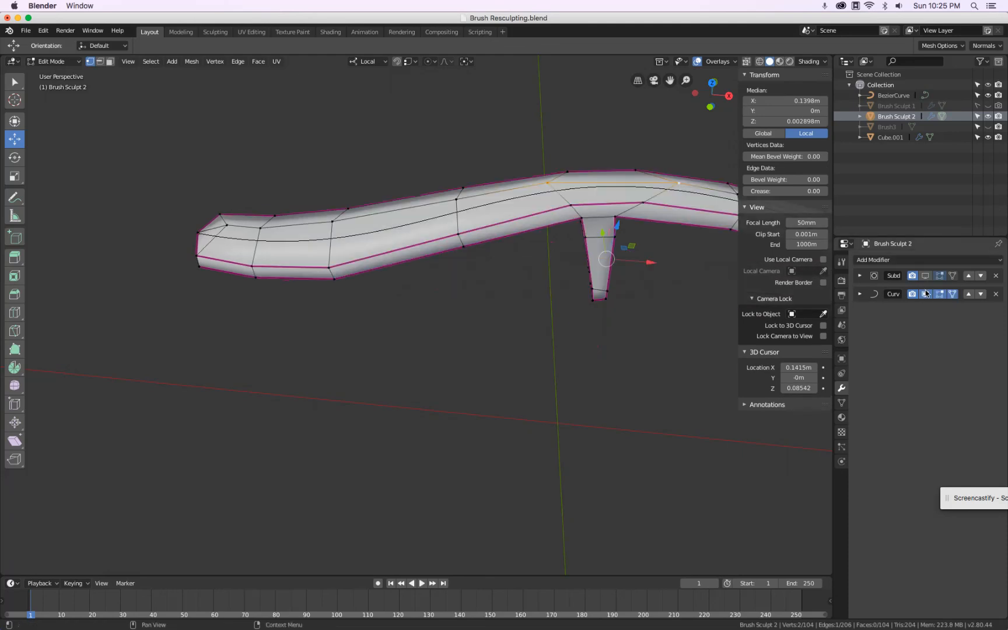
{"action": "key", "text": "KP_1"}
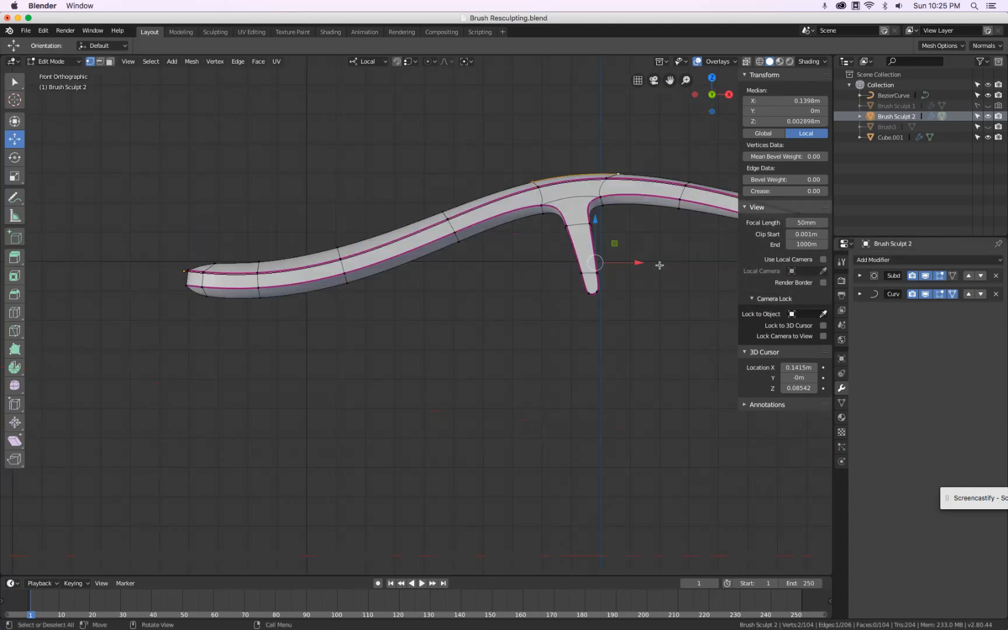
{"action": "key", "text": "Tab"}
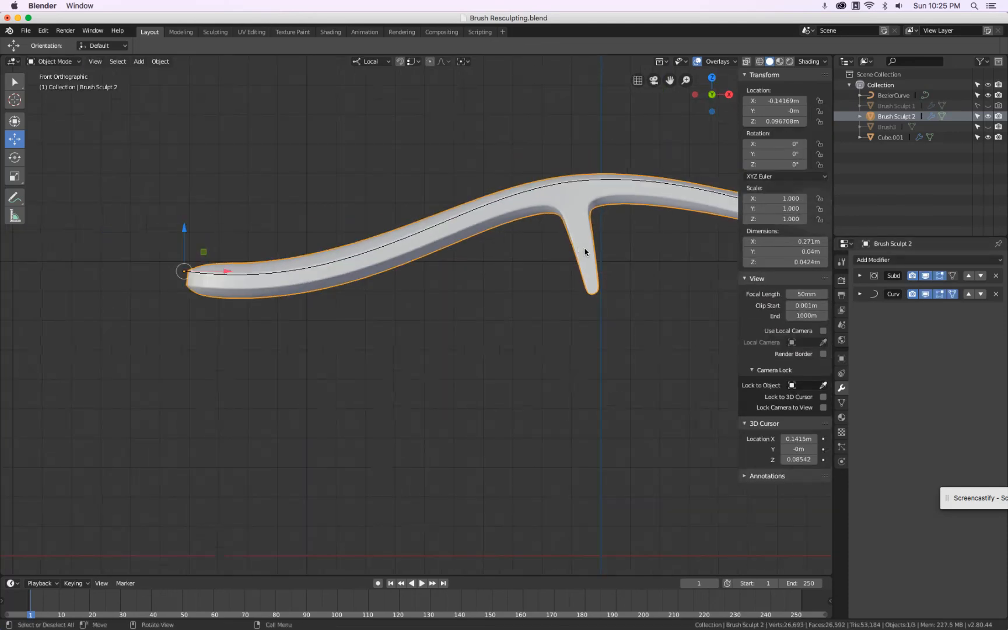
- Add a new material to Brush Sculpt 1 and set its viewport display colour to red
{"action": "left_click", "coordinate": [896, 107]}
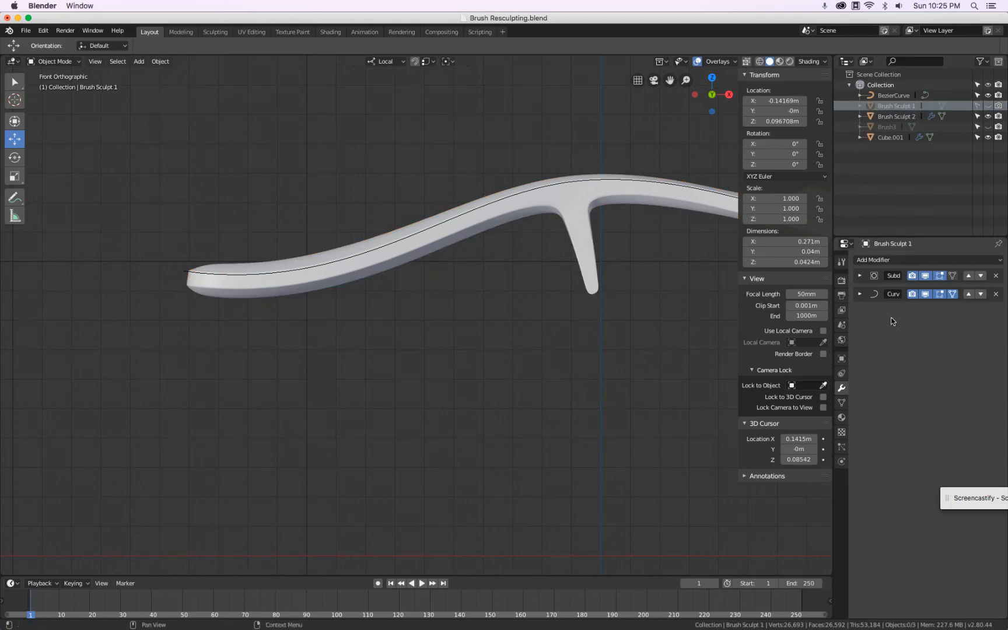
{"action": "left_click", "coordinate": [842, 418]}
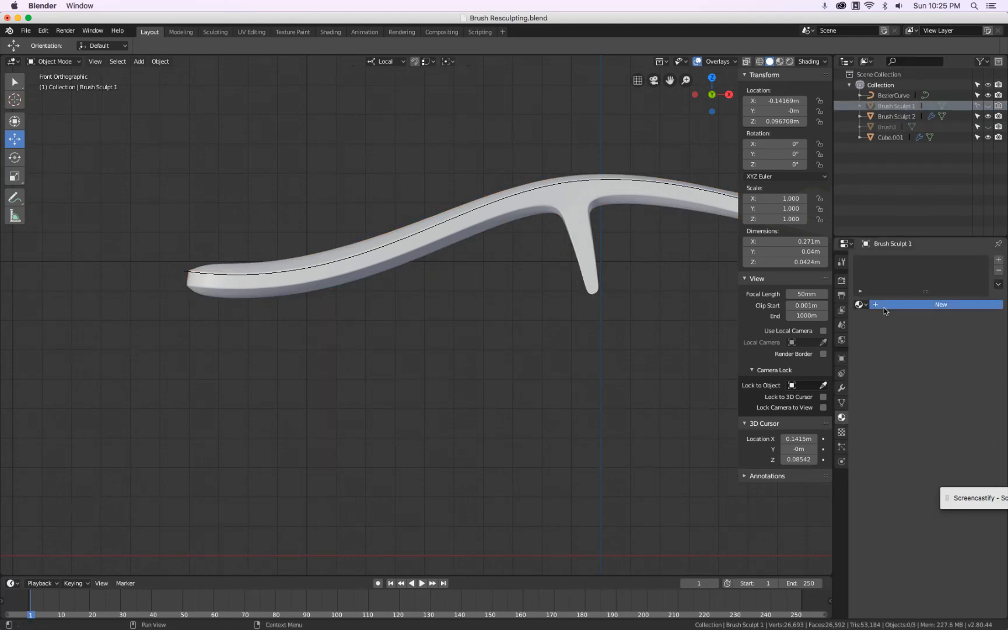
{"action": "left_click", "coordinate": [884, 305]}
{"action": "scroll", "coordinate": [859, 346], "scroll_direction": "down", "scroll_amount": 1}
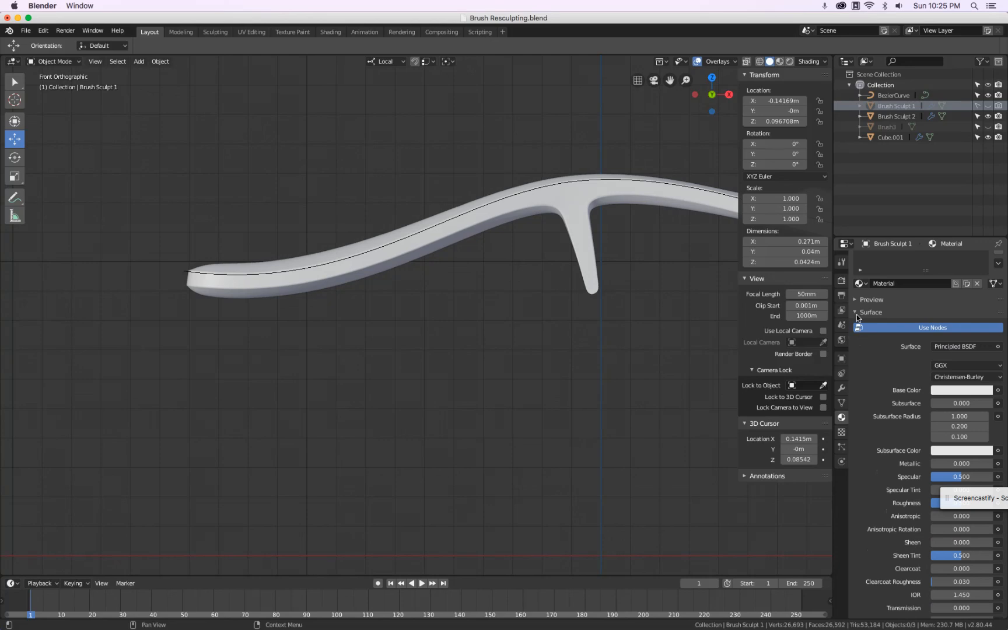
{"action": "left_click", "coordinate": [856, 313]}
{"action": "left_click", "coordinate": [858, 443]}
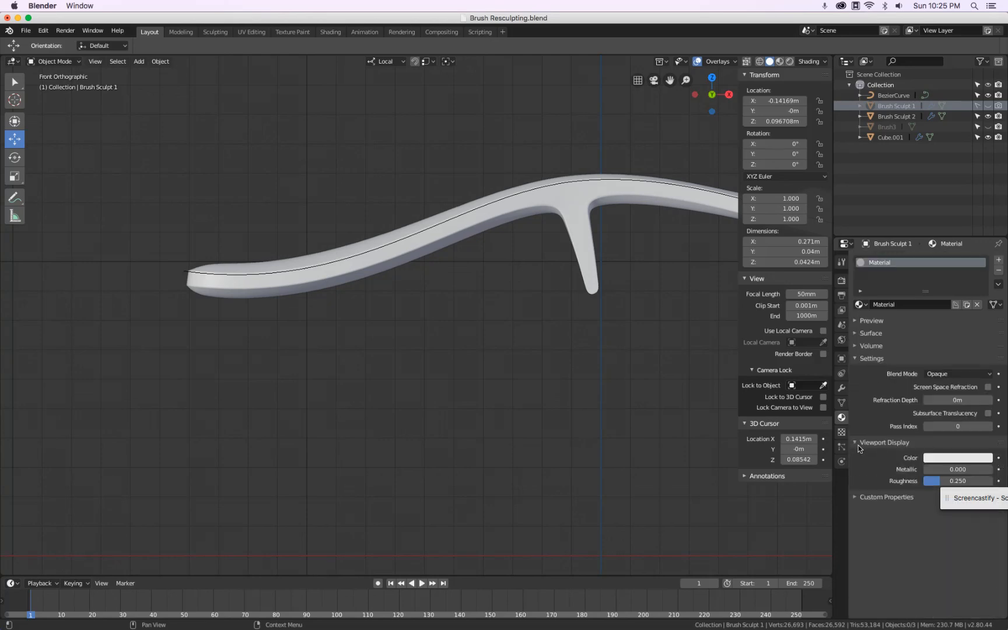
{"action": "left_click", "coordinate": [933, 459]}
{"action": "left_click_drag", "start_coordinate": [943, 367], "coordinate": [939, 397]}
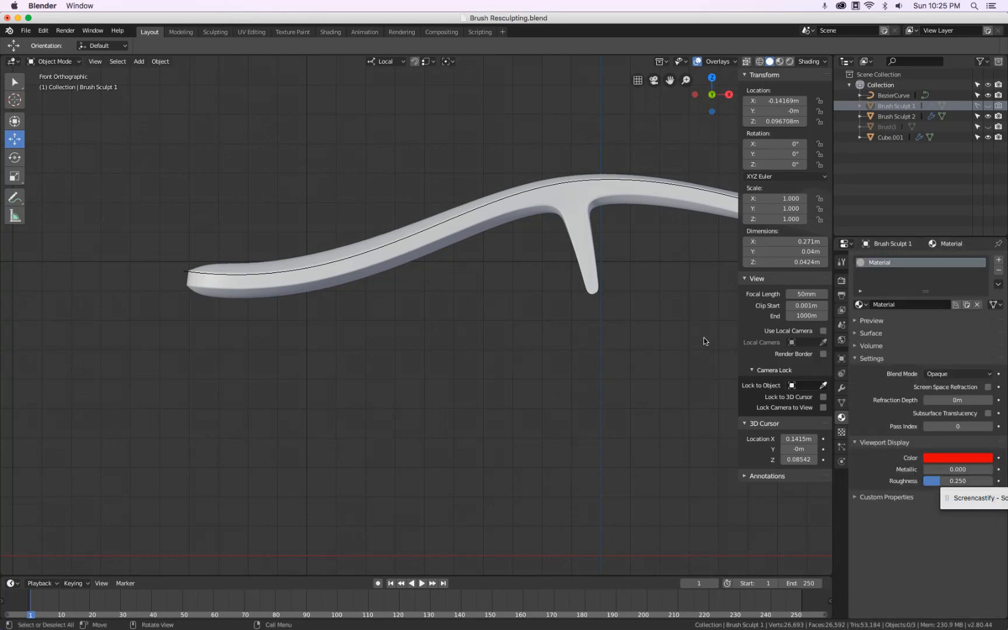
- Show Brush Sculpt 1 and compare its outline with Brush Sculpt 2 from the top around the prong
{"action": "left_click", "coordinate": [987, 106]}
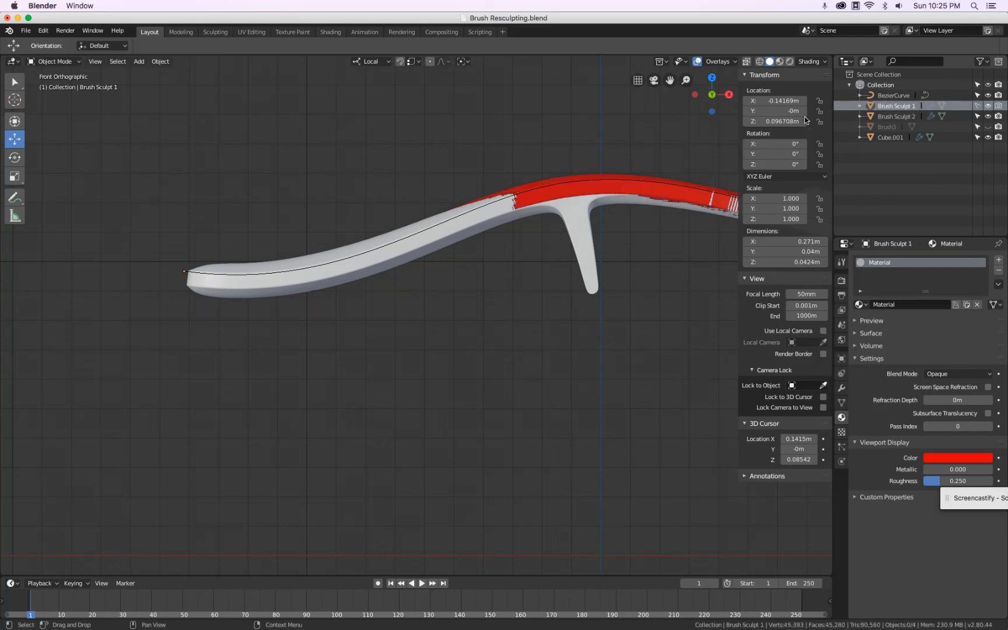
{"action": "key", "text": "KP_7"}
{"action": "scroll", "coordinate": [634, 256], "scroll_direction": "up", "scroll_amount": 5}
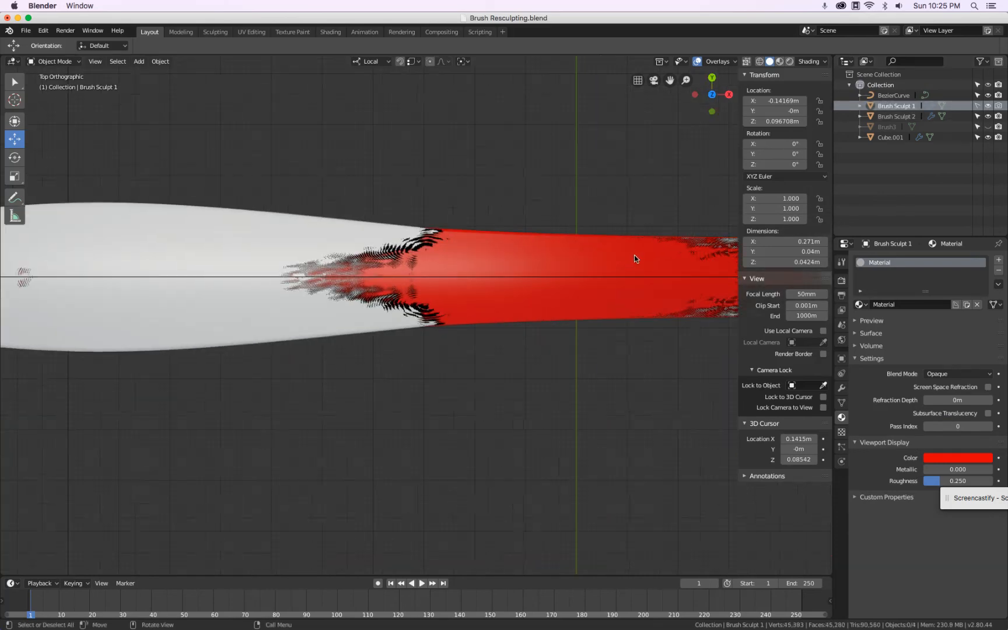
{"action": "left_click", "coordinate": [635, 257]}
{"action": "scroll", "coordinate": [621, 236], "scroll_direction": "up", "scroll_amount": 4}
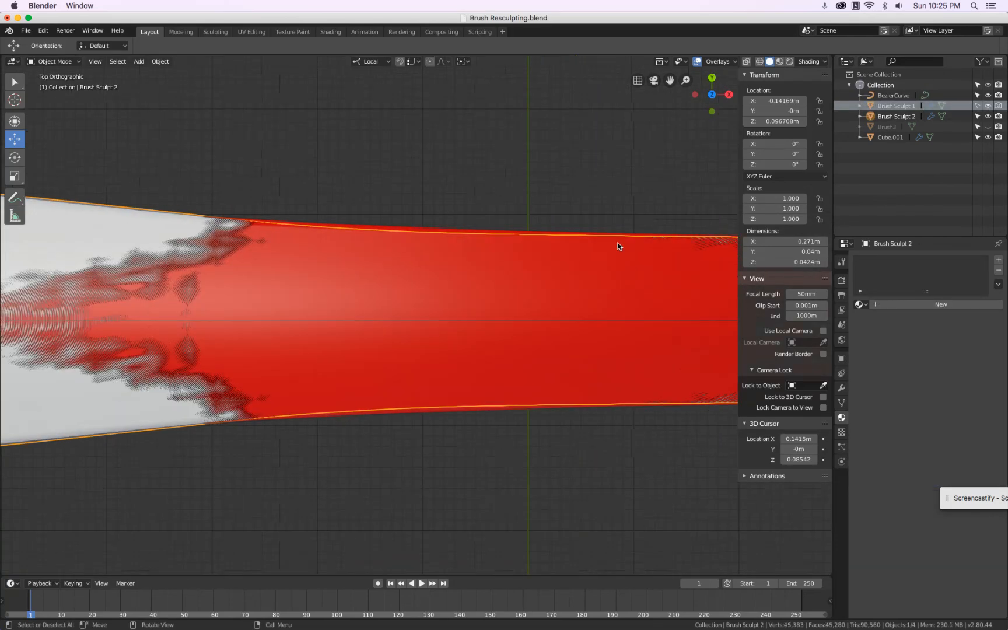
{"action": "scroll", "coordinate": [620, 246], "scroll_direction": "down", "scroll_amount": 6}
{"action": "scroll", "coordinate": [620, 246], "scroll_direction": "up", "scroll_amount": 6}
{"action": "scroll", "coordinate": [619, 245], "scroll_direction": "down", "scroll_amount": 6}
{"action": "key", "text": "Tab"}
{"action": "key", "text": "Tab"}
{"action": "scroll", "coordinate": [619, 245], "scroll_direction": "up", "scroll_amount": 6}
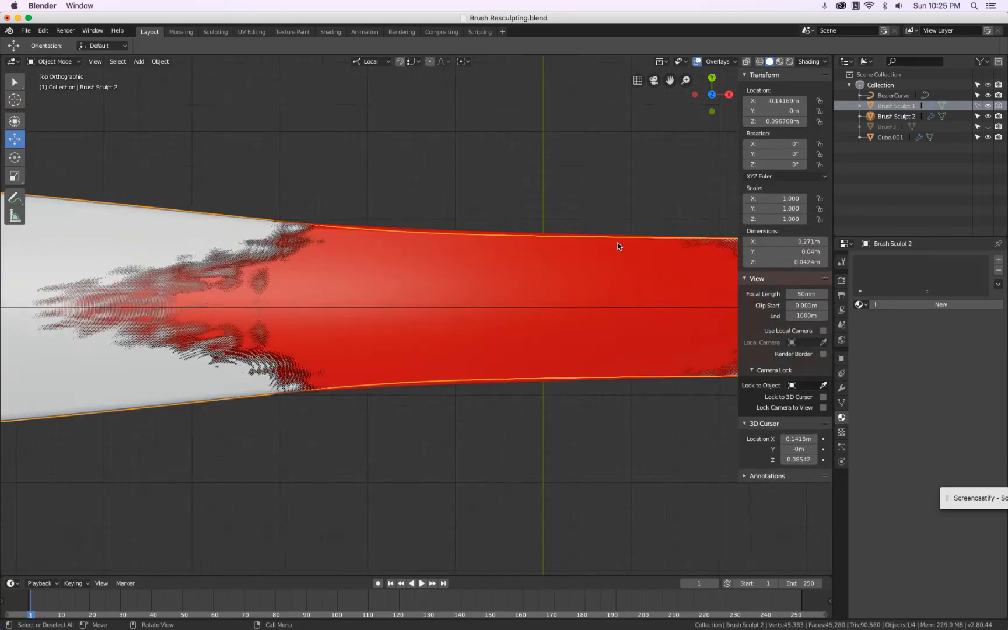
{"action": "scroll", "coordinate": [619, 246], "scroll_direction": "down", "scroll_amount": 2}
- Select all of Brush Sculpt 2's vertices in the handle section around the prong, through the mesh, and scale them slightly wider along local Y
{"action": "key", "text": "Tab"}
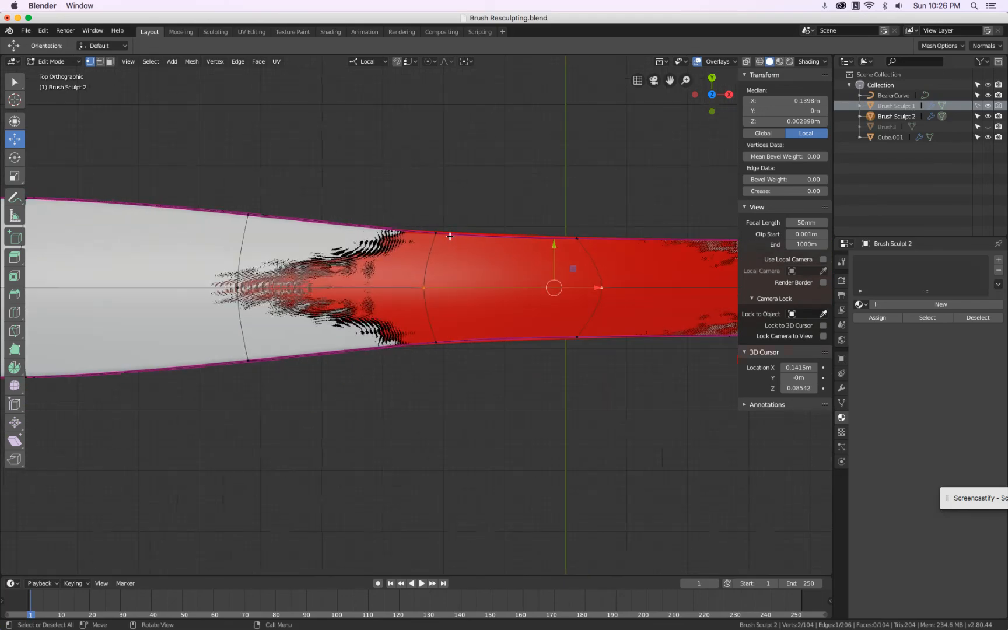
{"action": "middle_click_drag", "start_coordinate": [452, 236], "coordinate": [459, 290]}
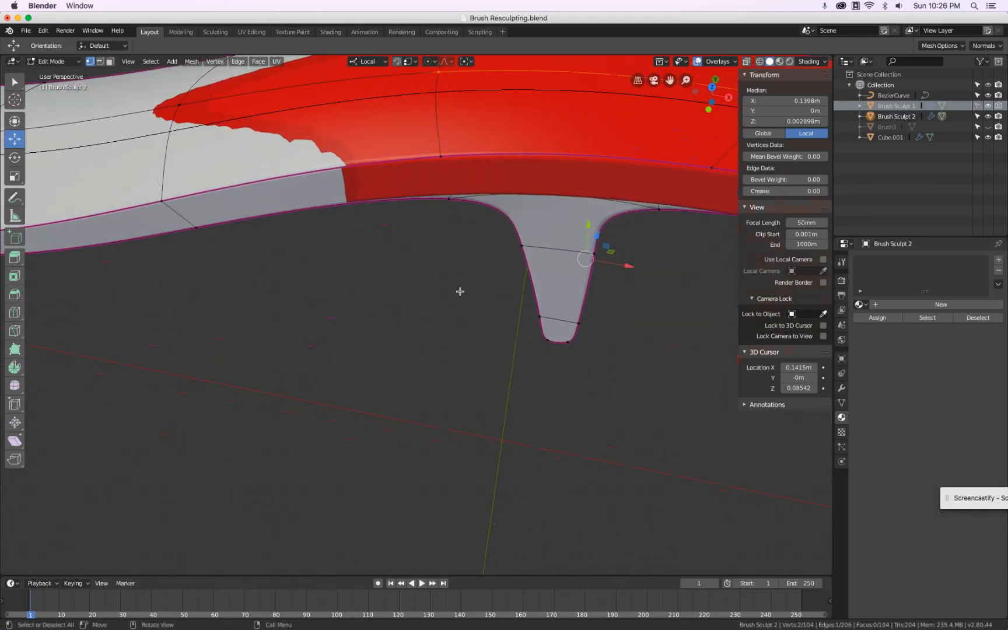
{"action": "scroll", "coordinate": [459, 291], "scroll_direction": "down", "scroll_amount": 3}
{"action": "key", "text": "KP_7"}
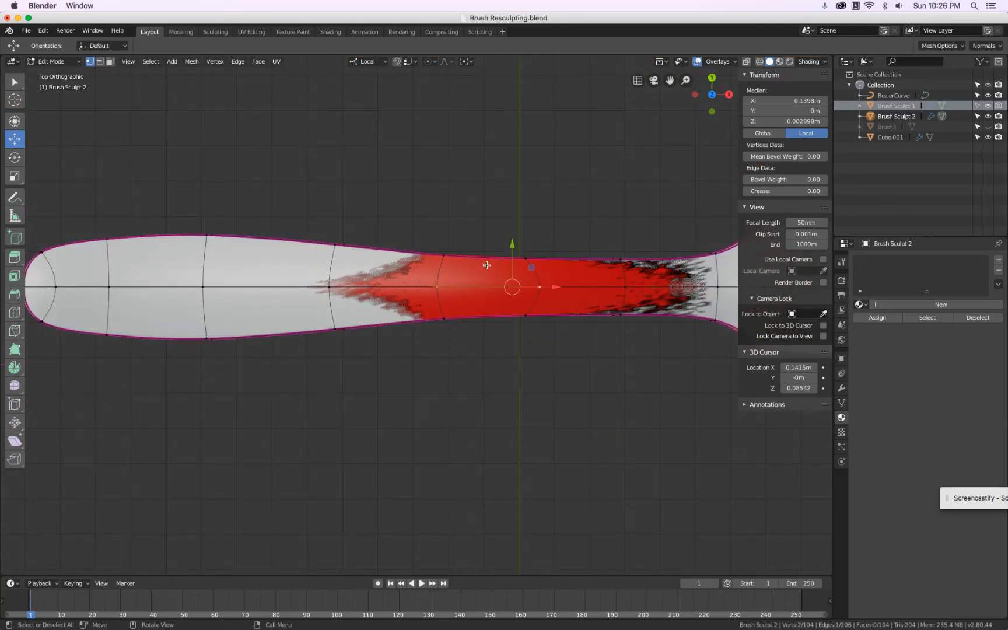
{"action": "key", "text": "shift+z"}
{"action": "key", "text": "a"}
{"action": "key", "text": "alt+a"}
{"action": "left_click_drag", "start_coordinate": [418, 230], "coordinate": [554, 367]}
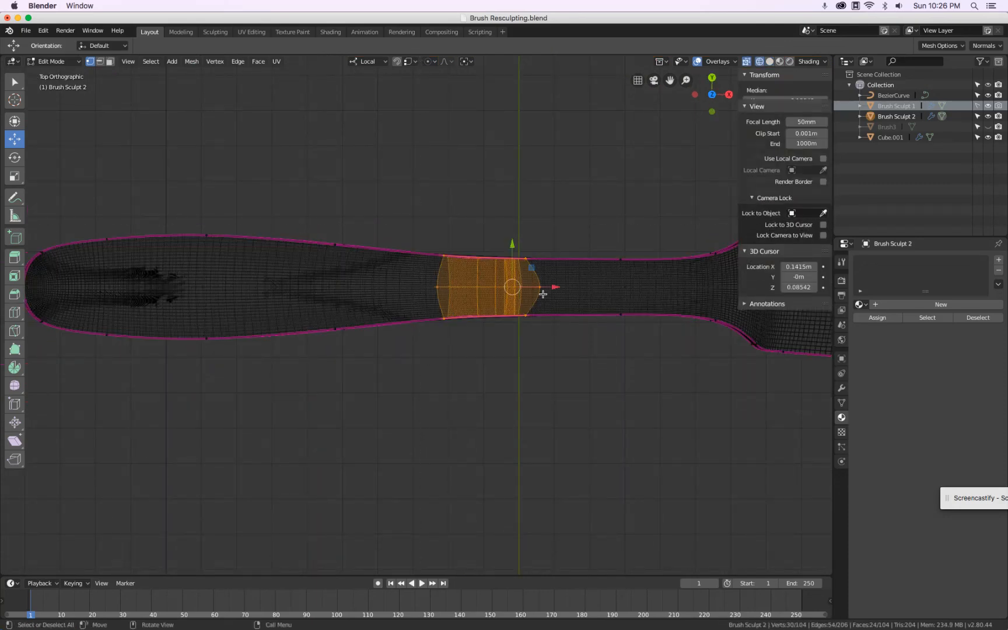
{"action": "scroll", "coordinate": [532, 230], "scroll_direction": "up", "scroll_amount": 5}
{"action": "key", "text": "s"}
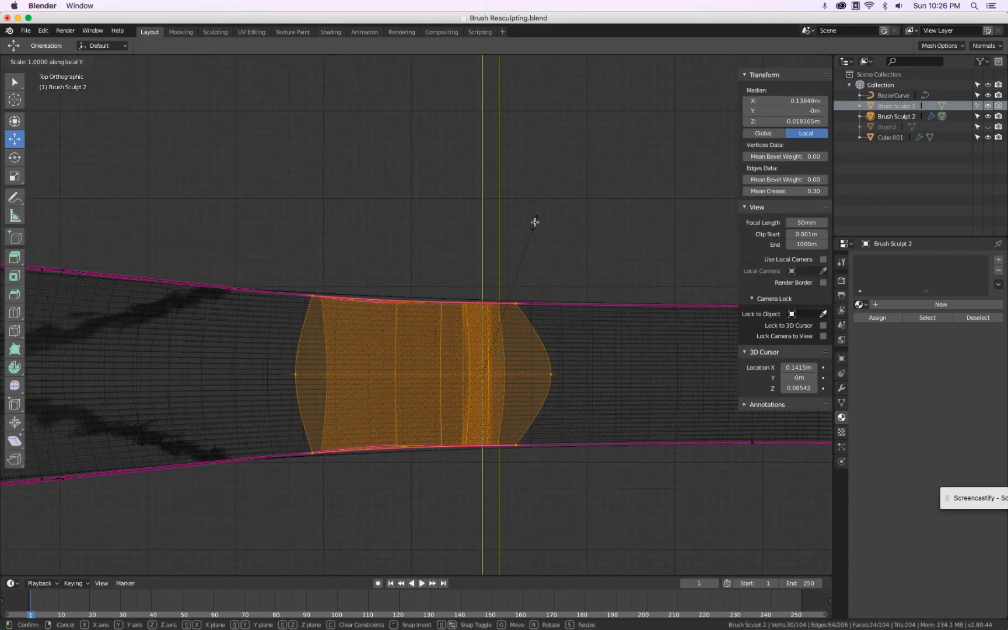
{"action": "left_click", "coordinate": [541, 216]}
{"action": "scroll", "coordinate": [540, 217], "scroll_direction": "down", "scroll_amount": 2}
{"action": "scroll", "coordinate": [540, 217], "scroll_direction": "down", "scroll_amount": 3}
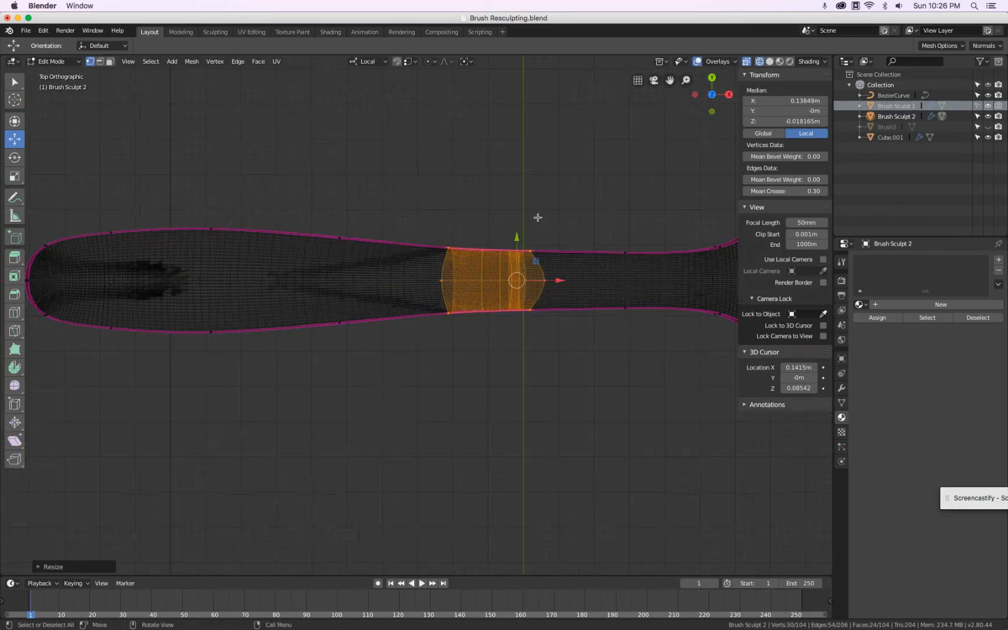
- Compare the widened handle with Brush Sculpt 1 in solid object mode by toggling their visibility, and leave Brush Sculpt 1 hidden
{"action": "key", "text": "Tab"}
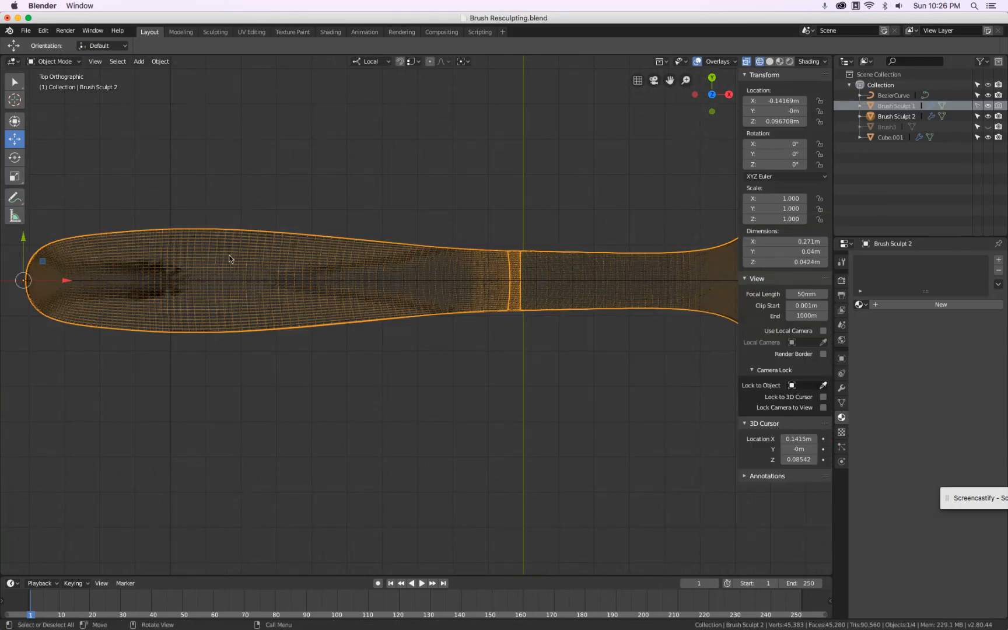
{"action": "key", "text": "shift+z"}
{"action": "scroll", "coordinate": [368, 260], "scroll_direction": "up", "scroll_amount": 3}
{"action": "mouse_move", "coordinate": [357, 268]}
{"action": "middle_mouse_down"}
{"action": "mouse_move", "coordinate": [365, 176]}
{"action": "mouse_move", "coordinate": [355, 267]}
{"action": "middle_mouse_up"}
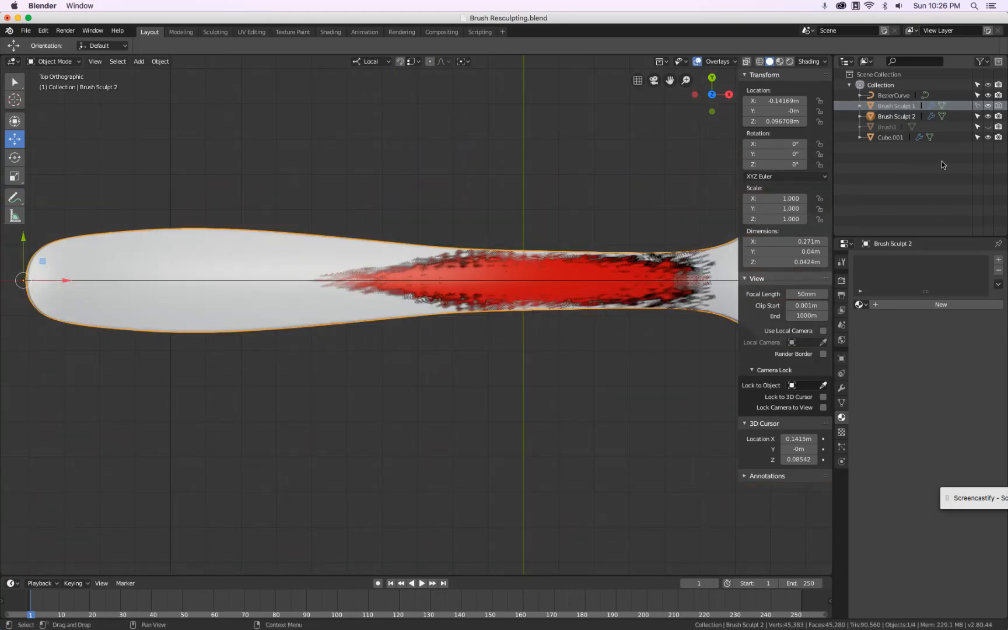
{"action": "left_click", "coordinate": [987, 106]}
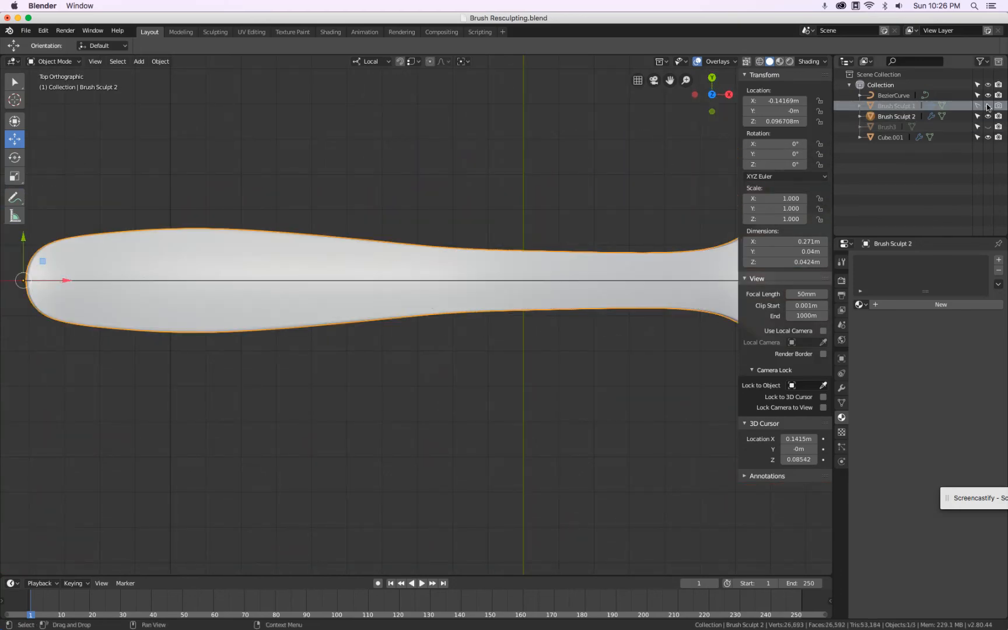
{"action": "left_click", "coordinate": [988, 107]}
{"action": "left_click", "coordinate": [988, 116]}
{"action": "left_click", "coordinate": [988, 116]}
{"action": "left_click", "coordinate": [989, 106]}
{"action": "left_click", "coordinate": [990, 106]}
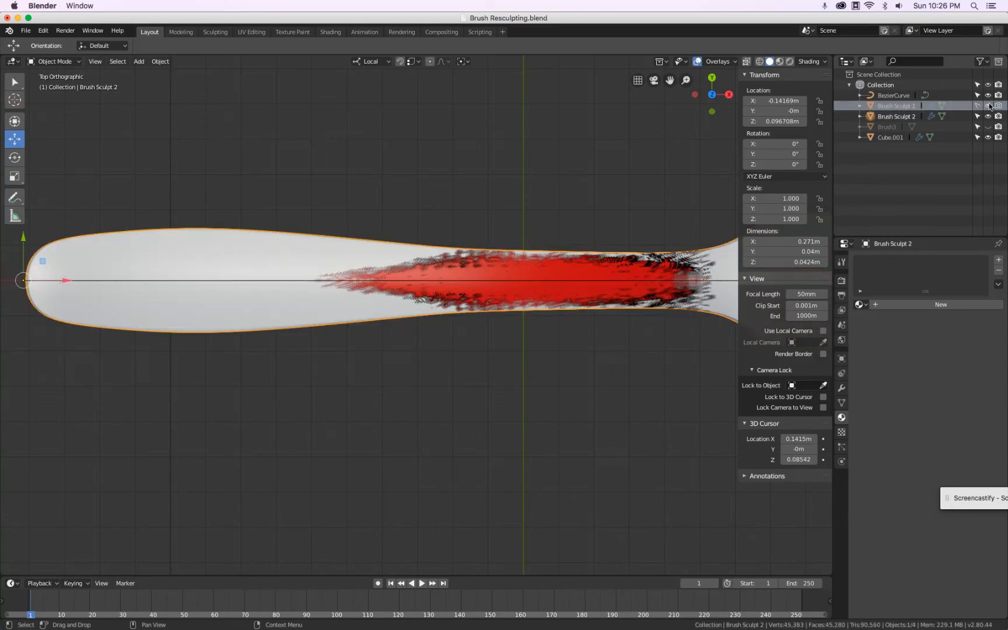
{"action": "left_click", "coordinate": [989, 106]}
- Check the whole brush from the top and the front, and save the Blender file
{"action": "scroll", "coordinate": [688, 299], "scroll_direction": "down", "scroll_amount": 3}
{"action": "key", "text": "KP_1"}
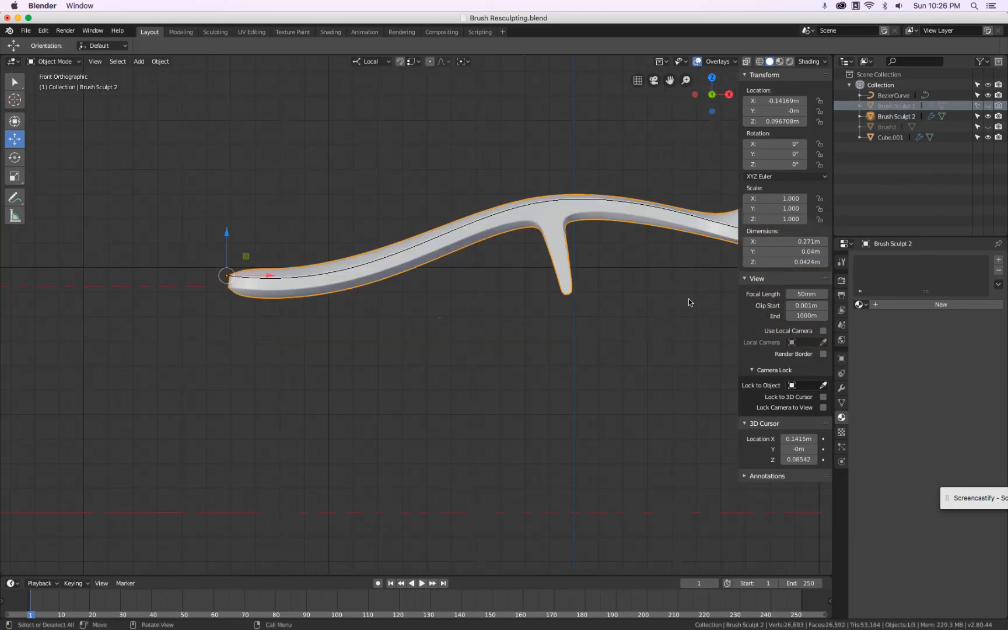
{"action": "key", "text": "KP_7"}
{"action": "scroll", "coordinate": [315, 286], "scroll_direction": "up", "scroll_amount": 4}
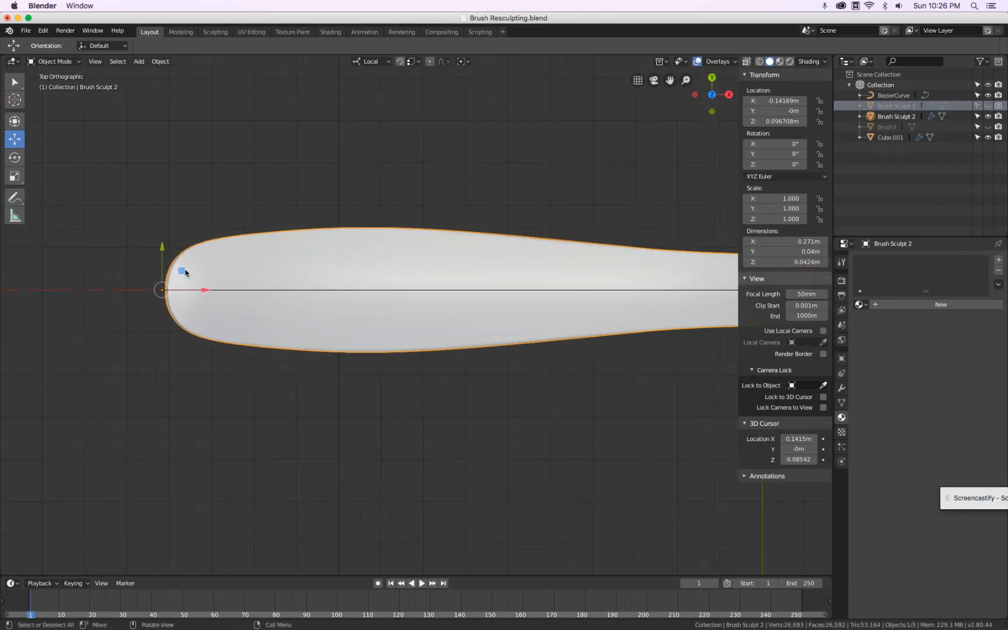
{"action": "mouse_move", "coordinate": [550, 288]}
{"action": "middle_mouse_down", "text": "shift"}
{"action": "mouse_move", "coordinate": [466, 297]}
{"action": "mouse_move", "coordinate": [58, 268]}
{"action": "middle_mouse_up", "text": "shift"}
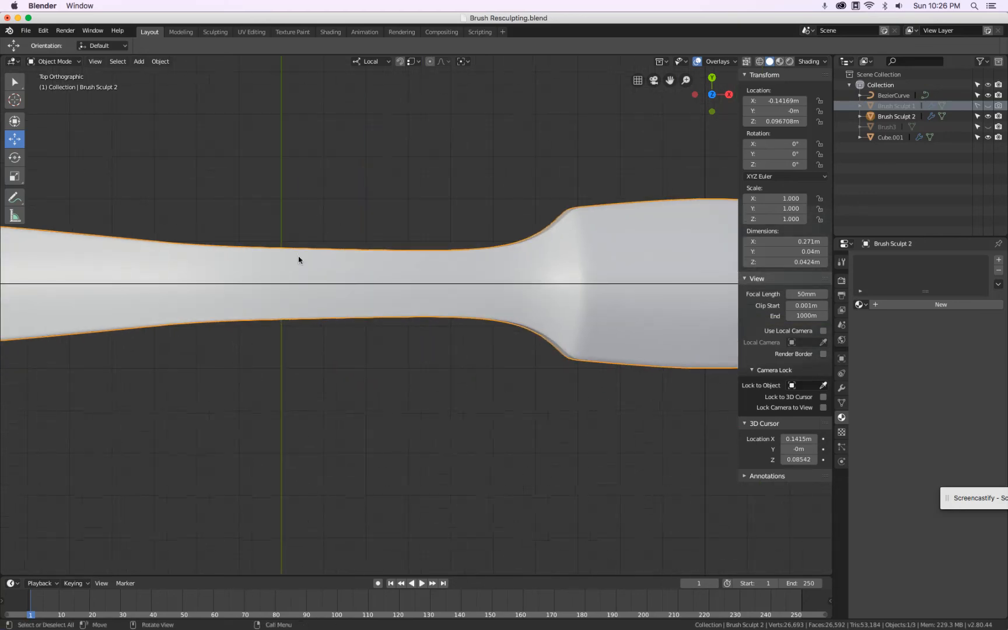
{"action": "scroll", "coordinate": [606, 265], "scroll_direction": "down", "scroll_amount": 4}
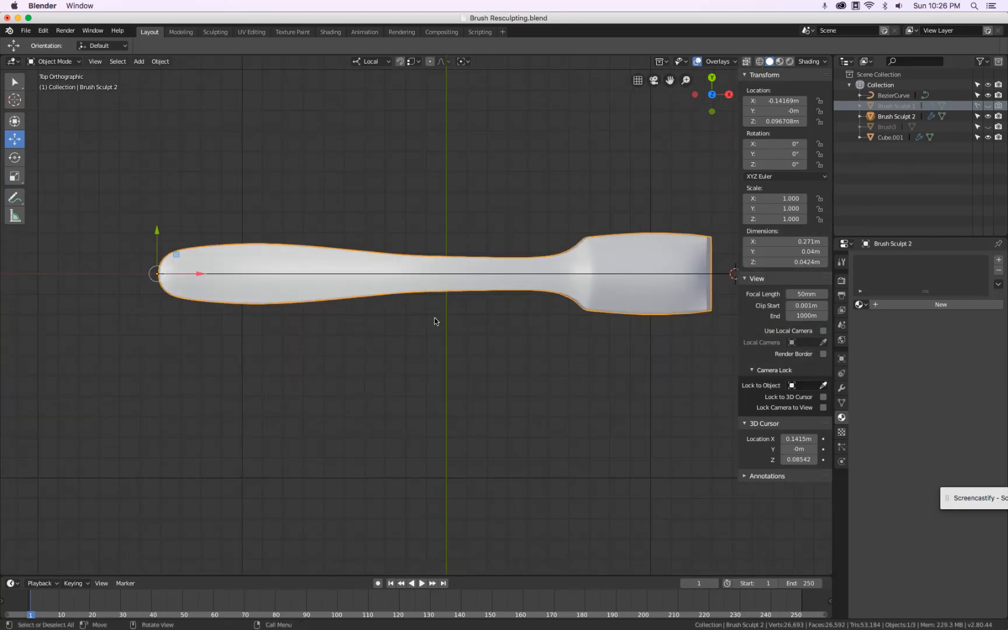
{"action": "key", "text": "KP_1"}
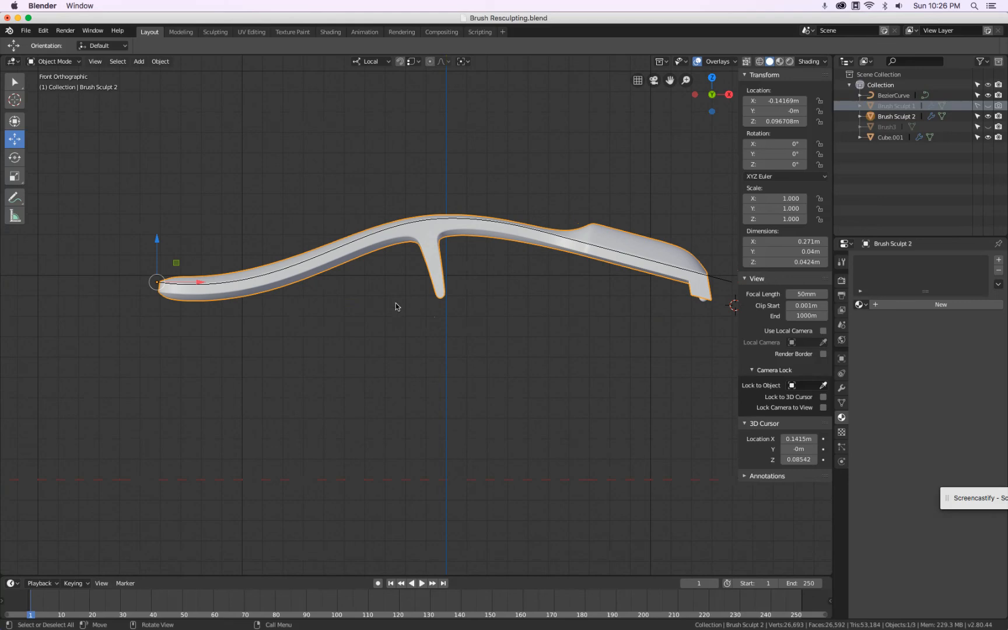
{"action": "key", "text": "super+s"}
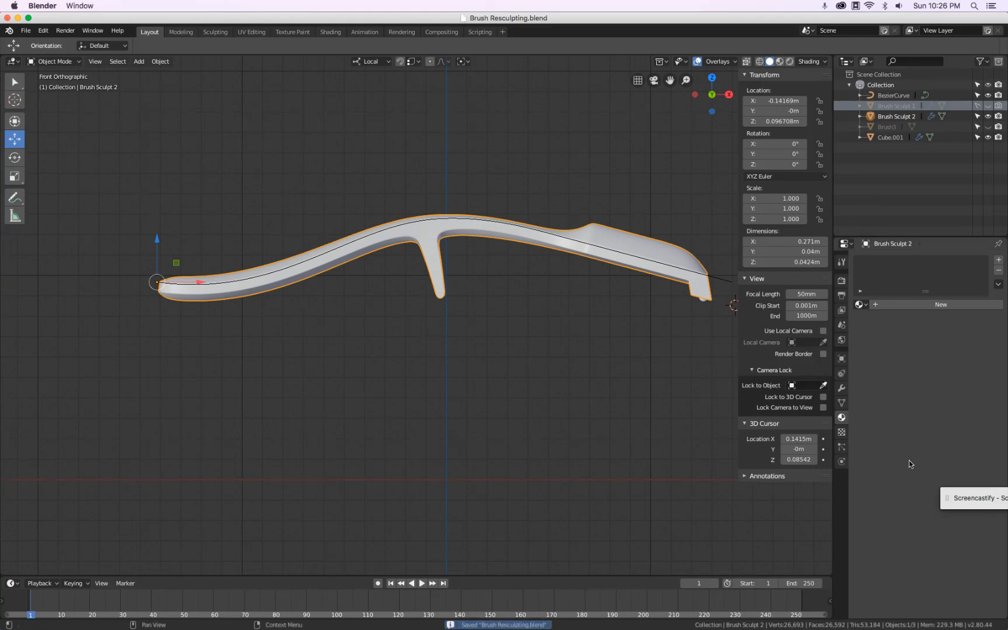
{"action": "left_click", "coordinate": [948, 486]}
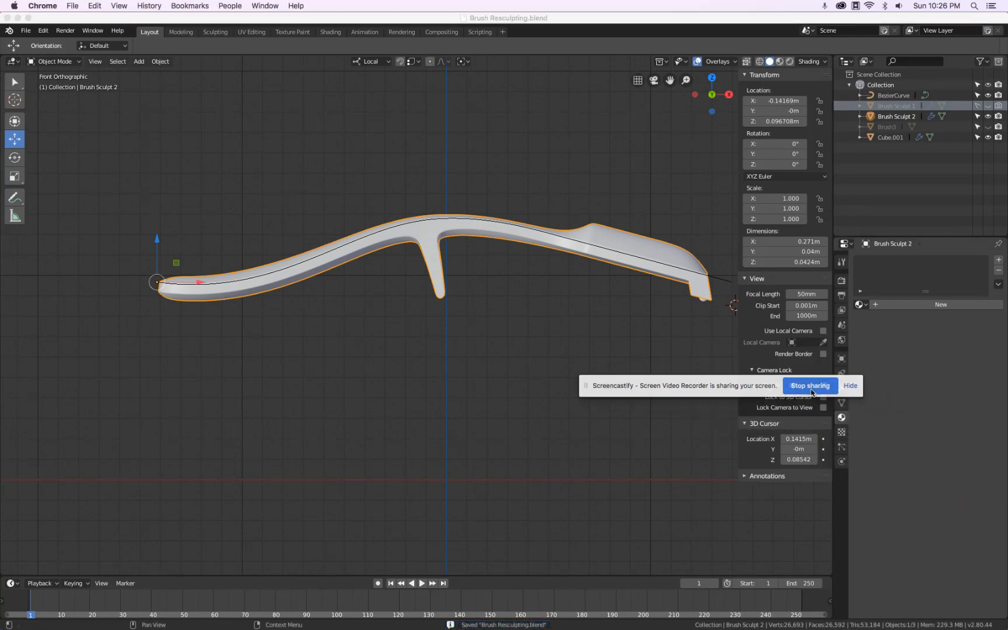